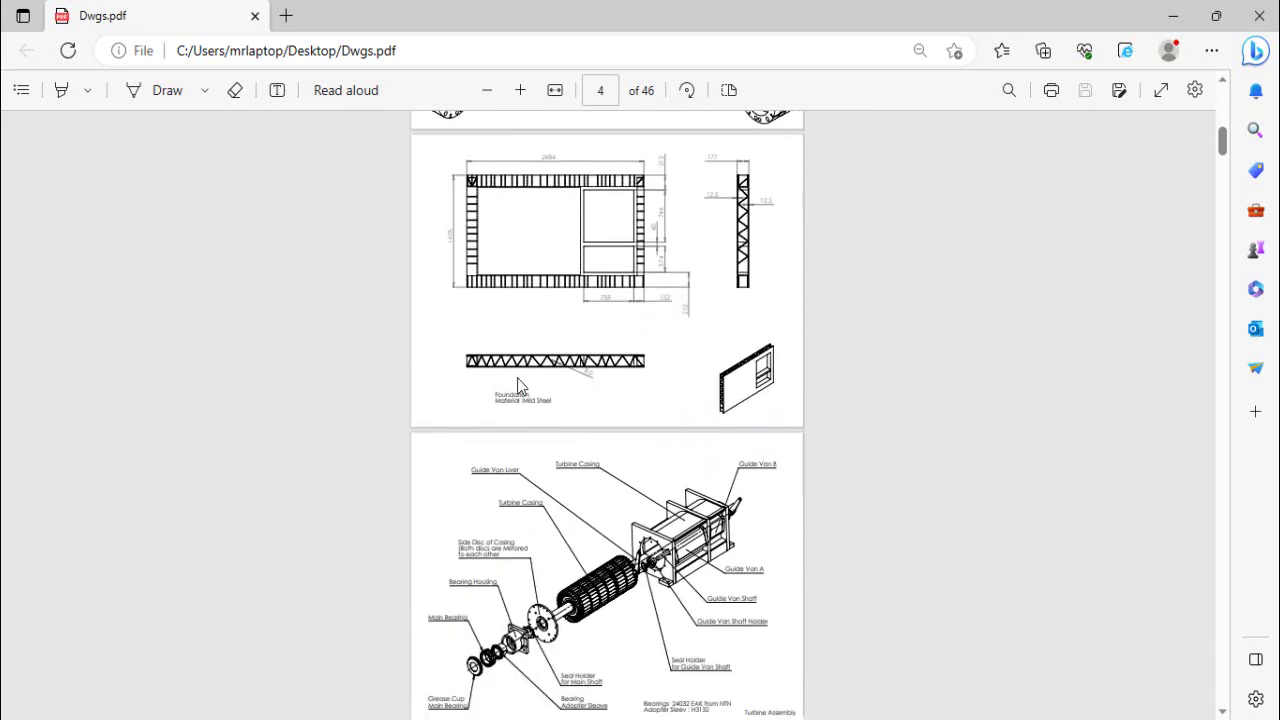
# Examine the Turbine Assembly exploded view in Dwgs.pdf and the part sheets that follow it, up to the Runner drawing
pyautogui.scroll(-3, 520, 437)
pyautogui.keyDown('ctrl'); pyautogui.scroll(6, 522, 368); pyautogui.keyUp('ctrl')
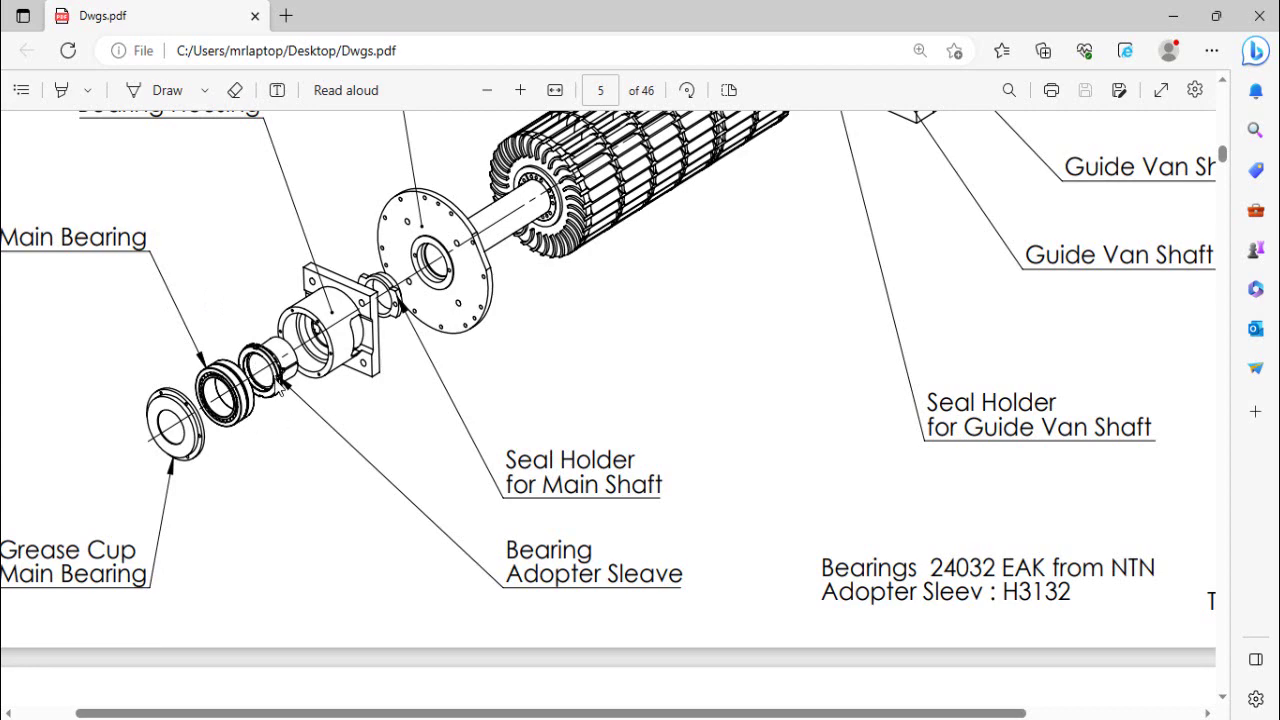
pyautogui.keyDown('ctrl'); pyautogui.scroll(-3, 256, 365); pyautogui.keyUp('ctrl')
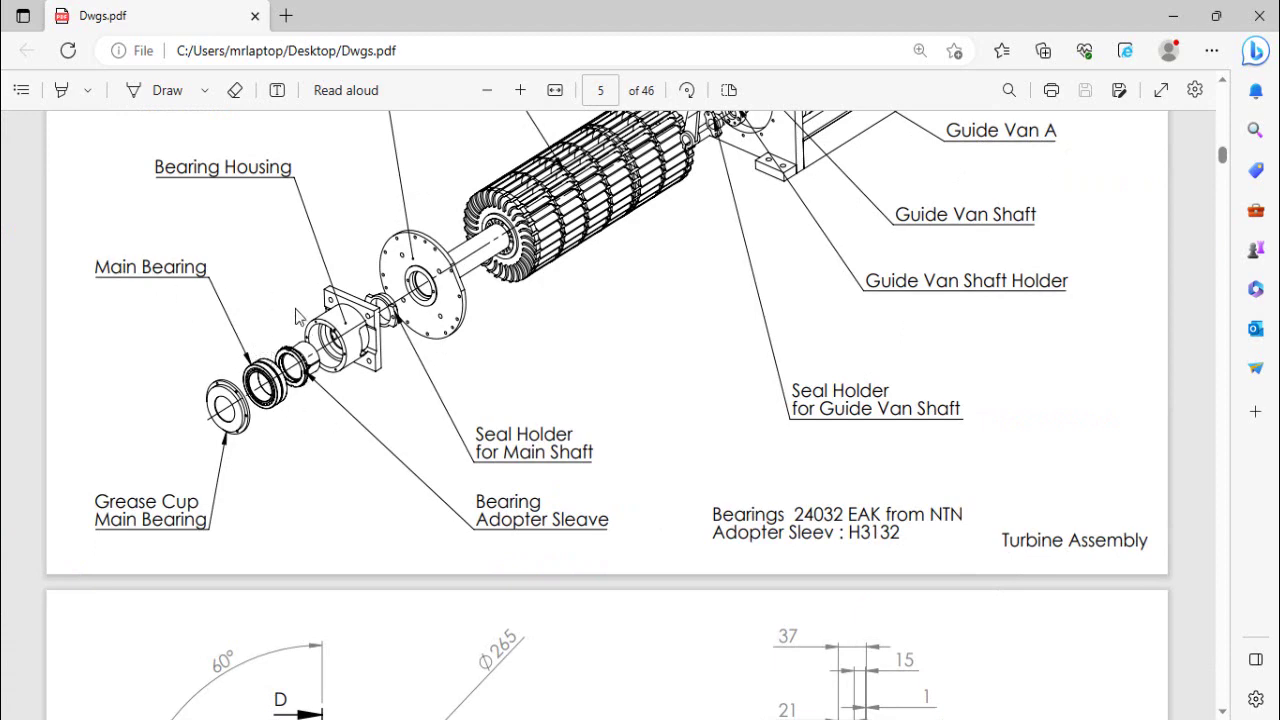
pyautogui.scroll(-1, 437, 275)
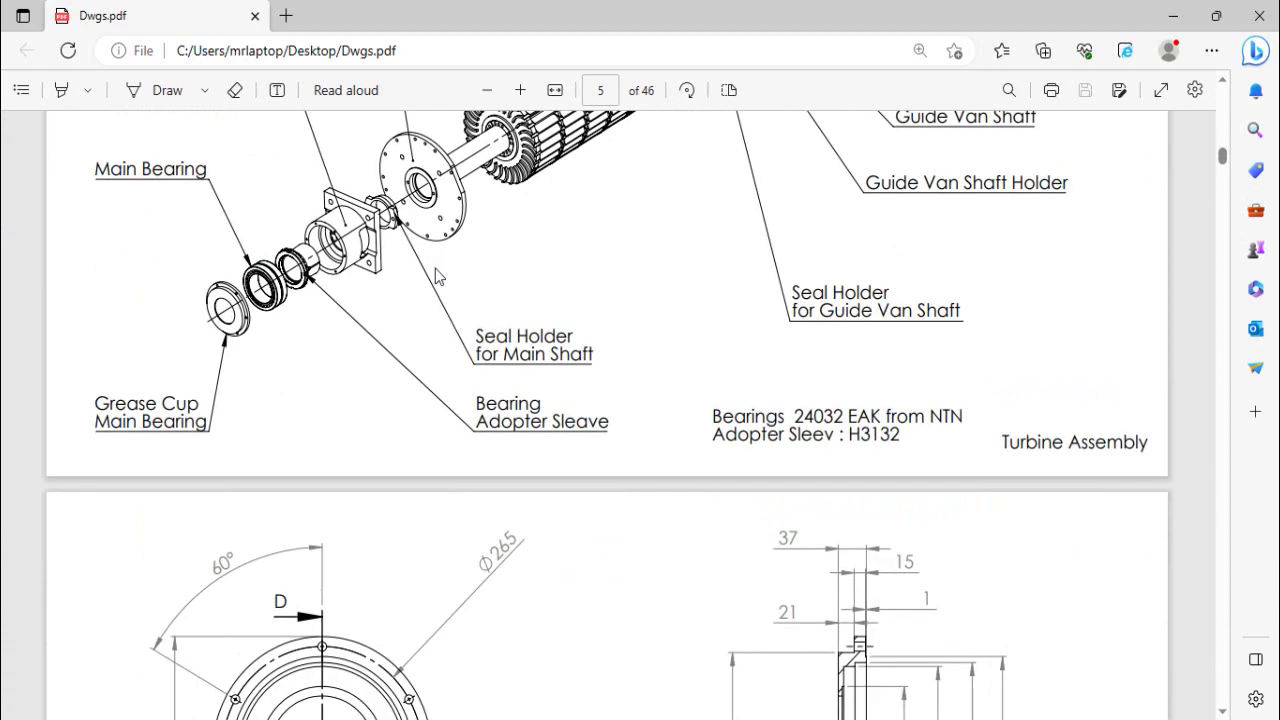
pyautogui.keyDown('ctrl'); pyautogui.scroll(-2, 451, 268); pyautogui.keyUp('ctrl')
pyautogui.scroll(-2, 511, 290)
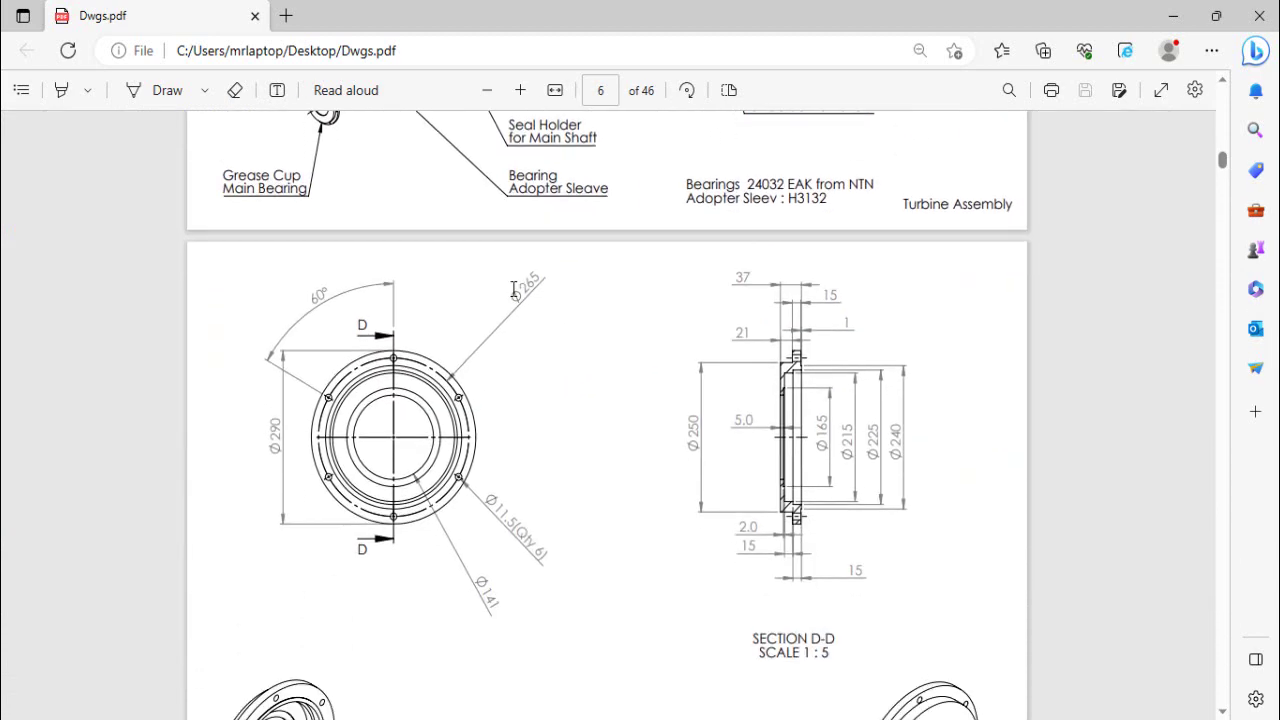
pyautogui.keyDown('ctrl'); pyautogui.scroll(-1, 512, 295); pyautogui.keyUp('ctrl')
pyautogui.scroll(-5, 513, 300)
pyautogui.scroll(-15, 513, 305)
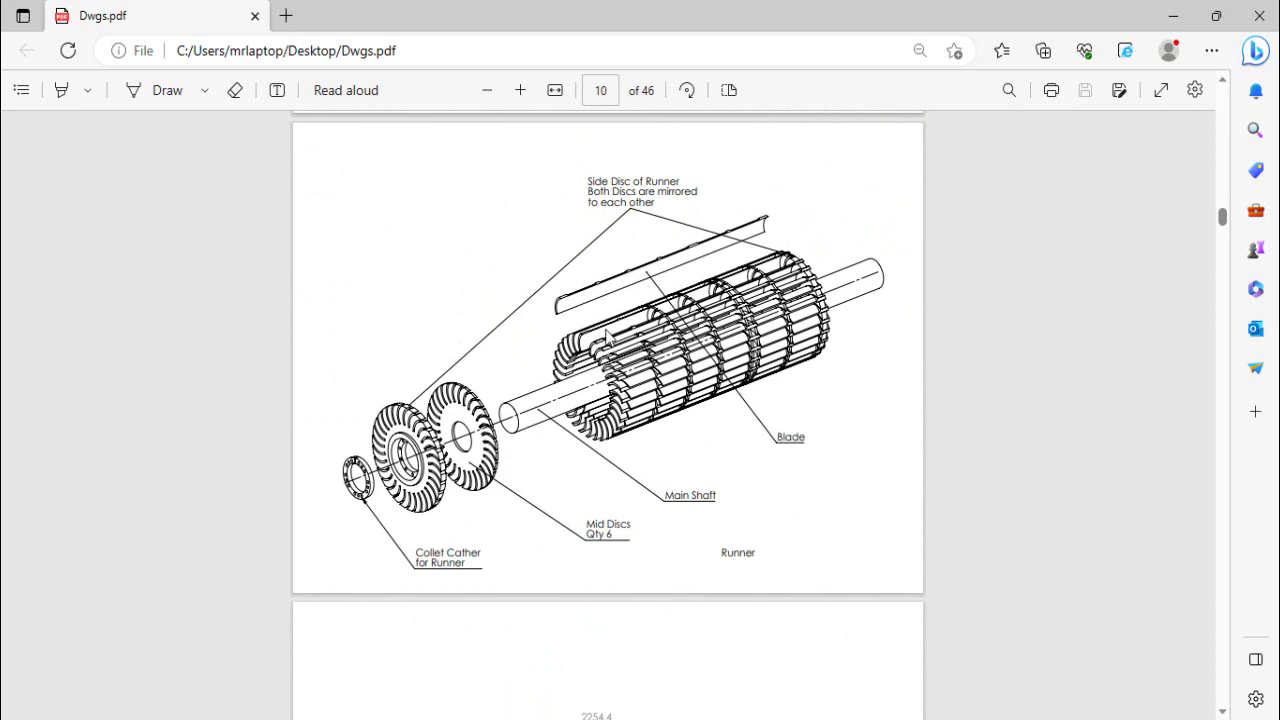
# Examine the Runner assembly drawings and the dimensions on the Collet Catcher for Runner sheet on page 12
pyautogui.keyDown('ctrl'); pyautogui.scroll(2, 598, 378); pyautogui.keyUp('ctrl')
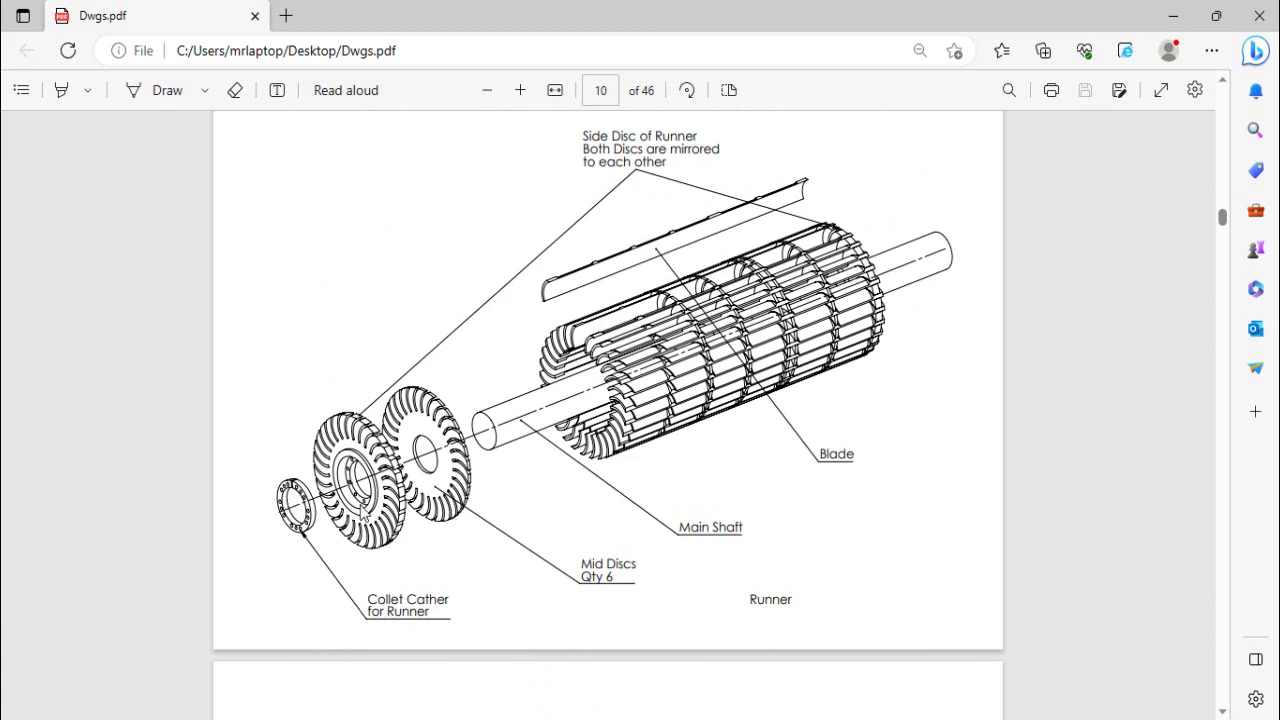
pyautogui.scroll(2, 386, 498)
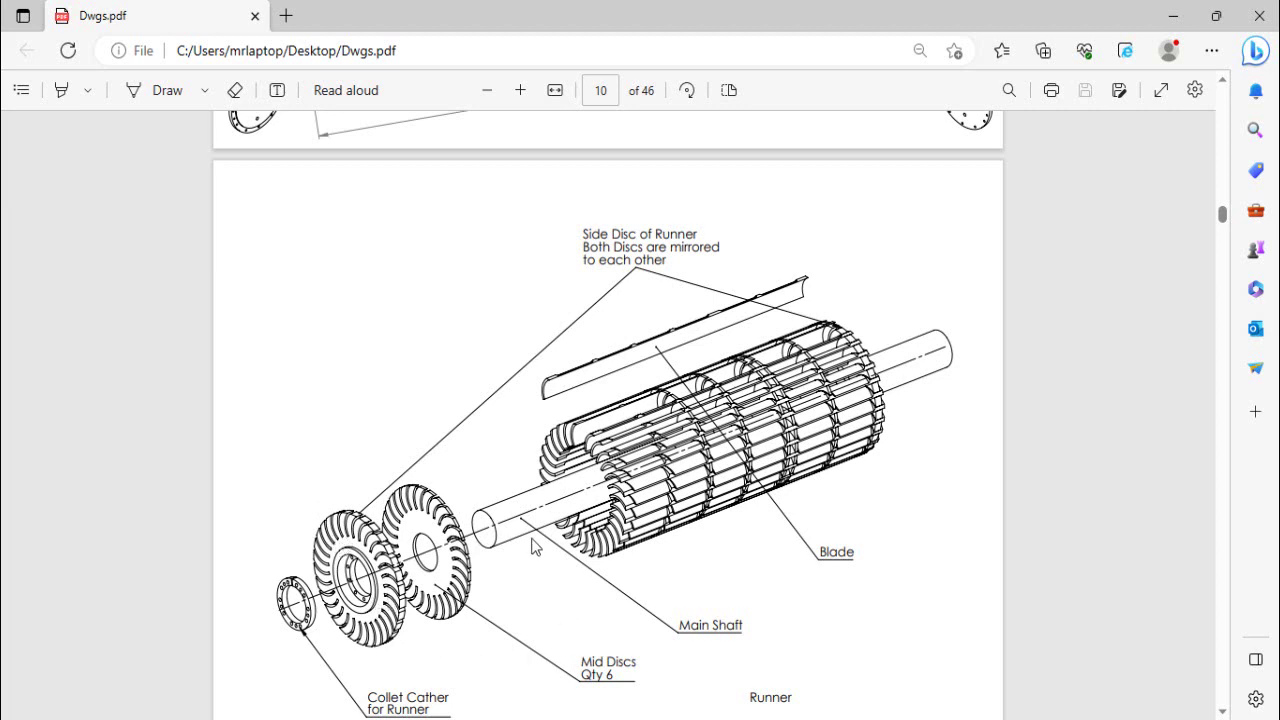
pyautogui.scroll(-1, 463, 528)
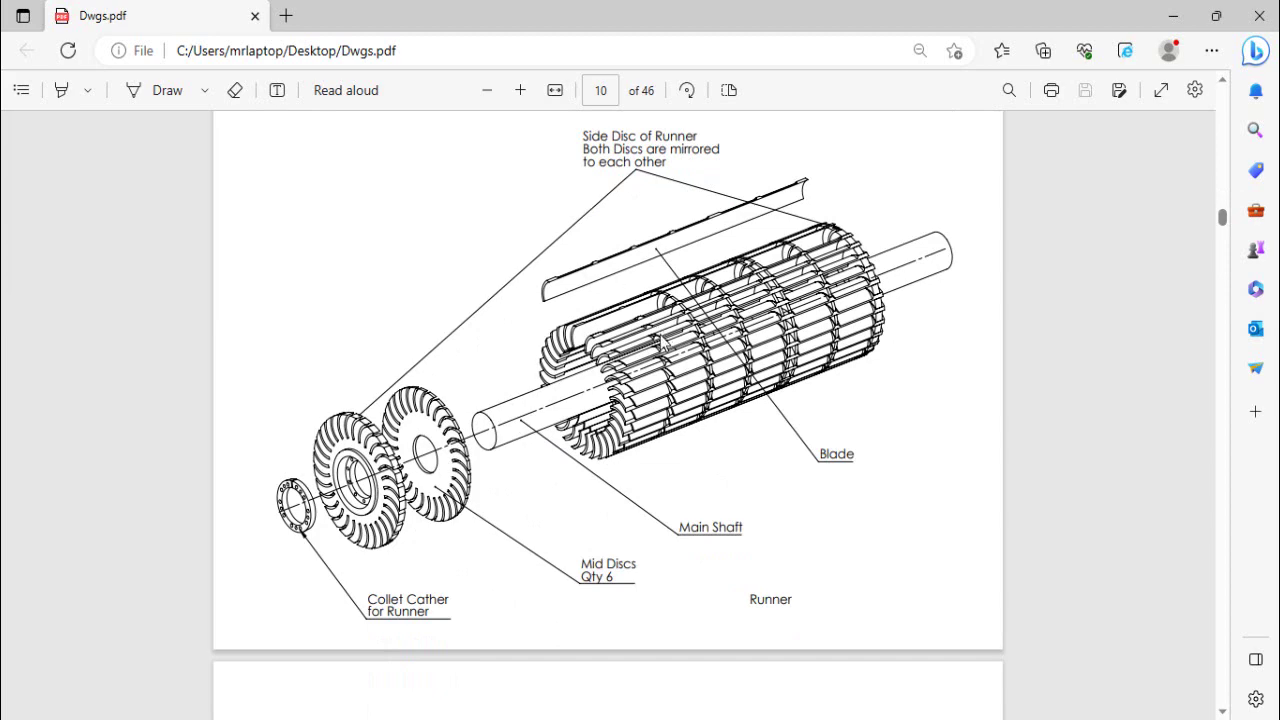
pyautogui.scroll(-5, 541, 321)
pyautogui.scroll(-1, 643, 388)
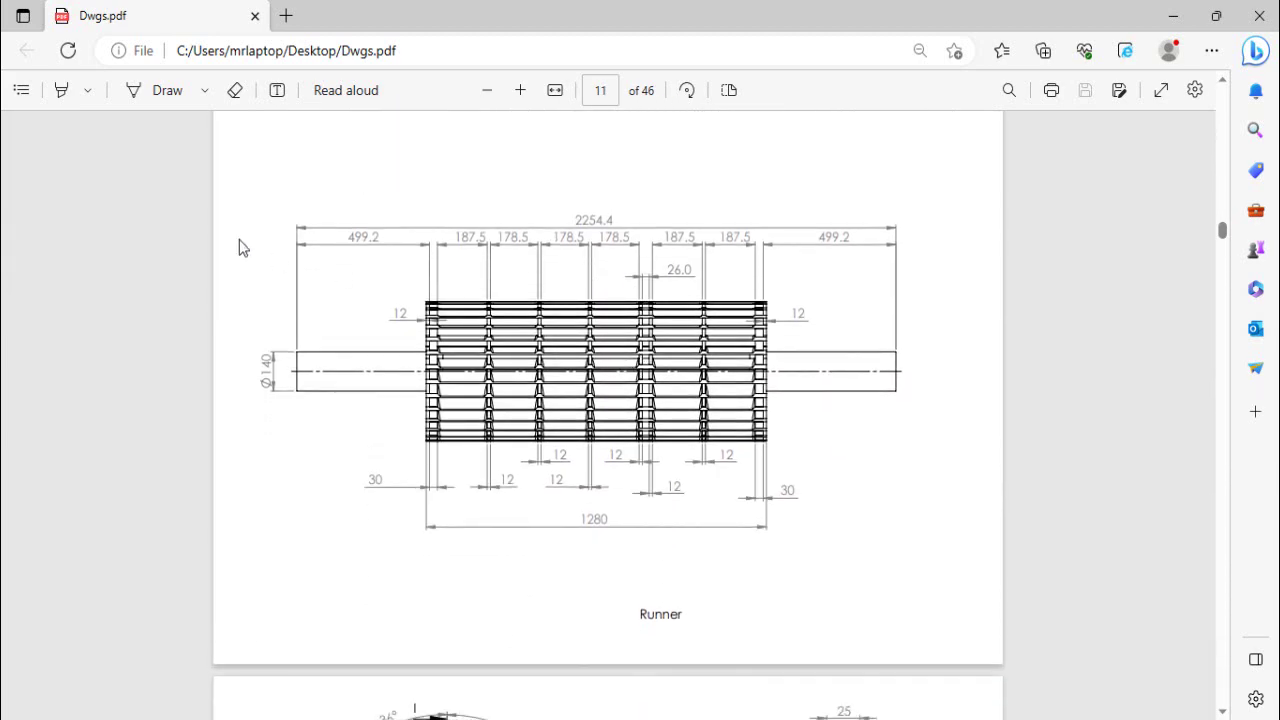
pyautogui.scroll(-6, 420, 350)
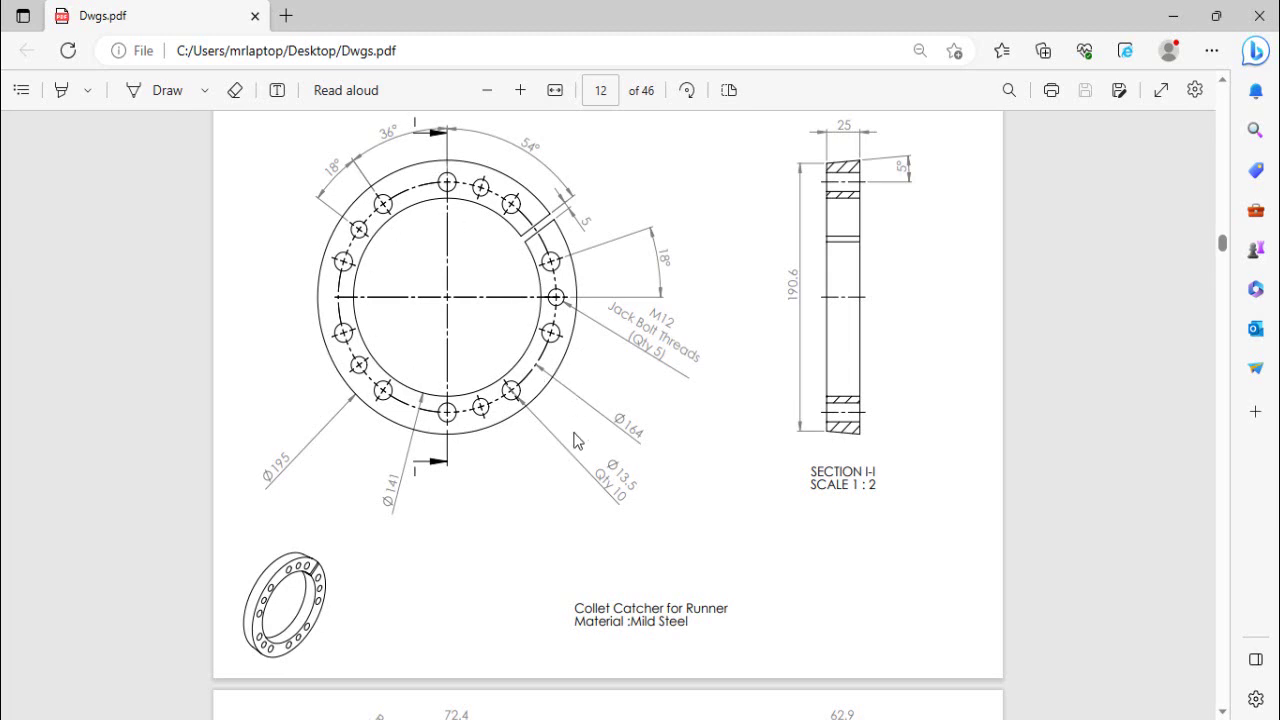
pyautogui.scroll(1, 848, 356)
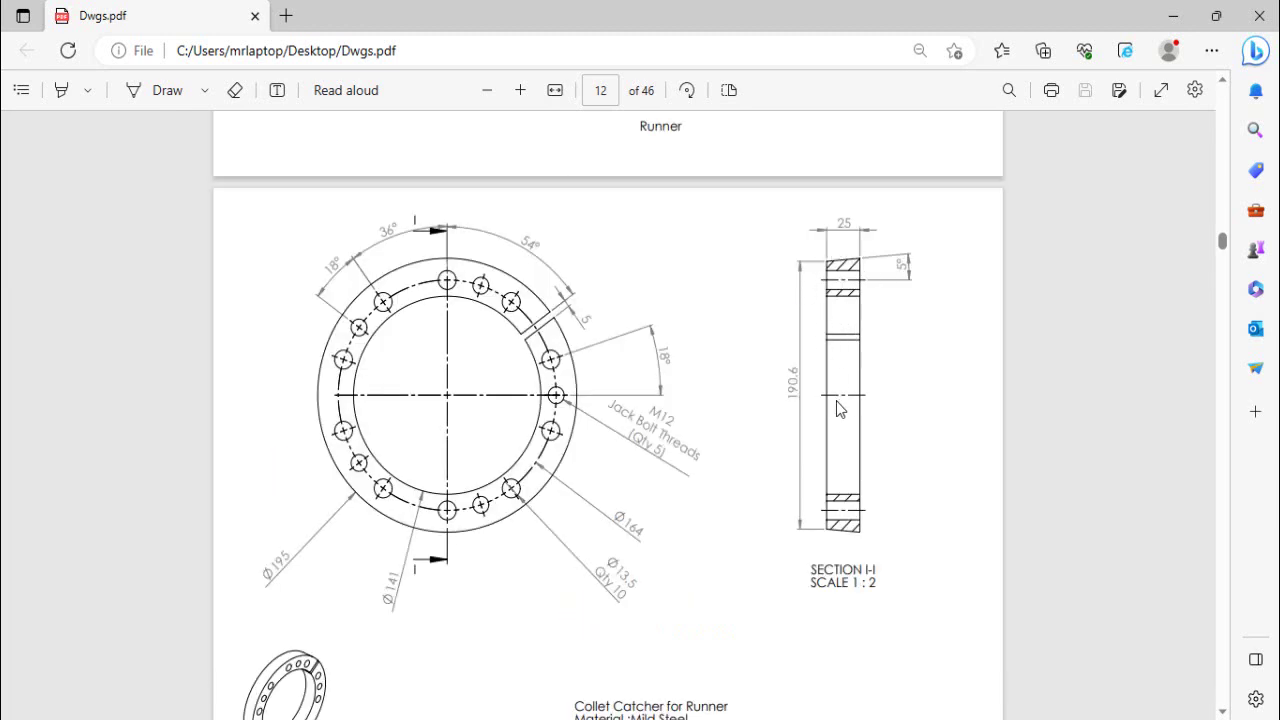
pyautogui.scroll(-1, 747, 381)
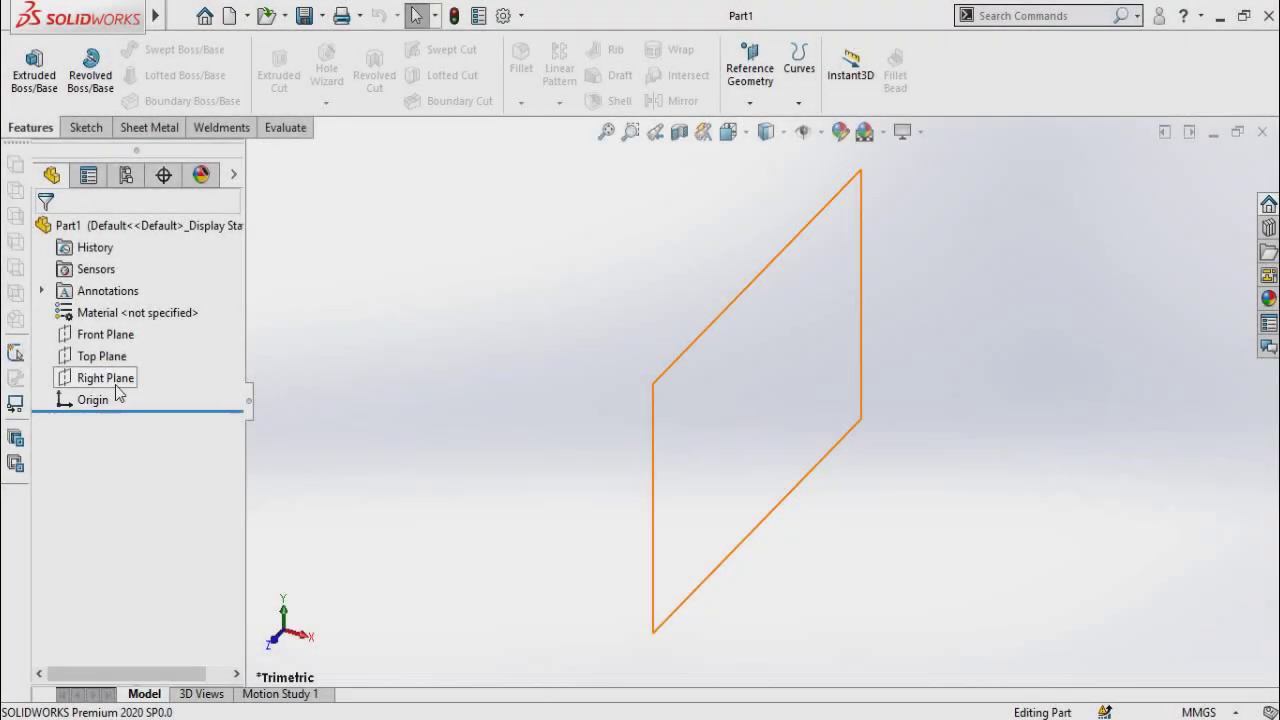
# Start a sketch on the Right Plane and draw a horizontal centerline about 62.5 mm long from the origin
pyautogui.click(128, 382)
pyautogui.click(134, 354)
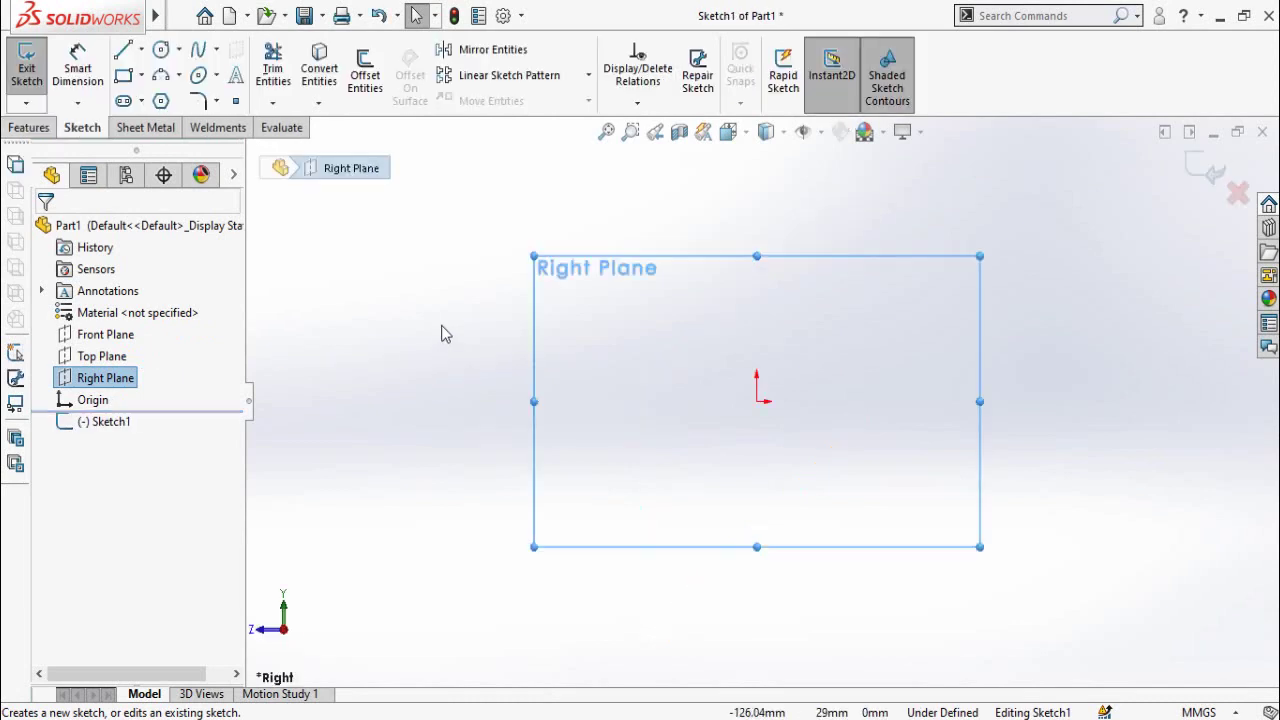
pyautogui.click(141, 54)
pyautogui.click(150, 98)
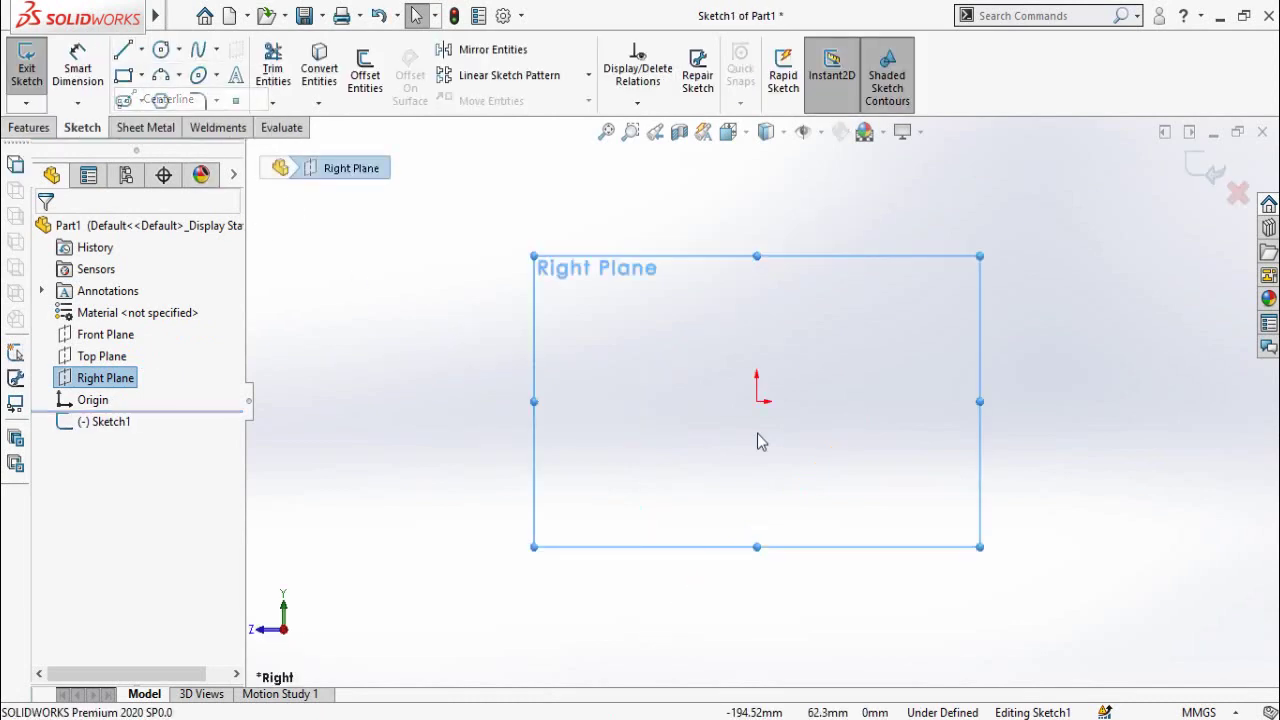
pyautogui.click(757, 401)
pyautogui.click(914, 401)
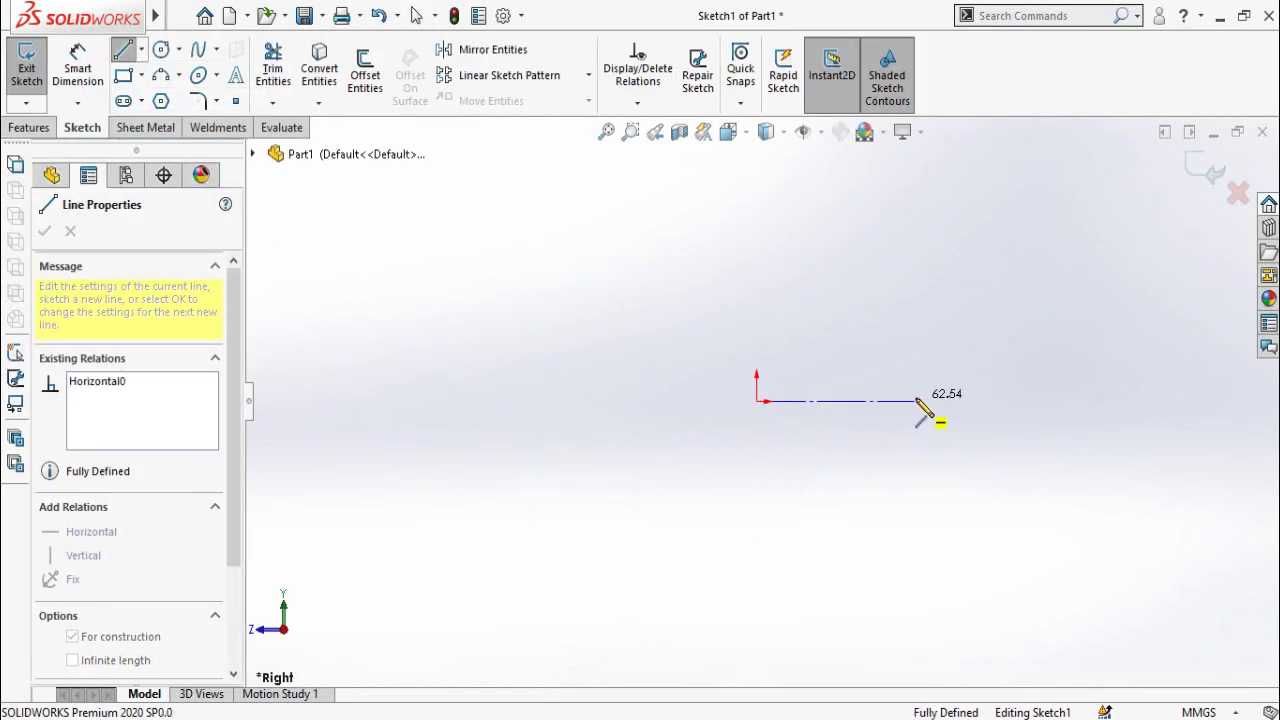
pyautogui.press('Escape')
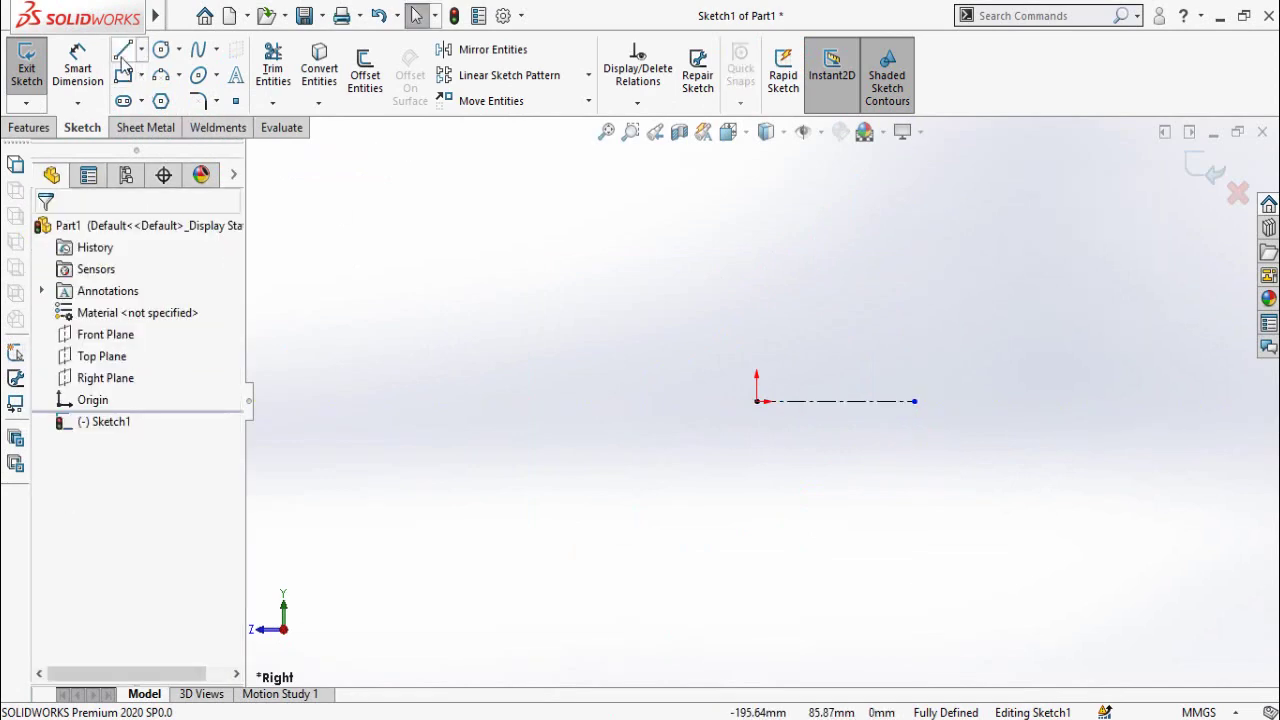
# Draw a closed four-sided profile above the centerline, about 36 mm wide, with vertical sides and a sloping upper edge
pyautogui.click(725, 285)
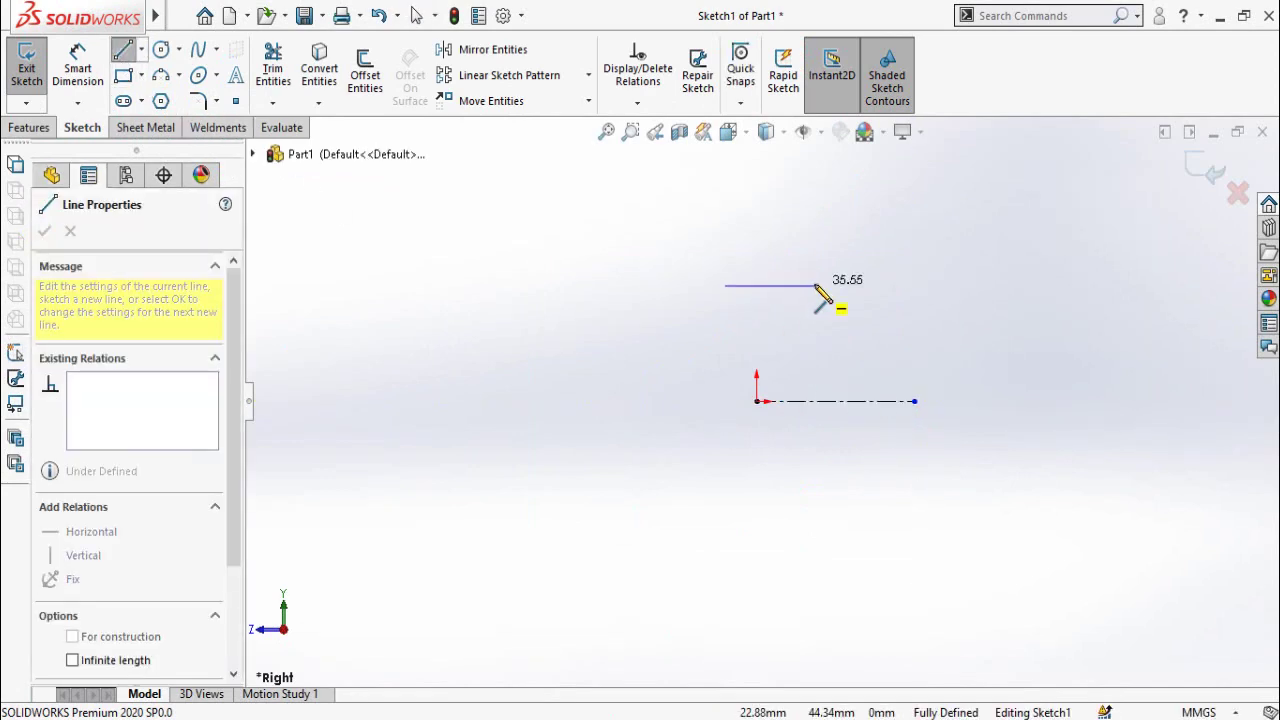
pyautogui.click(815, 285)
pyautogui.click(815, 204)
pyautogui.click(725, 285)
# Dimension the profile's lower edge about the centerline as a 141 mm diameter
pyautogui.click(720, 300)
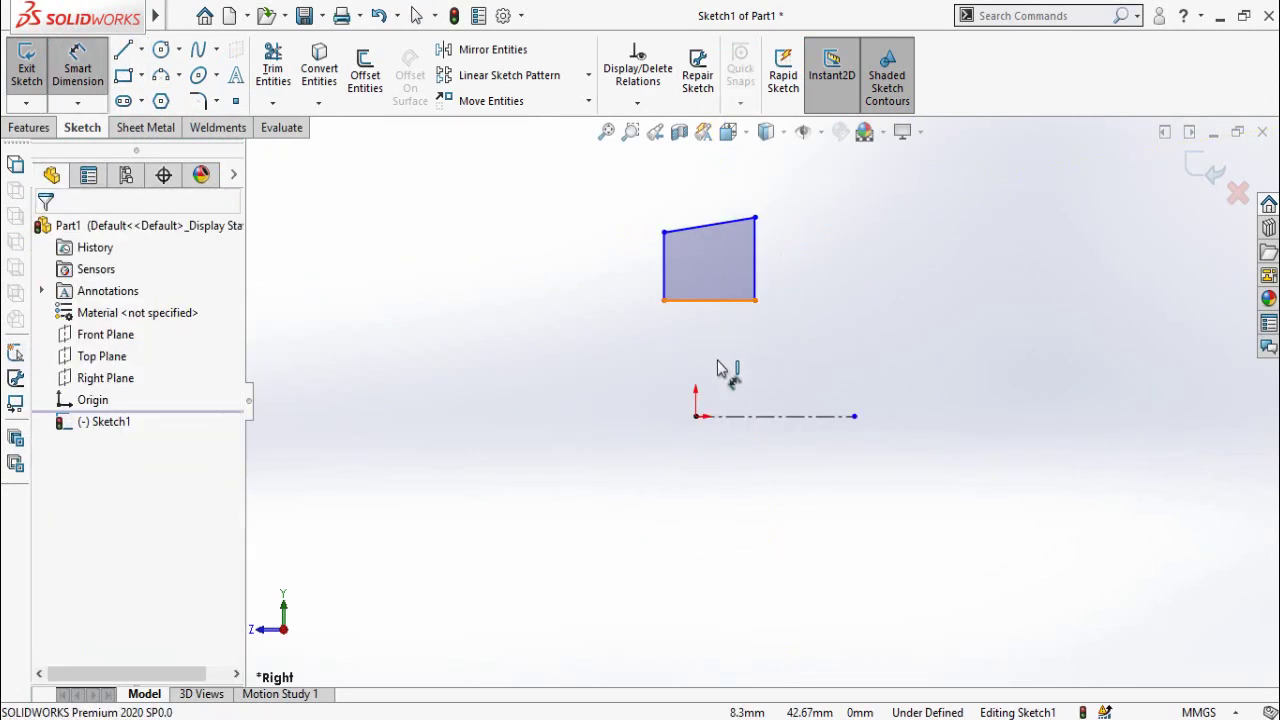
pyautogui.click(730, 417)
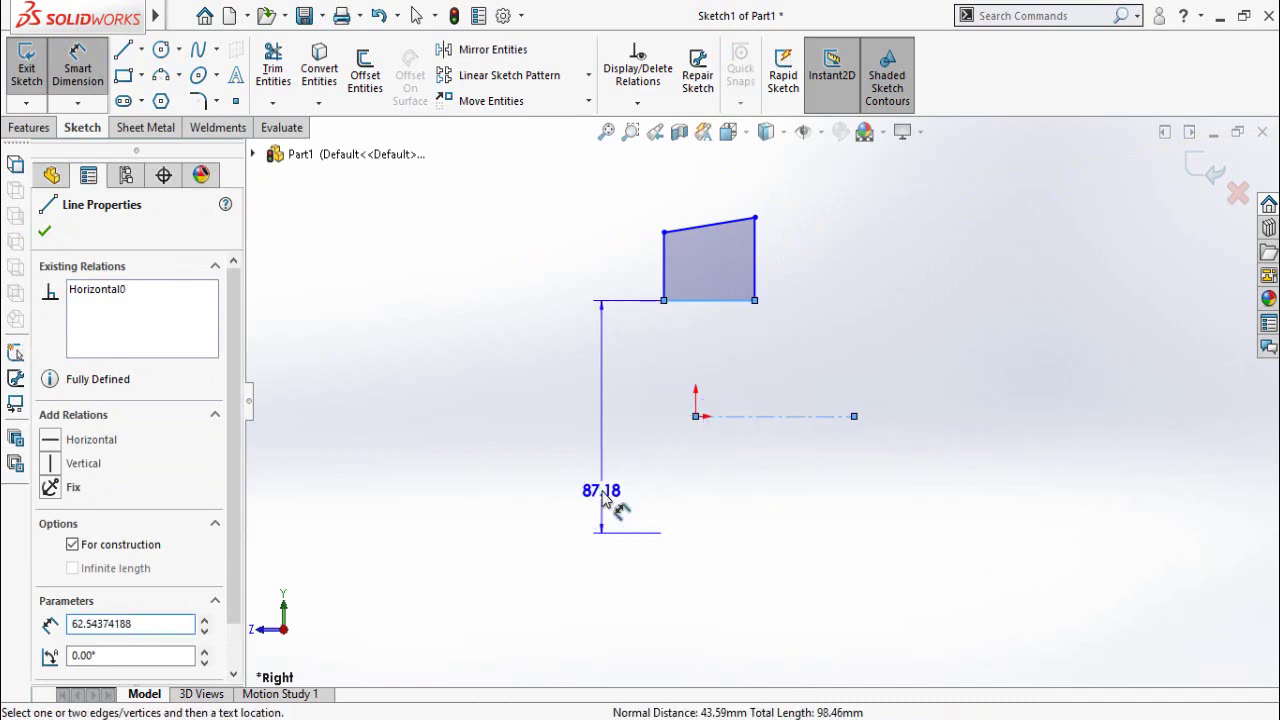
pyautogui.click(606, 501)
pyautogui.write('141')
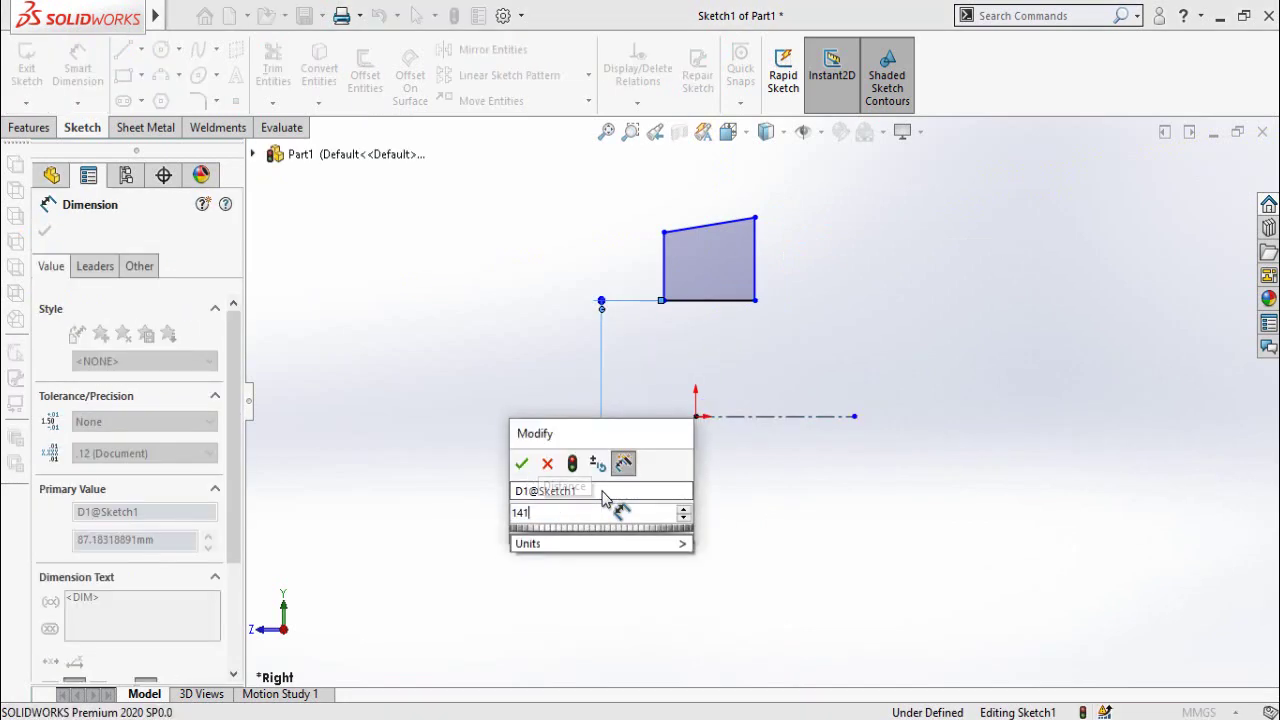
pyautogui.press('Return')
# Dimension the profile's upper-left corner about the centerline as a 190.6 mm diameter
pyautogui.click(694, 287)
pyautogui.click(757, 412)
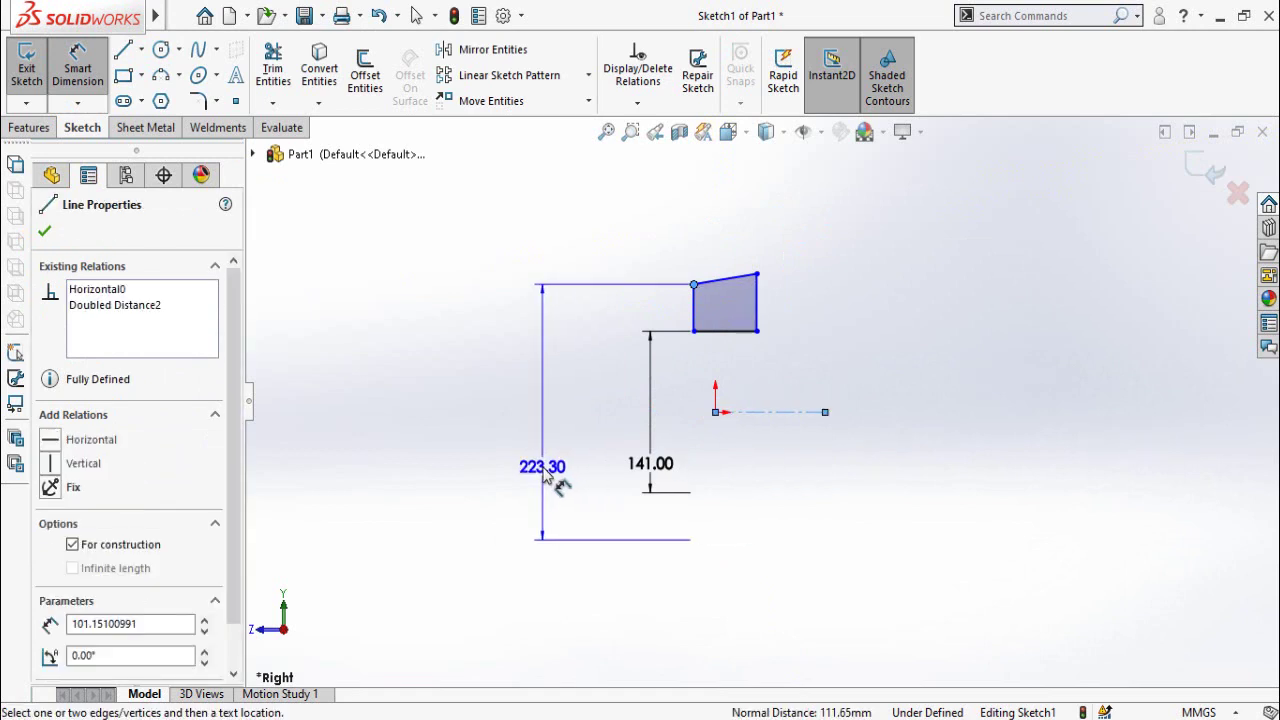
pyautogui.click(544, 471)
pyautogui.write('1')
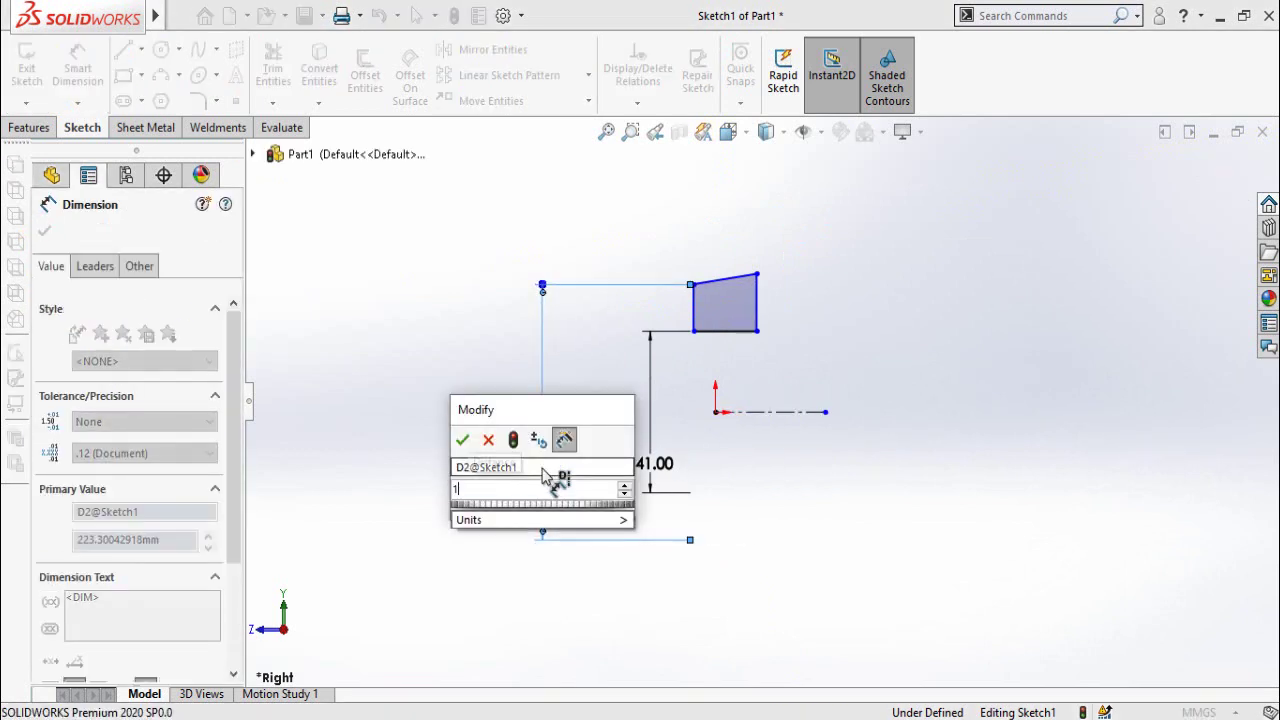
pyautogui.write('90.6')
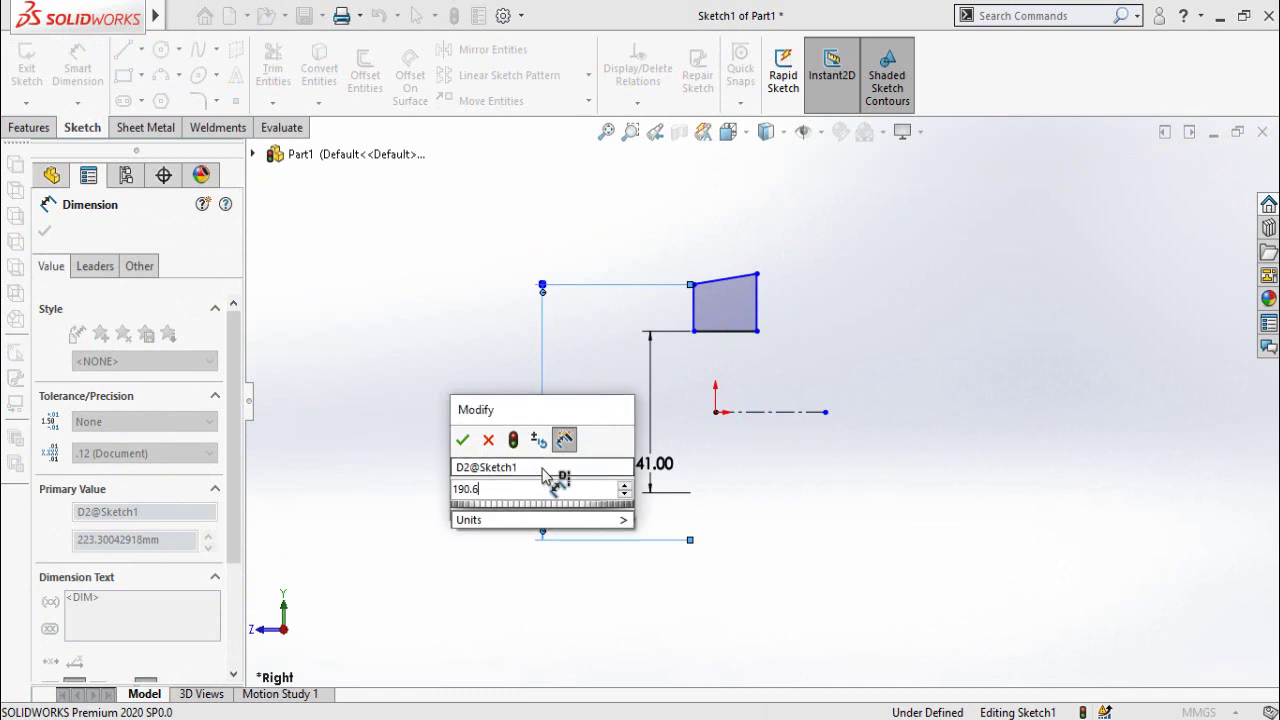
pyautogui.press('Return')
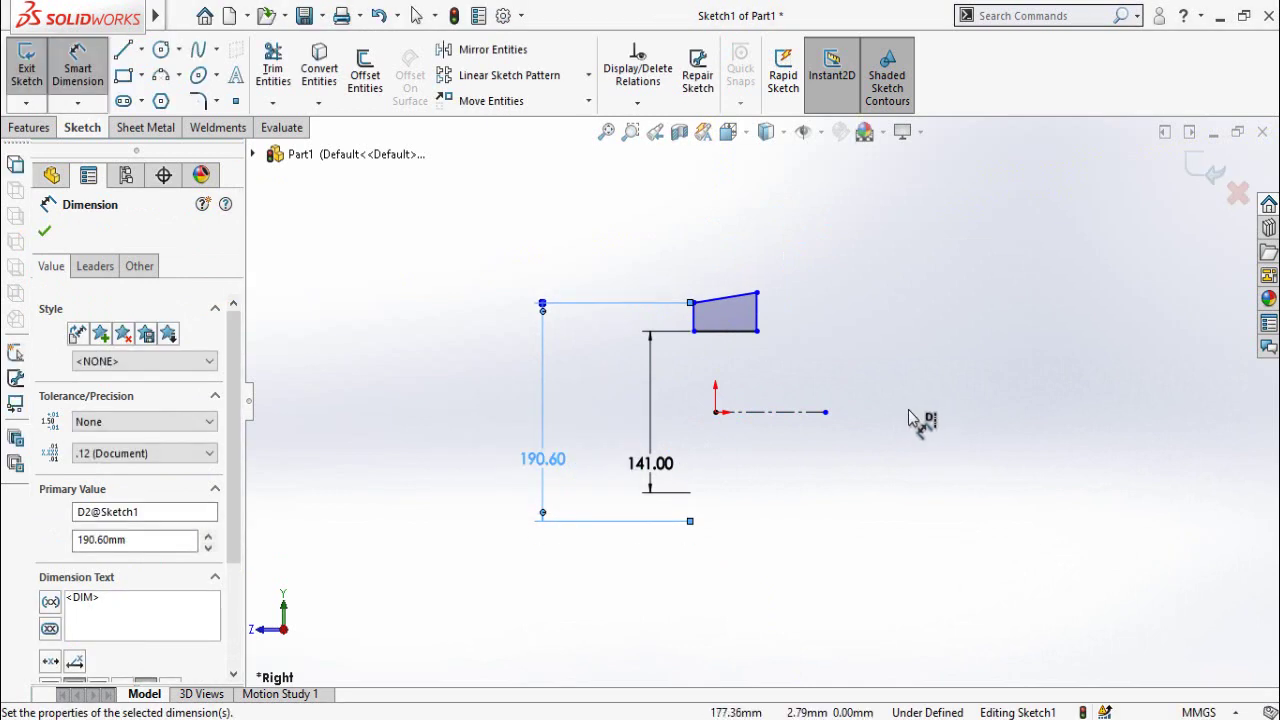
pyautogui.click(912, 418)
# Set the angle between the profile's lower edge and sloping upper edge to 5°
pyautogui.scroll(-2, 826, 290)
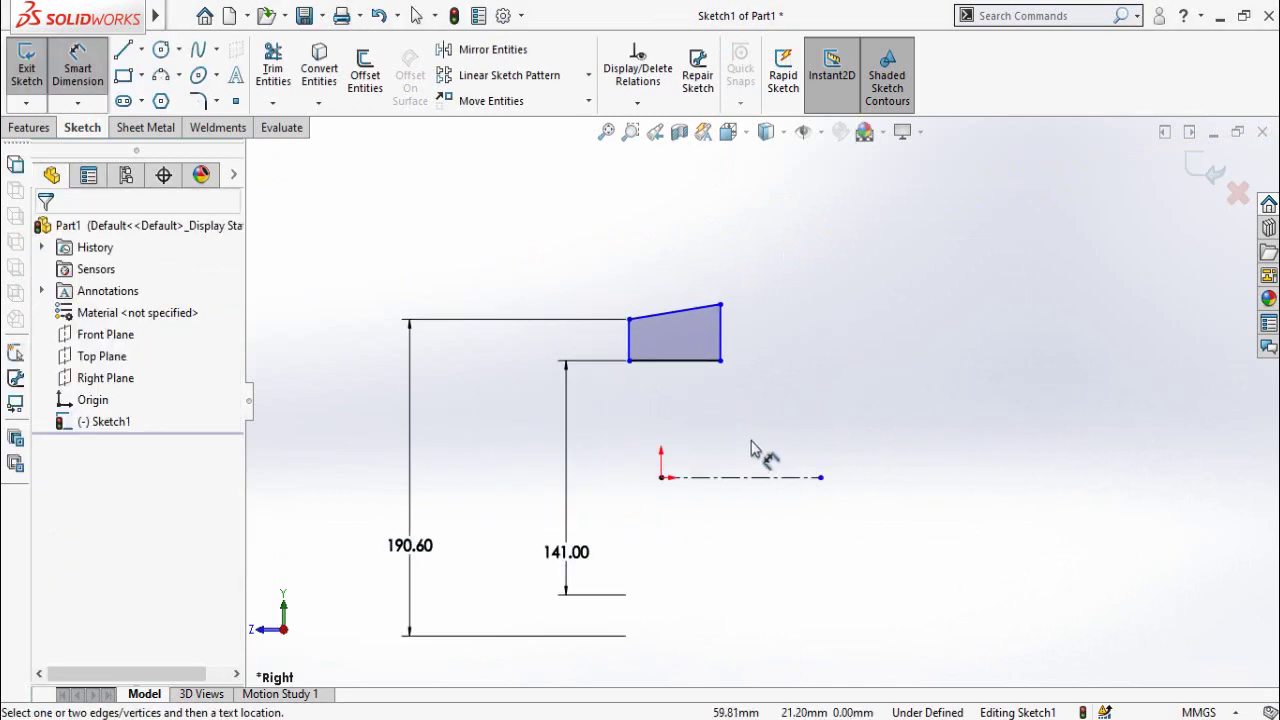
pyautogui.click(709, 361)
pyautogui.click(705, 306)
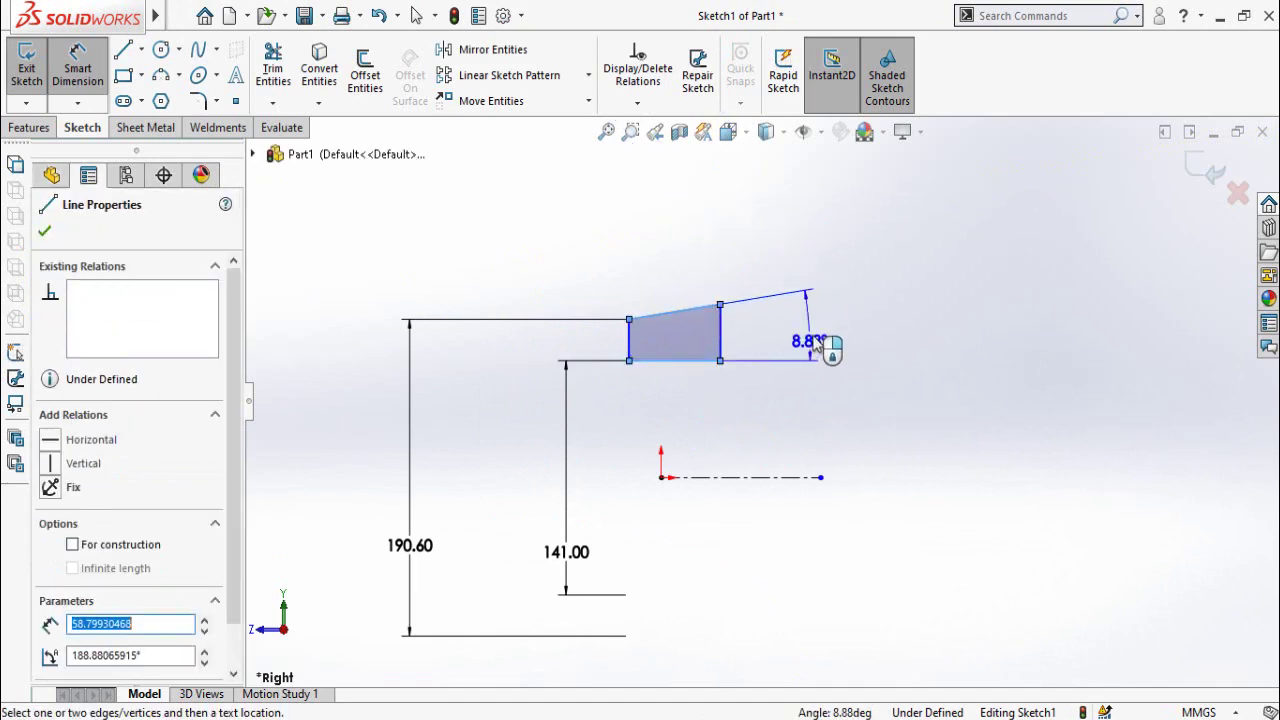
pyautogui.click(818, 336)
pyautogui.write('5')
pyautogui.press('Return')
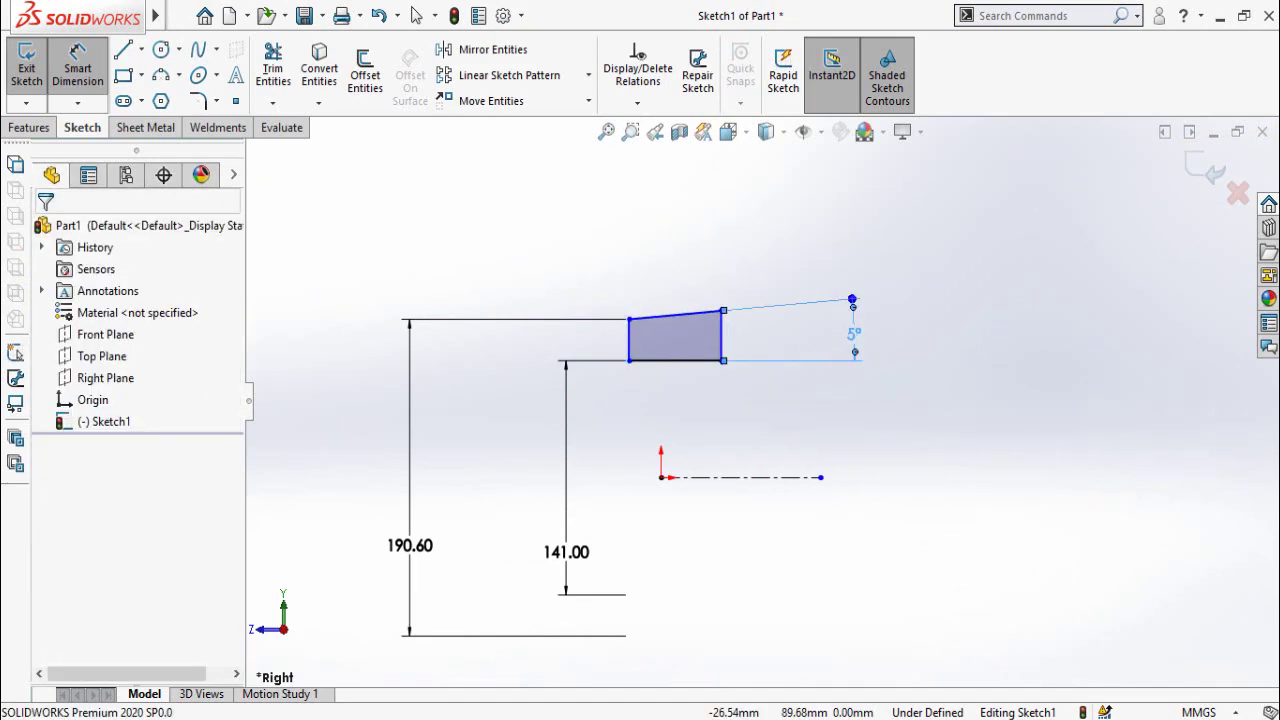
# Dimension the distance between the profile's two vertical sides as 25 mm
pyautogui.click(721, 338)
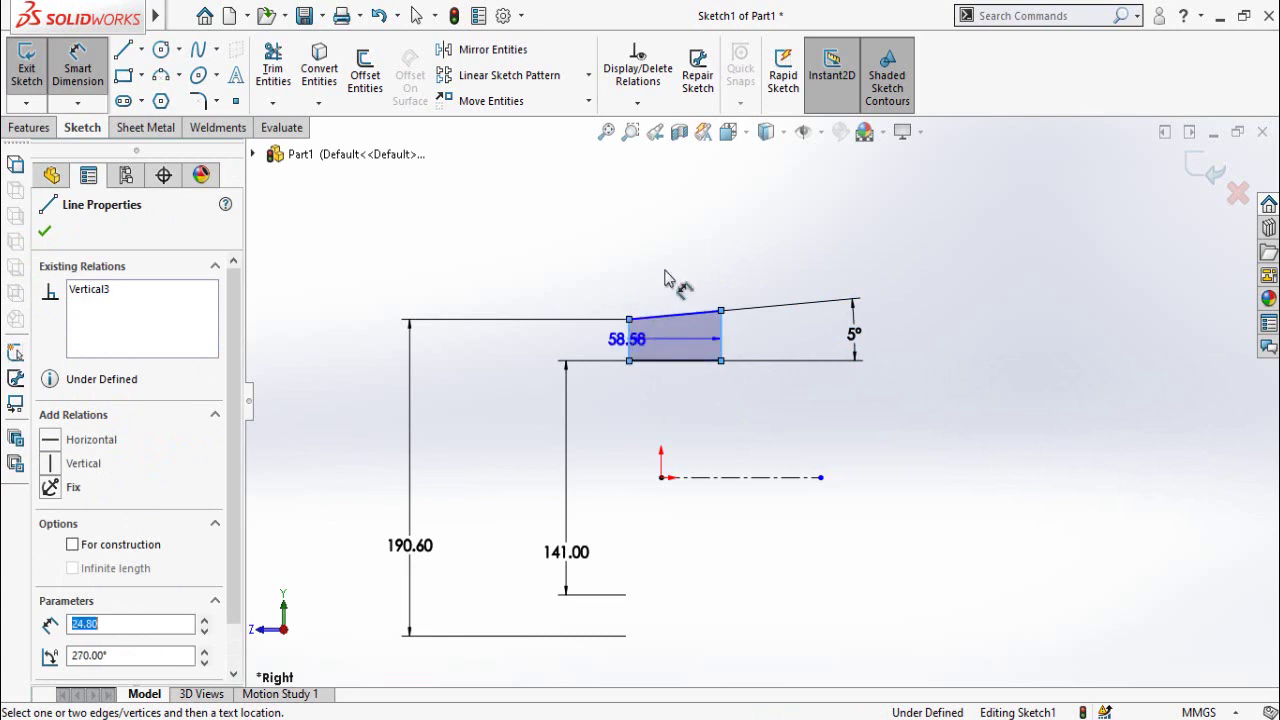
pyautogui.click(669, 215)
pyautogui.write('25')
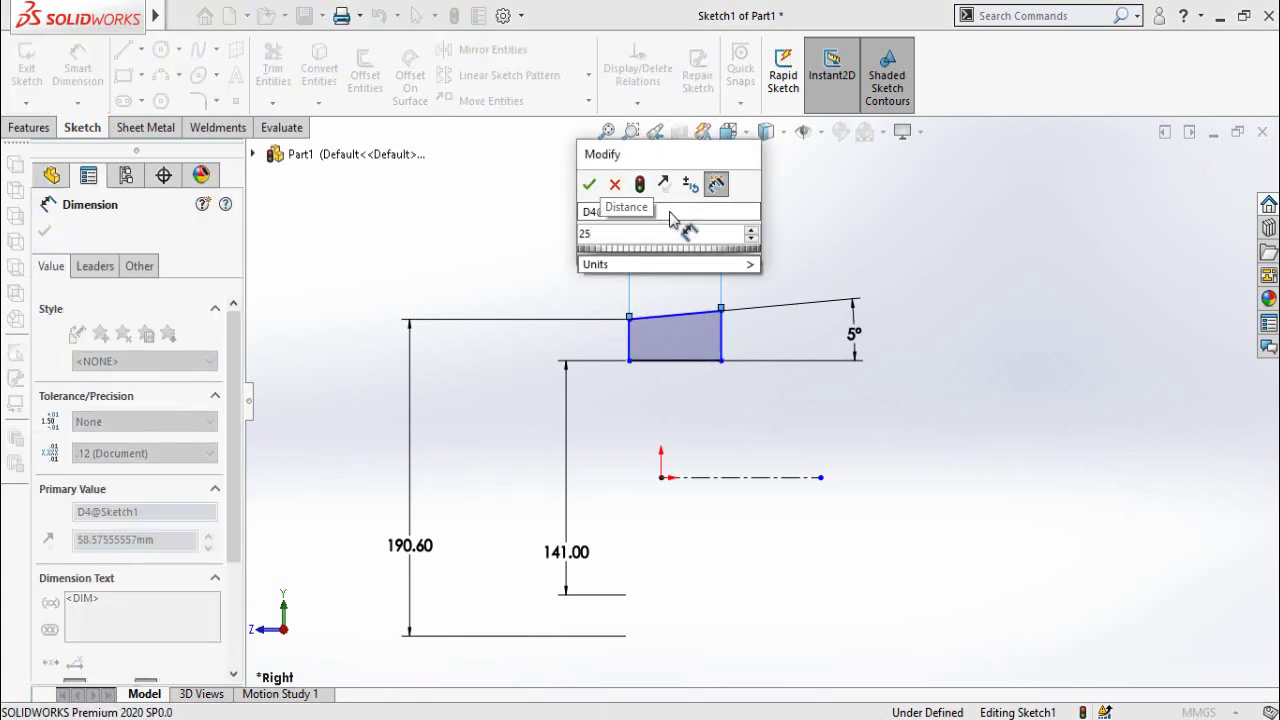
pyautogui.press('Return')
pyautogui.press('Escape')
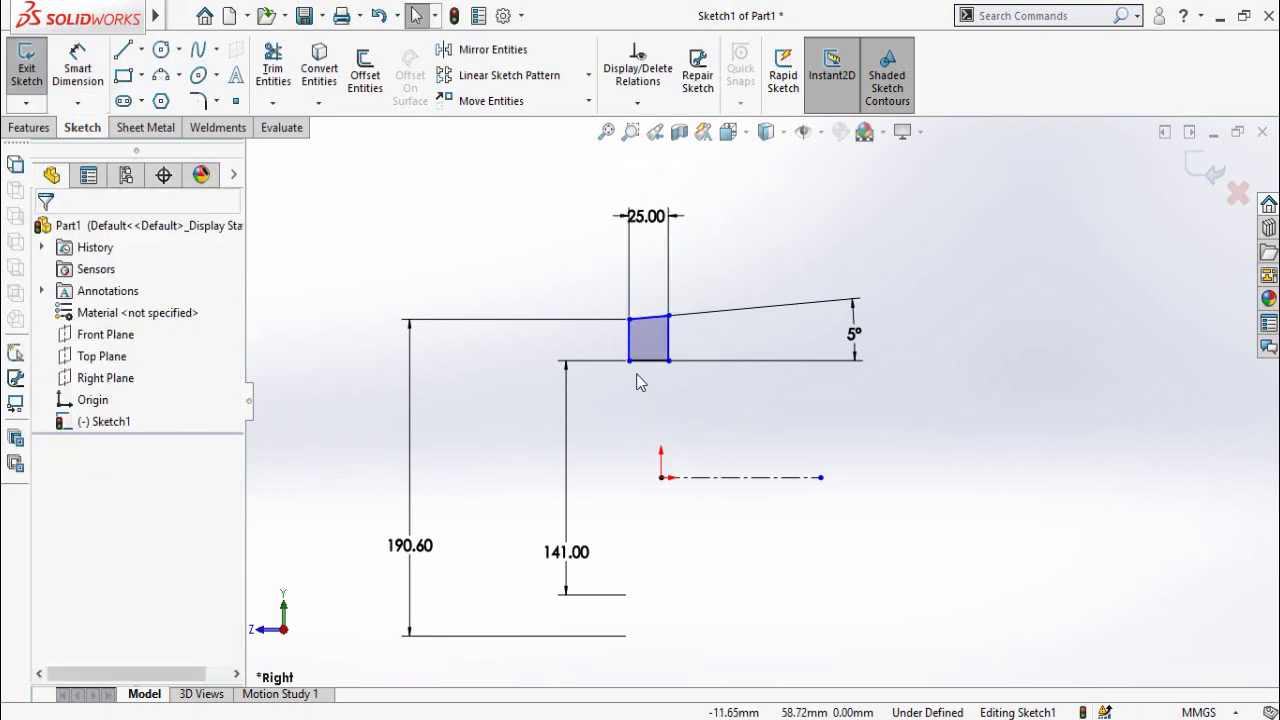
# Align the profile's lower-left corner with the origin using a Vertical relation
pyautogui.click(629, 361)
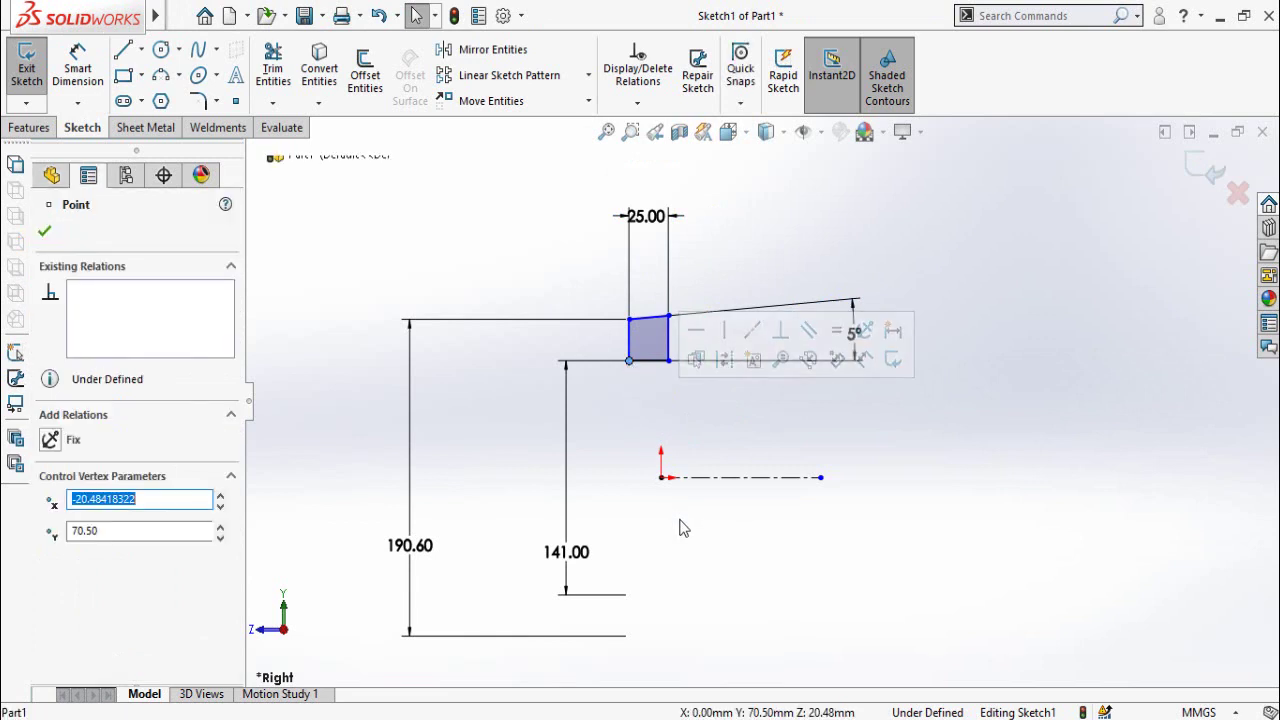
pyautogui.keyDown('ctrl'); pyautogui.click(661, 478); pyautogui.keyUp('ctrl')
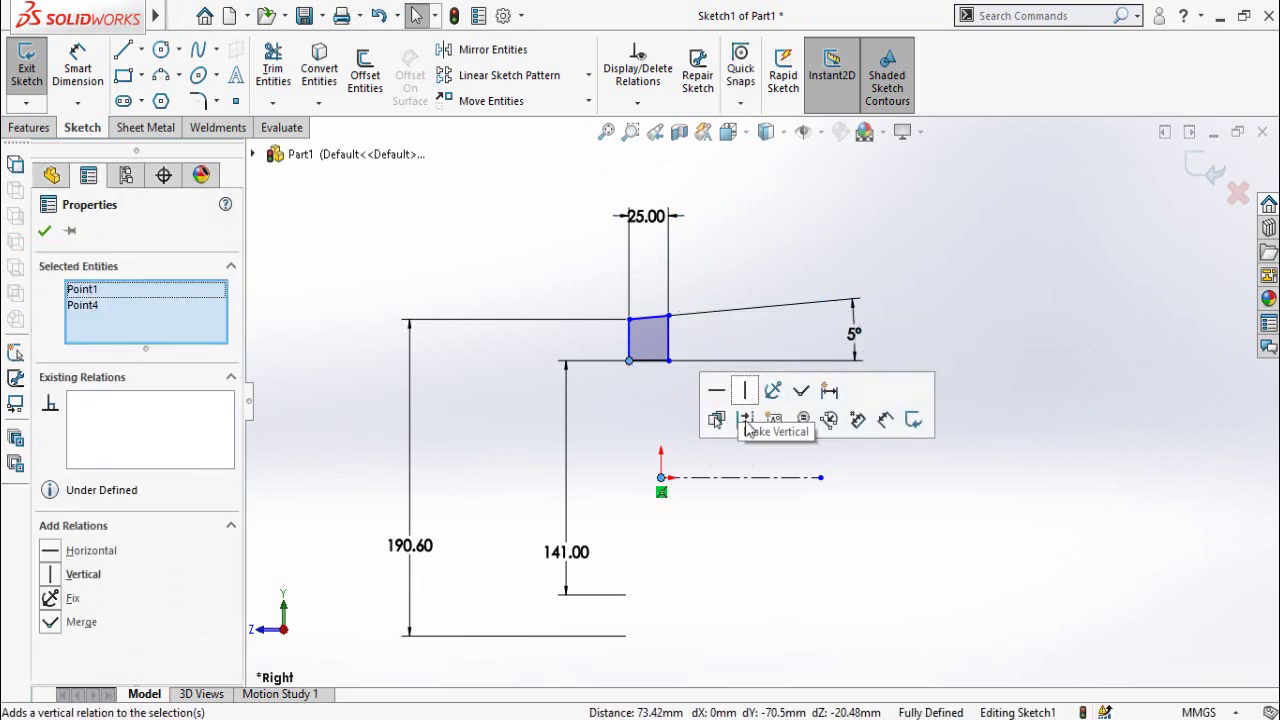
pyautogui.click(746, 390)
pyautogui.press('Escape')
pyautogui.scroll(1, 752, 481)
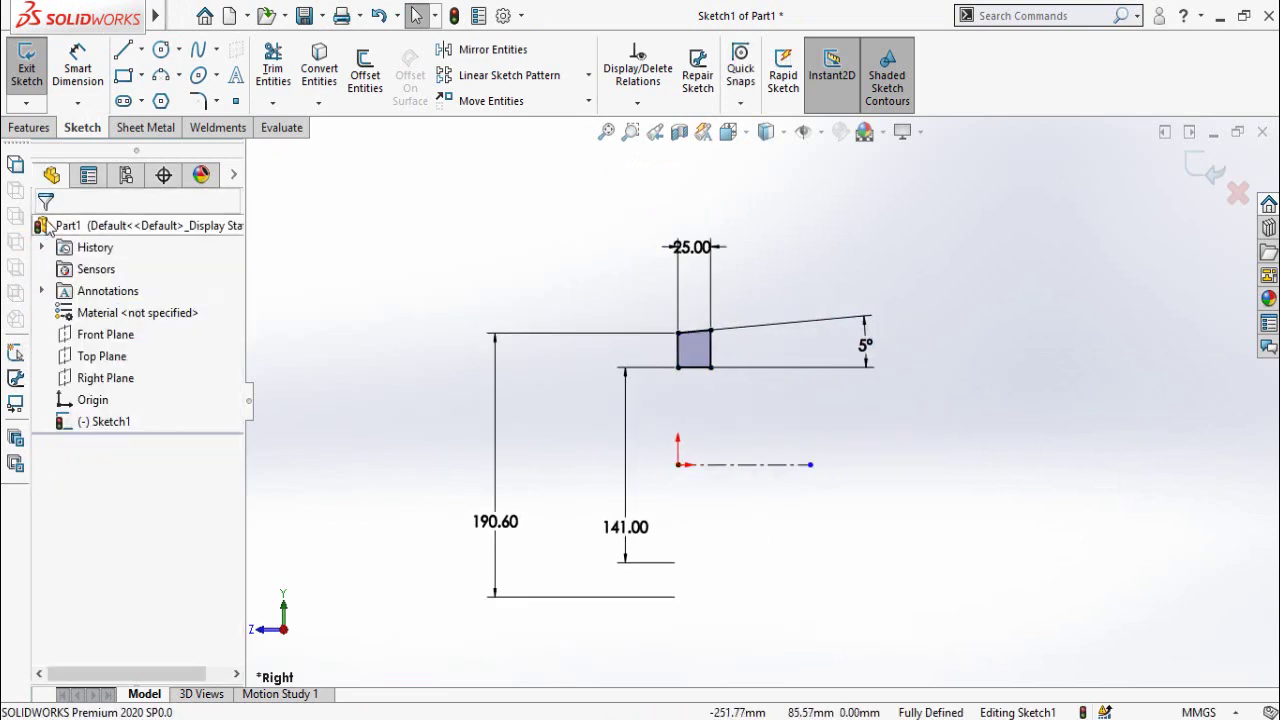
# Revolve the closed profile 360° about the centerline to form the tapered ring
pyautogui.click(28, 128)
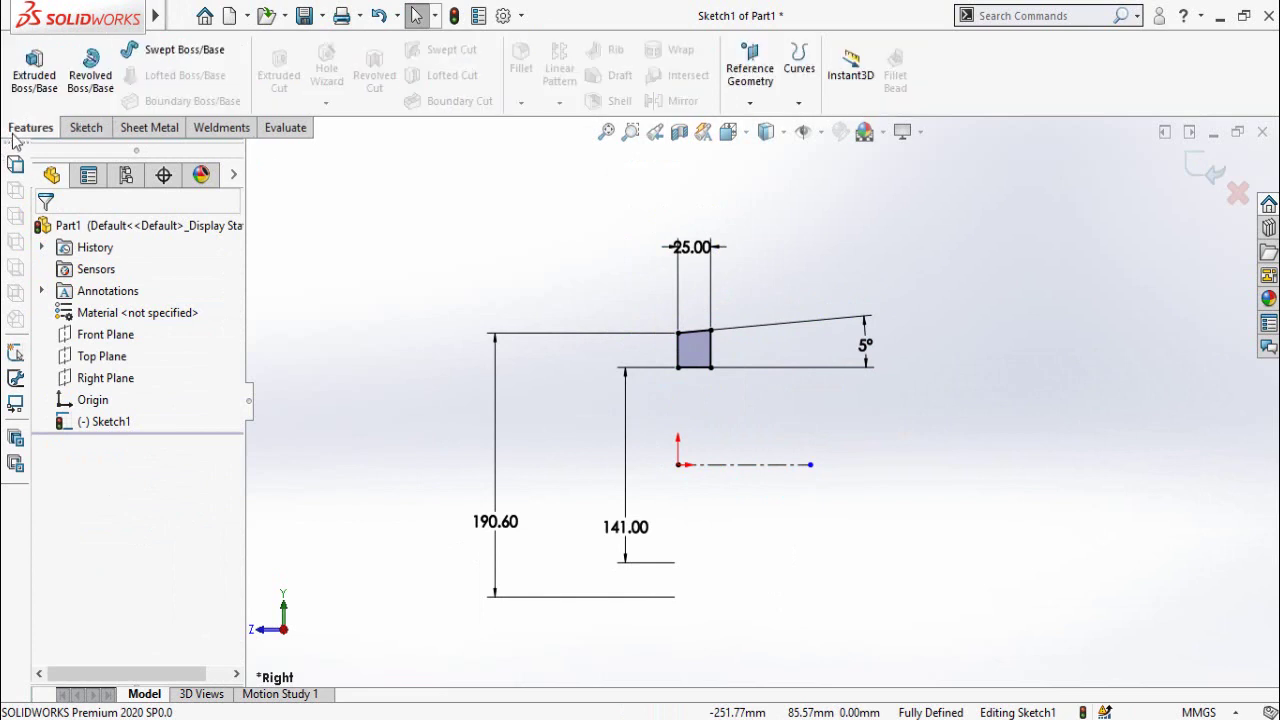
pyautogui.click(91, 72)
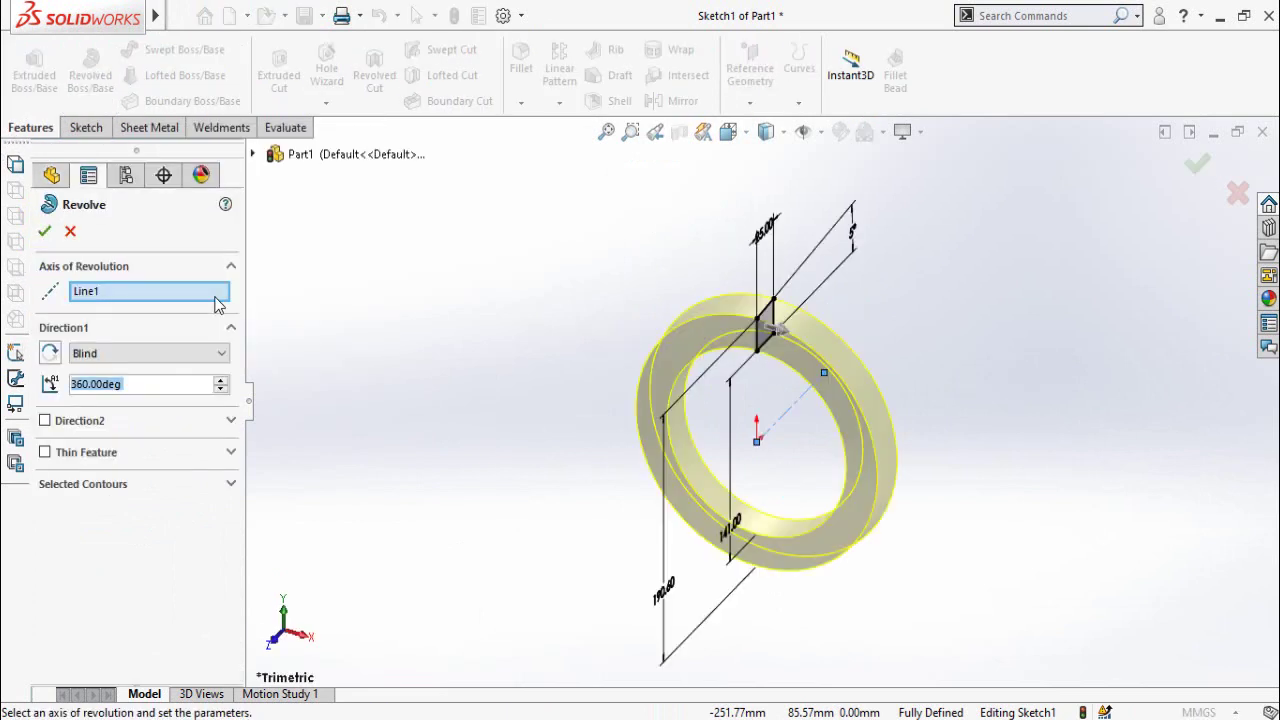
pyautogui.click(44, 231)
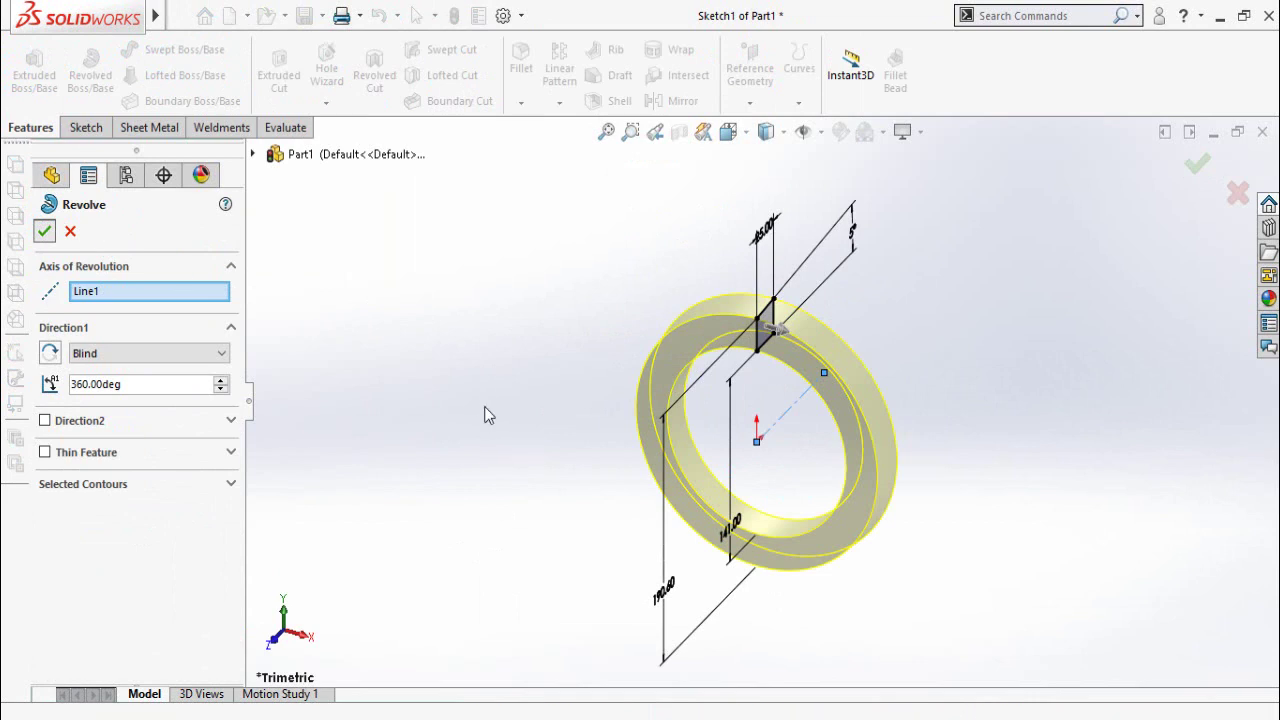
# Start a new sketch on the ring's larger flat annular face and view it face-on
pyautogui.moveTo(491, 428); pyautogui.dragTo(823, 325, button='middle')
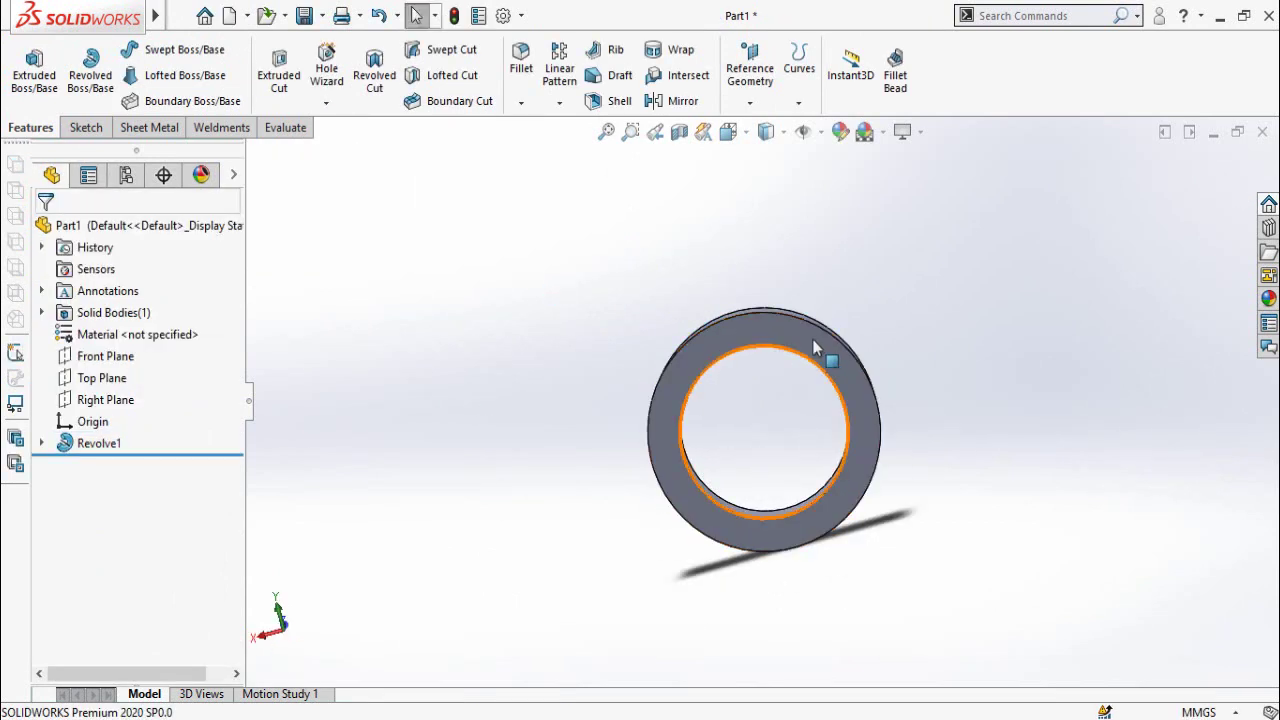
pyautogui.moveTo(812, 390)
pyautogui.mouseDown(button='middle')
pyautogui.moveTo(574, 443)
pyautogui.moveTo(680, 351)
pyautogui.mouseUp(button='middle')
pyautogui.click(694, 368)
pyautogui.click(768, 299)
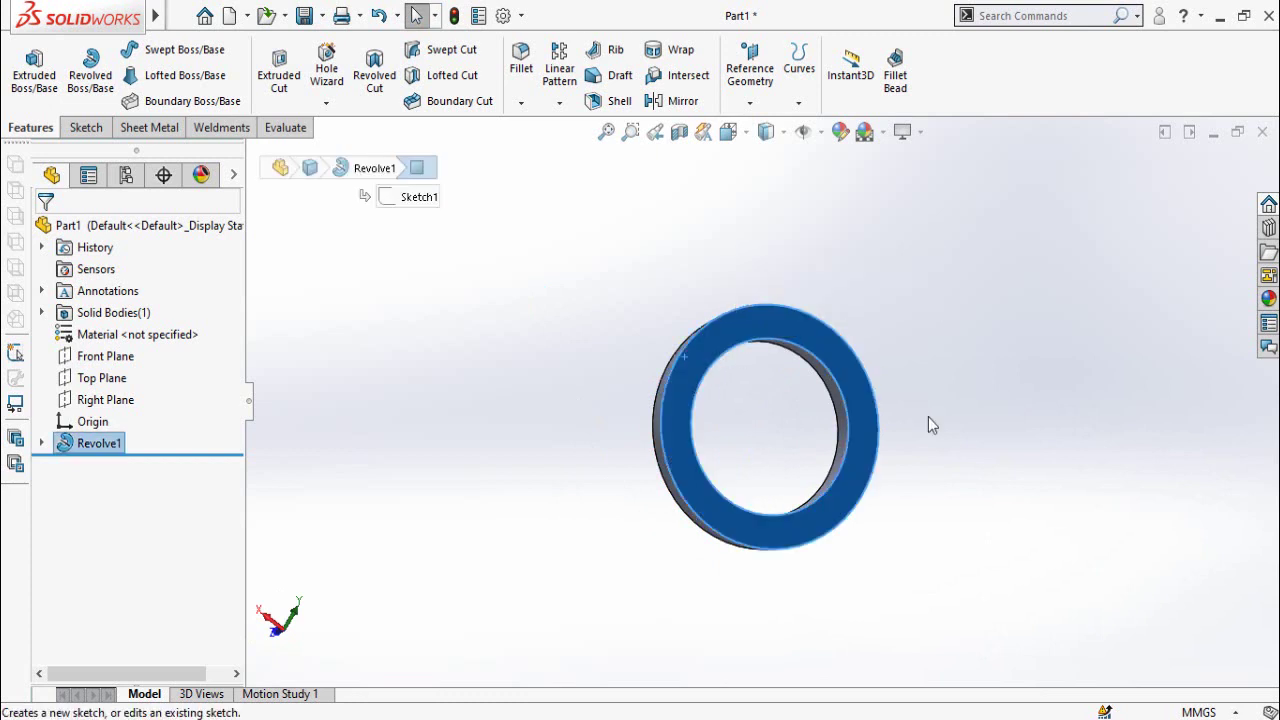
pyautogui.hotkey('ctrl', '8')
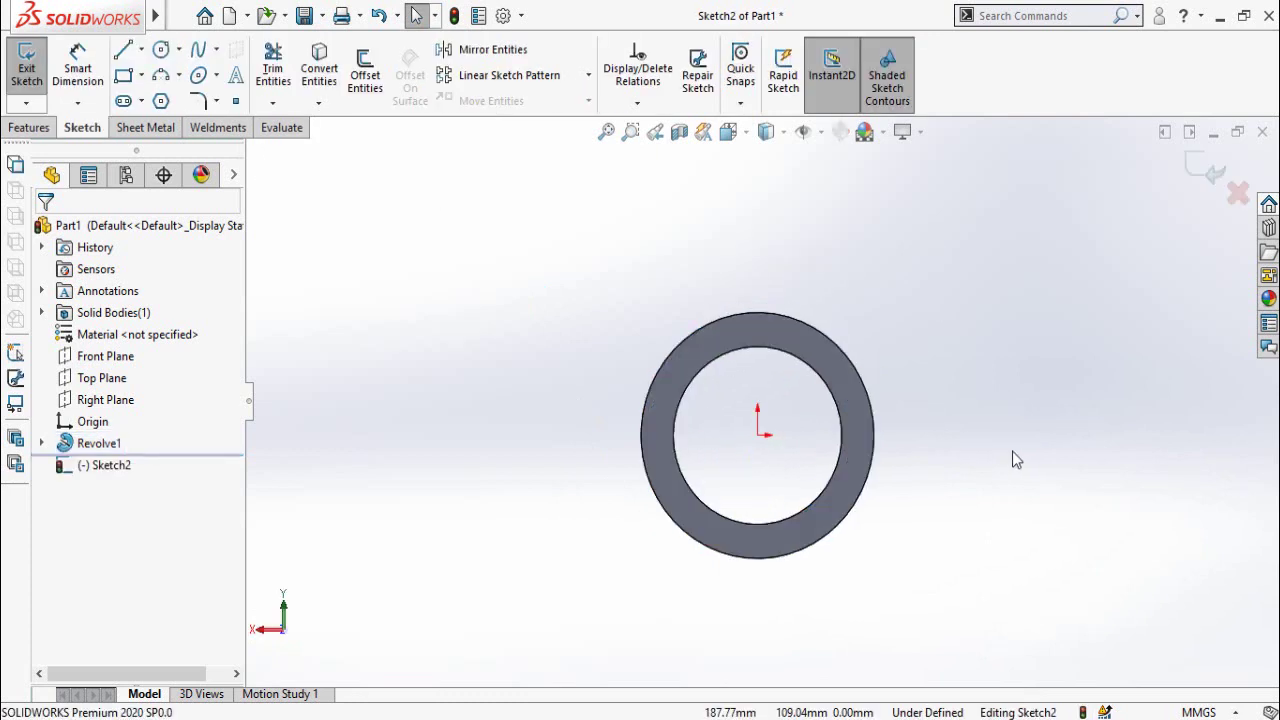
pyautogui.scroll(-2, 802, 308)
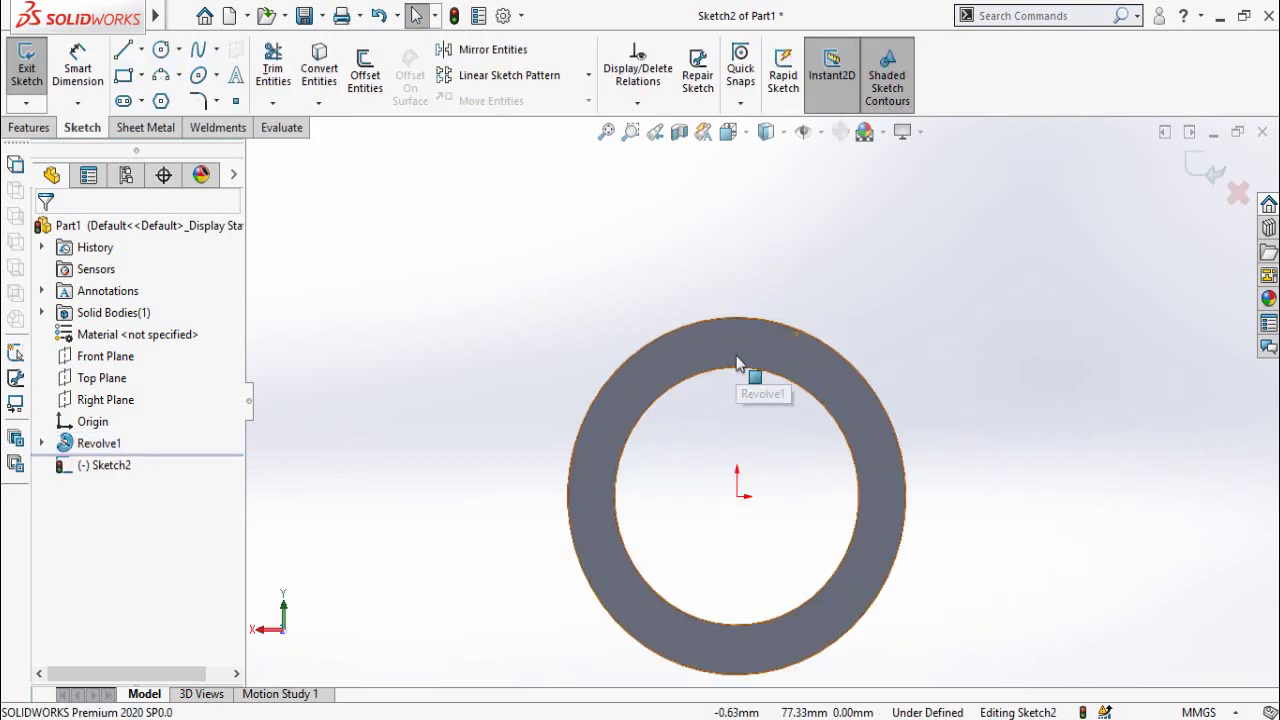
# Sketch a slanted four-line strip across the ring's upper-right wall, about 64 mm long and 19 mm wide
pyautogui.click(123, 50)
pyautogui.scroll(-2, 840, 441)
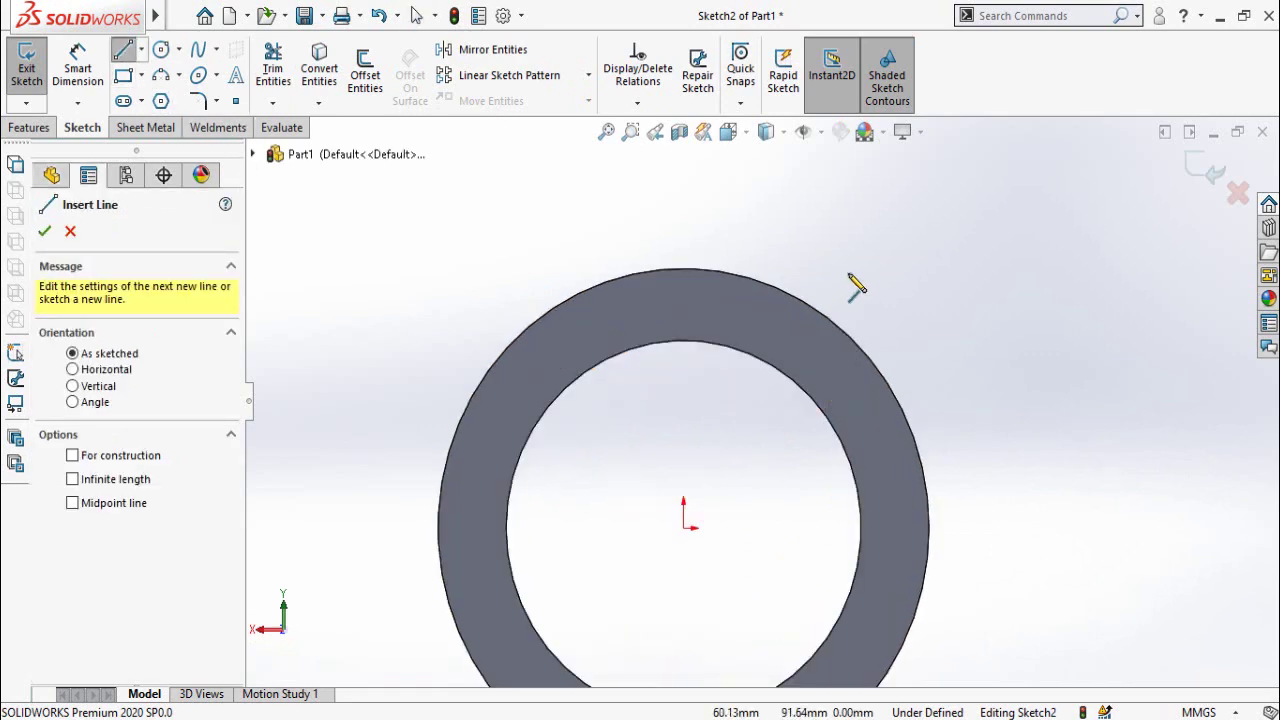
pyautogui.click(850, 268)
pyautogui.click(745, 397)
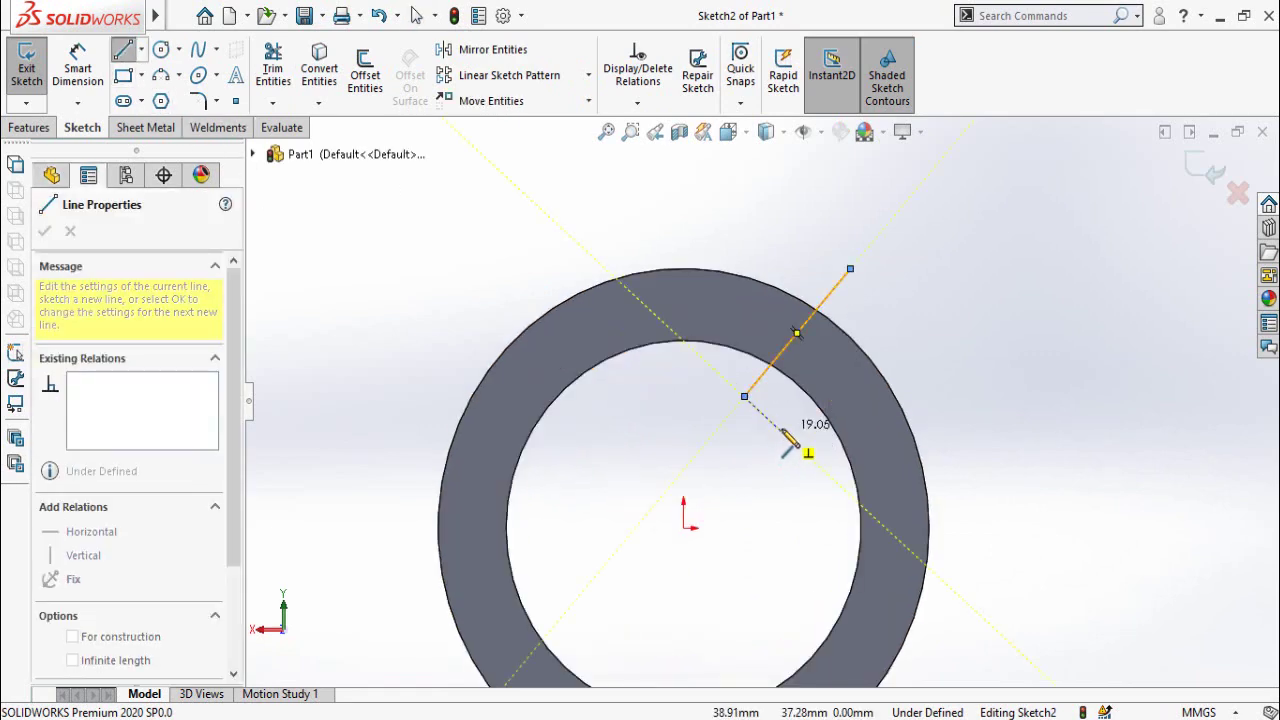
pyautogui.click(780, 430)
pyautogui.click(885, 301)
pyautogui.click(850, 268)
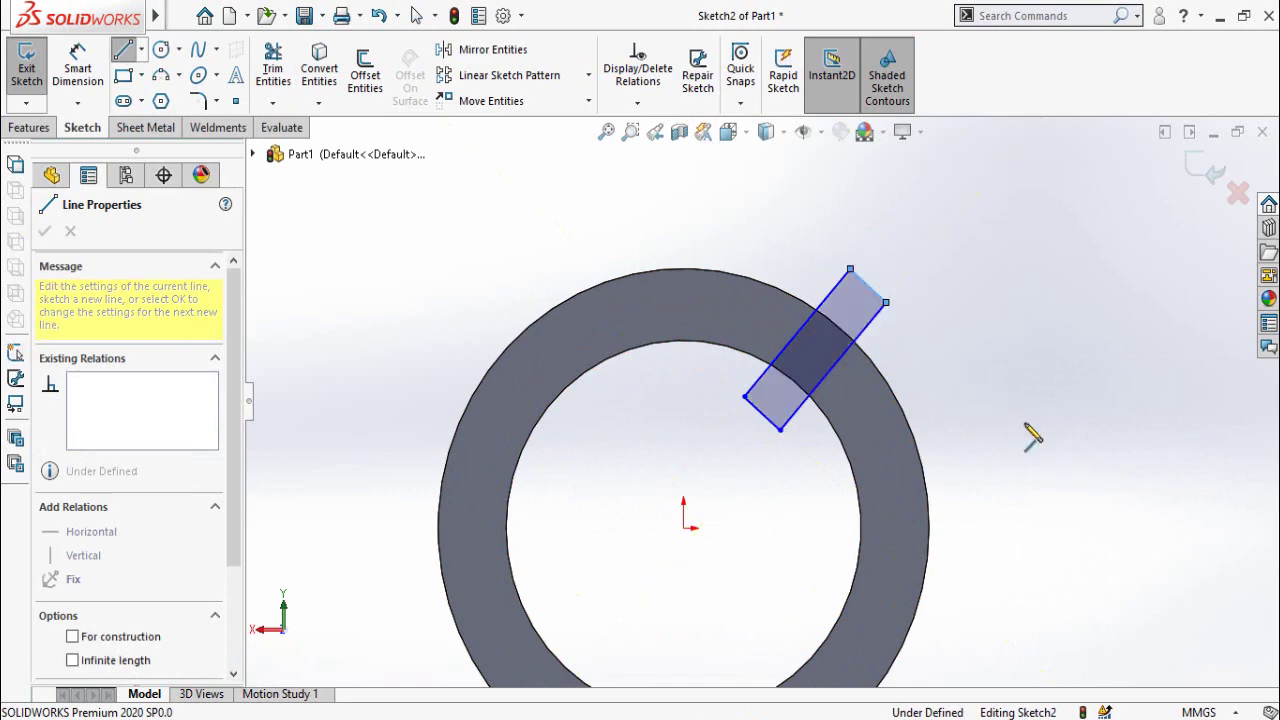
pyautogui.press('Escape')
# Add a Parallel relation between the slanted strip's two long sides
pyautogui.click(867, 341)
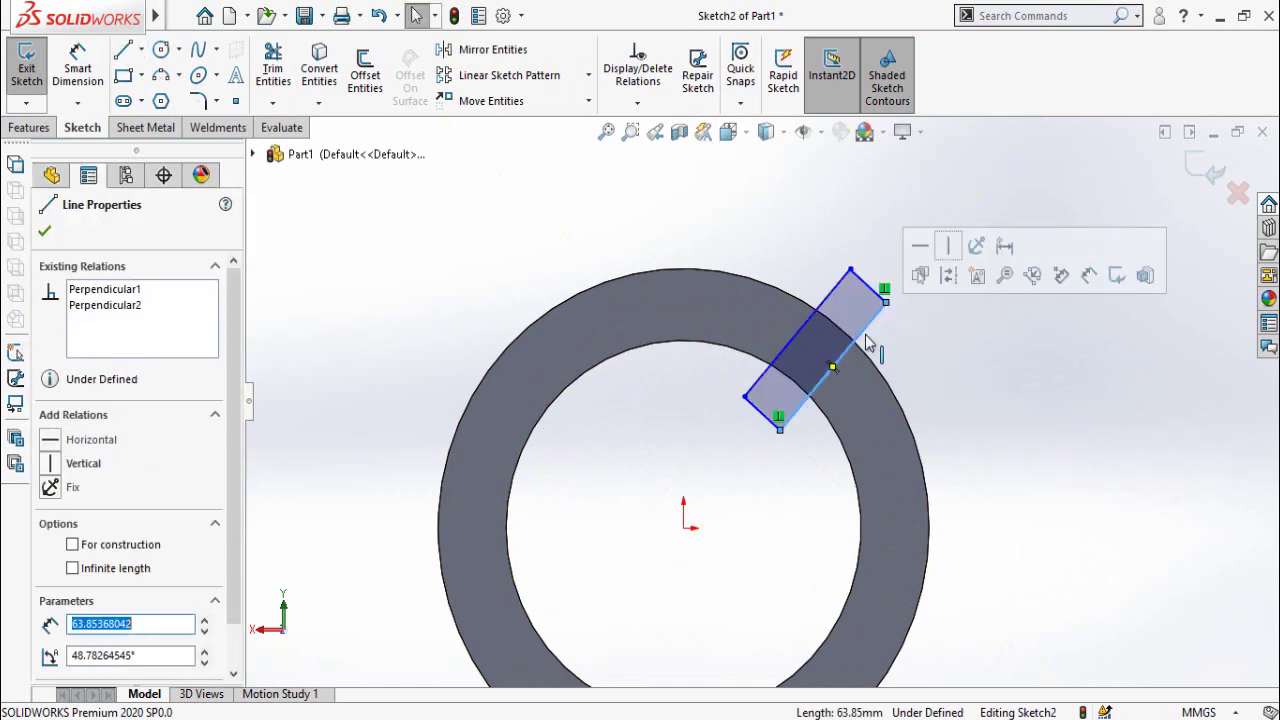
pyautogui.keyDown('ctrl'); pyautogui.click(831, 291); pyautogui.keyUp('ctrl')
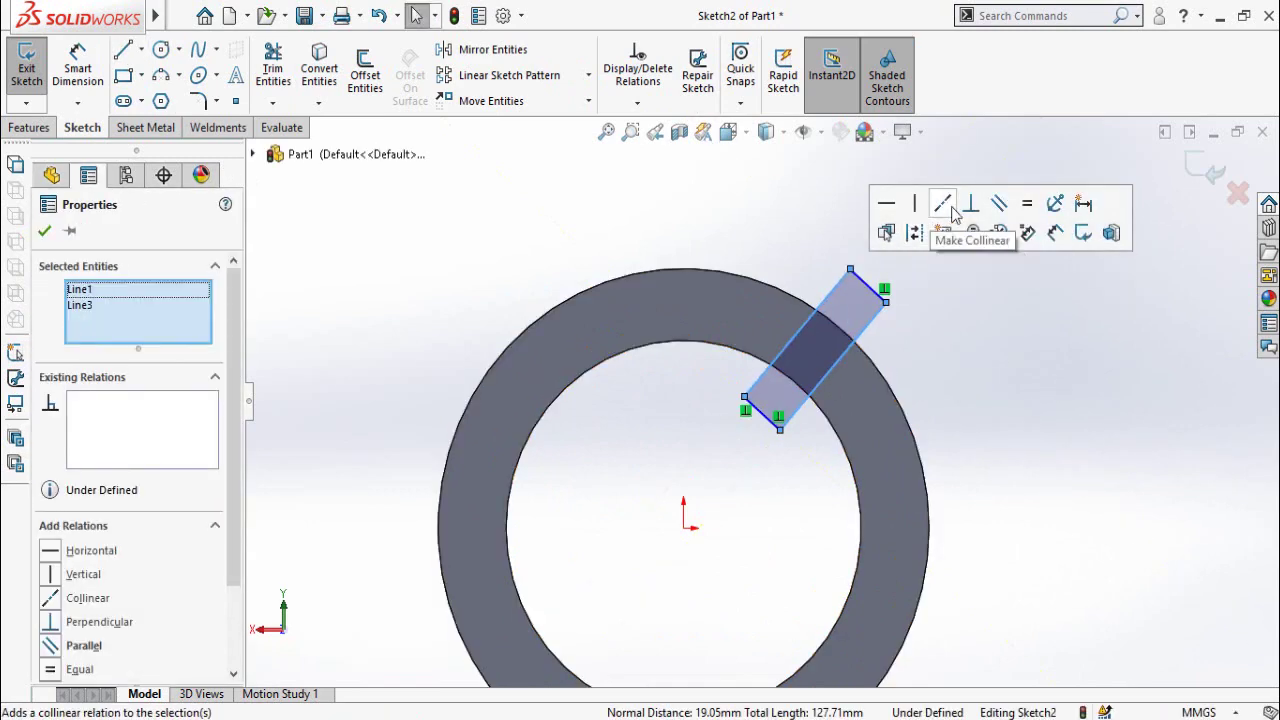
pyautogui.click(1000, 205)
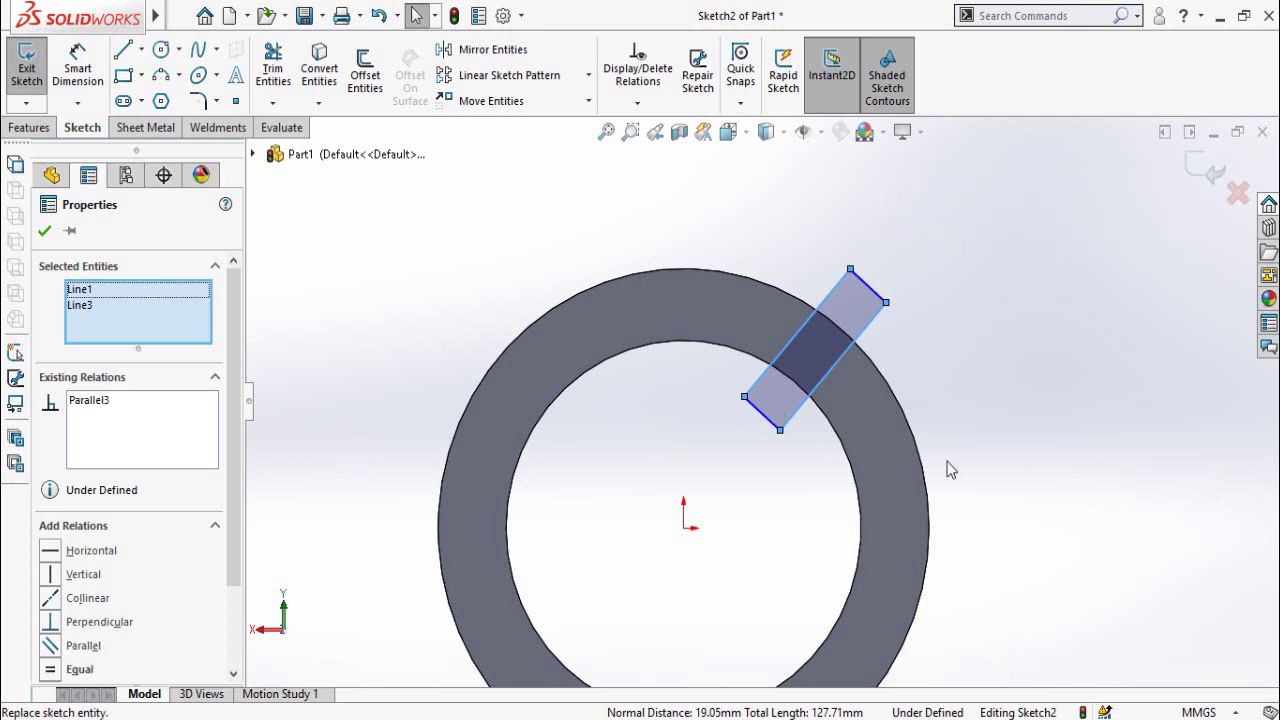
pyautogui.click(949, 466)
# Add a Perpendicular relation between the strip's outer short side and its upper-left long side
pyautogui.moveTo(896, 286); pyautogui.dragTo(876, 327)
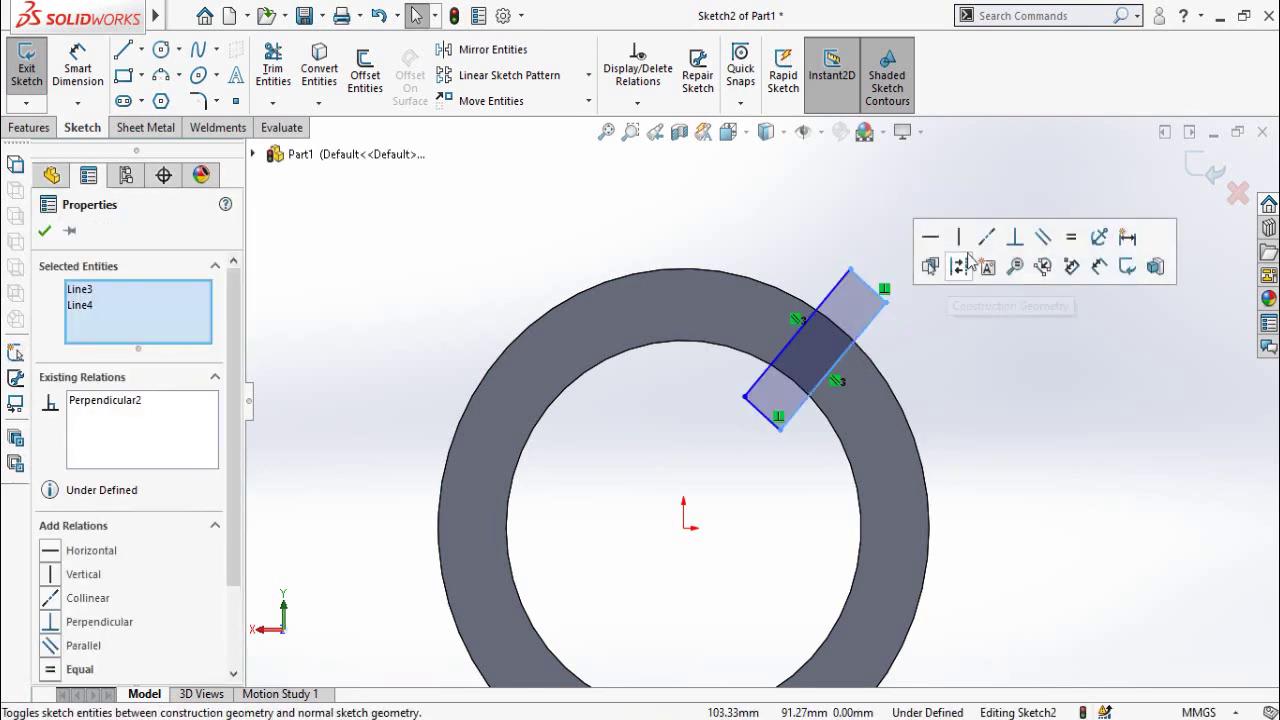
pyautogui.click(1022, 398)
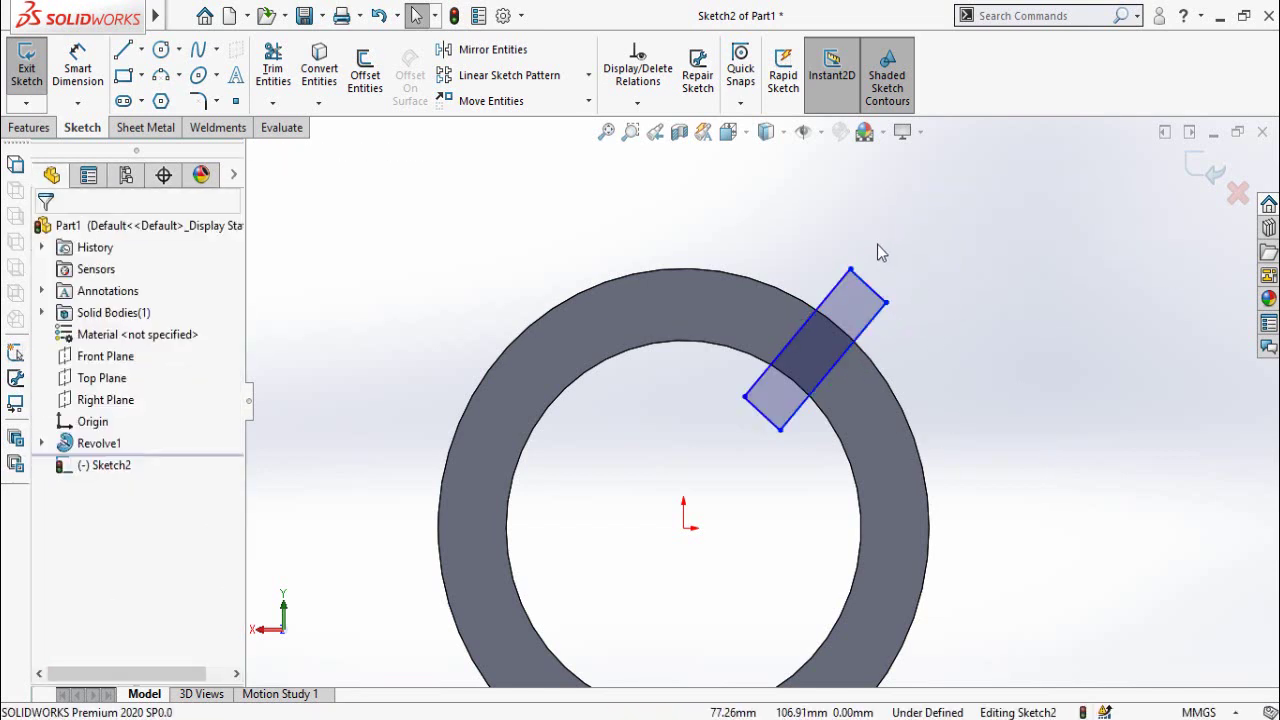
pyautogui.moveTo(878, 244); pyautogui.dragTo(838, 288)
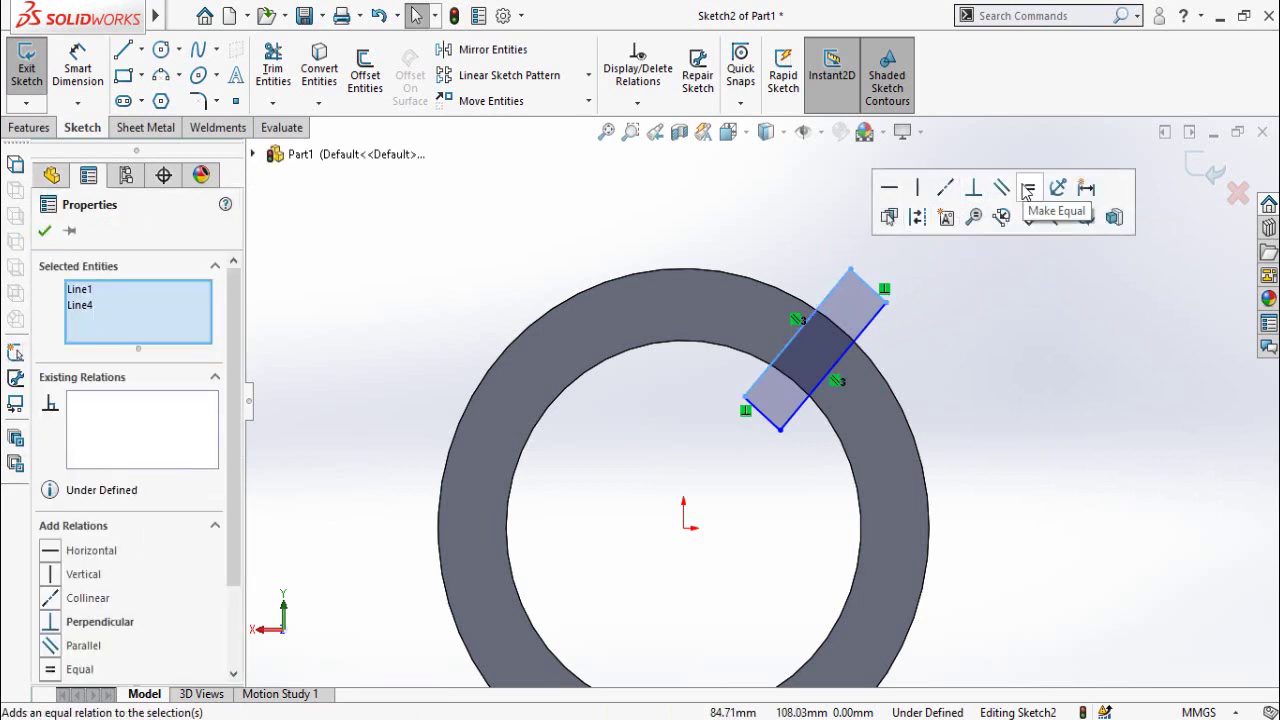
pyautogui.click(974, 190)
pyautogui.press('Escape')
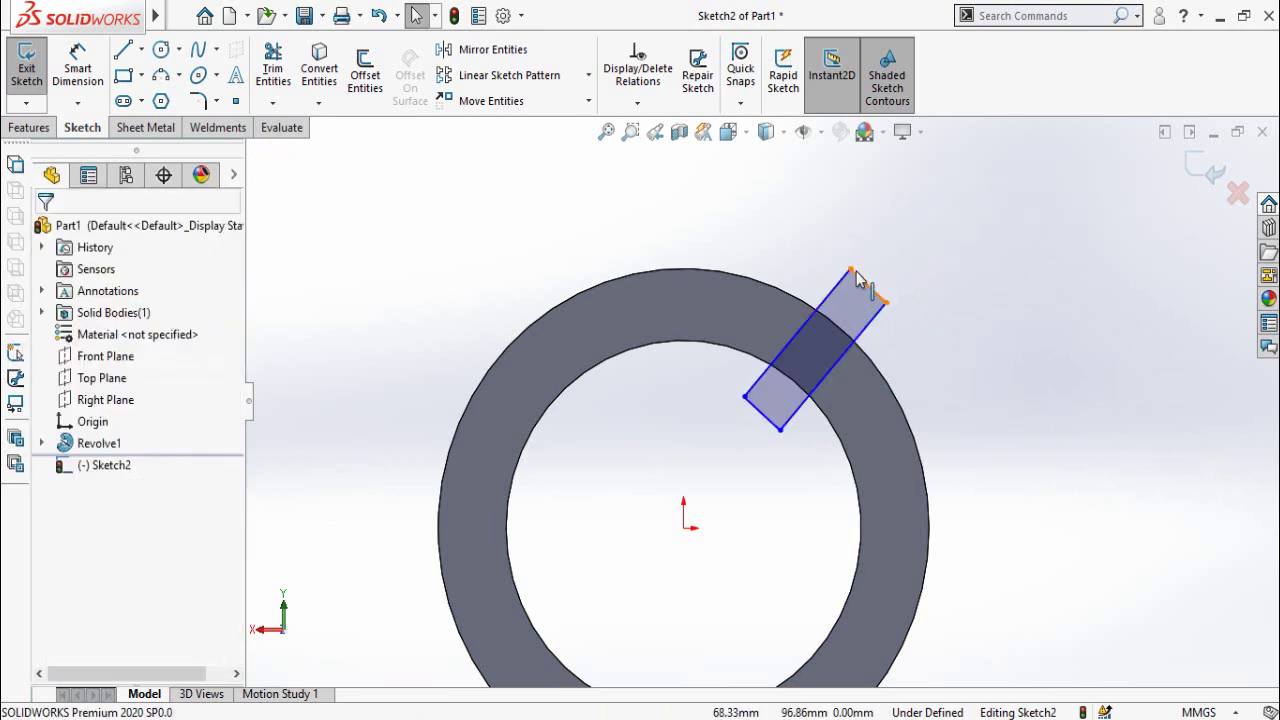
# Add a Parallel relation between the strip's outer and inner short sides
pyautogui.click(864, 292)
pyautogui.keyDown('ctrl'); pyautogui.click(770, 427); pyautogui.keyUp('ctrl')
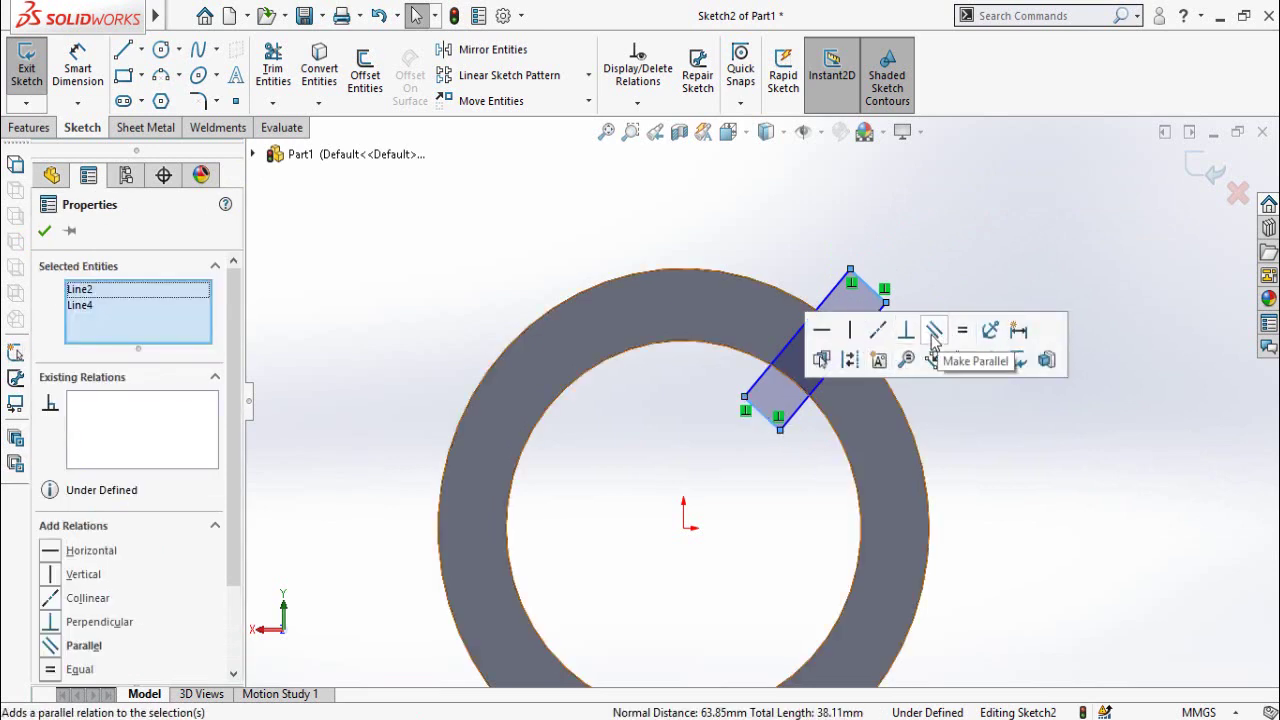
pyautogui.click(933, 340)
pyautogui.press('Escape')
# Dimension the strip's width between its two long sides as 5 mm
pyautogui.press('d')
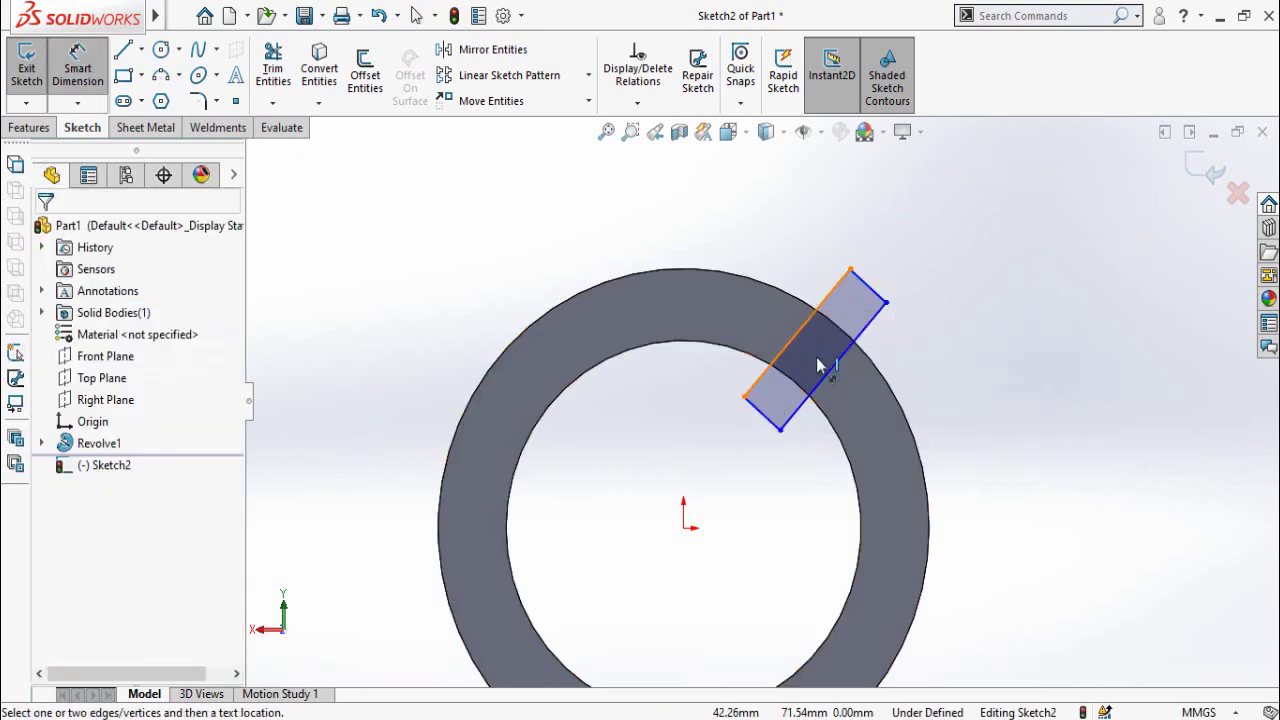
pyautogui.click(818, 366)
pyautogui.click(829, 365)
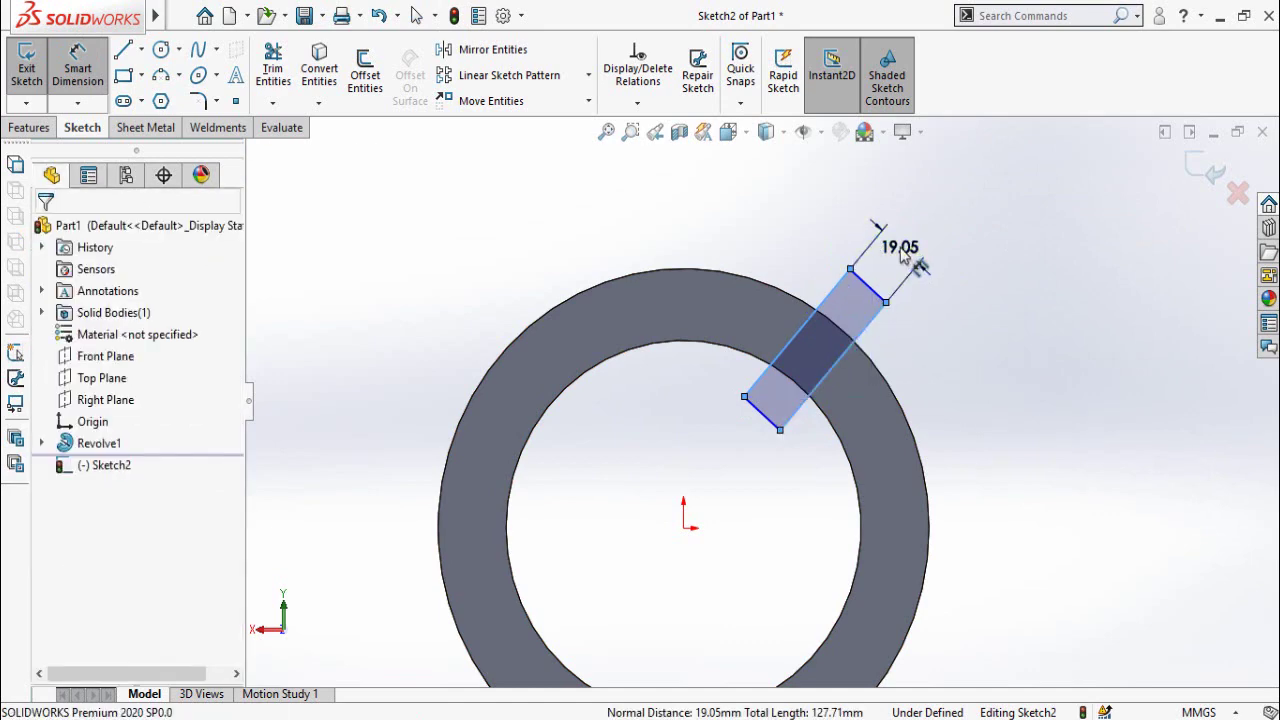
pyautogui.click(903, 256)
pyautogui.write('5')
pyautogui.press('Return')
pyautogui.press('Escape')
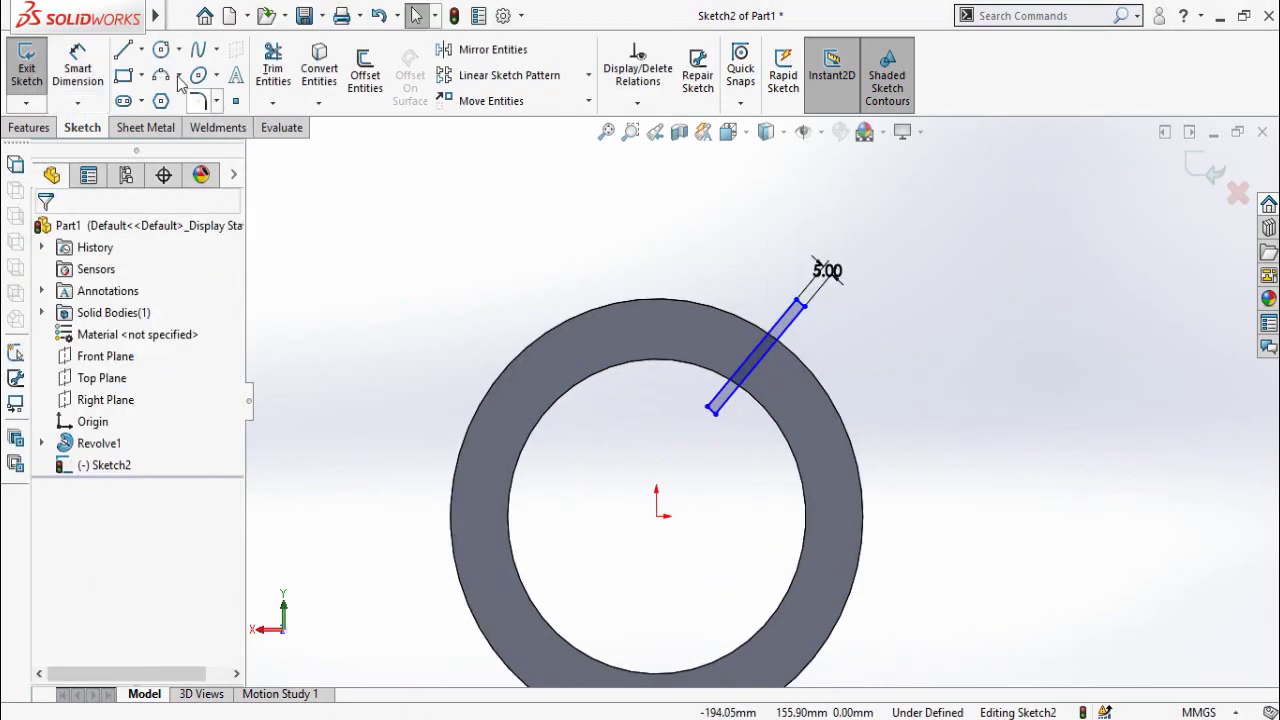
# Draw a vertical centerline about 128 mm long from the origin upward past the ring
pyautogui.click(141, 49)
pyautogui.click(165, 97)
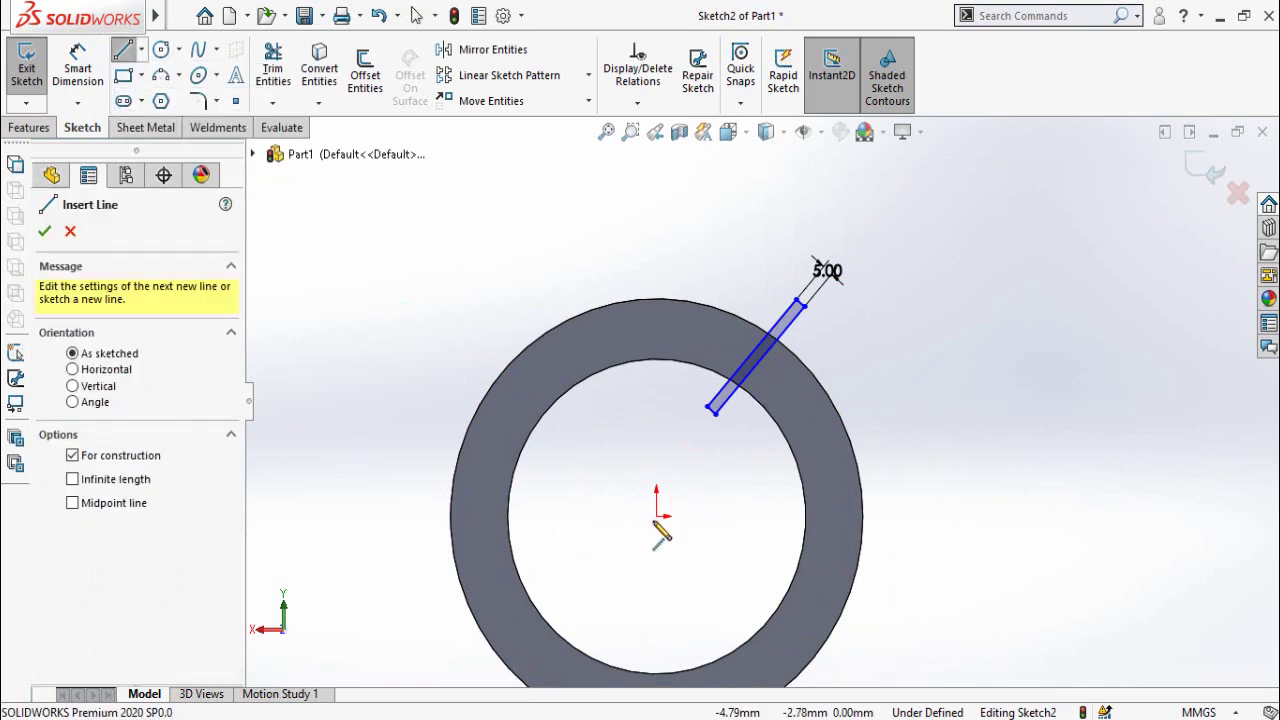
pyautogui.click(656, 516)
pyautogui.click(656, 229)
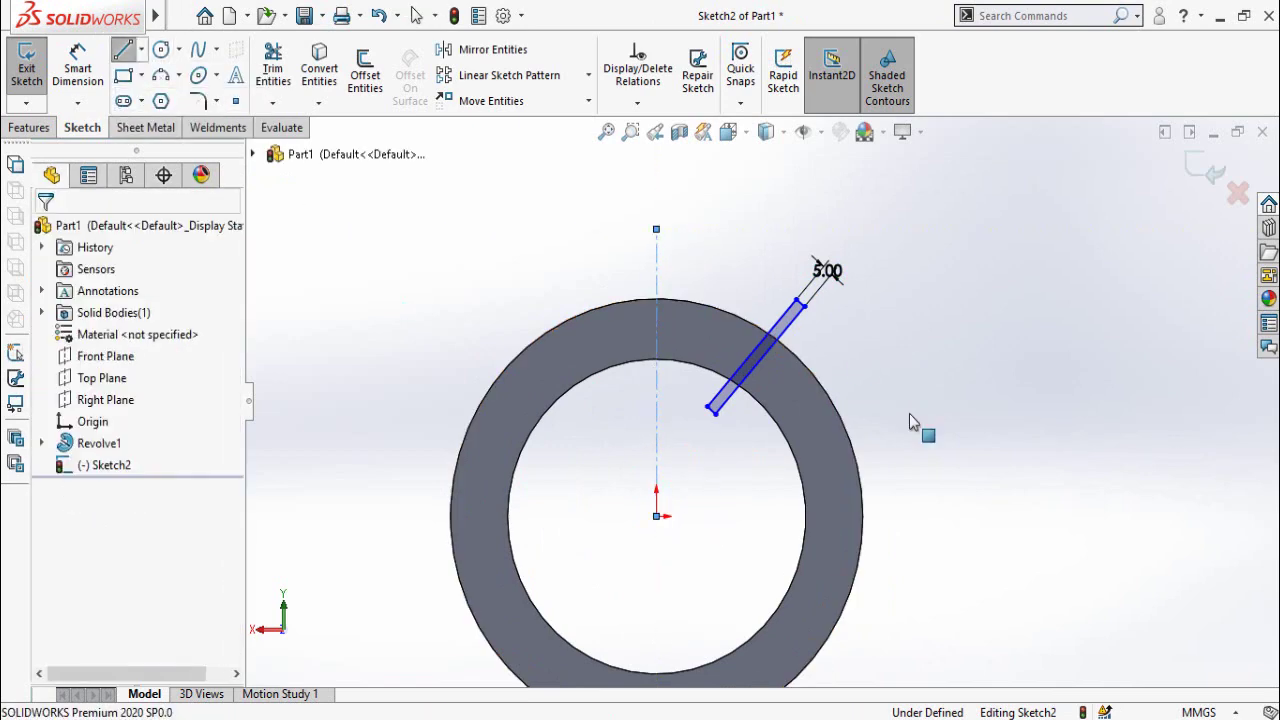
# Set the angle between the vertical centerline and the strip's upper-left long side to 54°
pyautogui.moveTo(910, 422); pyautogui.dragTo(946, 243, button='right')
pyautogui.click(657, 322)
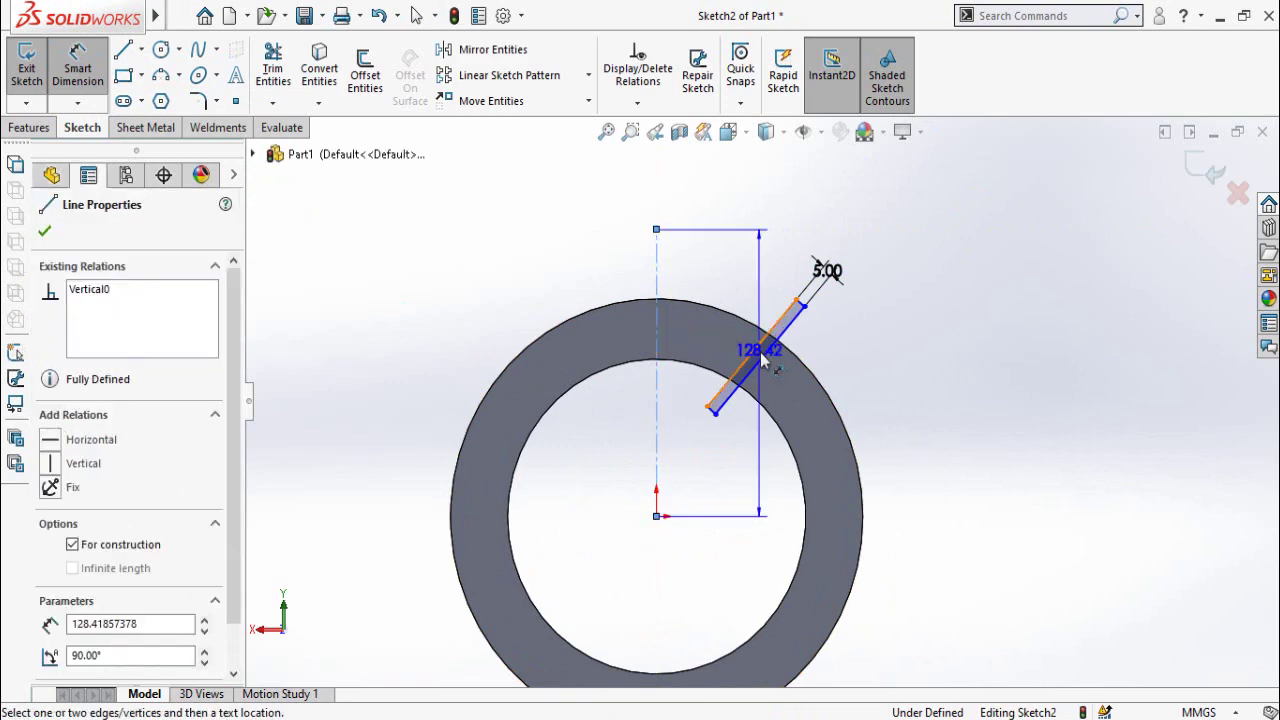
pyautogui.click(760, 352)
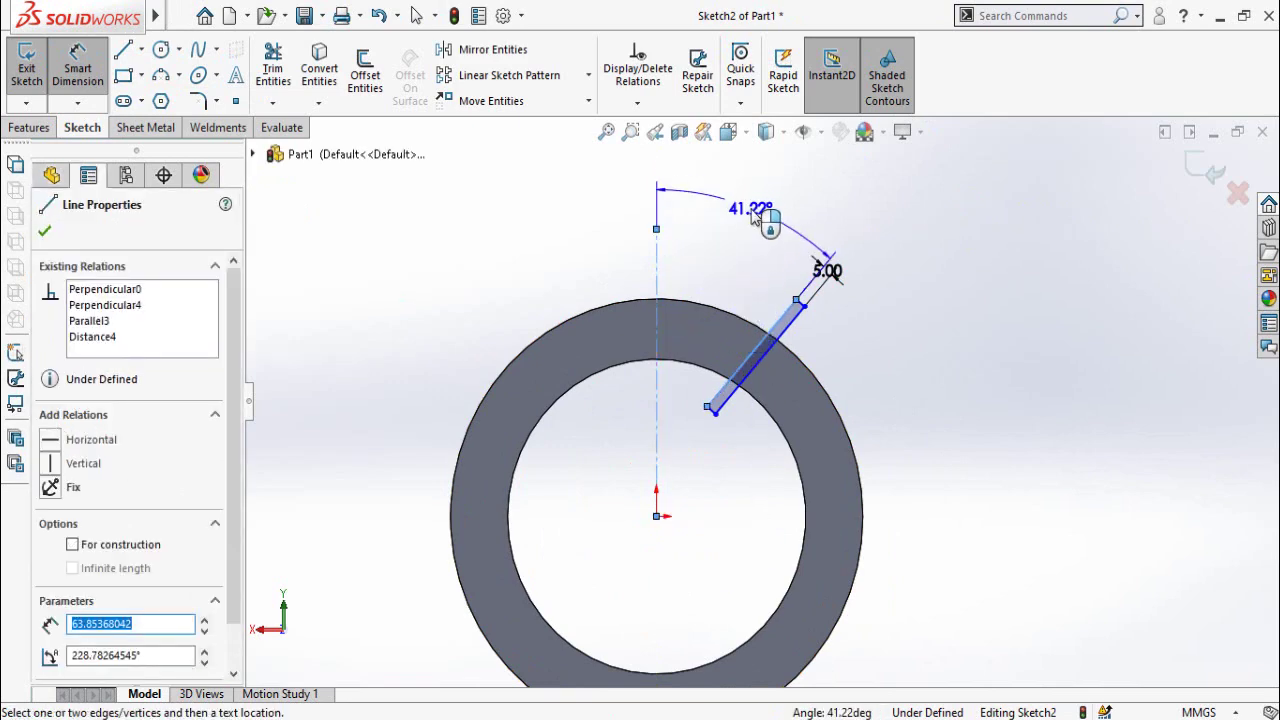
pyautogui.click(753, 214)
pyautogui.write('54')
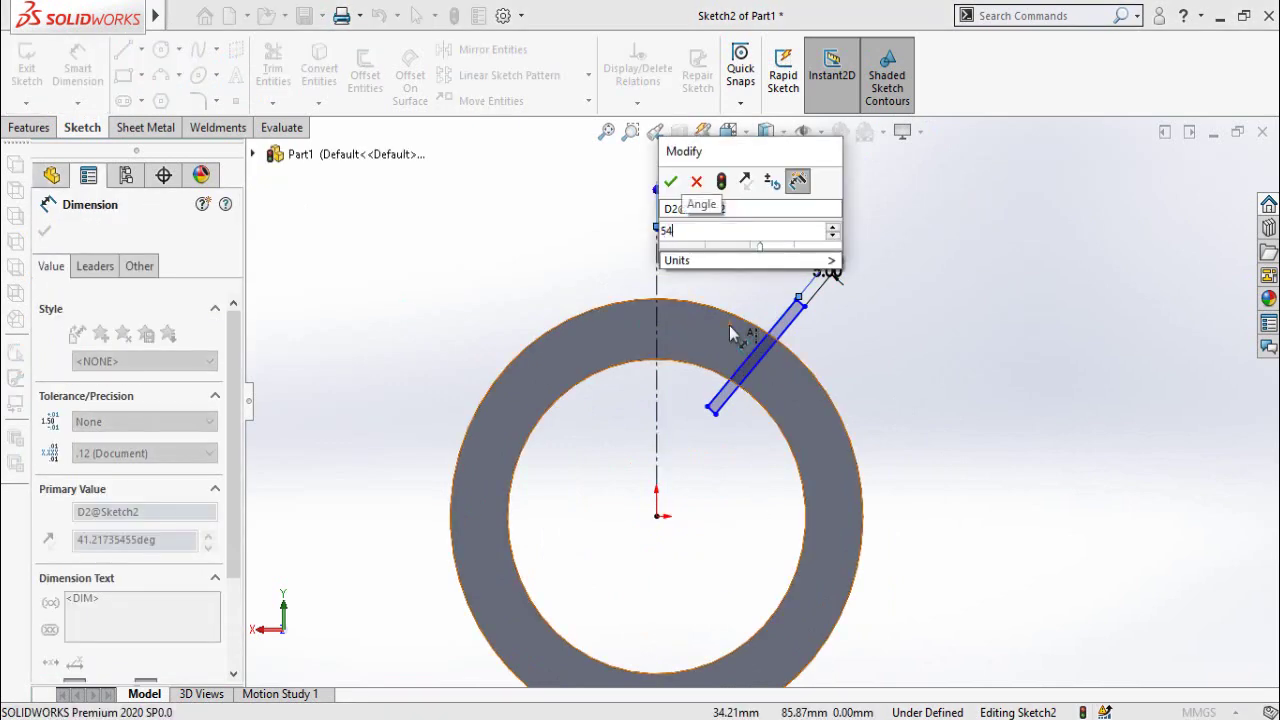
pyautogui.press('Return')
# Draw a centerline from the midpoint of the strip's inner short side to the origin
pyautogui.click(141, 49)
pyautogui.click(150, 108)
pyautogui.scroll(-5, 712, 462)
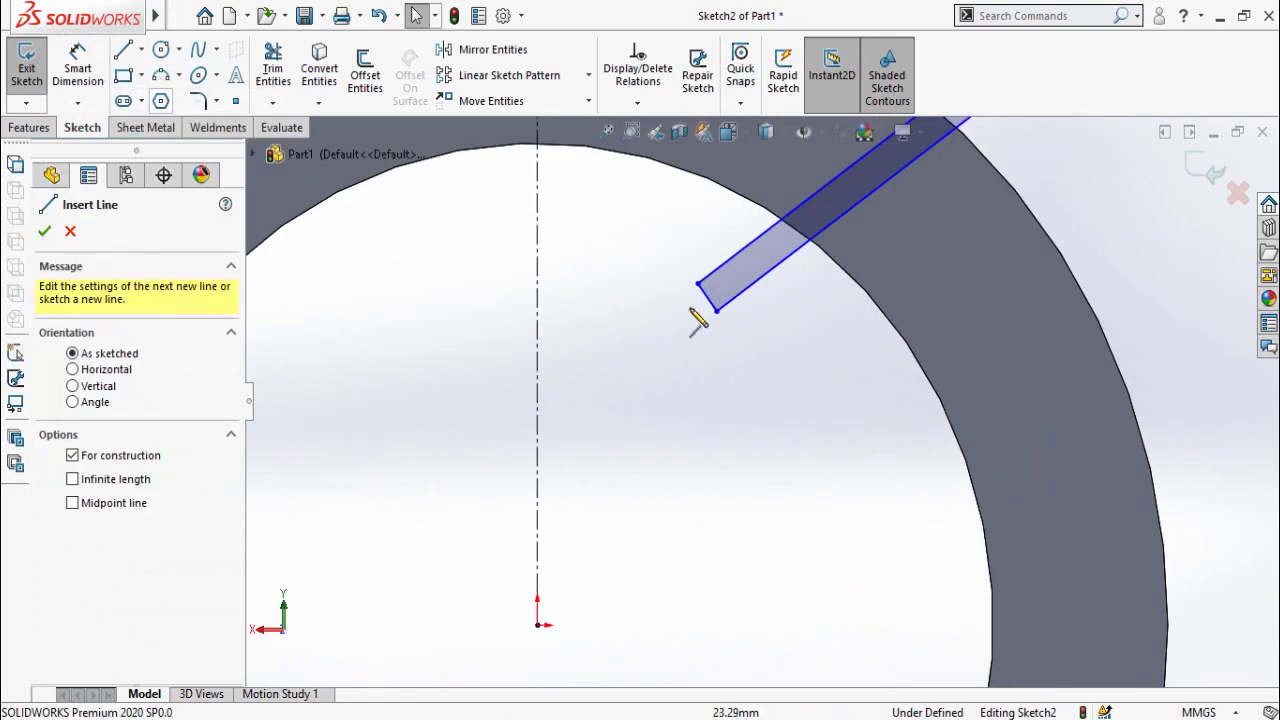
pyautogui.click(703, 291)
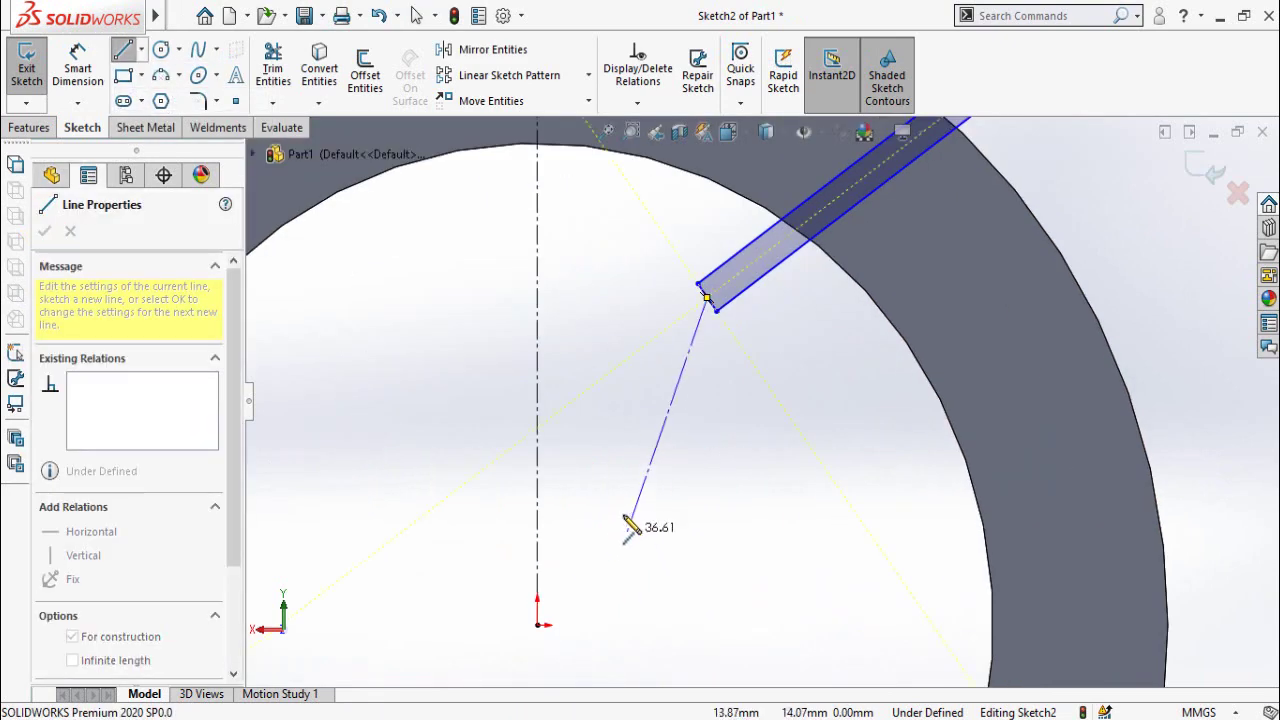
pyautogui.scroll(3, 616, 535)
pyautogui.click(605, 556)
pyautogui.press('Escape')
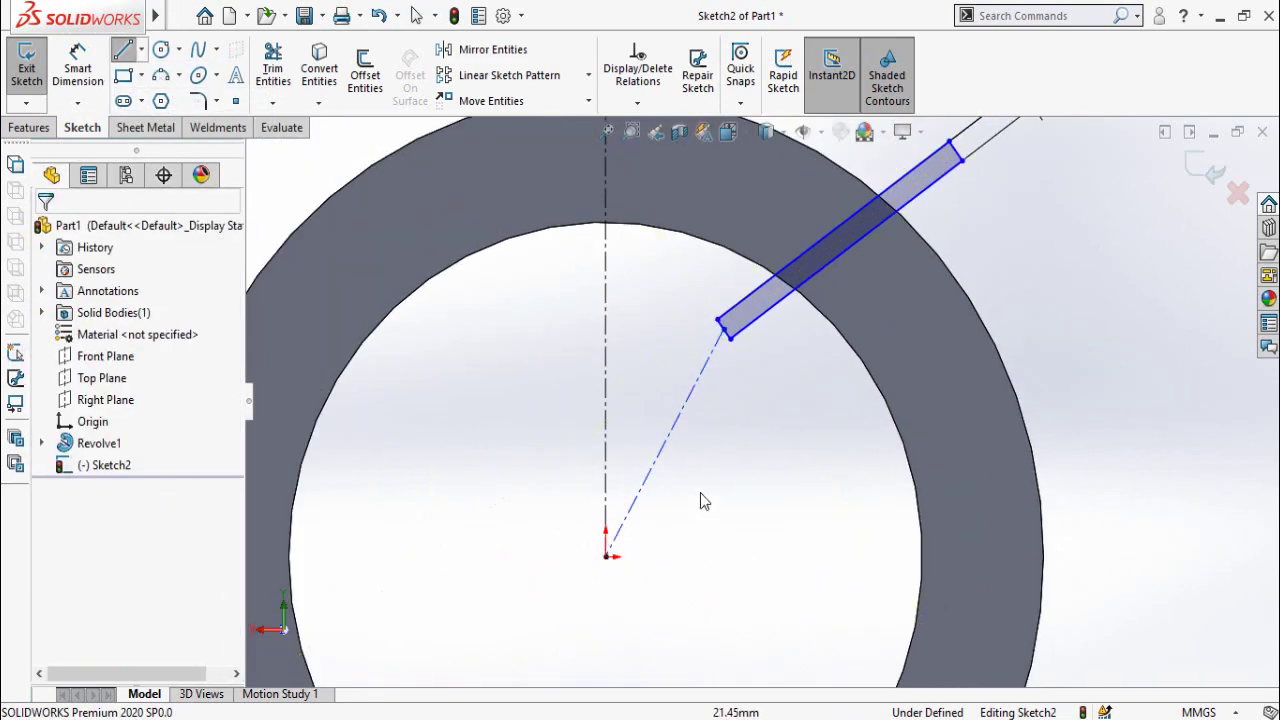
# Make the slanted centerline parallel to the strip's lower-right long side
pyautogui.click(677, 432)
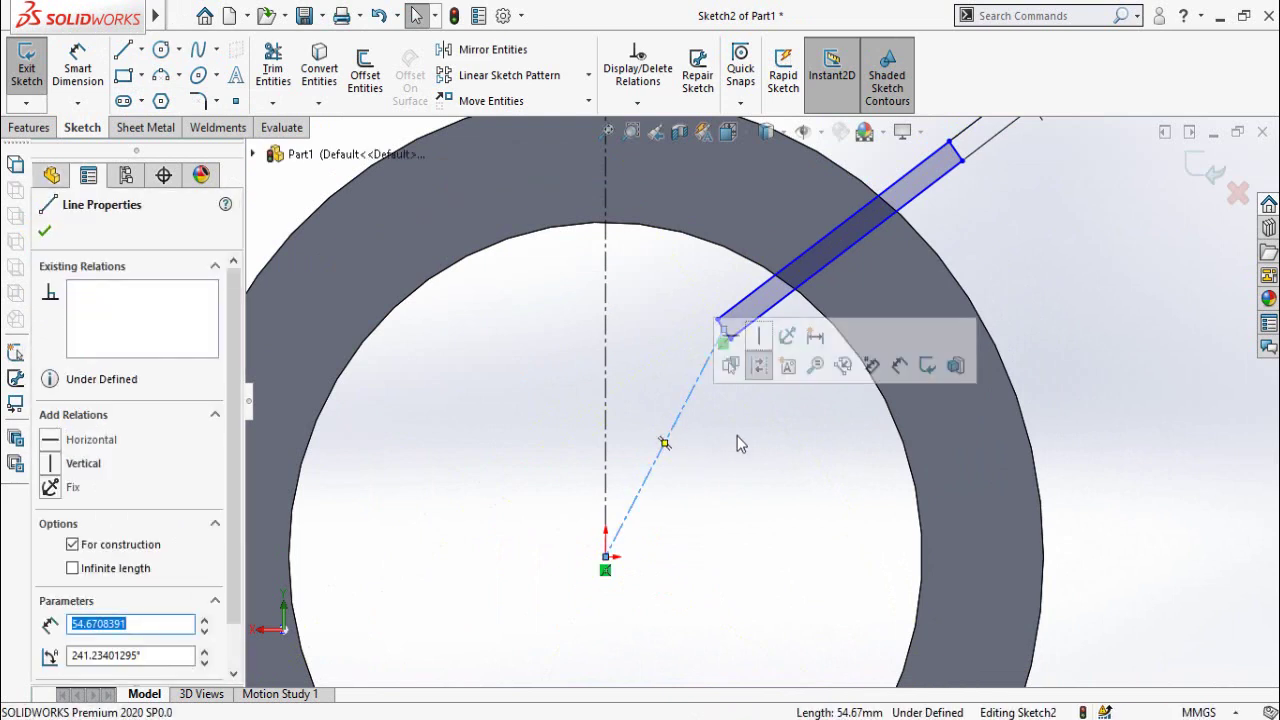
pyautogui.keyDown('ctrl'); pyautogui.click(759, 320); pyautogui.keyUp('ctrl')
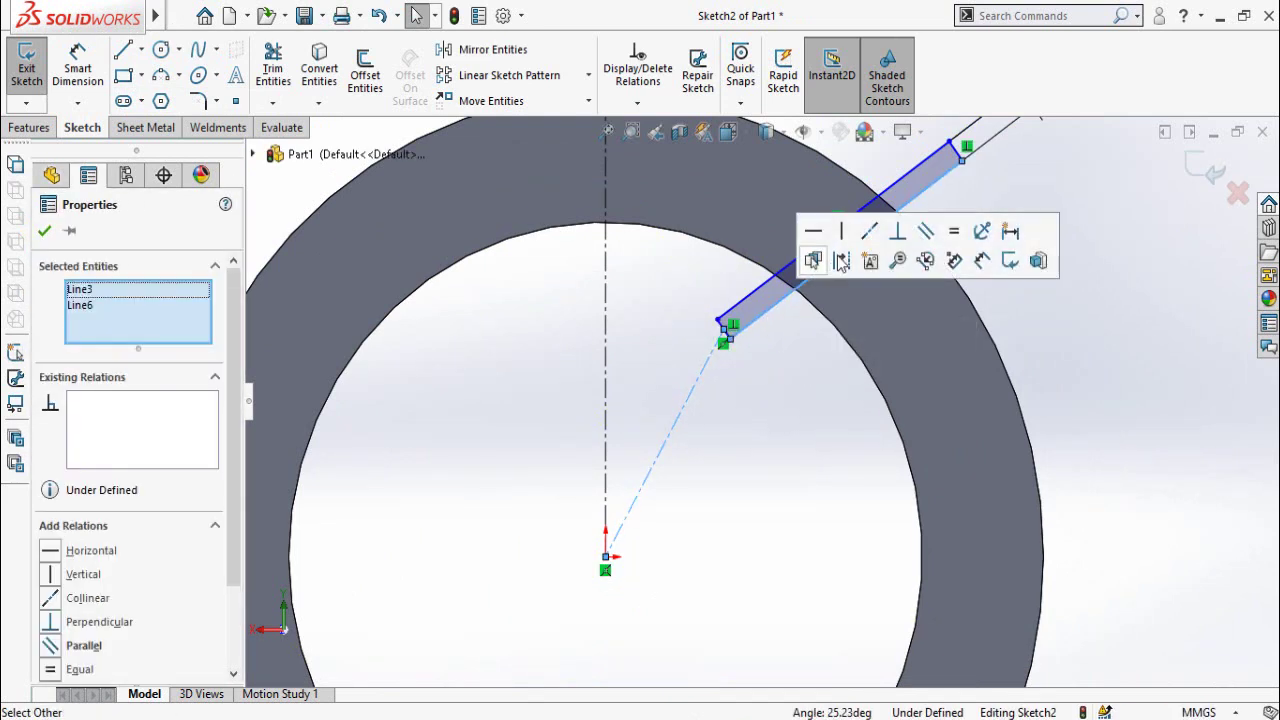
pyautogui.click(923, 234)
pyautogui.click(801, 549)
pyautogui.scroll(3, 762, 431)
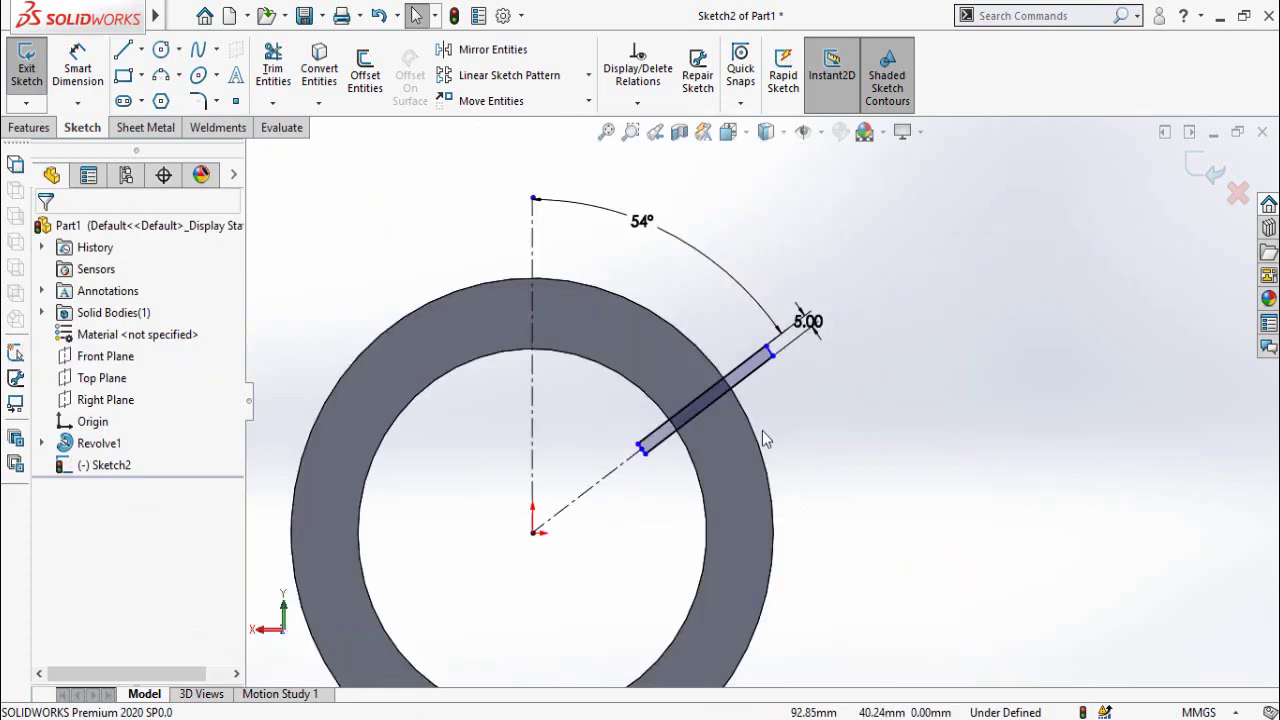
# Convert the ring's outer and inner circular edges into sketch entities
pyautogui.click(757, 443)
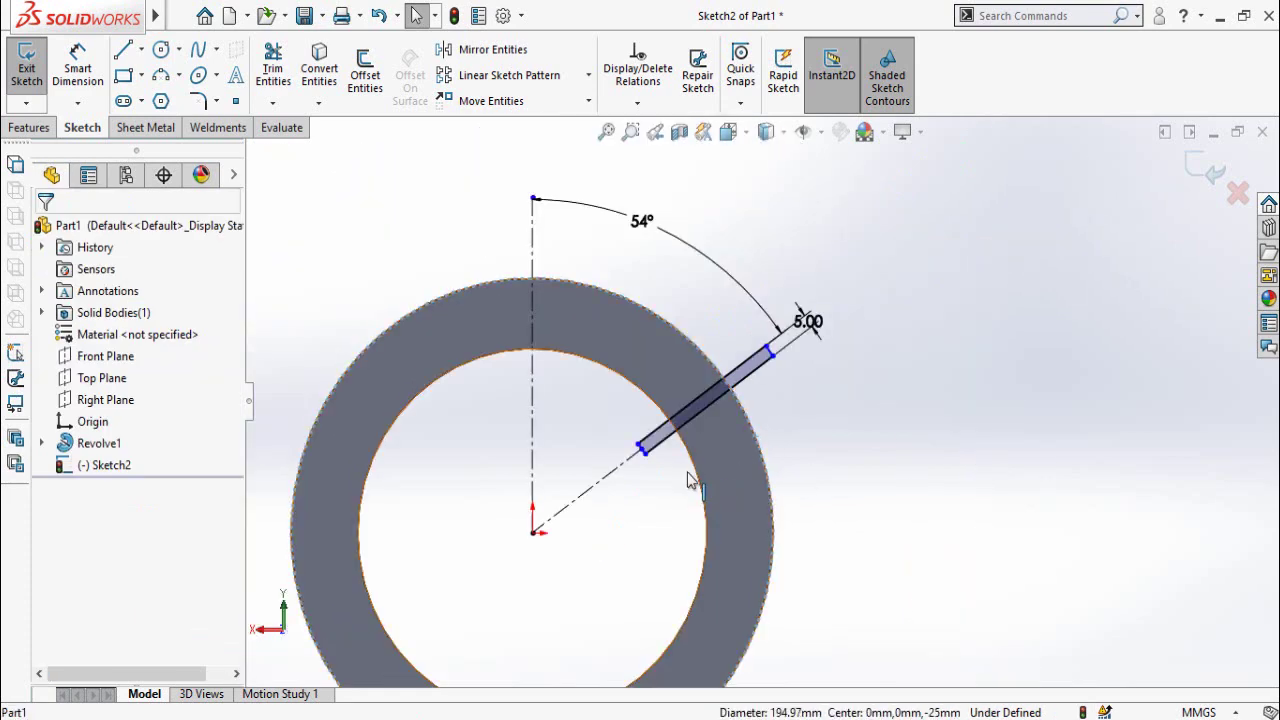
pyautogui.click(697, 474)
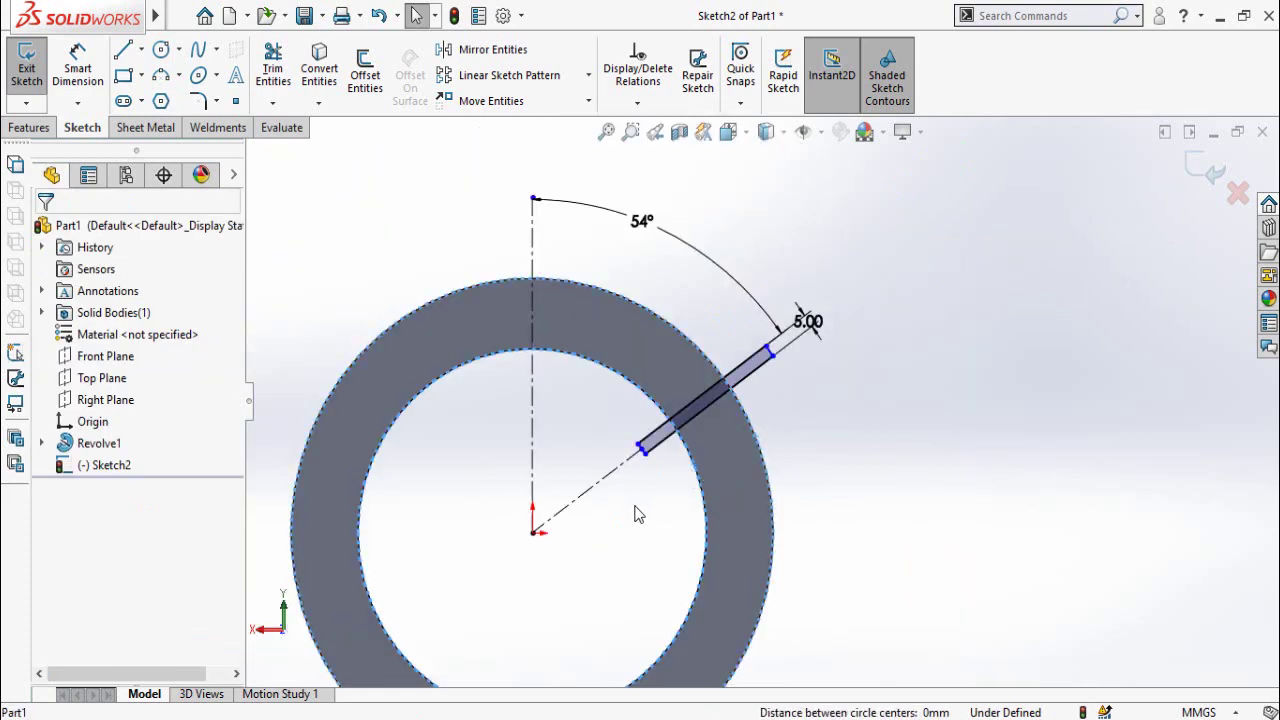
pyautogui.click(320, 78)
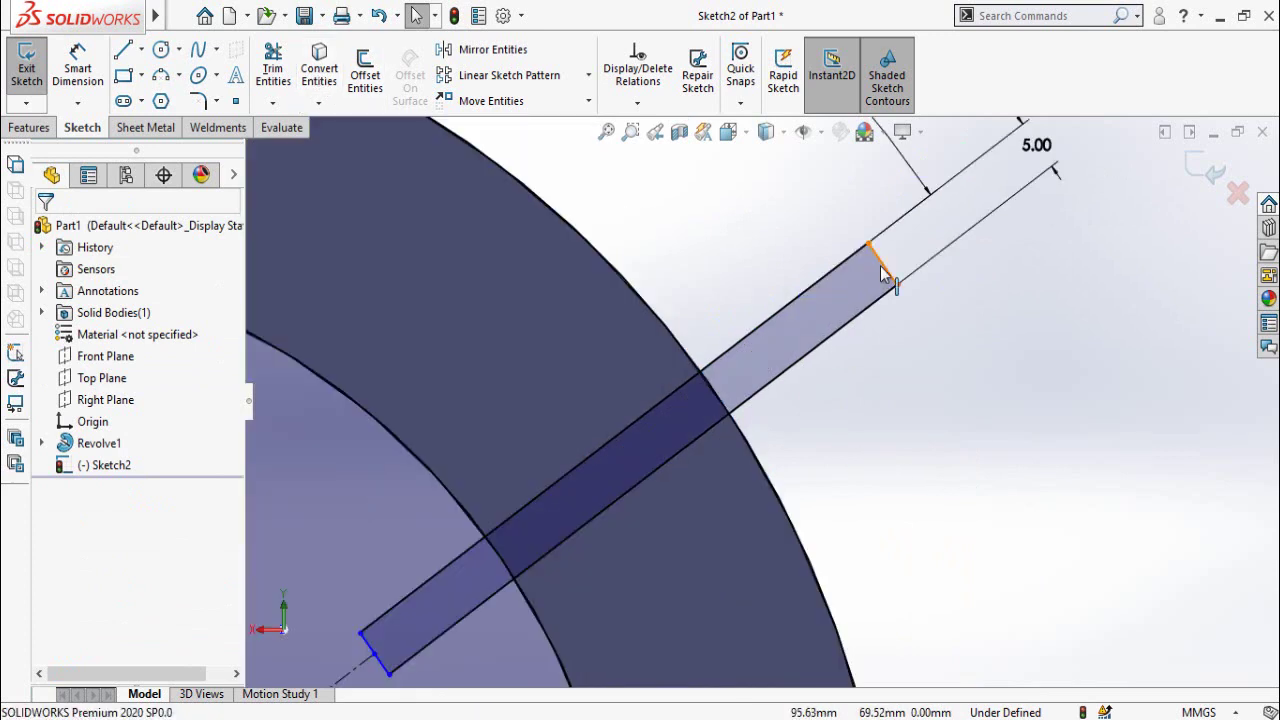
# Convert the slit strip's outer and inner short end lines to construction geometry
pyautogui.click(884, 268)
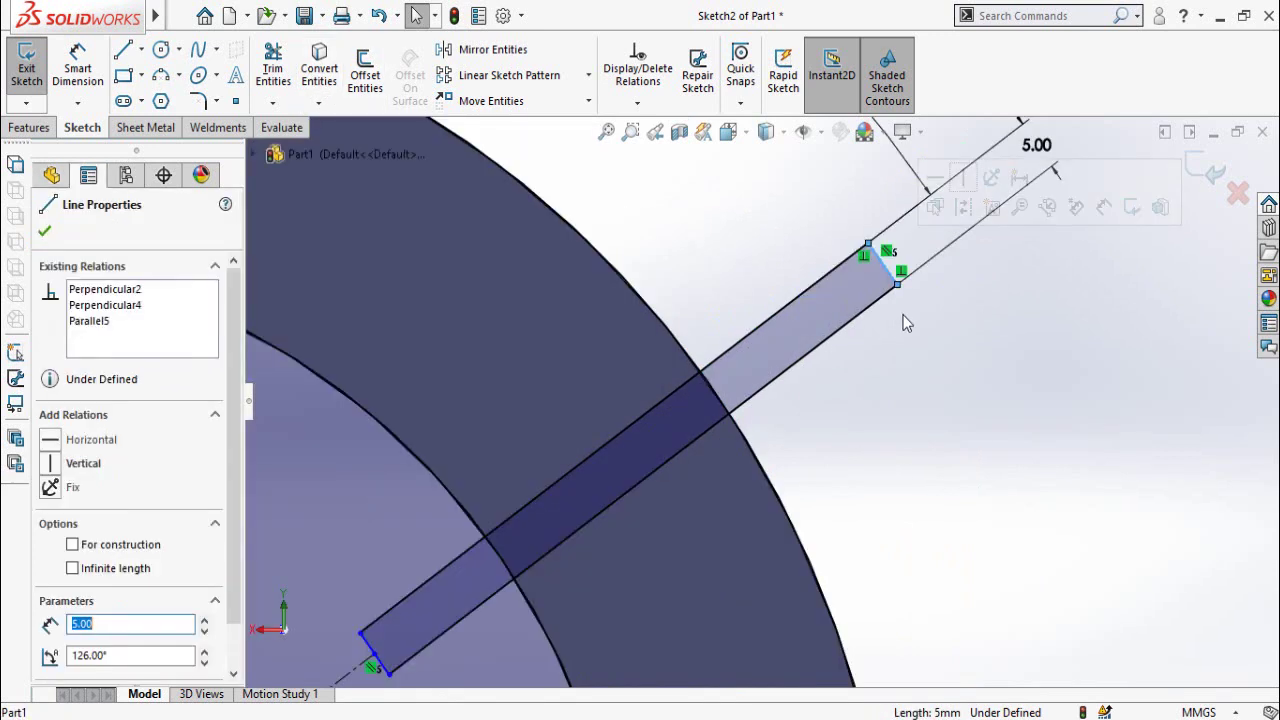
pyautogui.click(969, 219)
pyautogui.scroll(2, 971, 414)
pyautogui.scroll(-4, 543, 529)
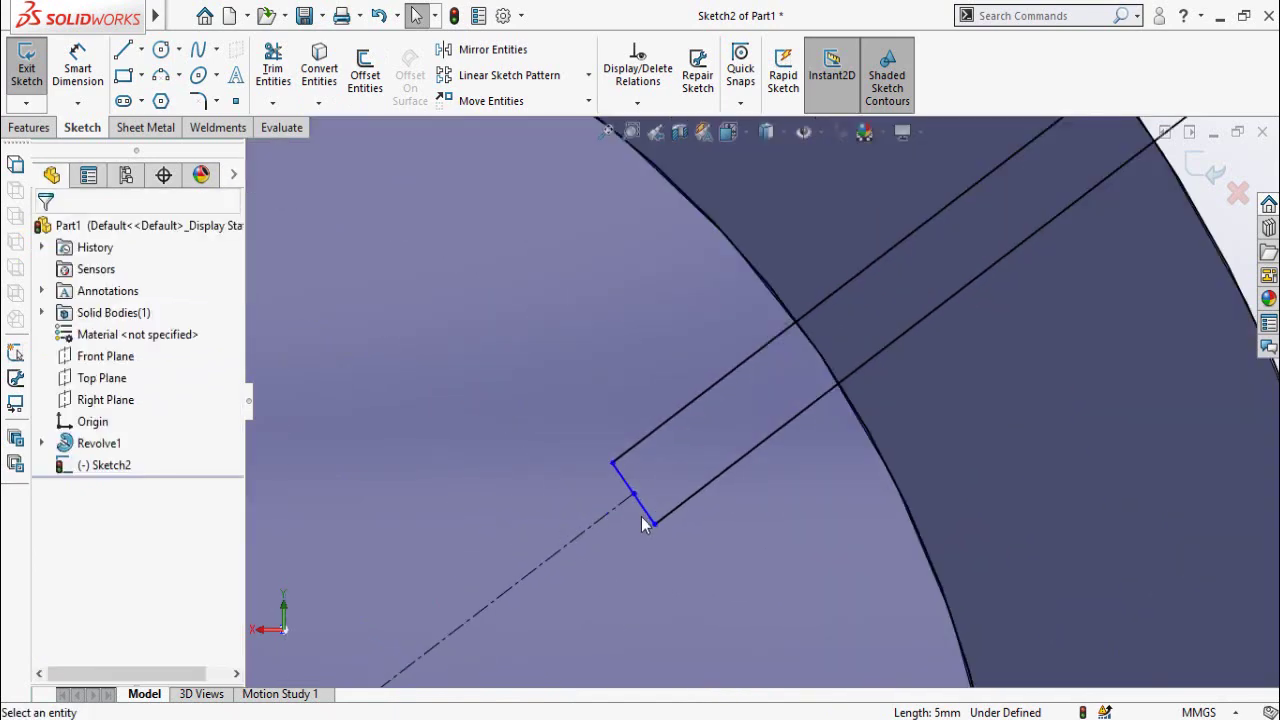
pyautogui.click(644, 519)
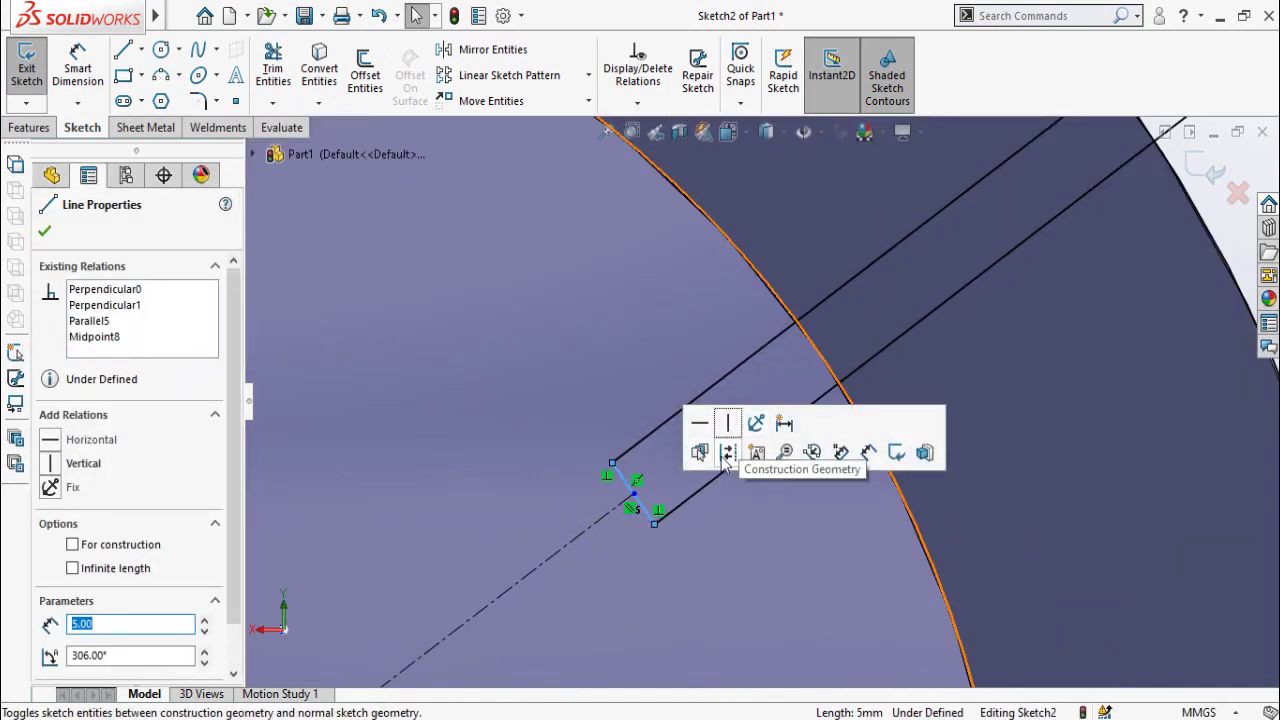
pyautogui.click(727, 453)
pyautogui.scroll(2, 762, 401)
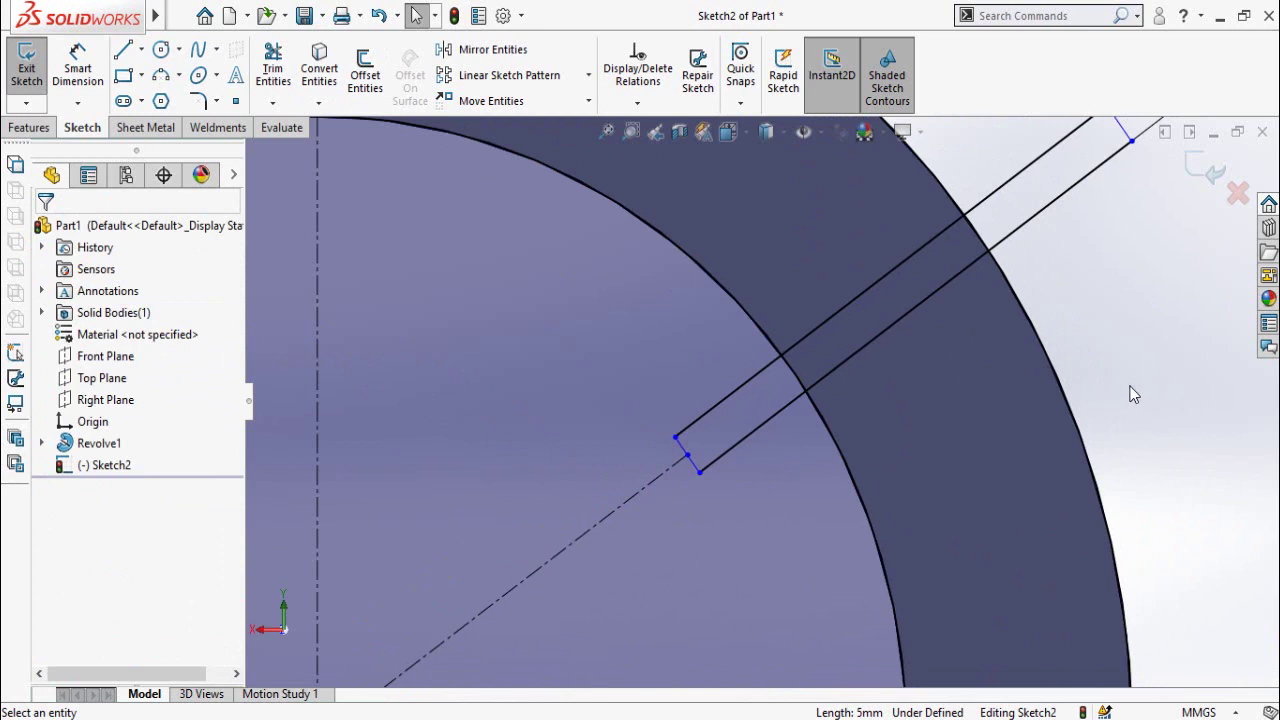
pyautogui.scroll(2, 1133, 395)
pyautogui.scroll(-1, 960, 320)
# Make the strip's outer lower corner point coincident with the ring's outer circle
pyautogui.click(917, 261)
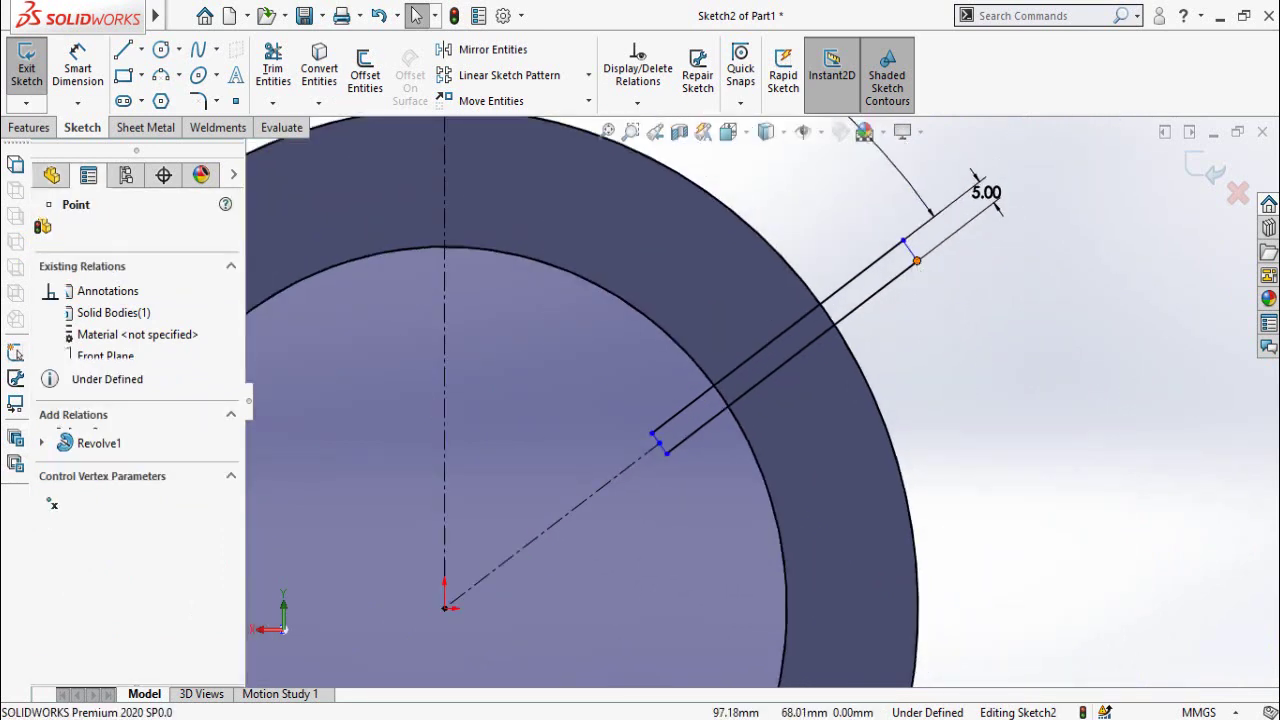
pyautogui.keyDown('ctrl'); pyautogui.click(852, 362); pyautogui.keyUp('ctrl')
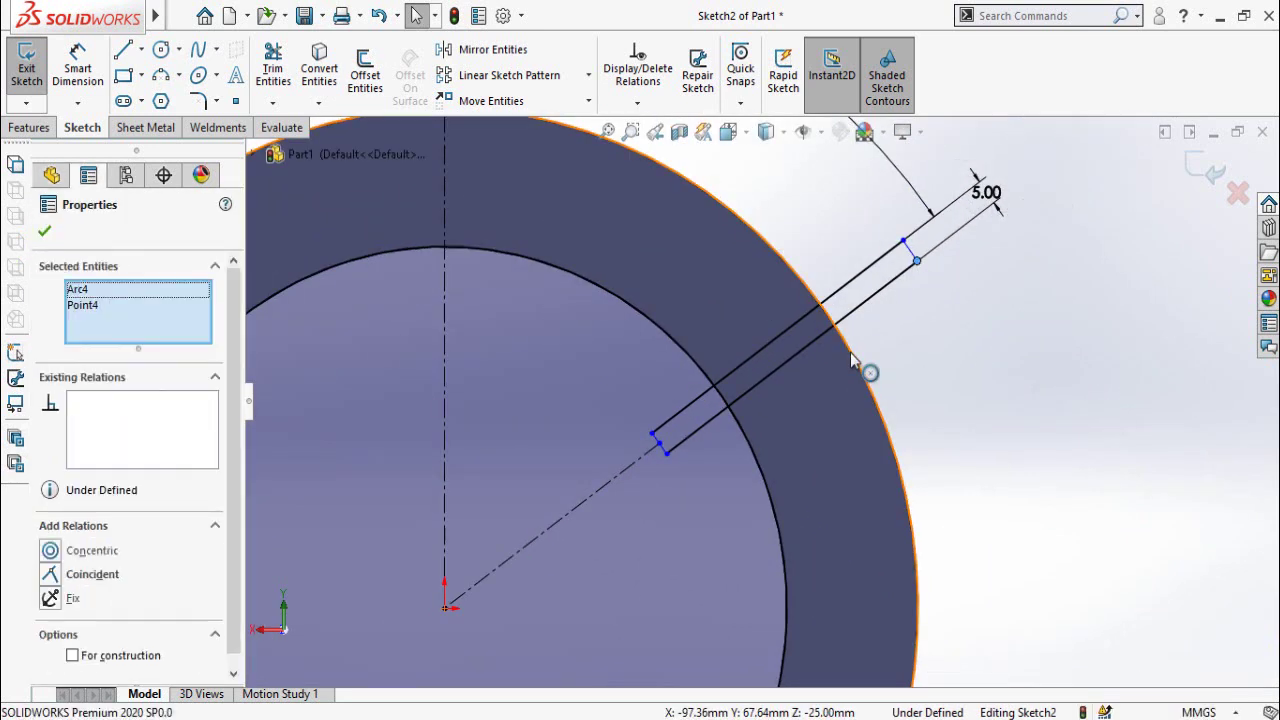
pyautogui.click(902, 260)
pyautogui.press('Escape')
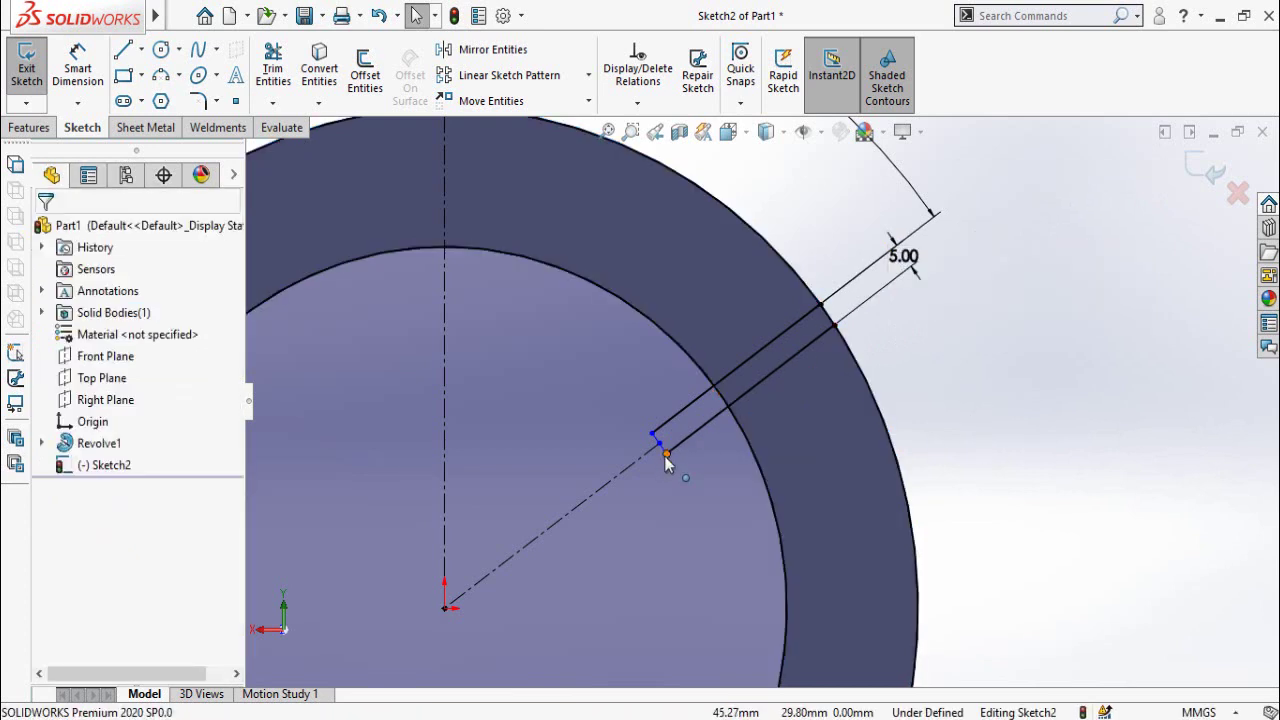
# Make the strip's inner lower corner point coincident with the ring's inner circle
pyautogui.click(666, 454)
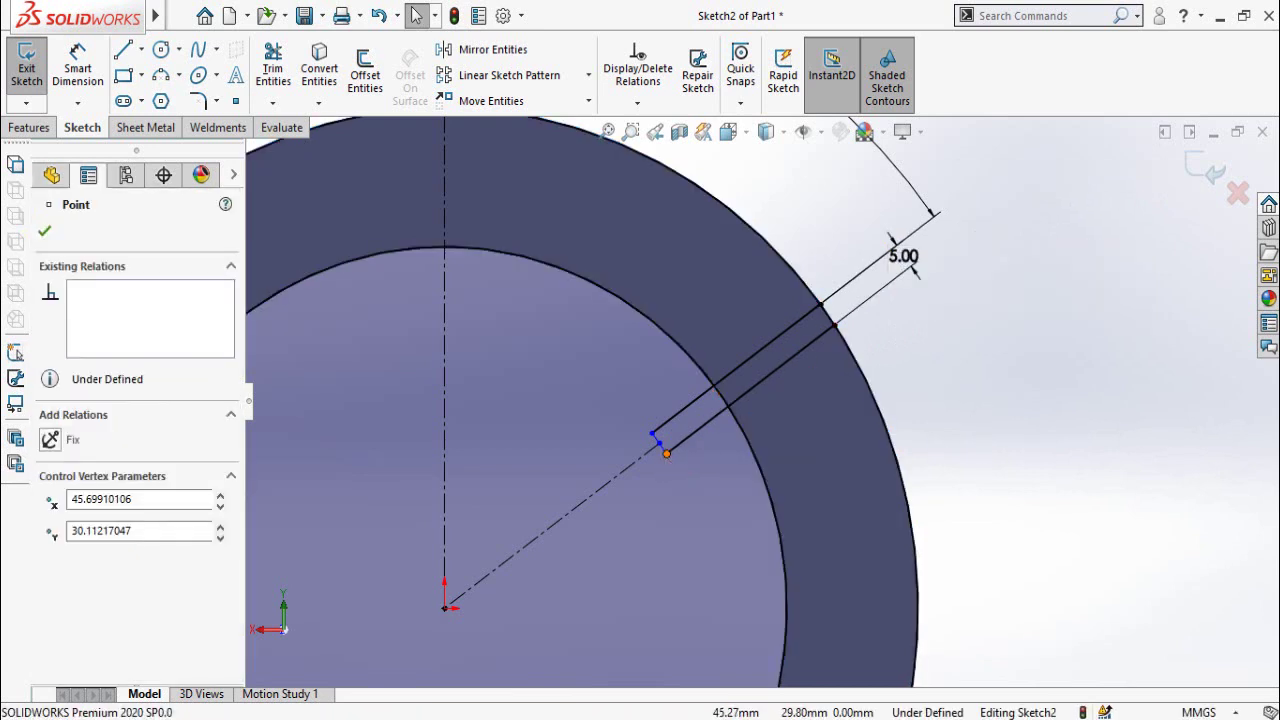
pyautogui.keyDown('ctrl'); pyautogui.click(748, 452); pyautogui.keyUp('ctrl')
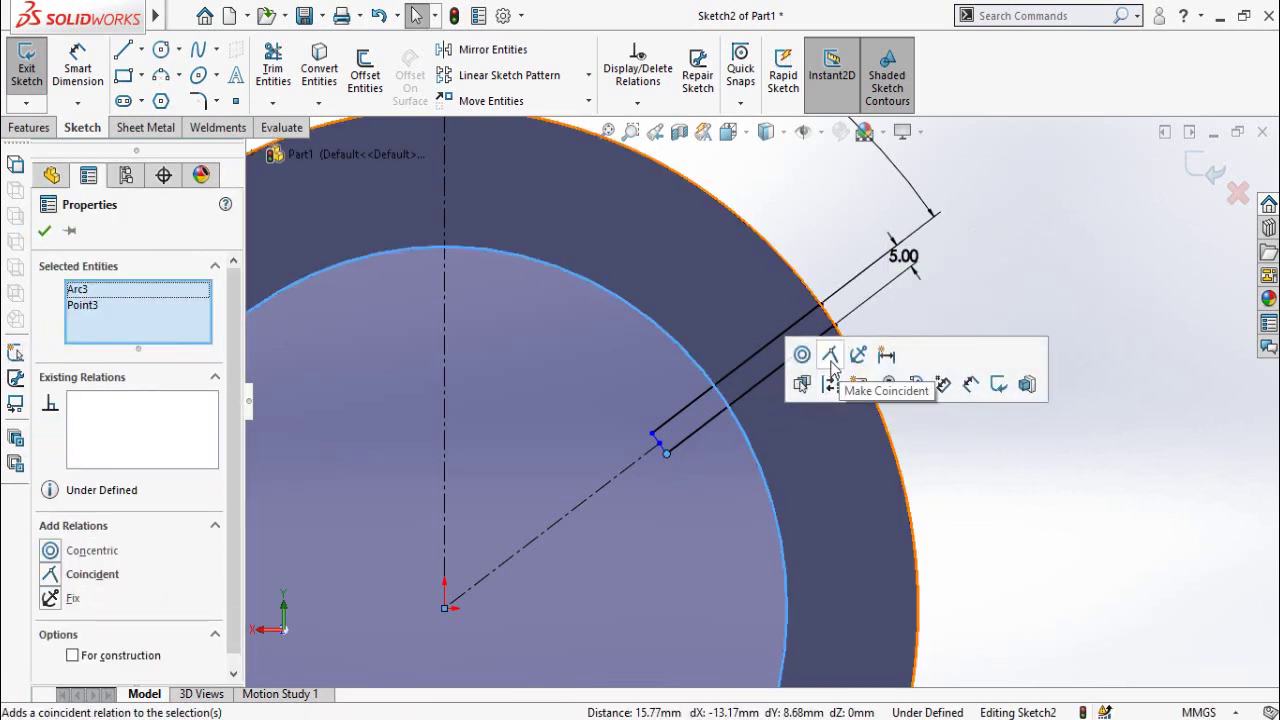
pyautogui.click(830, 354)
pyautogui.click(1003, 491)
pyautogui.scroll(5, 1018, 480)
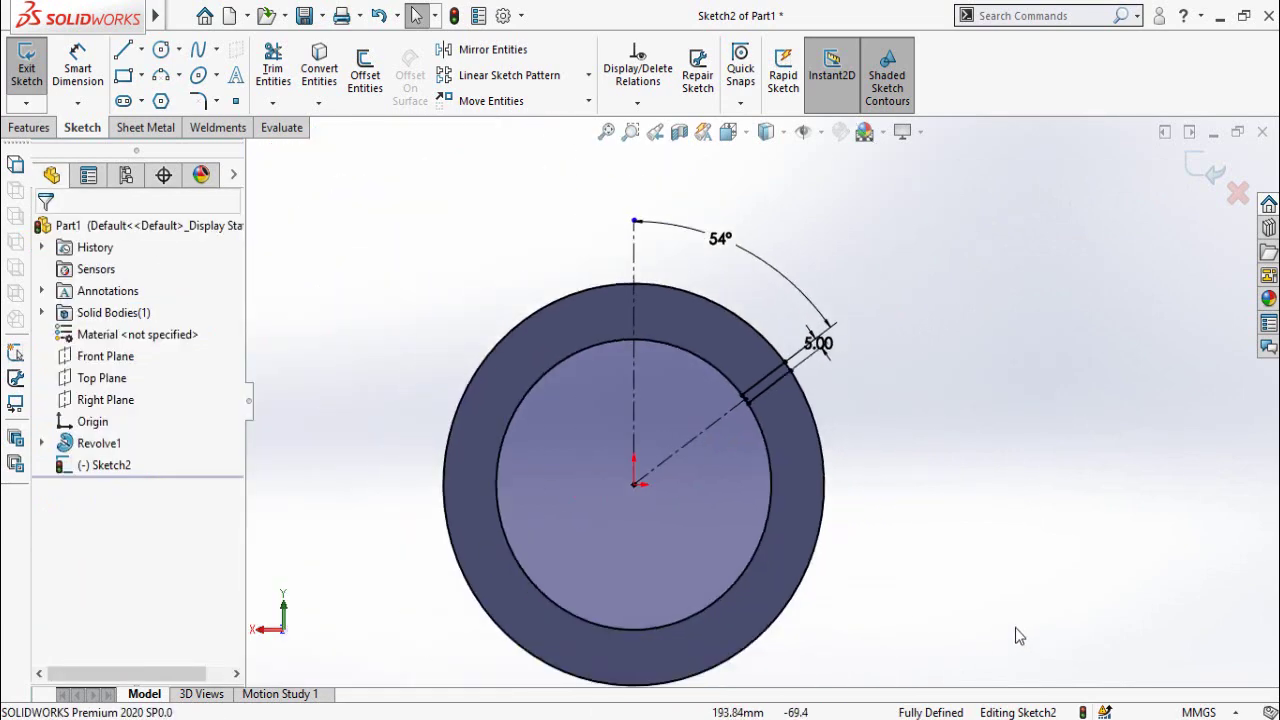
pyautogui.scroll(-1, 998, 619)
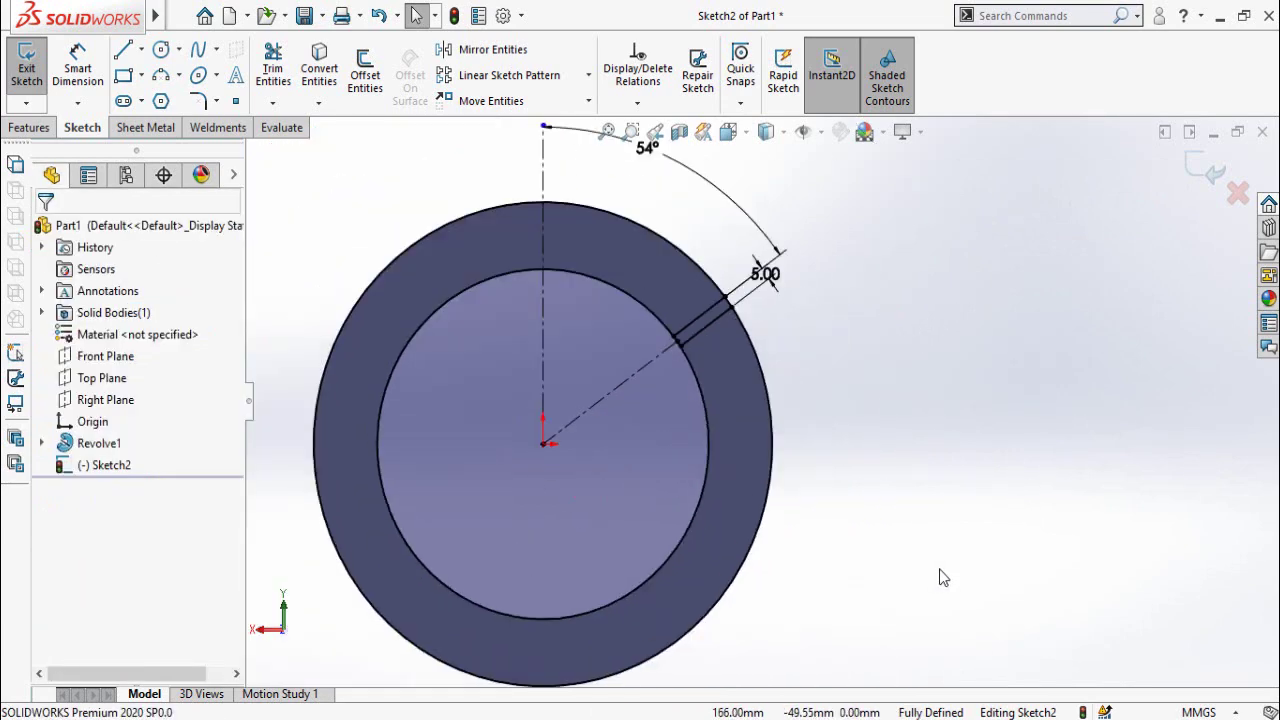
# Cut-extrude only the strip region between the ring's inner and outer circles, using a blind depth of 55 mm
pyautogui.click(29, 128)
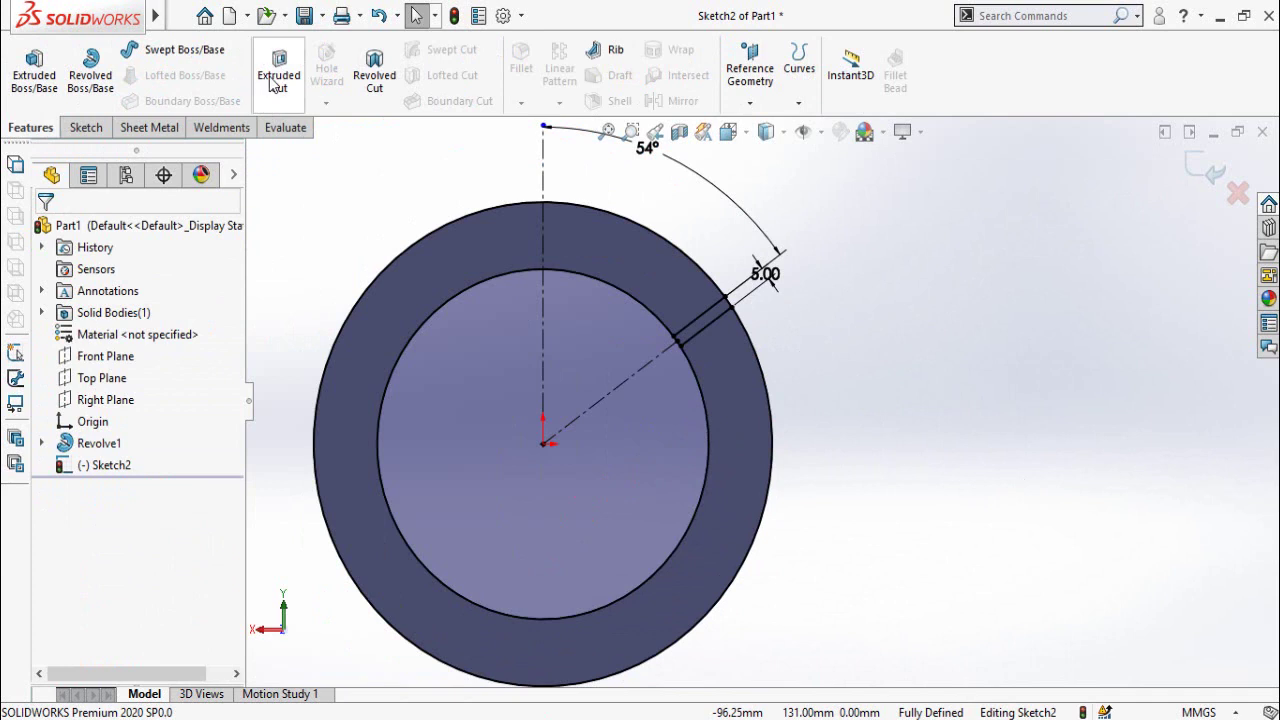
pyautogui.click(275, 78)
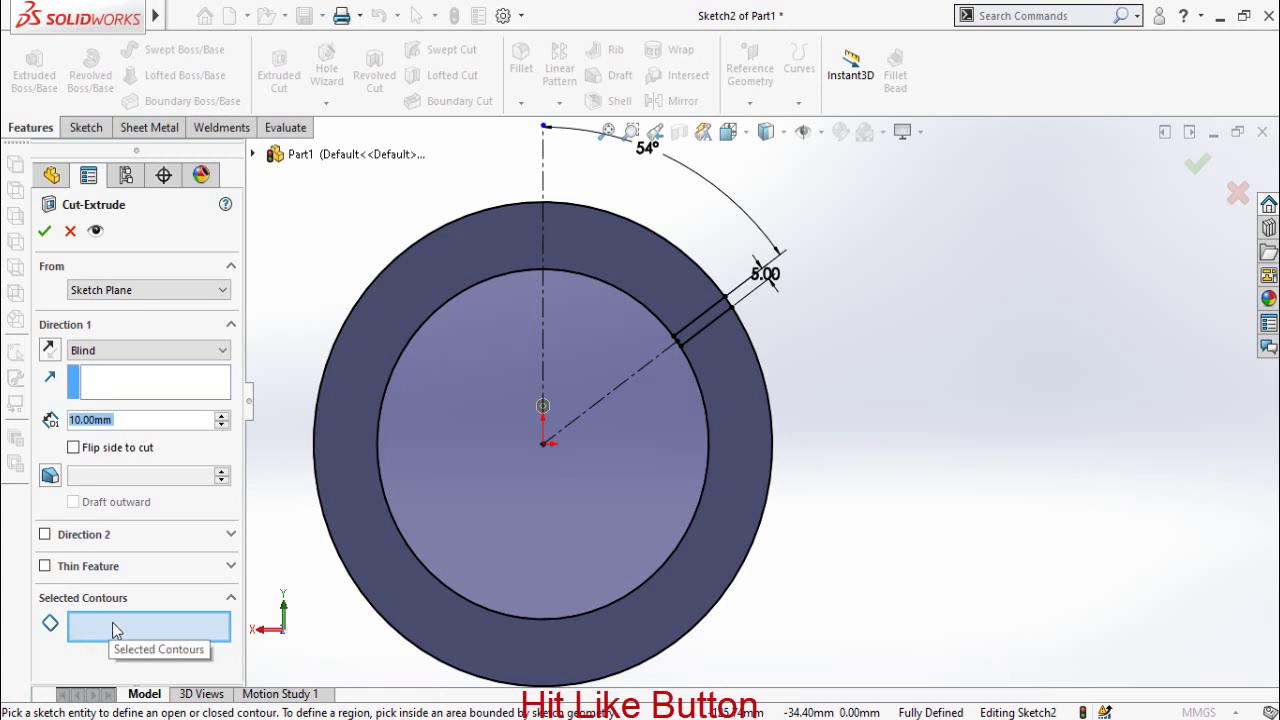
pyautogui.click(110, 630)
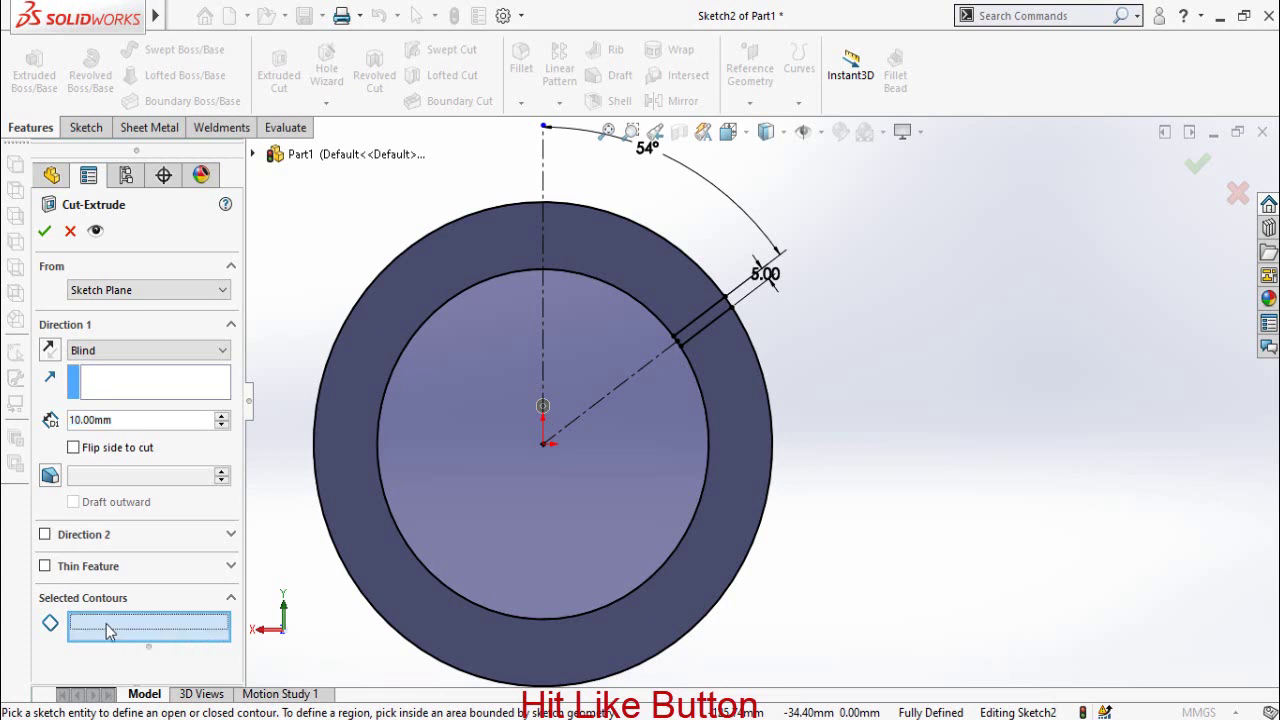
pyautogui.scroll(-5, 745, 335)
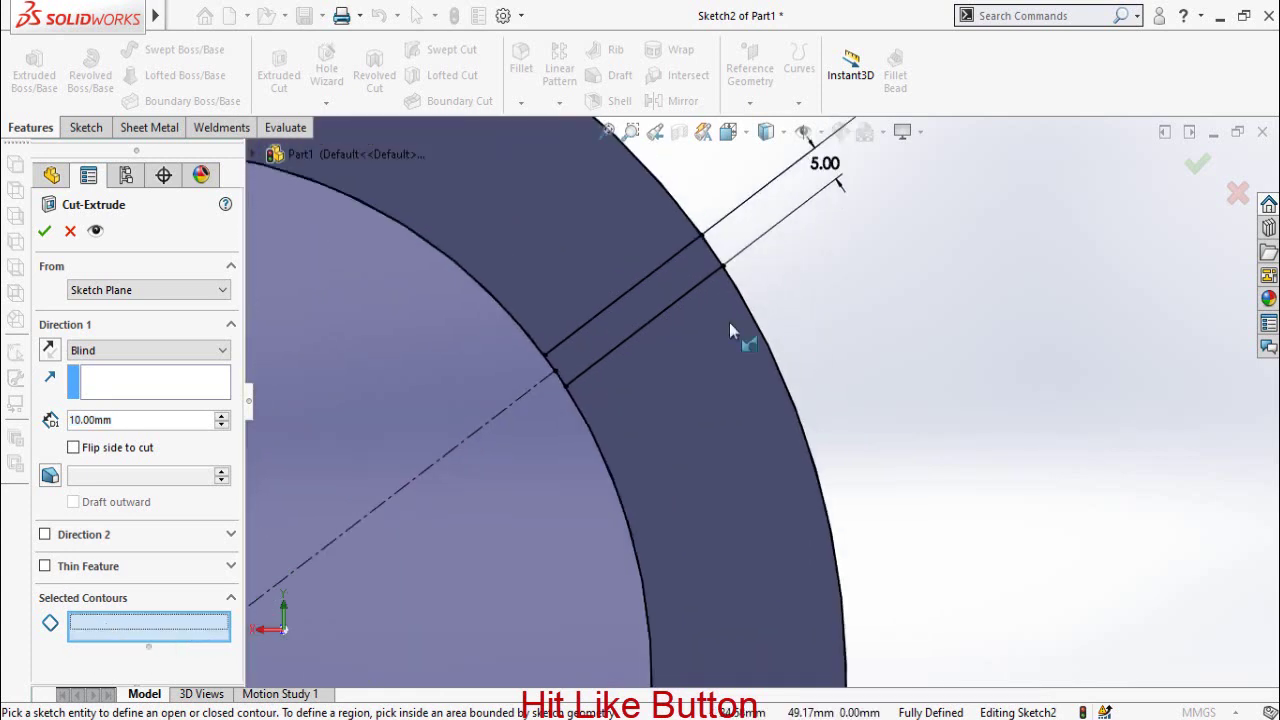
pyautogui.click(651, 320)
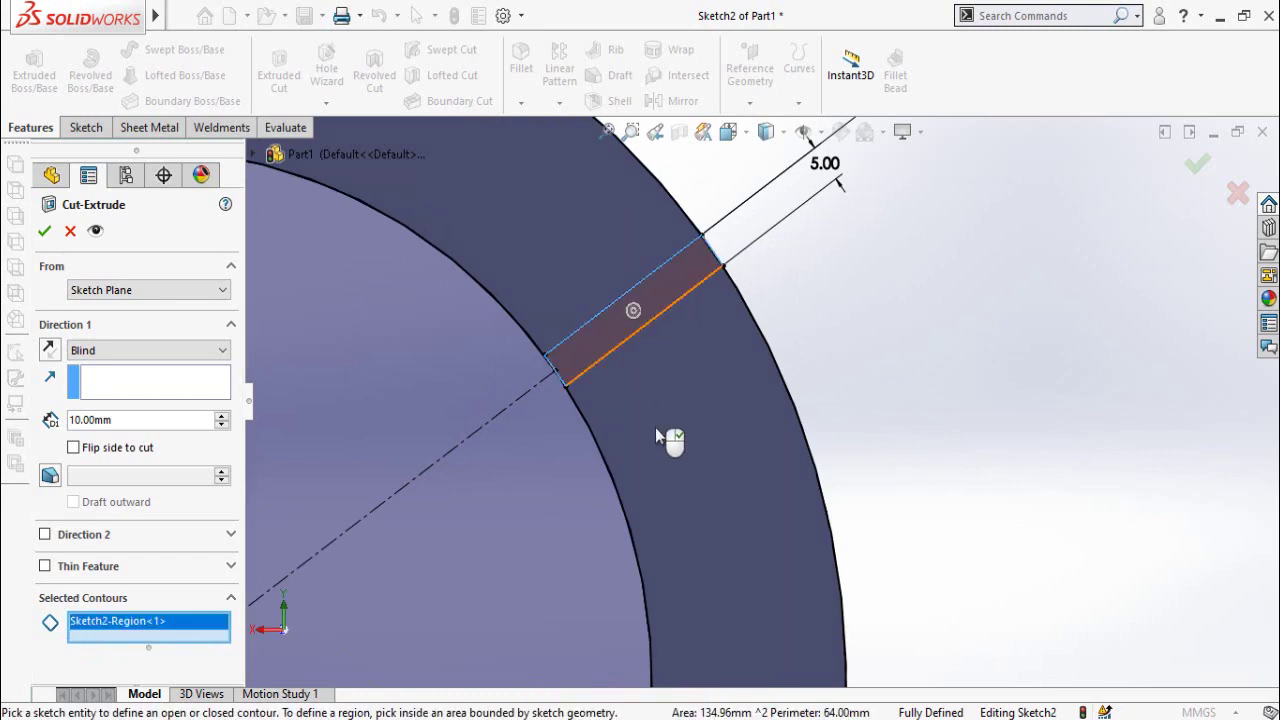
pyautogui.moveTo(560, 353); pyautogui.dragTo(513, 379)
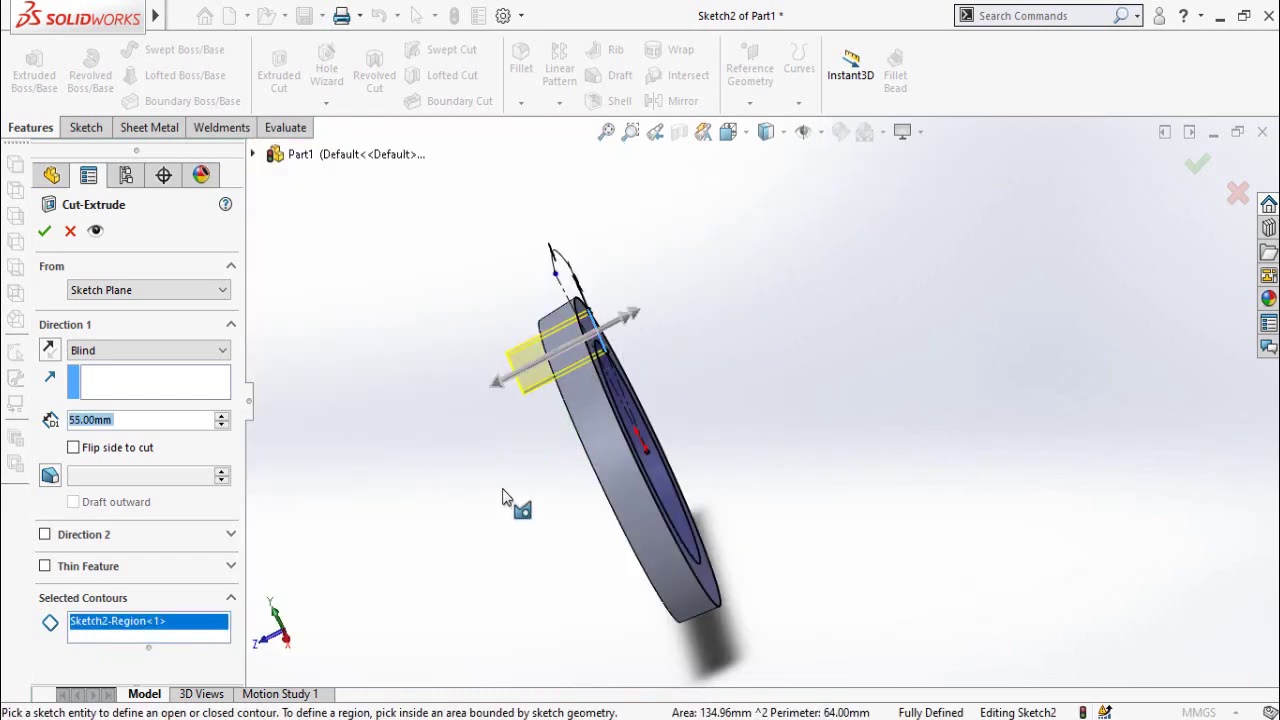
pyautogui.moveTo(491, 475); pyautogui.dragTo(371, 508, button='middle')
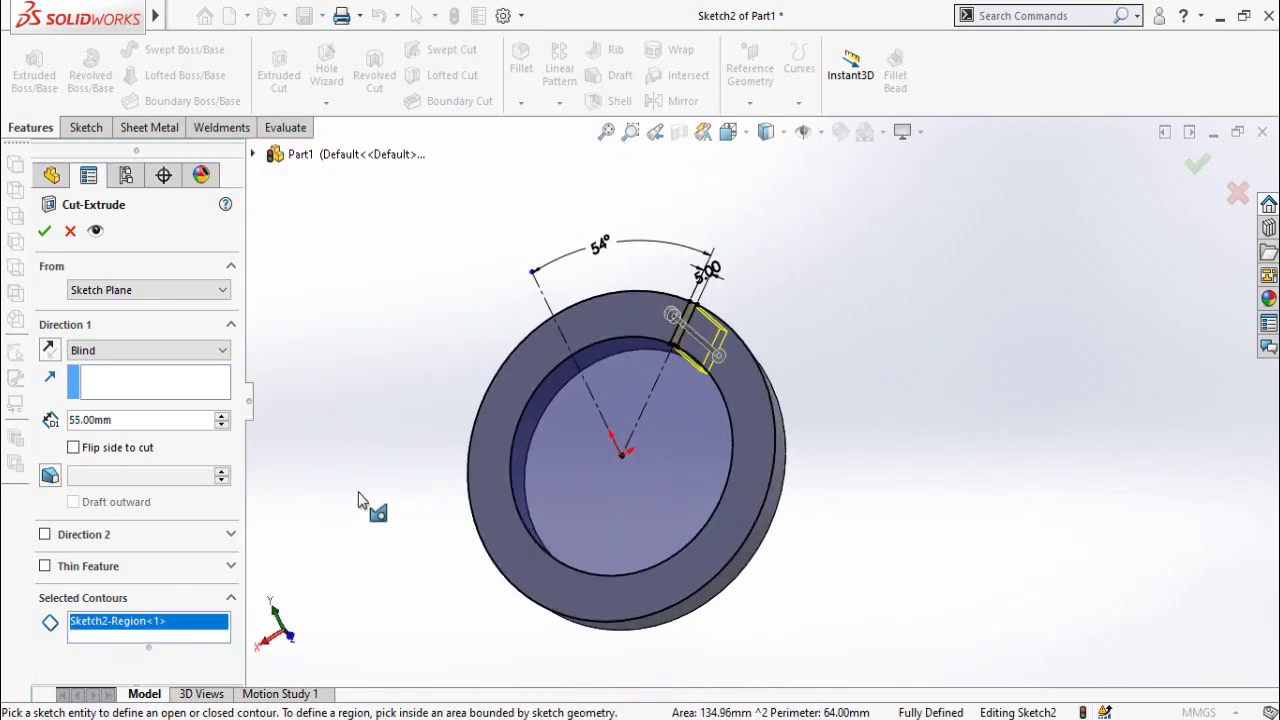
pyautogui.click(44, 233)
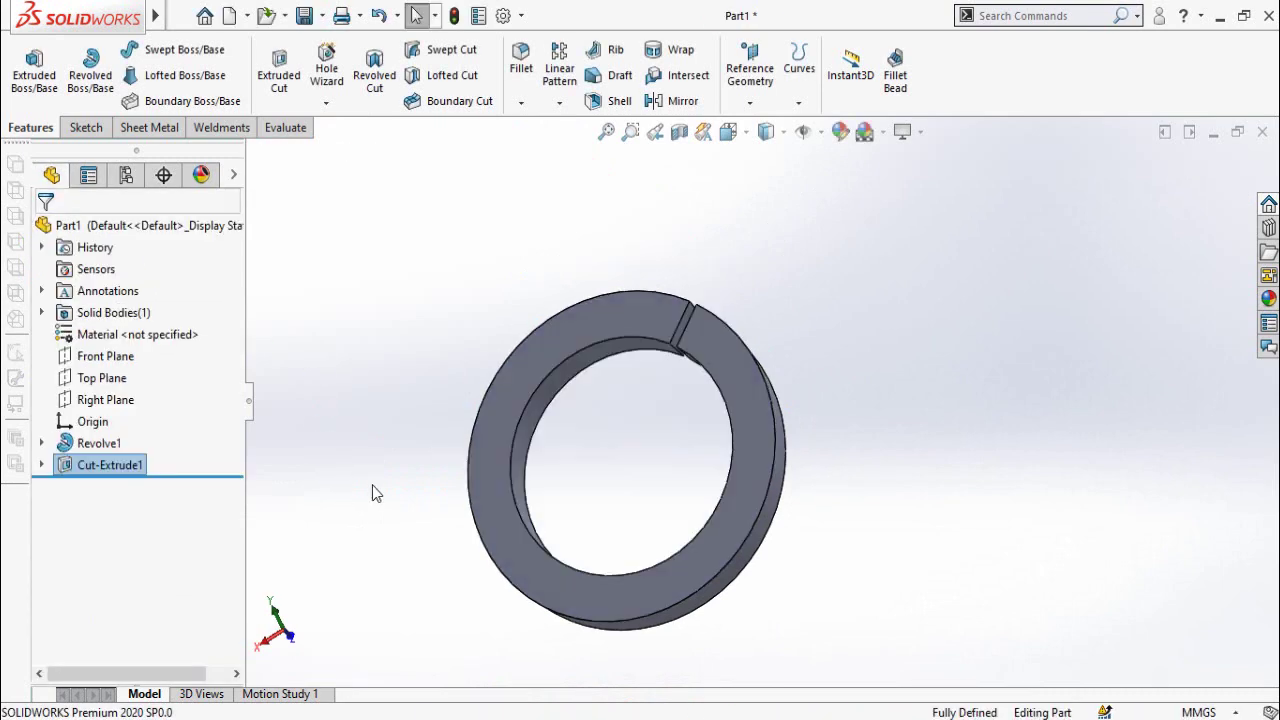
# Start a Hole Wizard feature with the plain Hole type, ISO standard and Drill sizes
pyautogui.hotkey('alt', 'Tab')
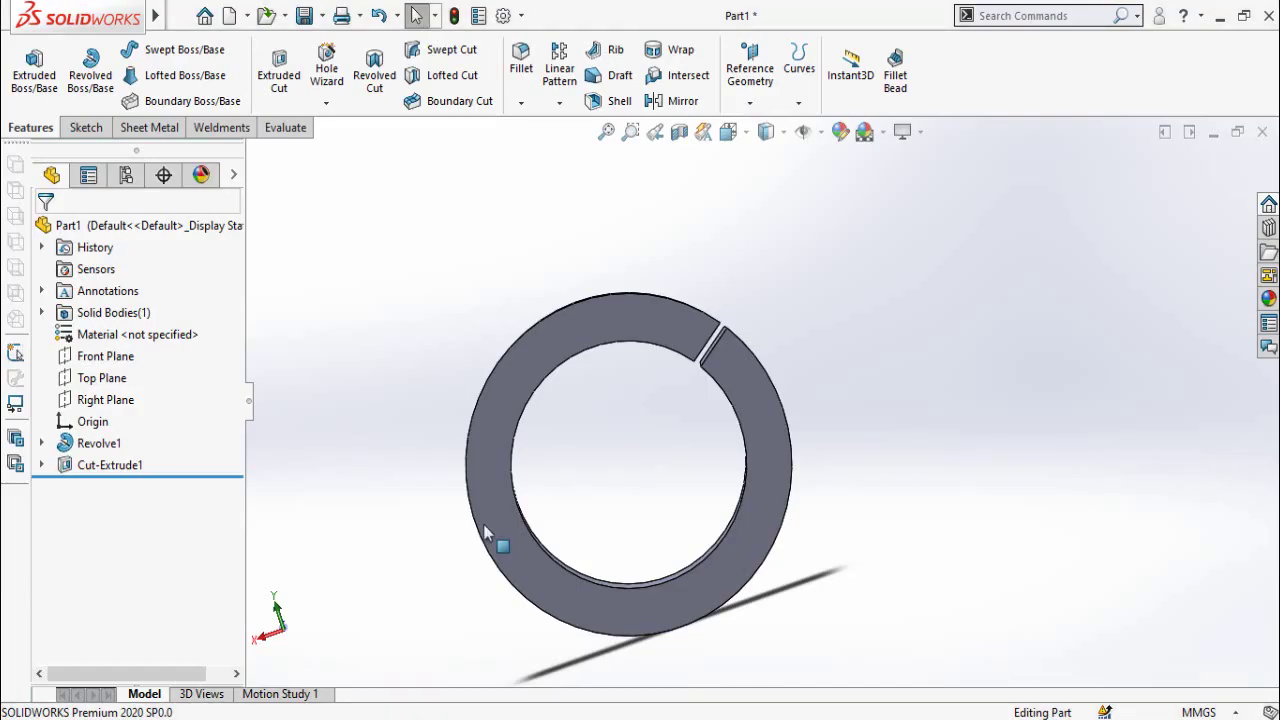
pyautogui.scroll(3, 543, 423)
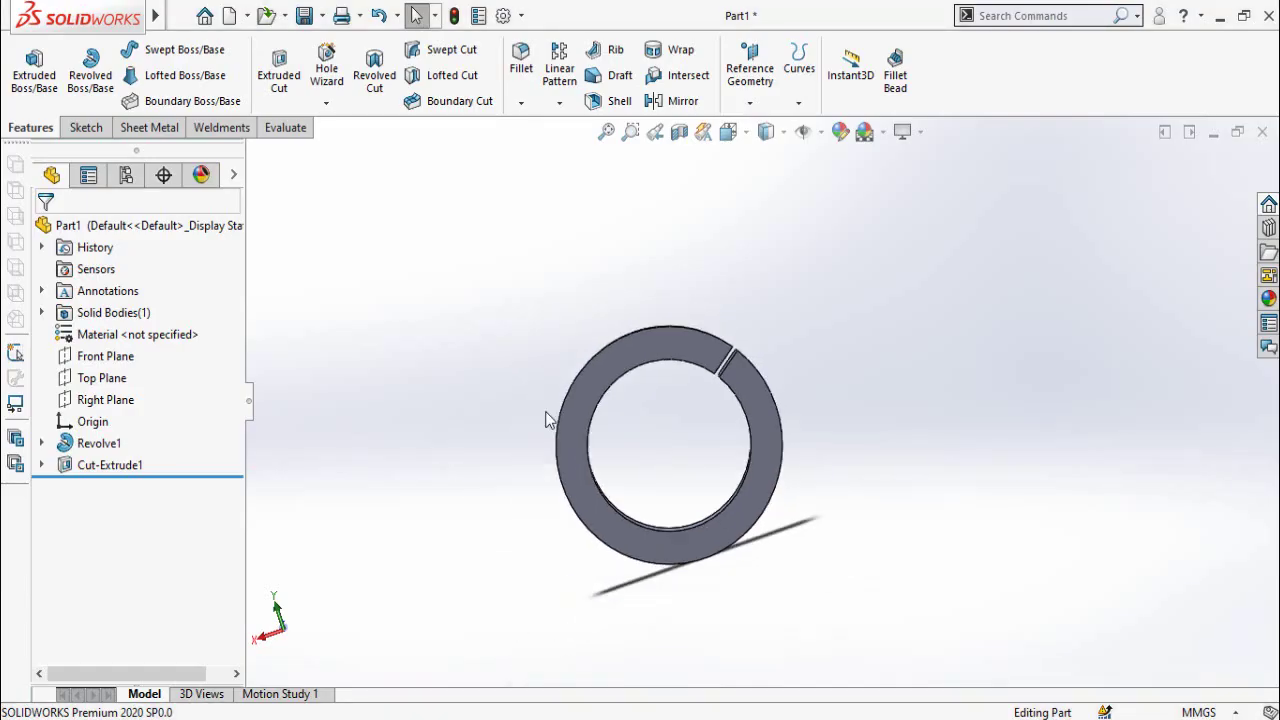
pyautogui.scroll(-2, 537, 374)
pyautogui.click(326, 70)
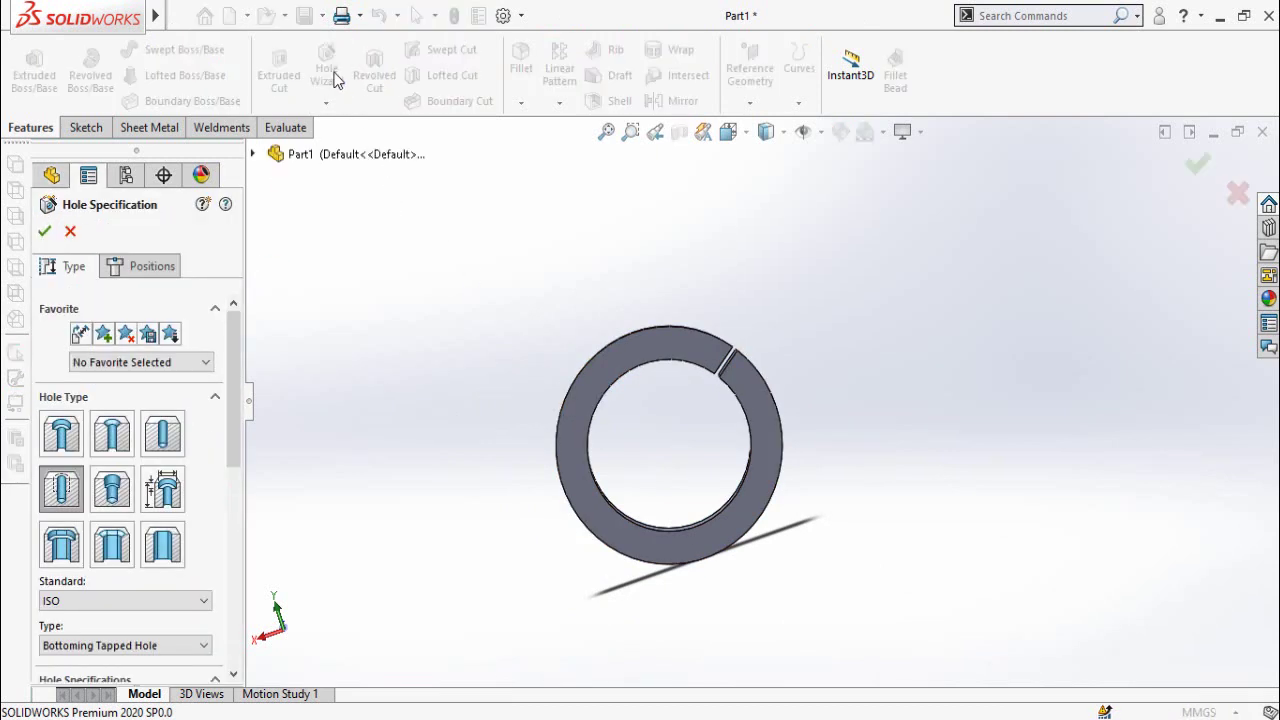
pyautogui.click(162, 437)
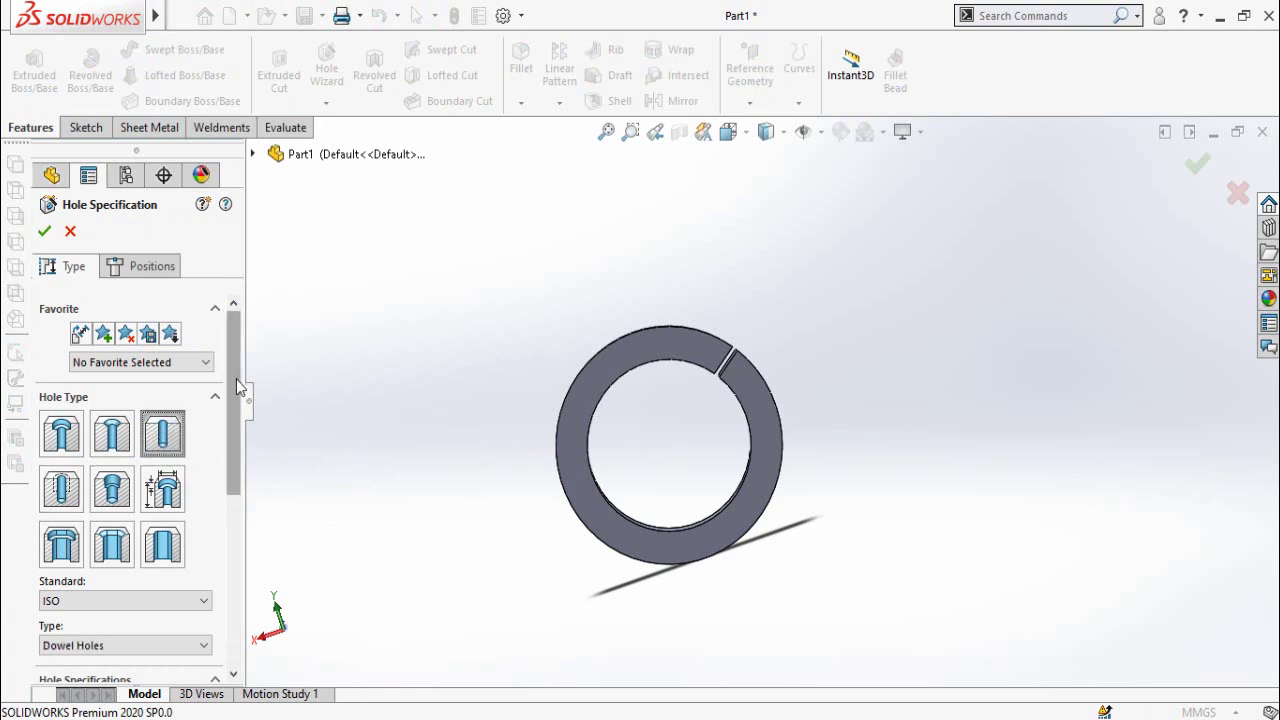
pyautogui.moveTo(236, 379); pyautogui.dragTo(235, 470)
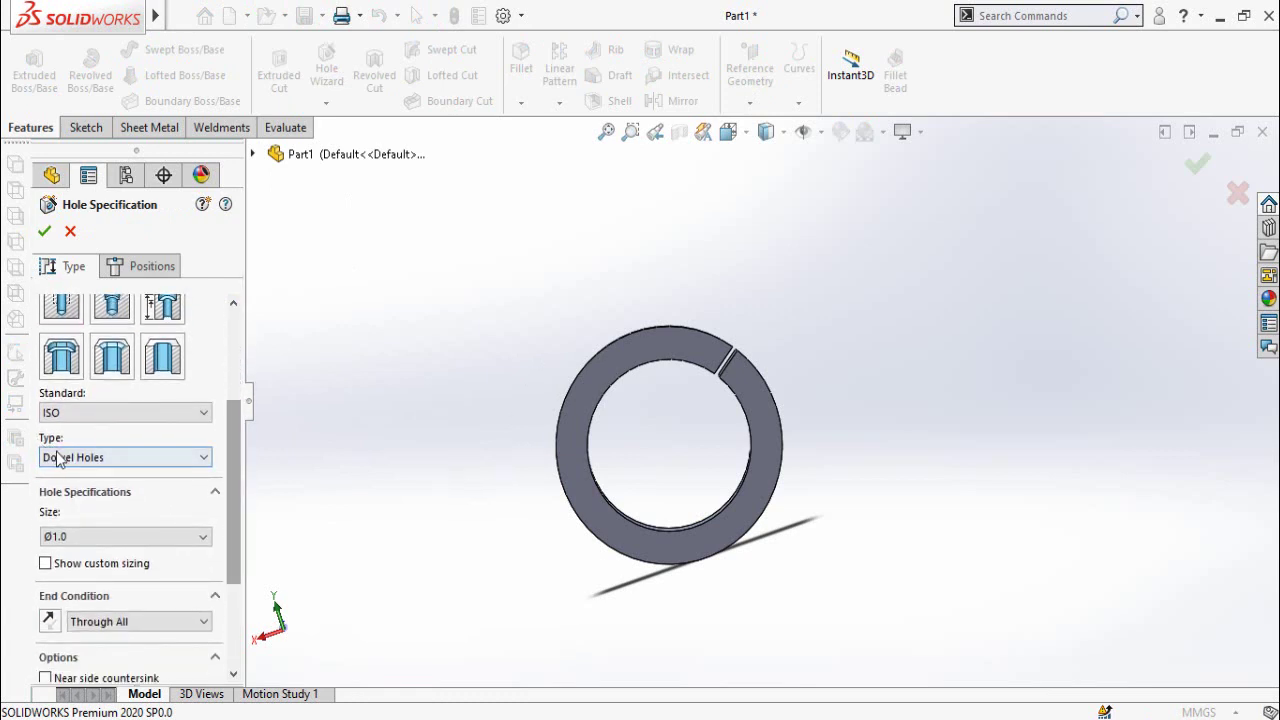
pyautogui.click(62, 457)
pyautogui.click(120, 483)
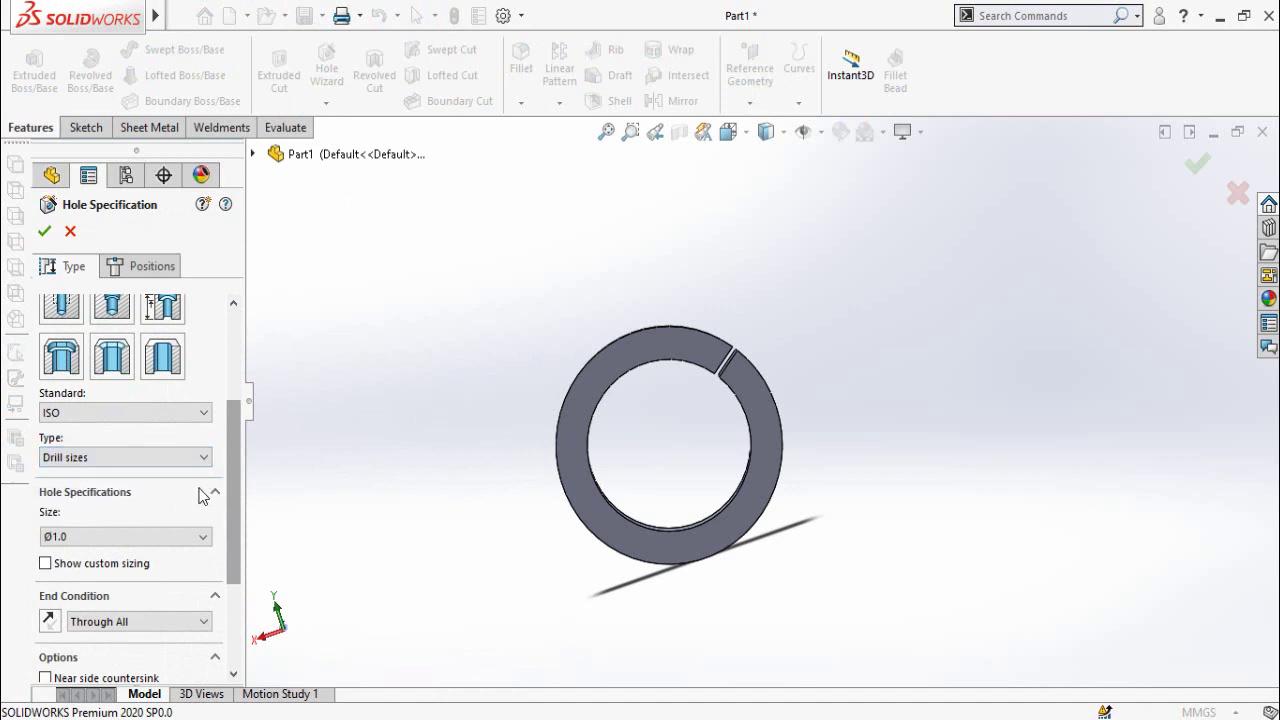
# Set the drilled hole's size to Ø13.5 with a Through All end condition
pyautogui.moveTo(229, 469); pyautogui.dragTo(234, 514)
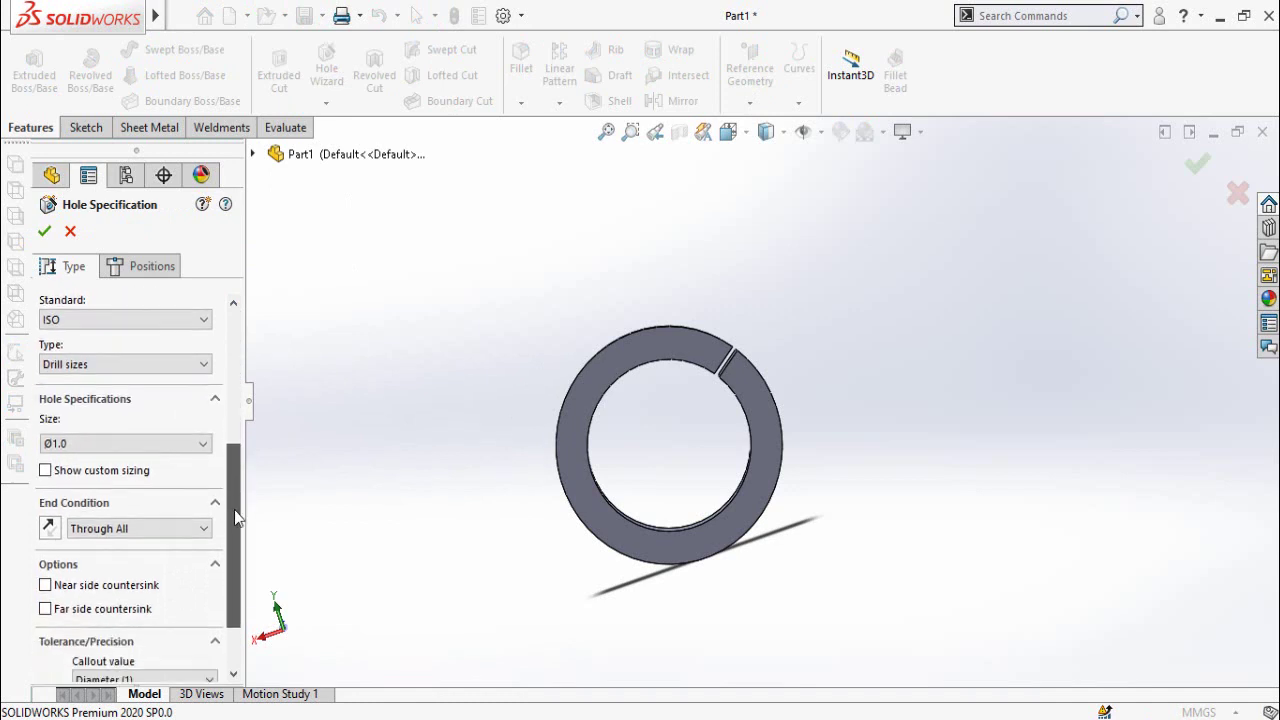
pyautogui.click(59, 446)
pyautogui.scroll(-3, 103, 533)
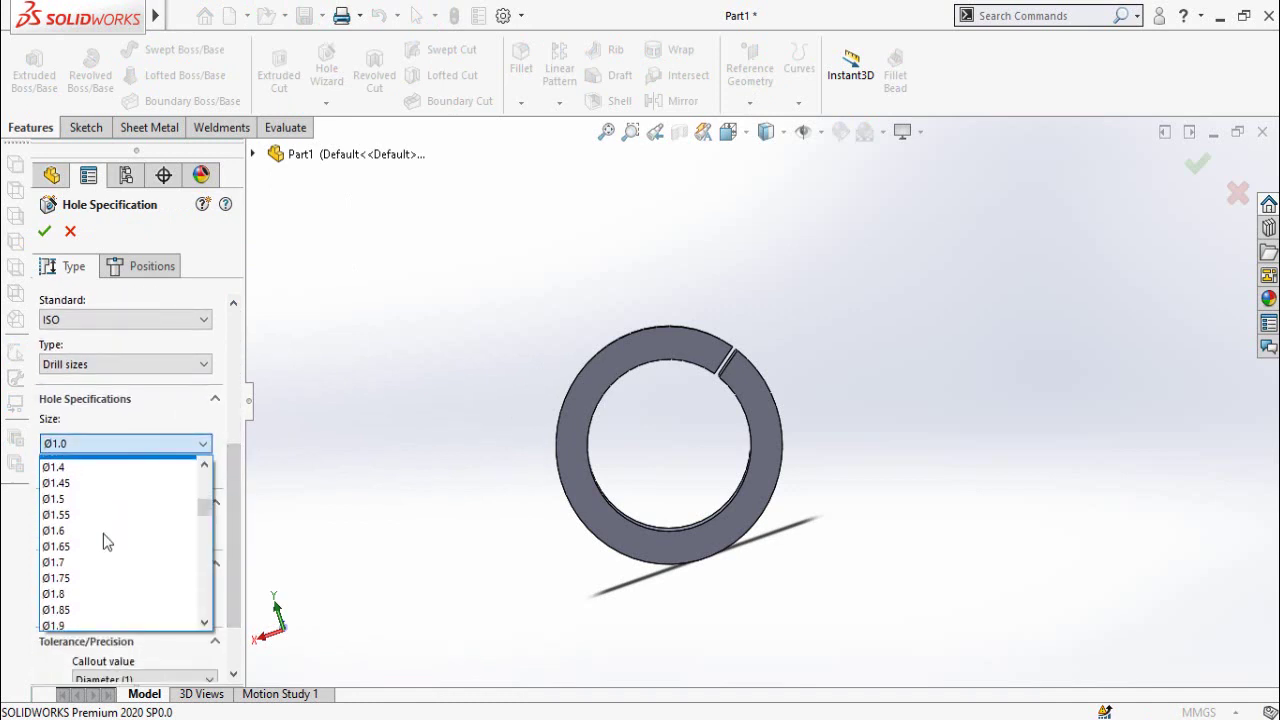
pyautogui.scroll(-5, 108, 538)
pyautogui.scroll(-20, 106, 534)
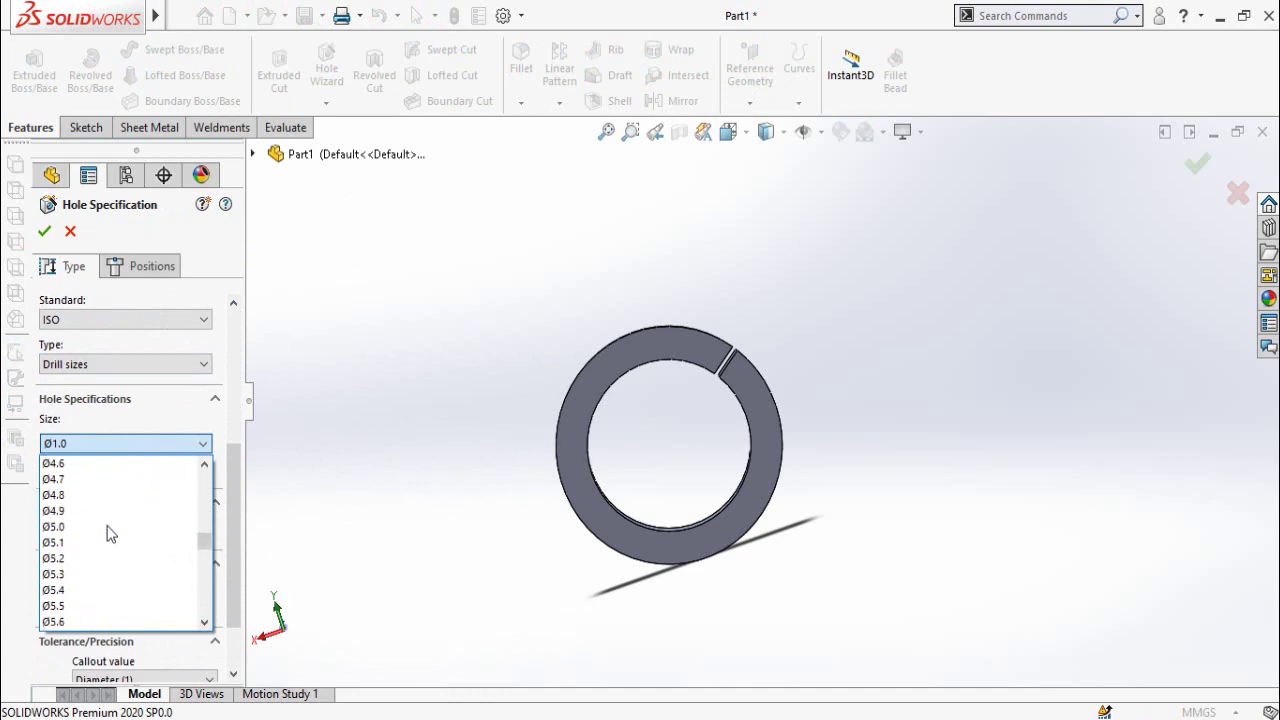
pyautogui.click(63, 546)
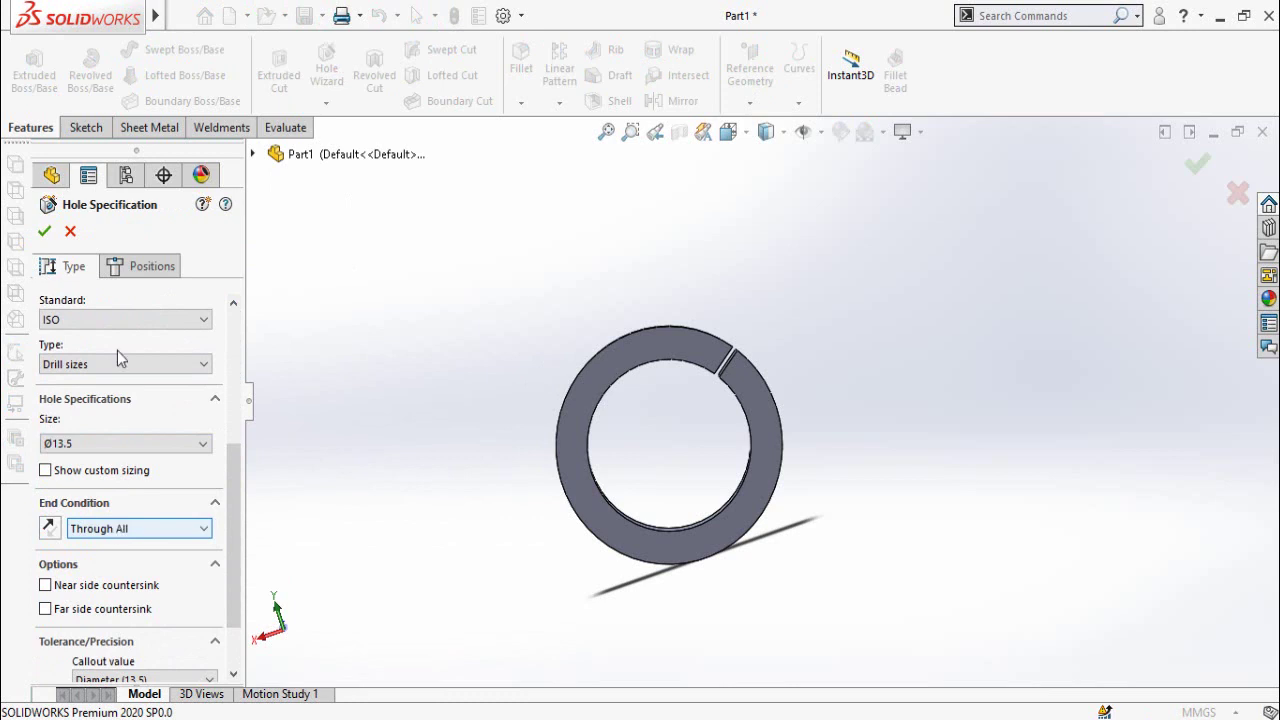
# Place the hole position sketch on the ring's flat face and draw an origin-centered construction circle with a radius of about 85 mm
pyautogui.click(141, 272)
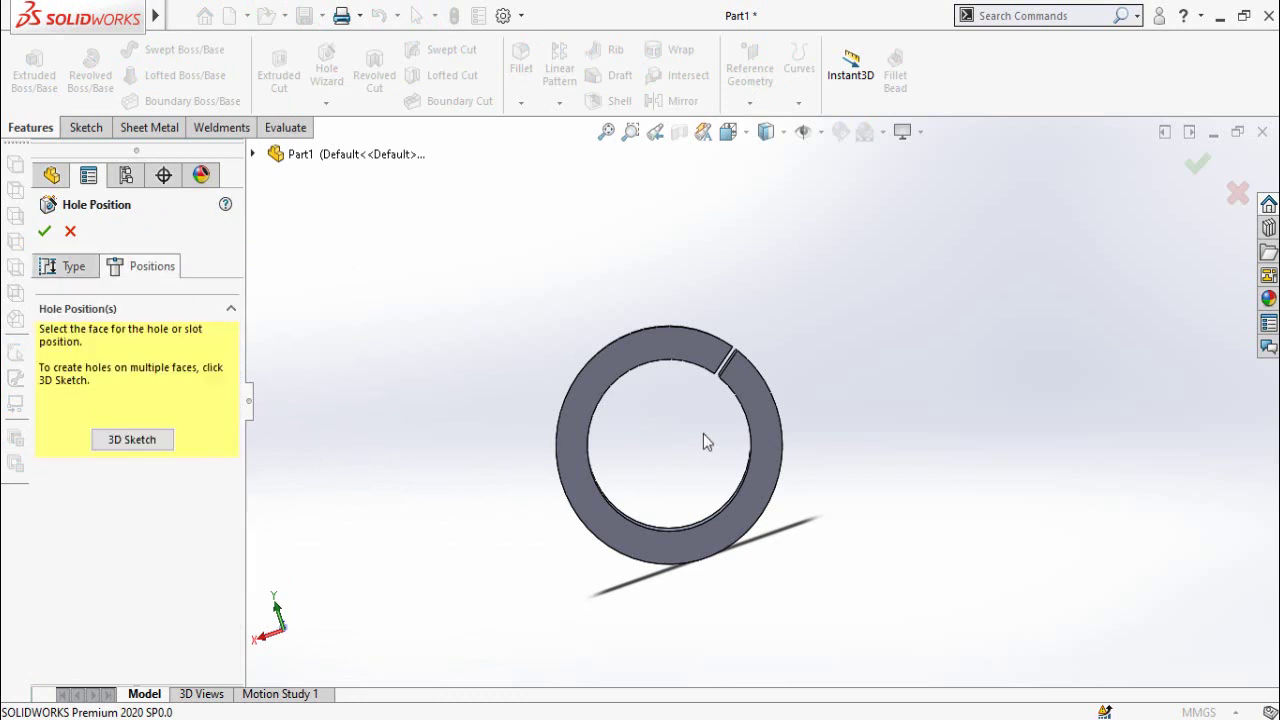
pyautogui.click(683, 352)
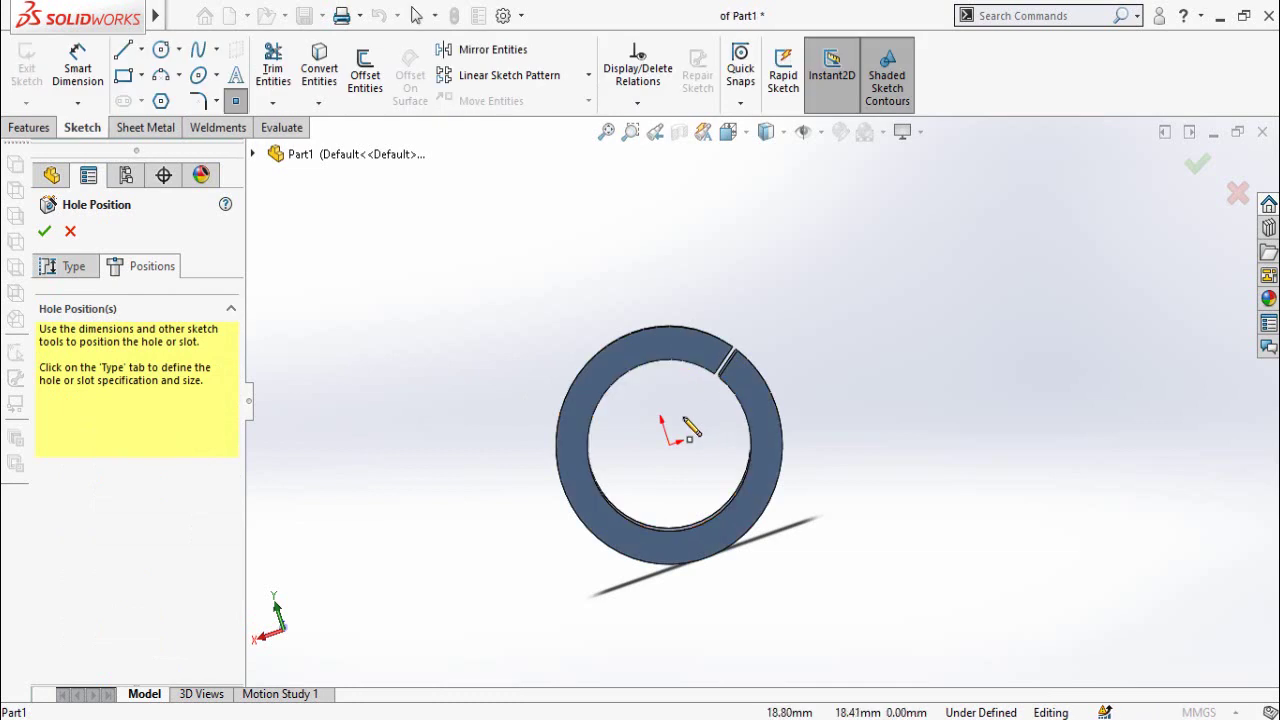
pyautogui.scroll(-2, 796, 386)
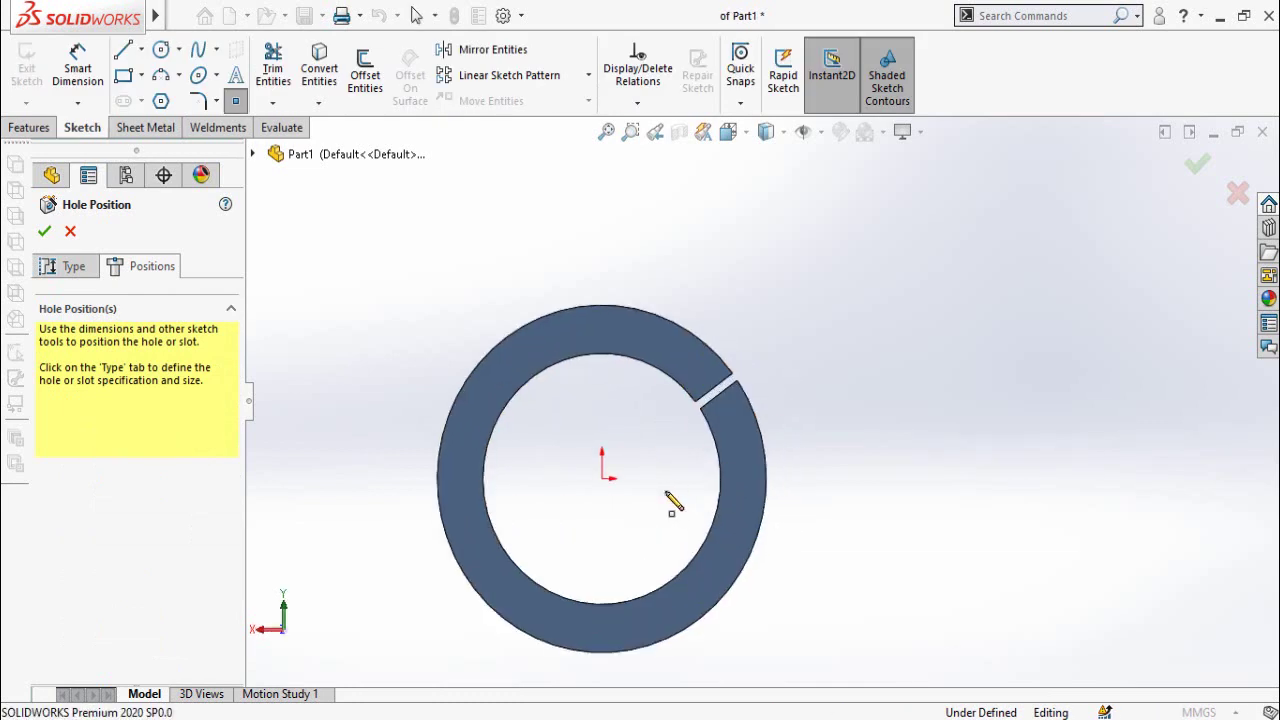
pyautogui.press('c')
pyautogui.click(602, 479)
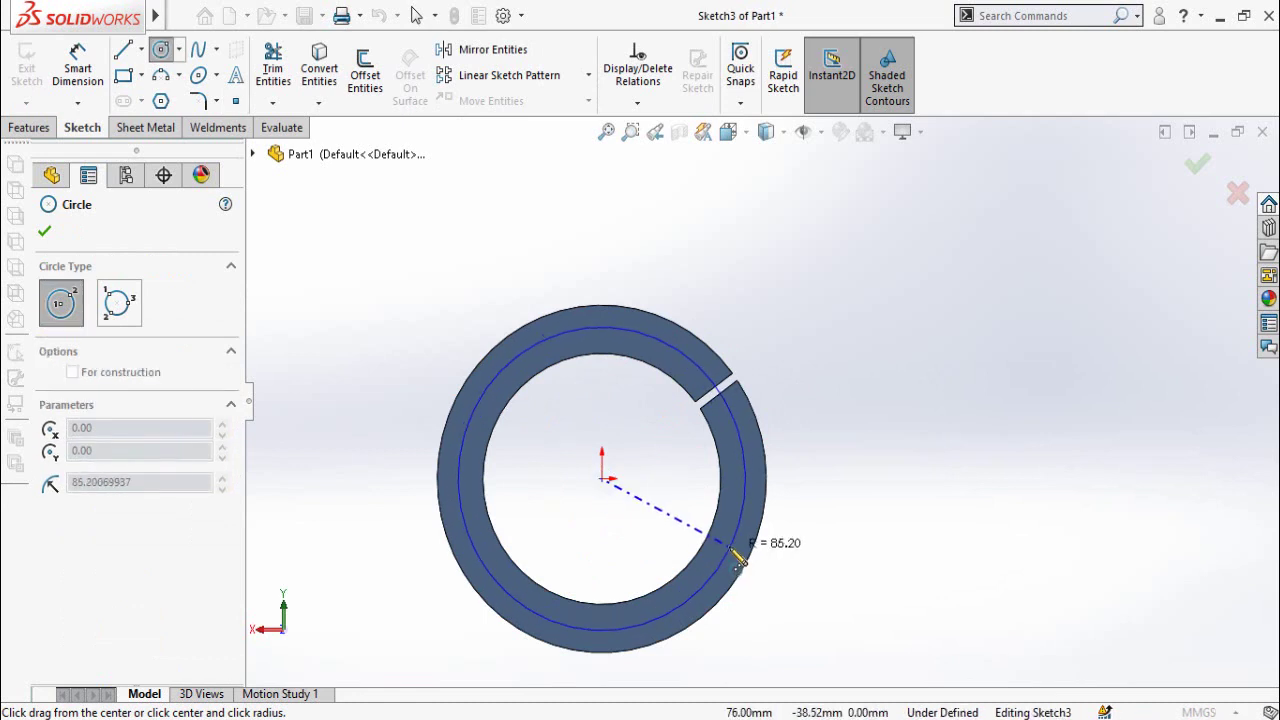
pyautogui.click(702, 583)
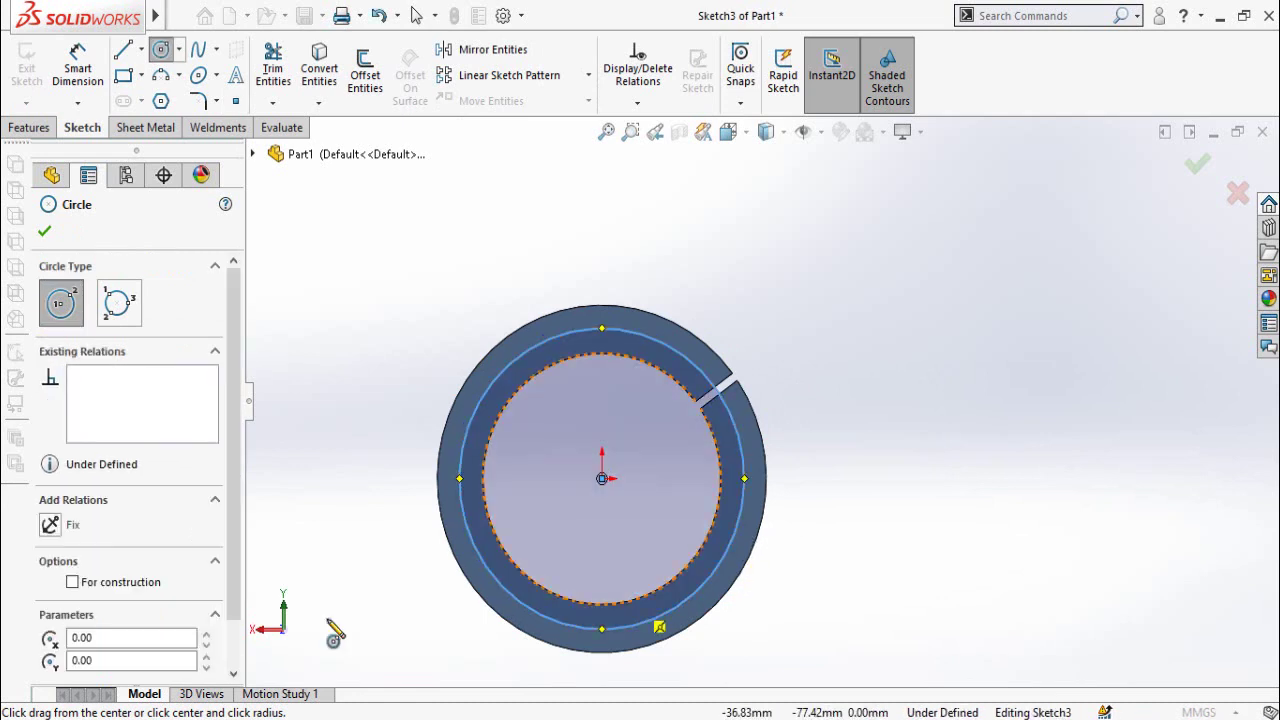
pyautogui.click(92, 583)
pyautogui.scroll(2, 408, 594)
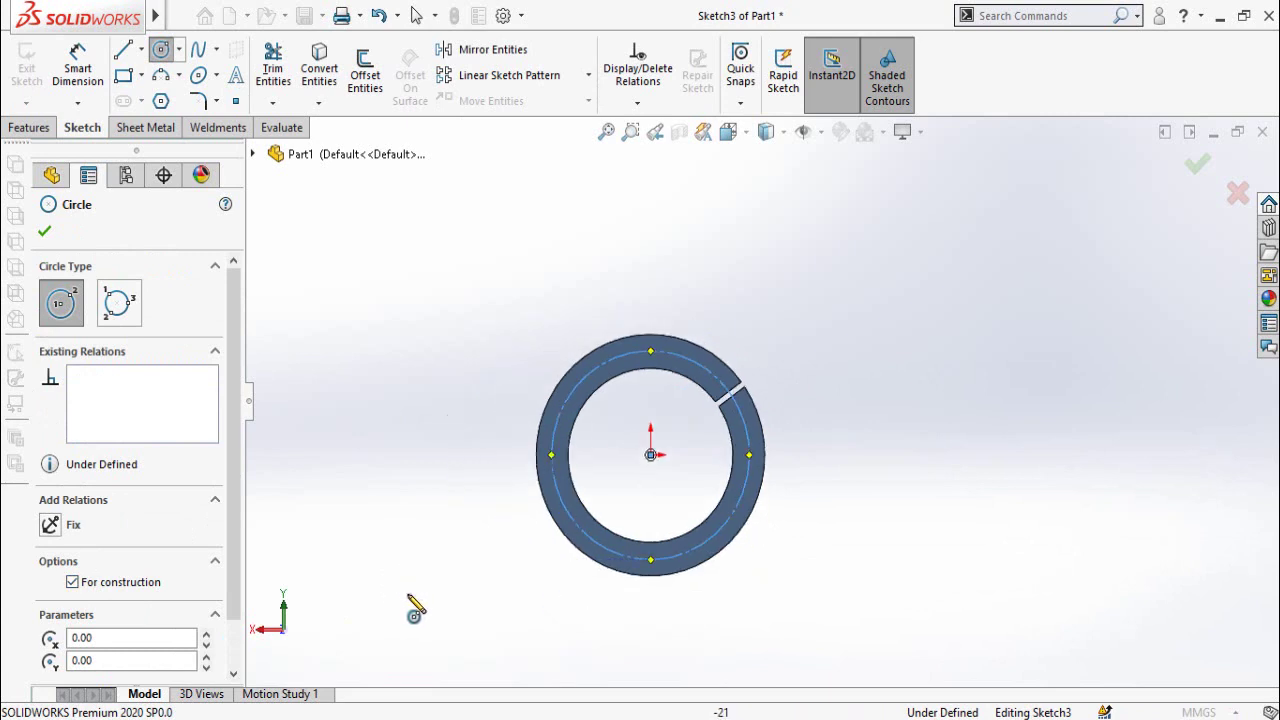
# Dimension the construction circle on the ring's face to a diameter of 164 mm
pyautogui.moveTo(408, 594); pyautogui.dragTo(403, 363, button='right')
pyautogui.click(575, 535)
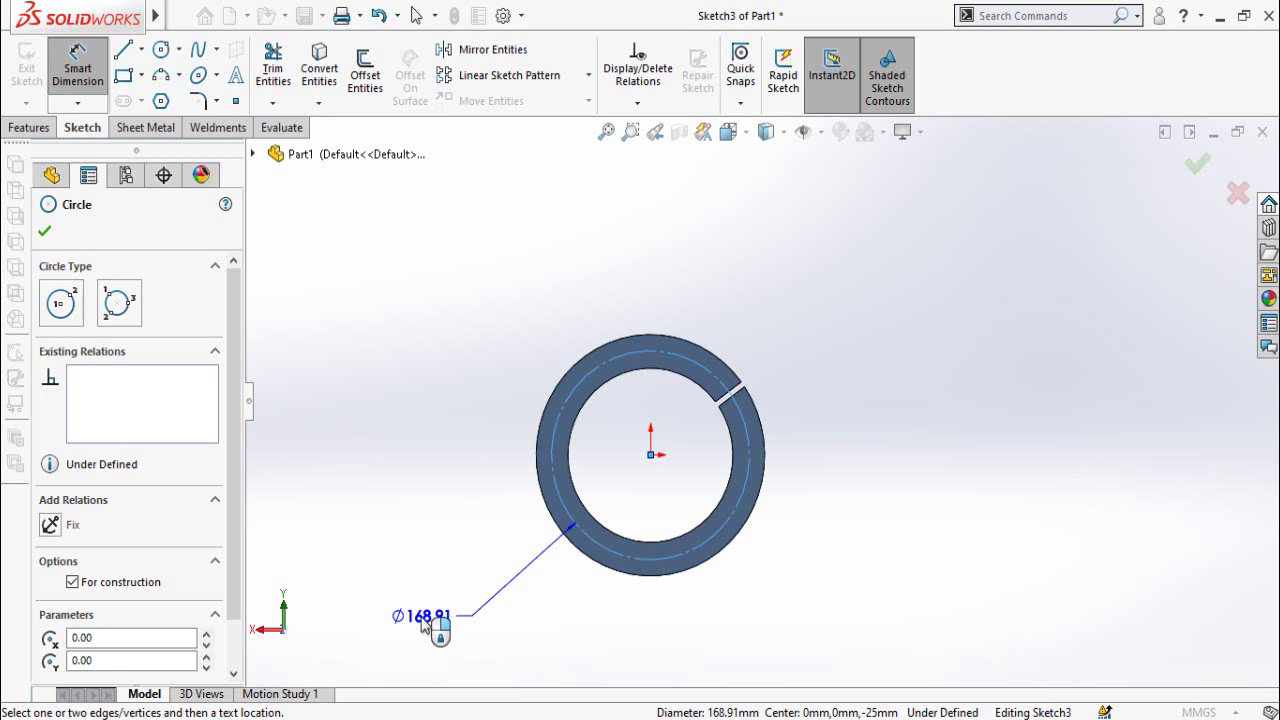
pyautogui.click(421, 620)
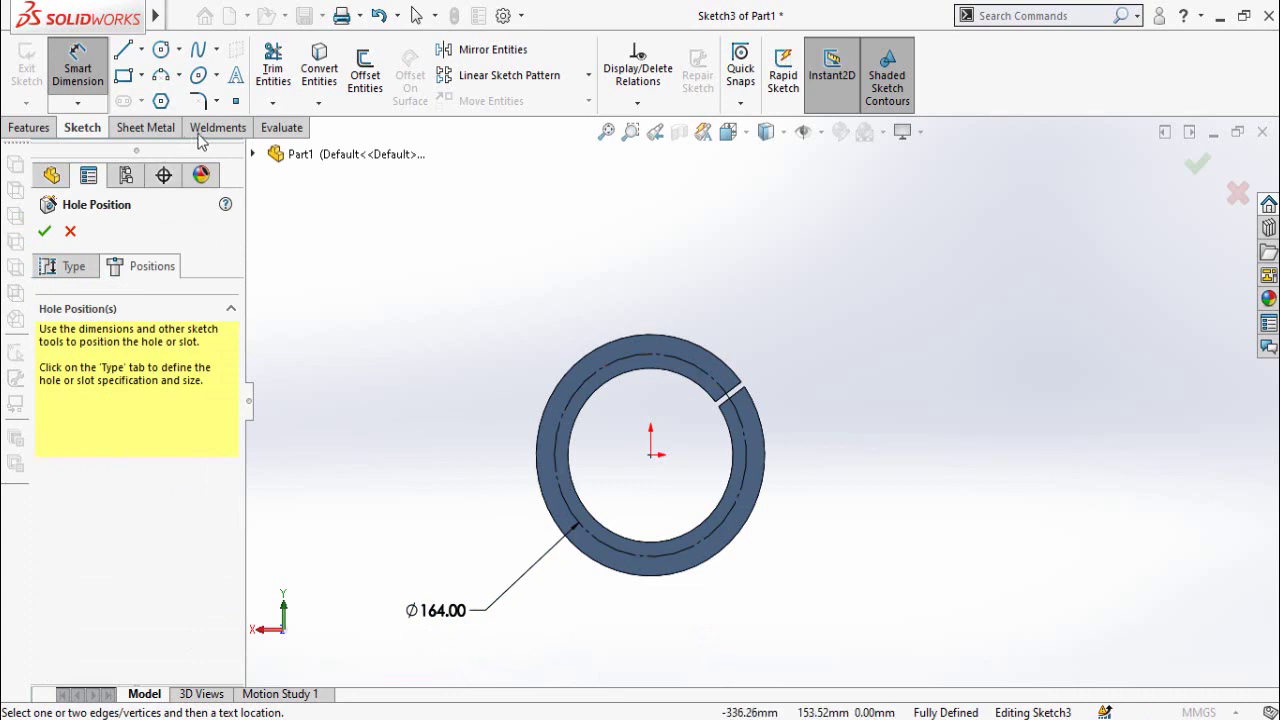
# Place one hole point at the top quadrant of the Ø164 construction circle and finish the Ø13.5 hole
pyautogui.click(236, 101)
pyautogui.scroll(-5, 700, 420)
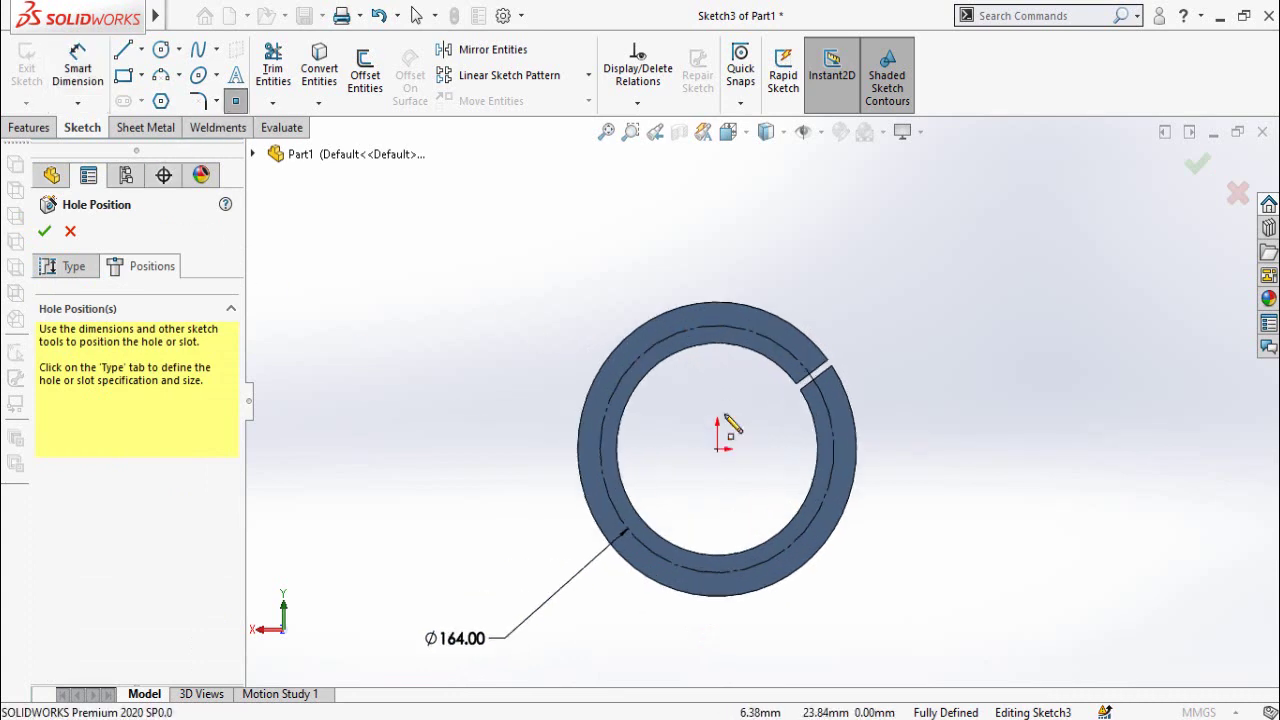
pyautogui.click(712, 262)
pyautogui.scroll(3, 891, 446)
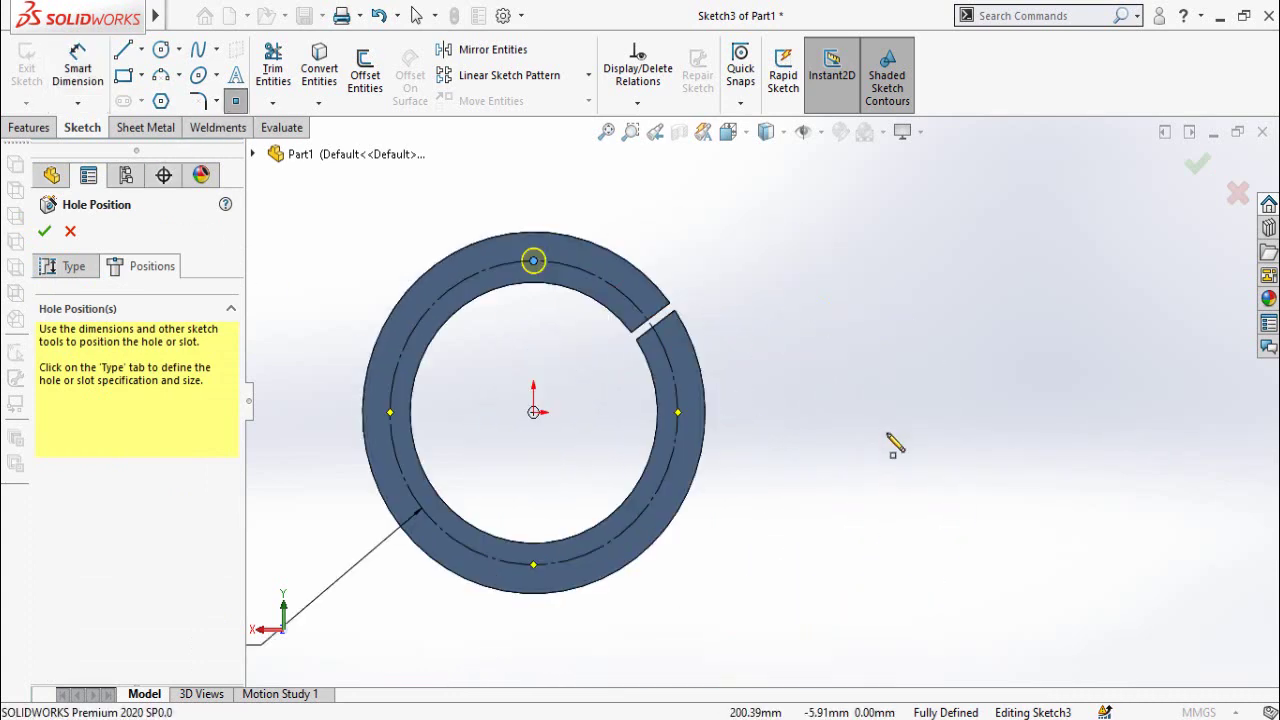
pyautogui.click(1200, 172)
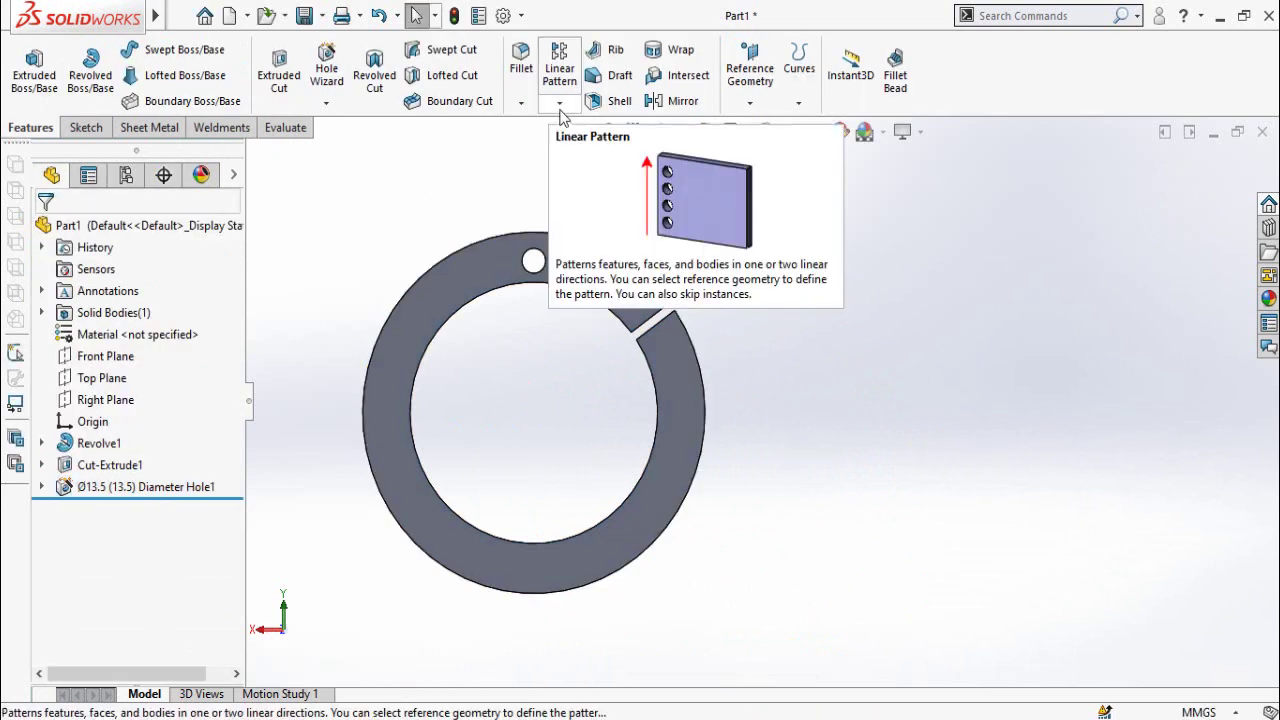
# Circular-pattern the Ø13.5 hole around the ring's outer edge with 10 equally spaced instances over 360 degrees
pyautogui.click(560, 104)
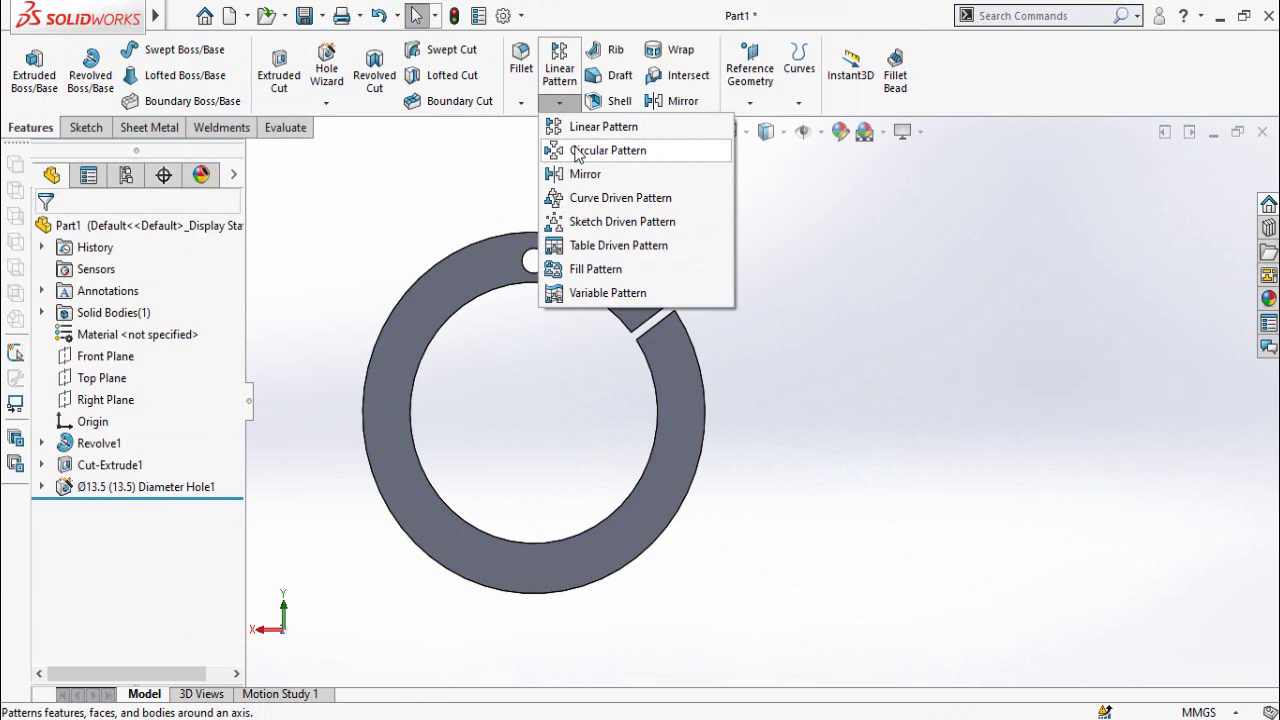
pyautogui.click(577, 152)
pyautogui.scroll(-2, 494, 237)
pyautogui.moveTo(571, 334); pyautogui.dragTo(577, 245, button='middle')
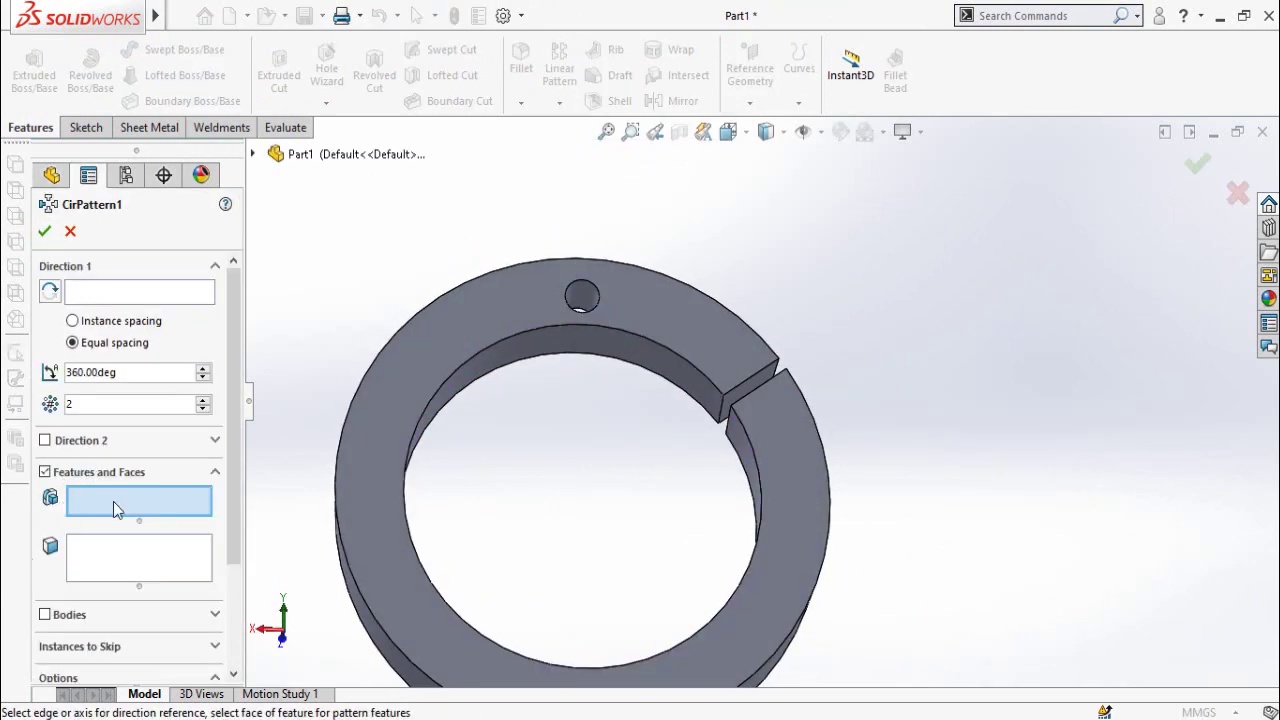
pyautogui.click(582, 304)
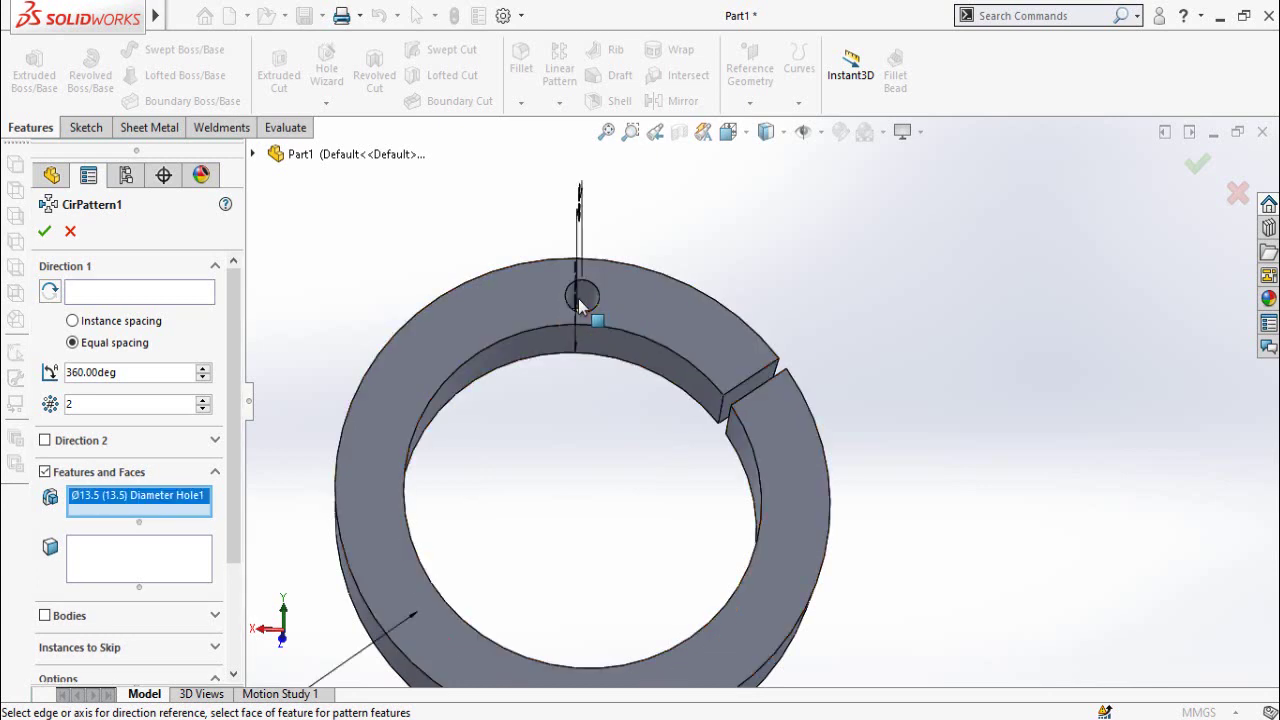
pyautogui.click(133, 293)
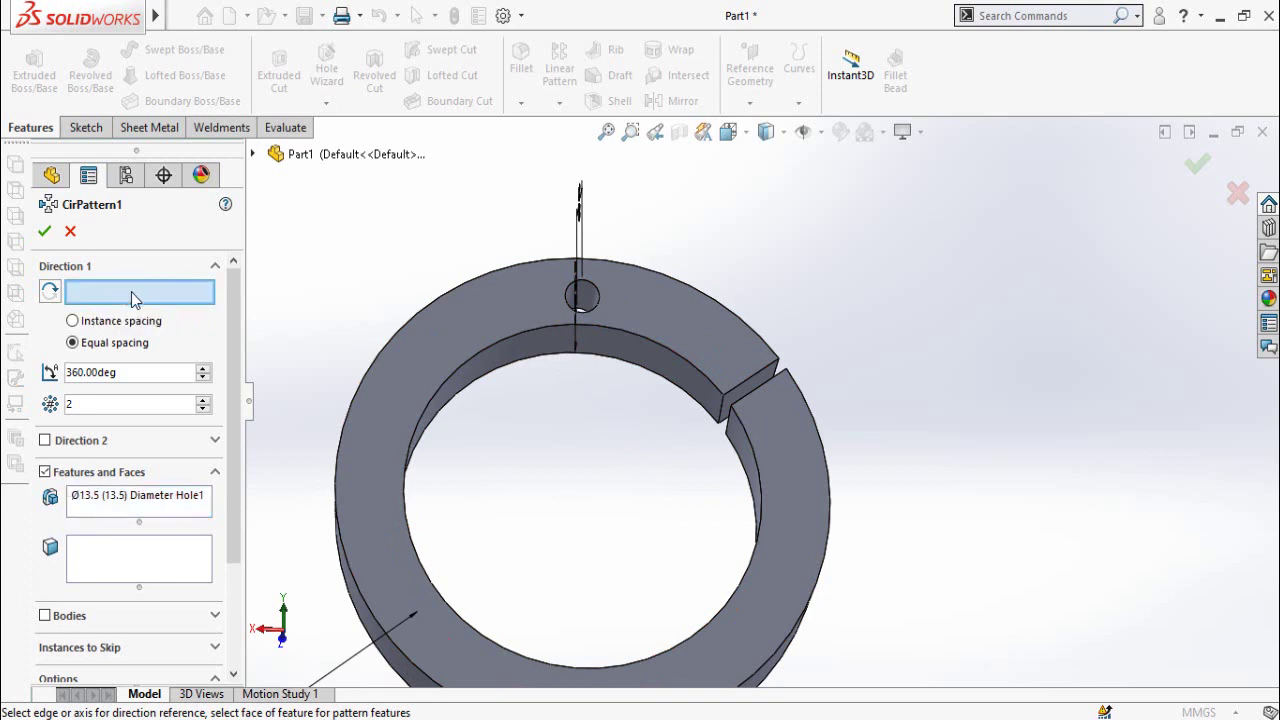
pyautogui.click(417, 325)
pyautogui.press('f')
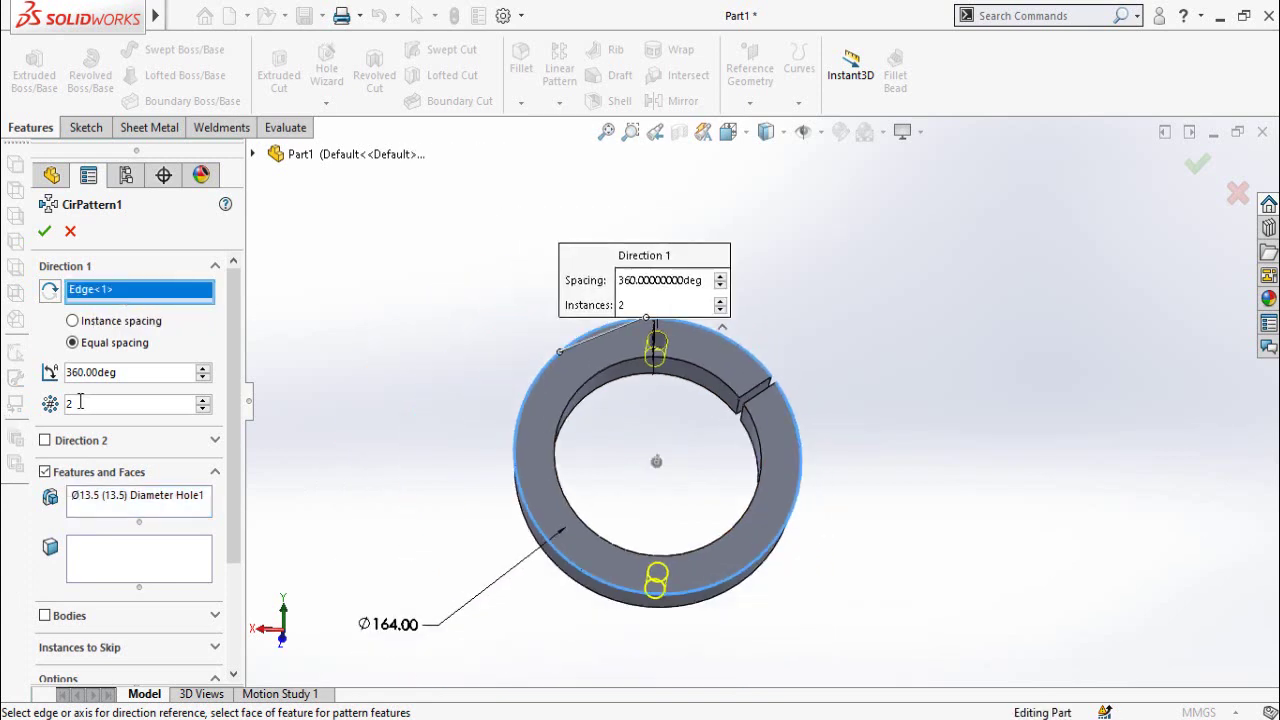
pyautogui.write('10')
pyautogui.click(44, 231)
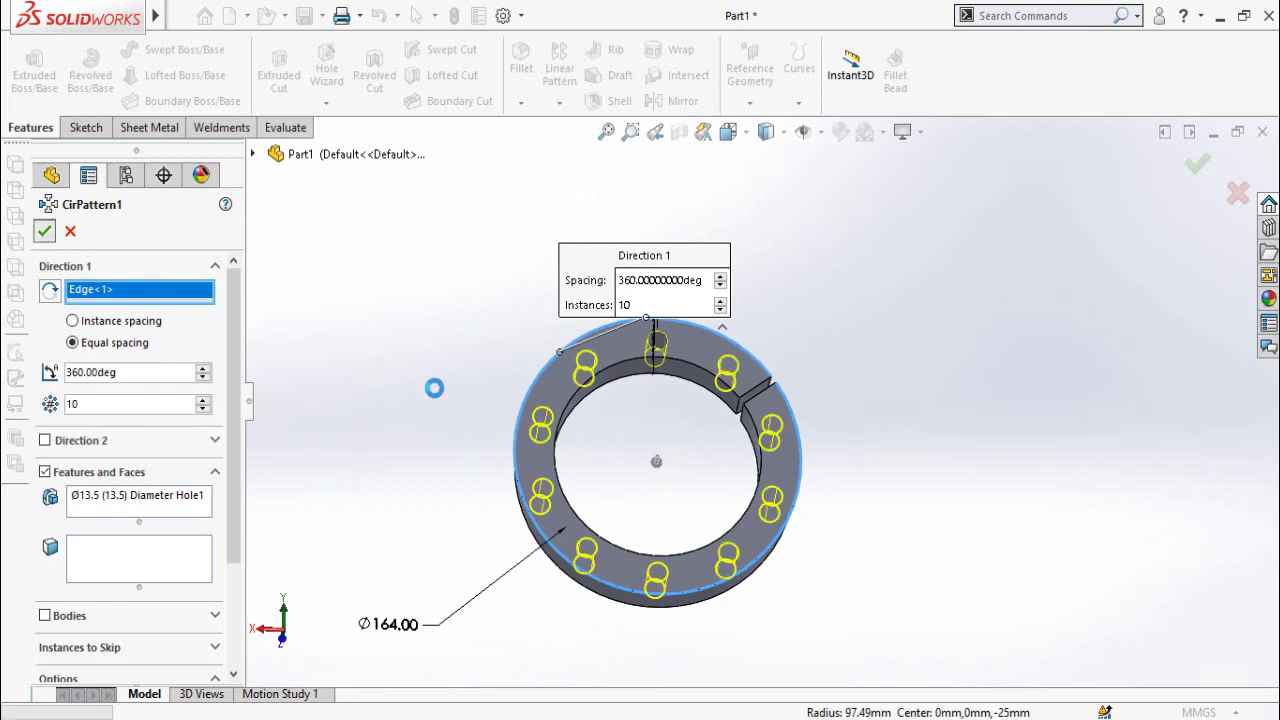
pyautogui.hotkey('ctrl', '1')
# Start a Hole Wizard feature with the Straight Tap type, ISO standard and Bottoming Tapped Hole
pyautogui.click(326, 70)
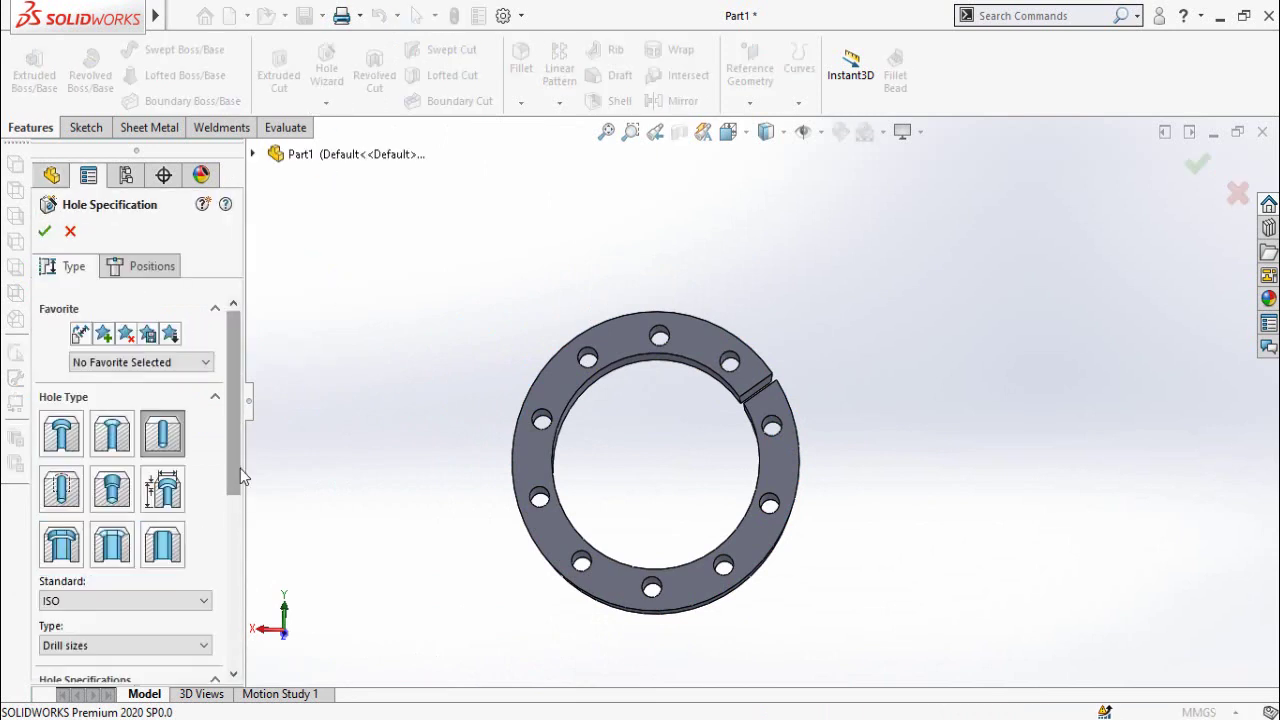
pyautogui.click(61, 490)
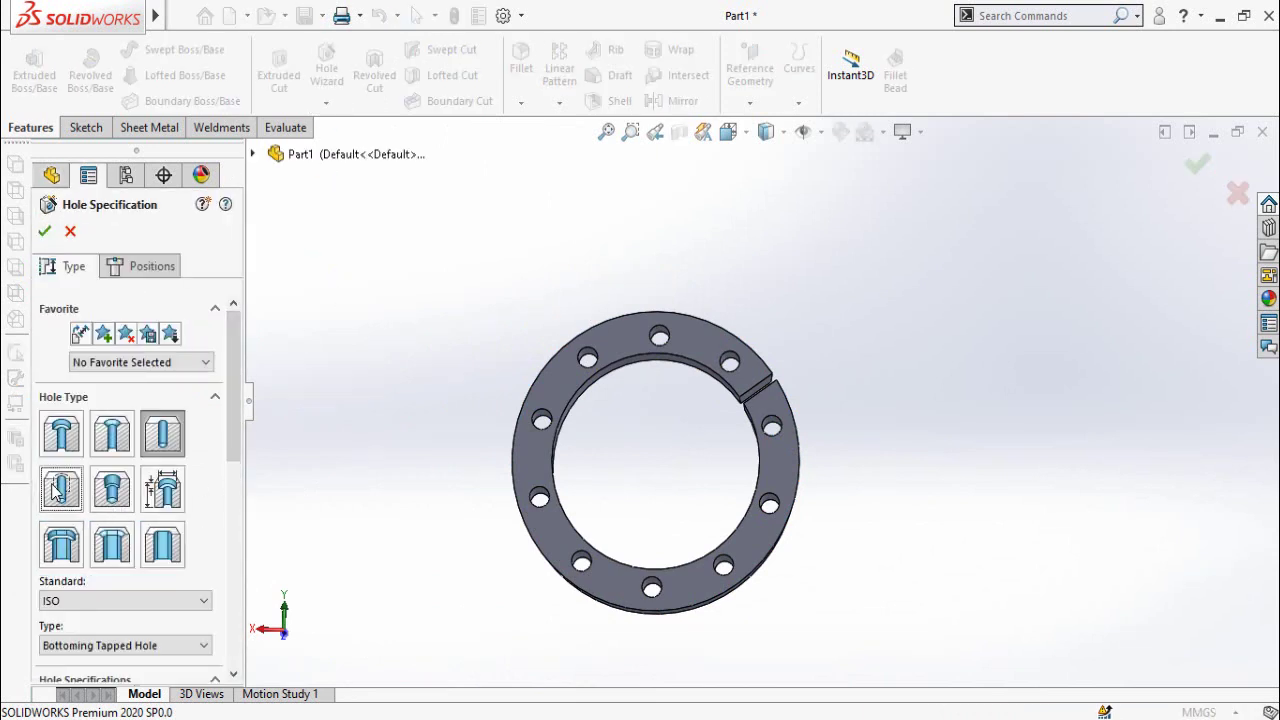
pyautogui.moveTo(234, 400); pyautogui.dragTo(230, 488)
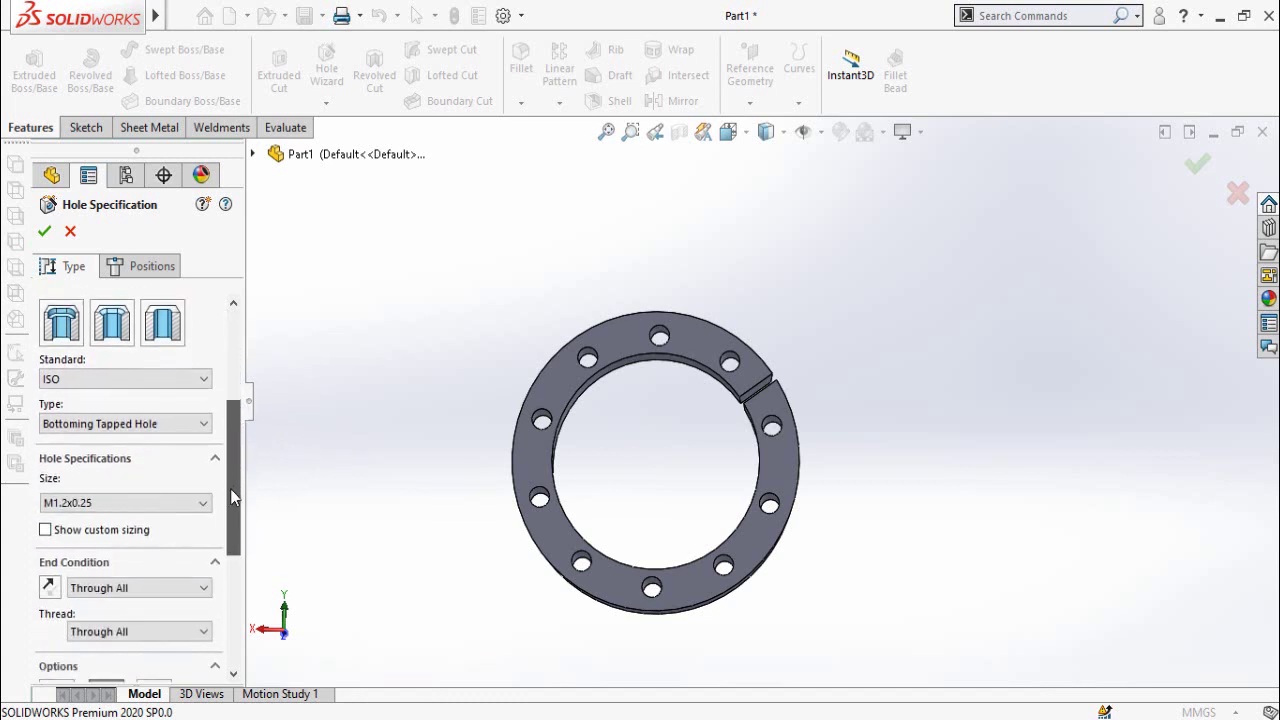
pyautogui.click(82, 426)
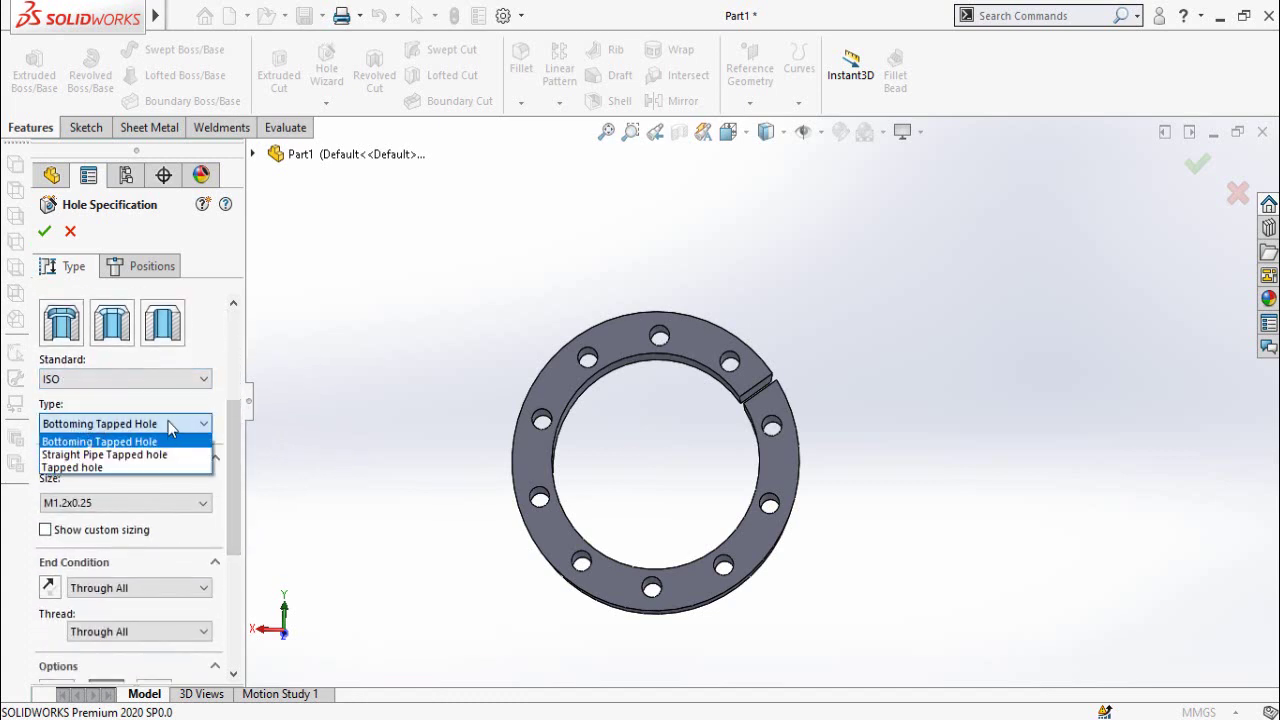
pyautogui.click(160, 441)
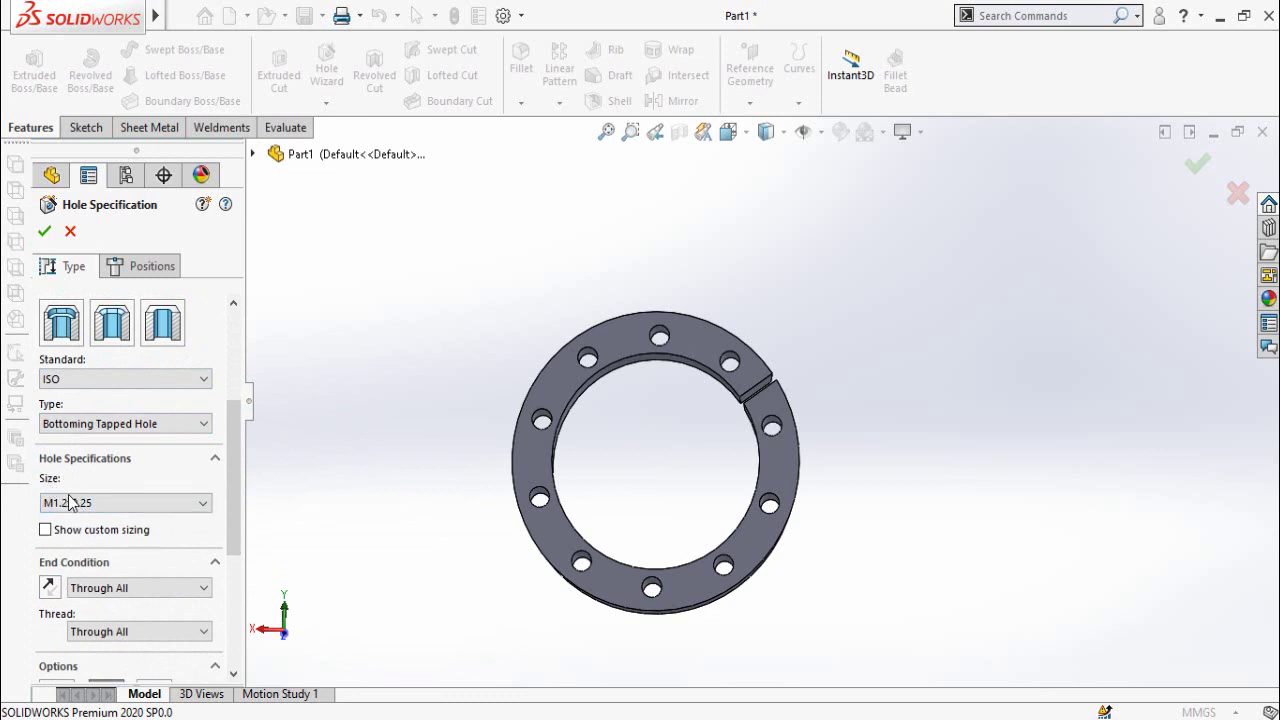
# Set the tapped hole's size to M10 and use the cosmetic thread option
pyautogui.click(140, 504)
pyautogui.scroll(-1, 140, 622)
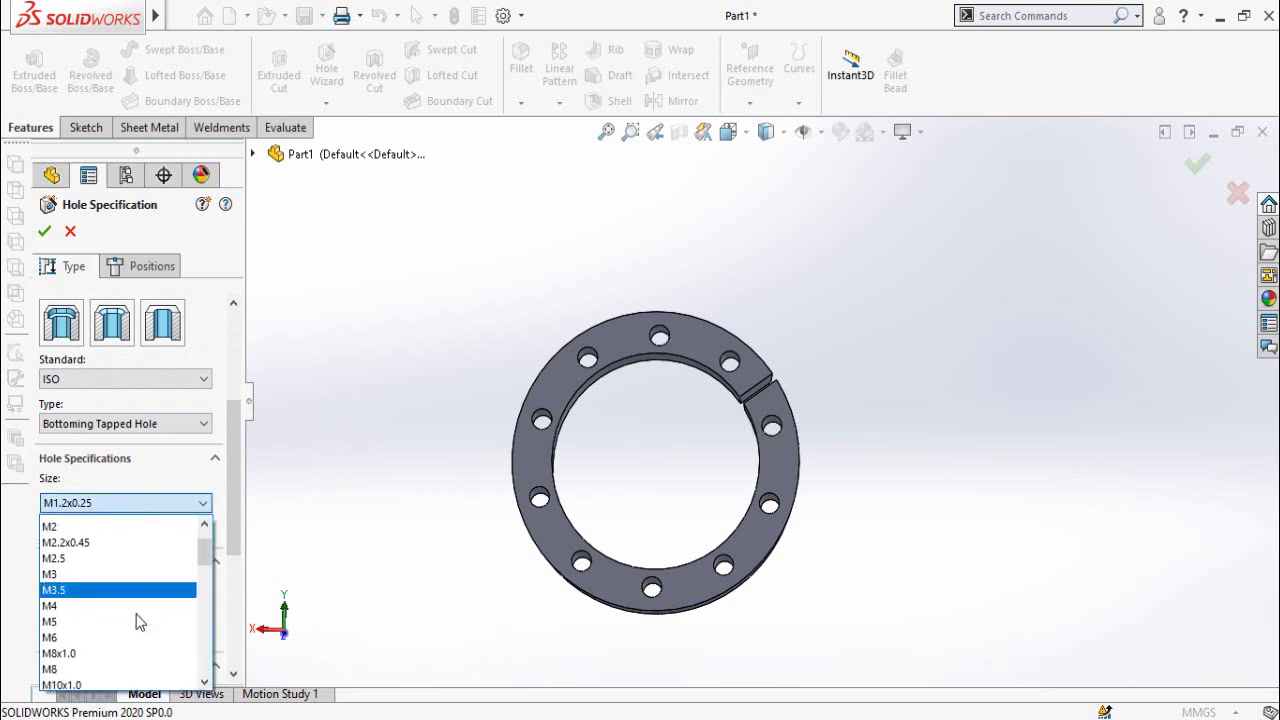
pyautogui.scroll(-3, 140, 622)
pyautogui.click(66, 560)
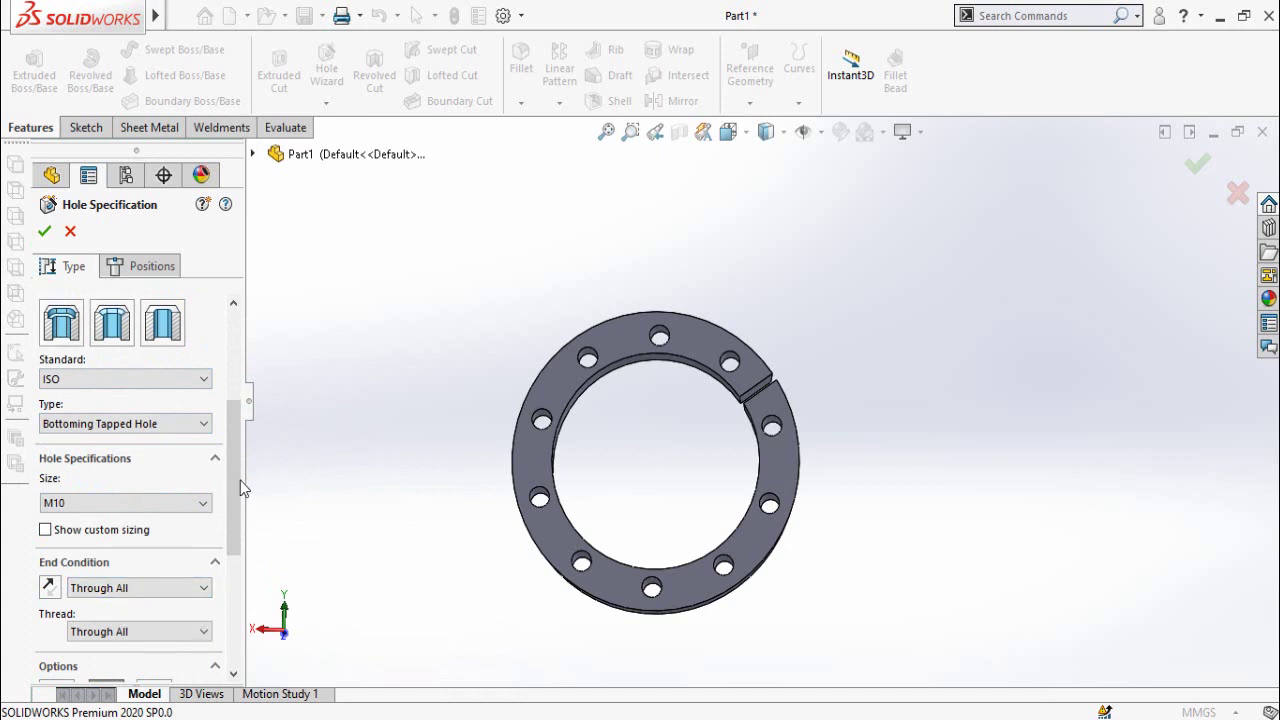
pyautogui.moveTo(240, 480); pyautogui.dragTo(238, 579)
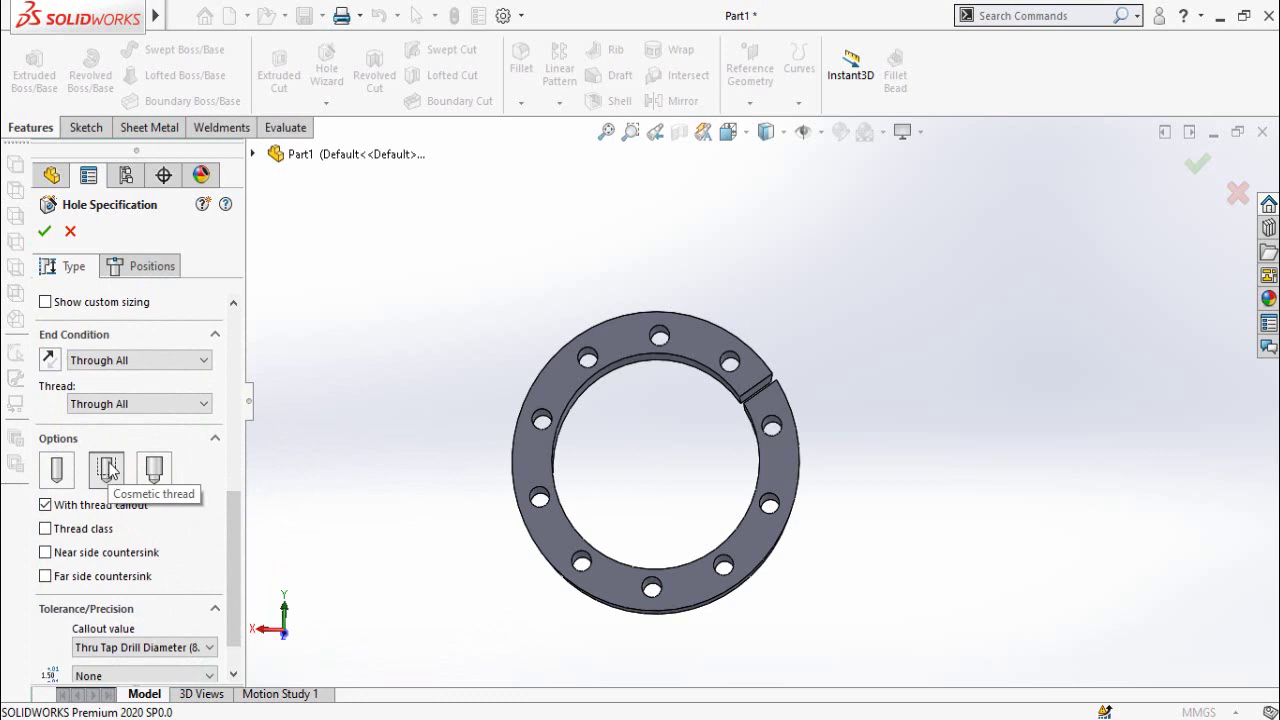
pyautogui.click(108, 470)
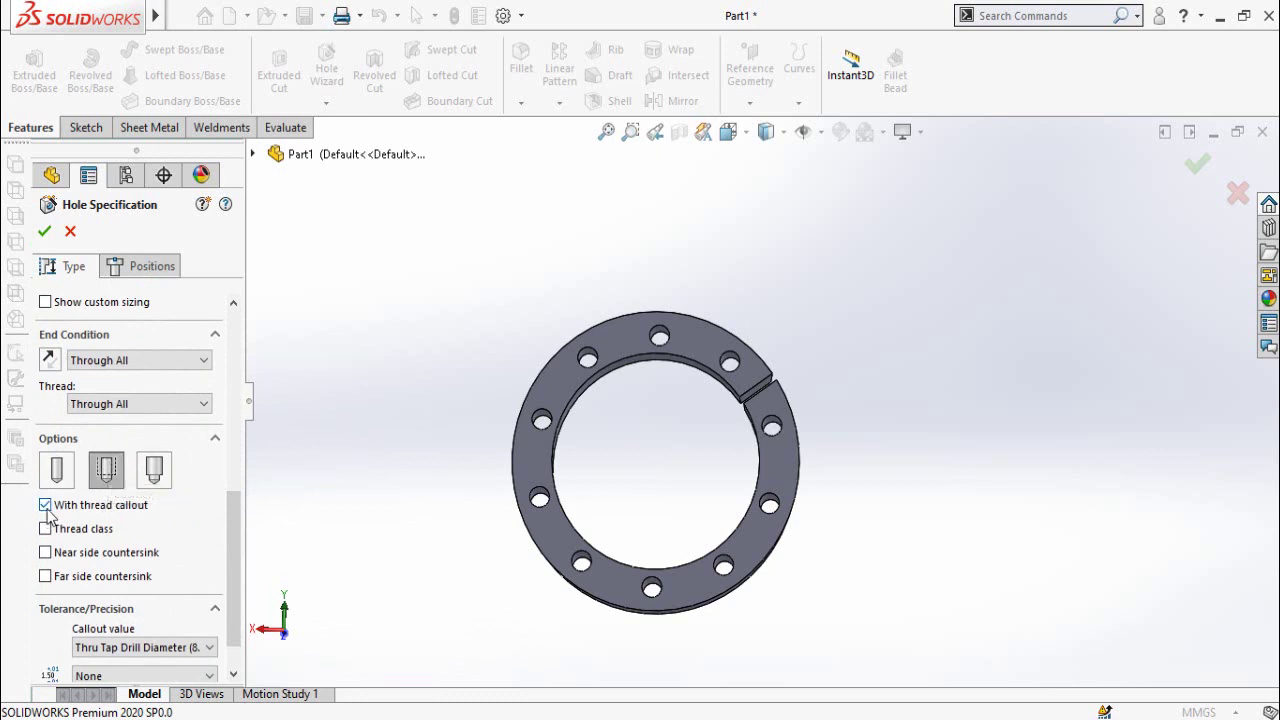
# Place the tapped hole's position sketch on the ring's face and draw a three-point construction arc from the top hole's center to its slit-side neighbour's center
pyautogui.click(138, 270)
pyautogui.click(634, 357)
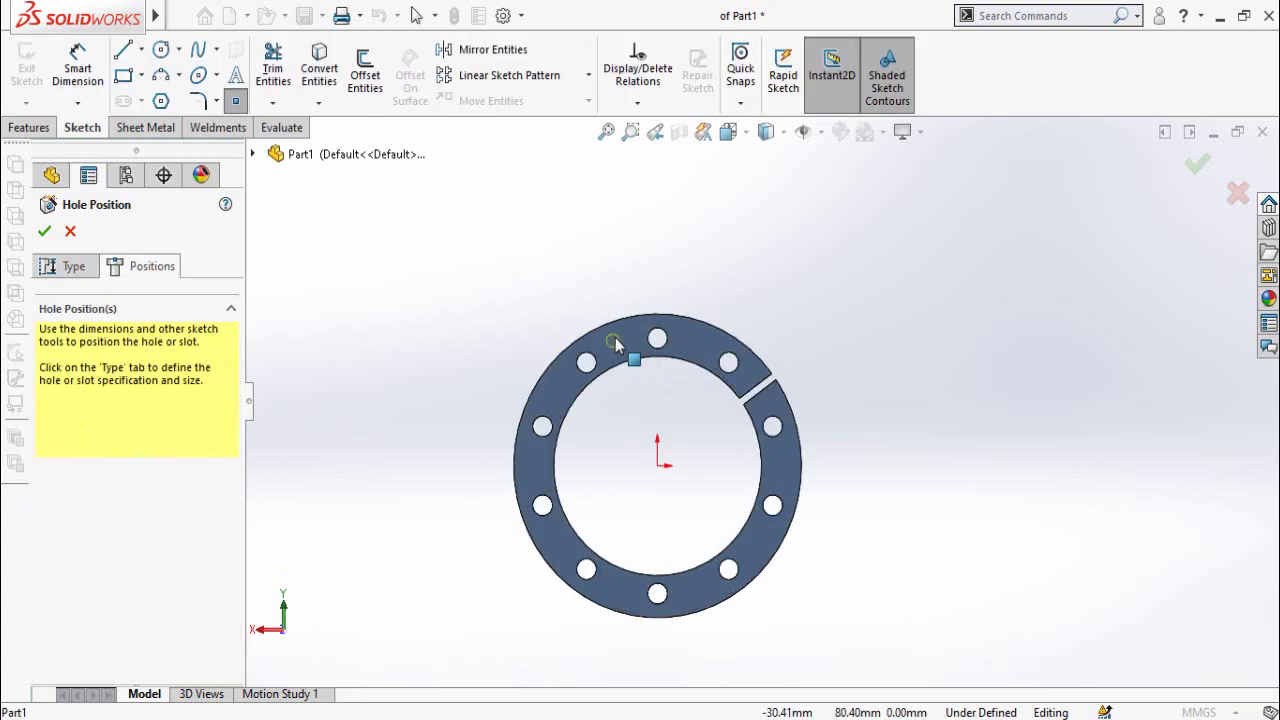
pyautogui.scroll(-1, 892, 463)
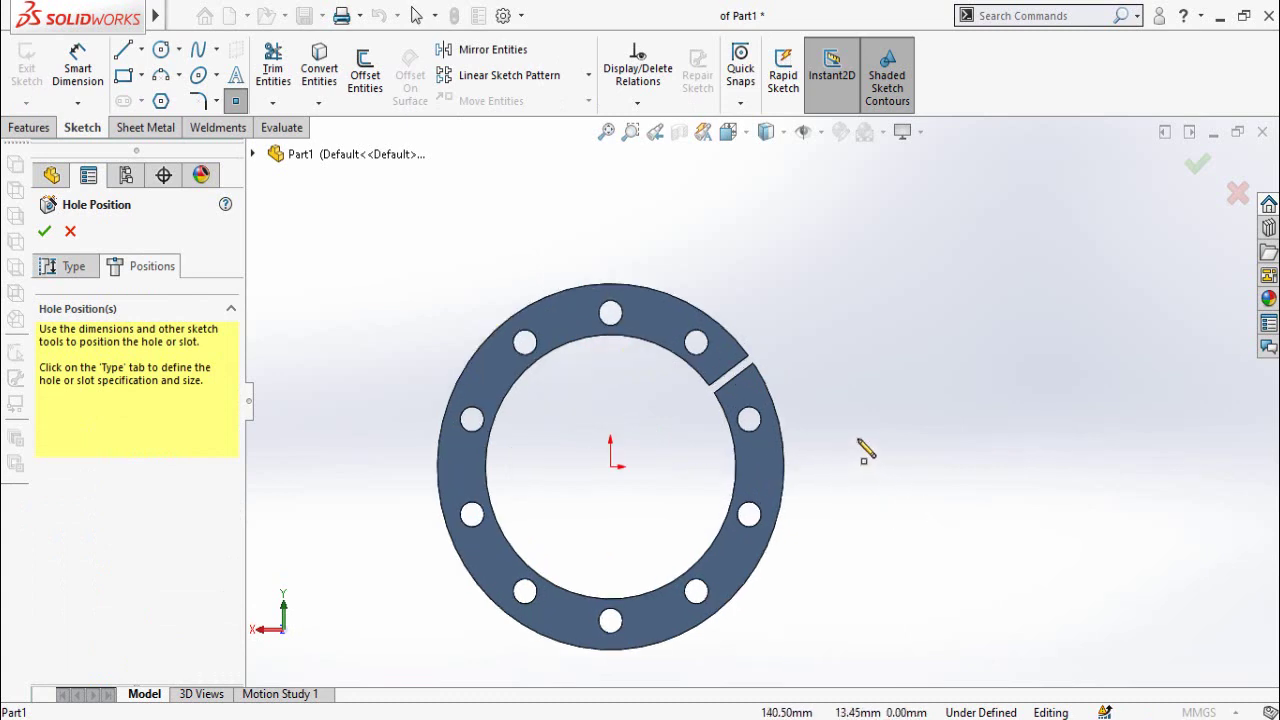
pyautogui.click(163, 78)
pyautogui.scroll(-4, 719, 330)
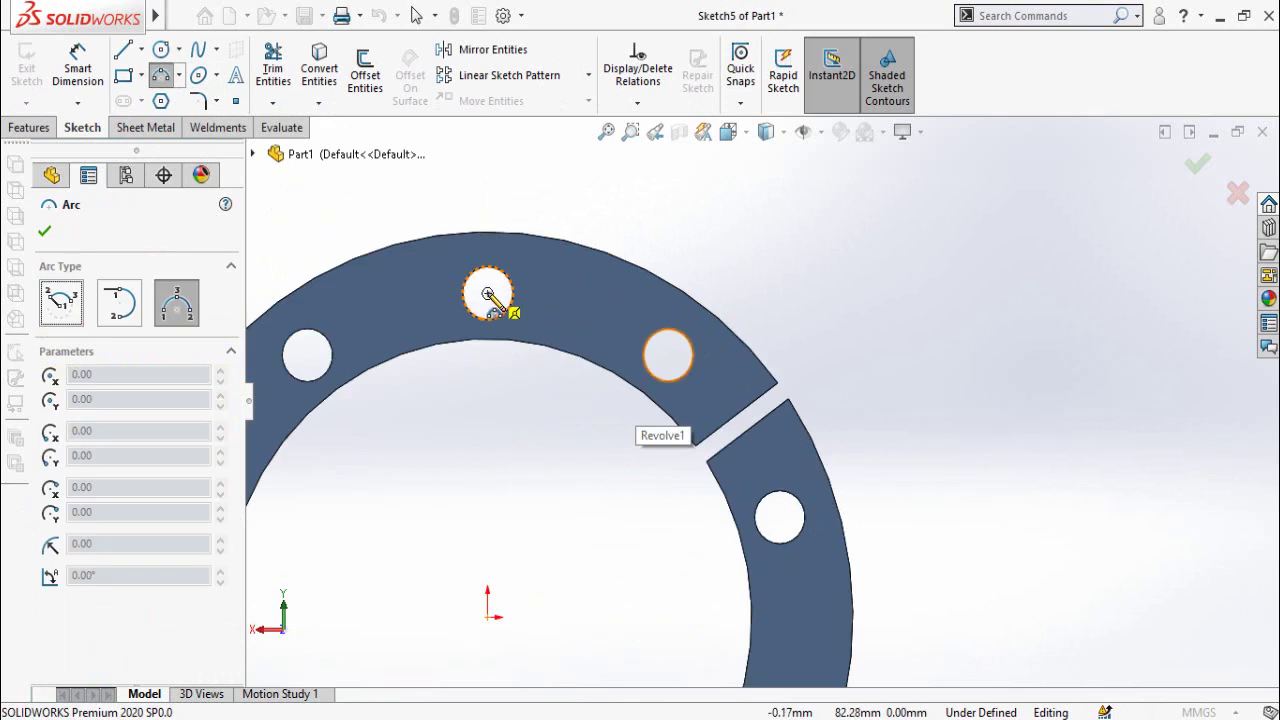
pyautogui.click(487, 294)
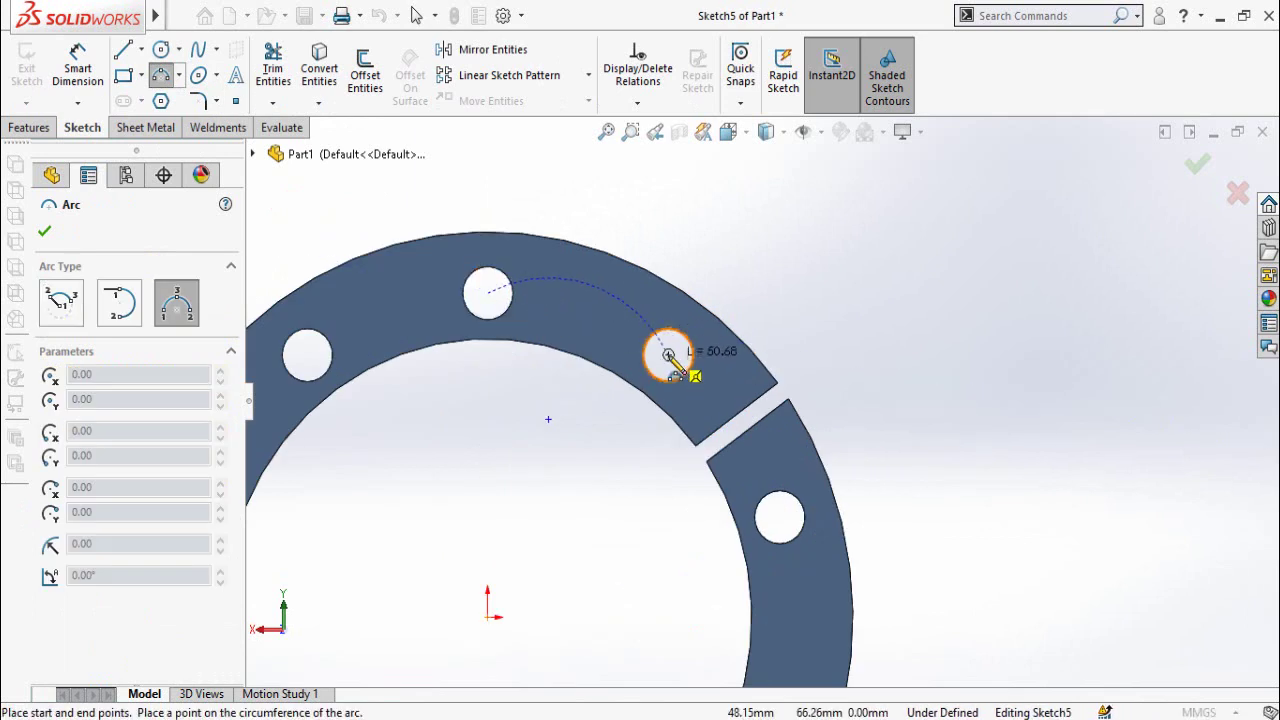
pyautogui.click(668, 355)
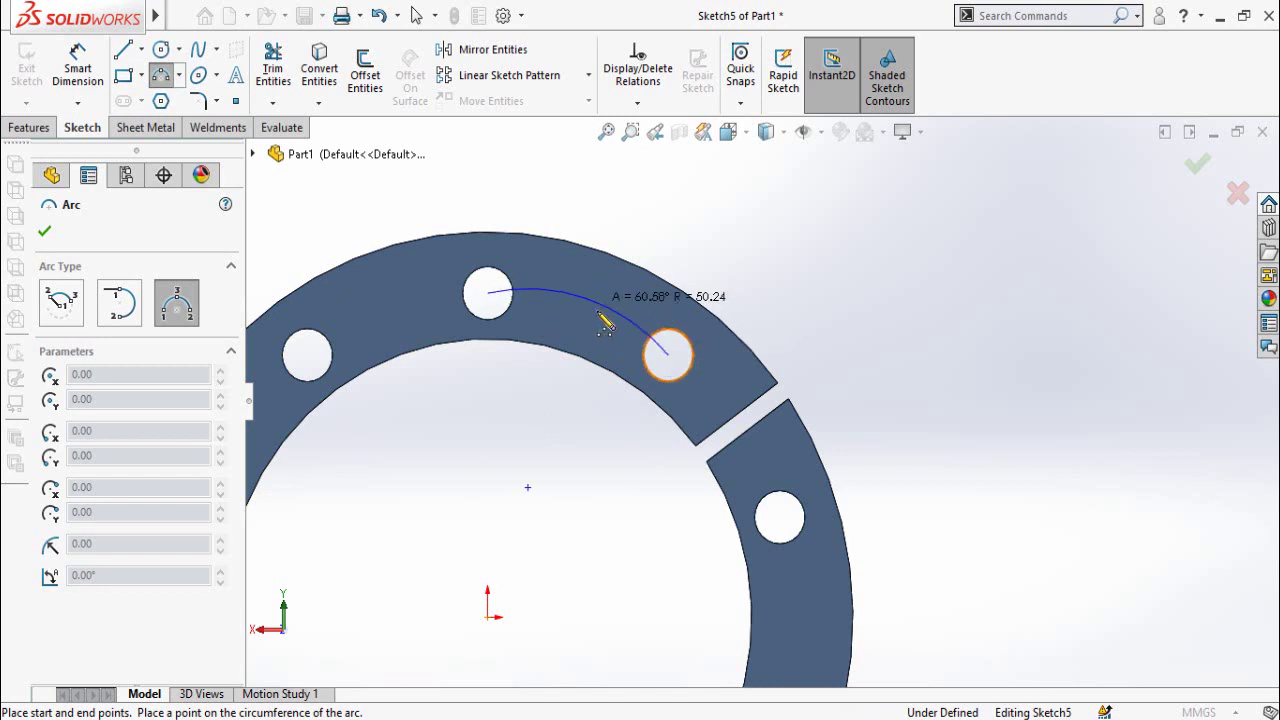
pyautogui.click(586, 298)
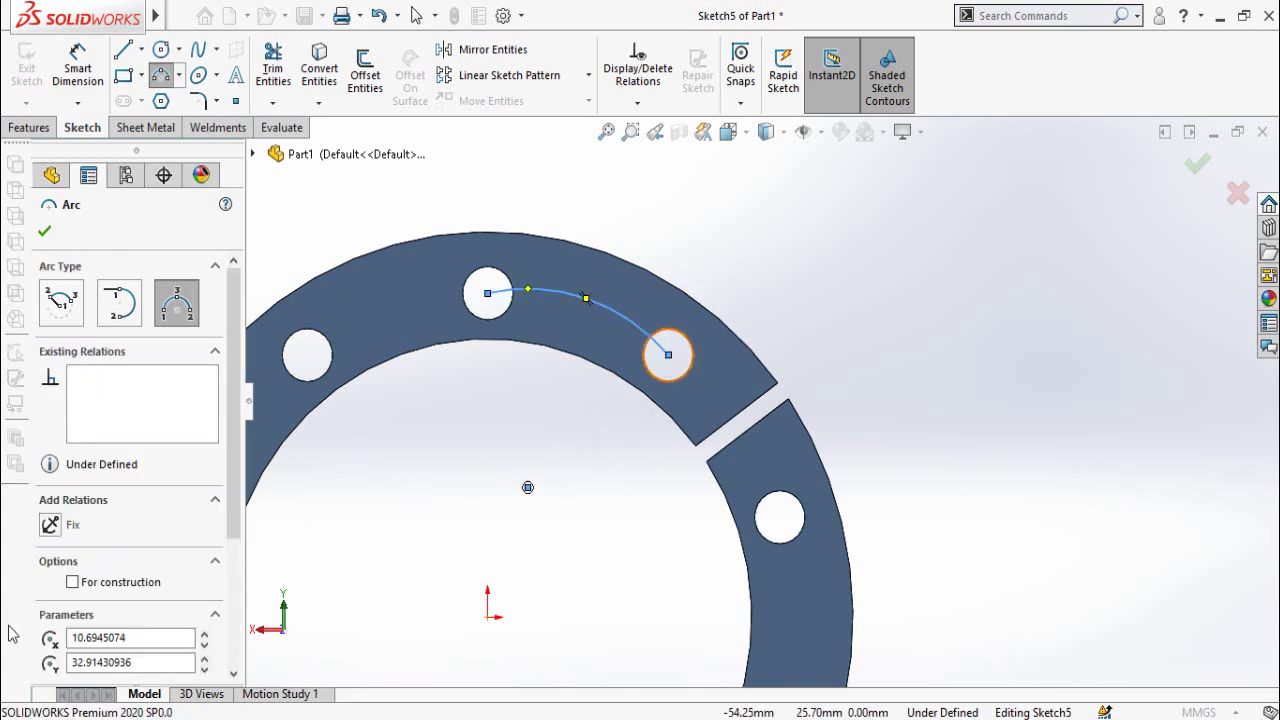
pyautogui.click(90, 585)
pyautogui.scroll(1, 606, 494)
pyautogui.press('Escape')
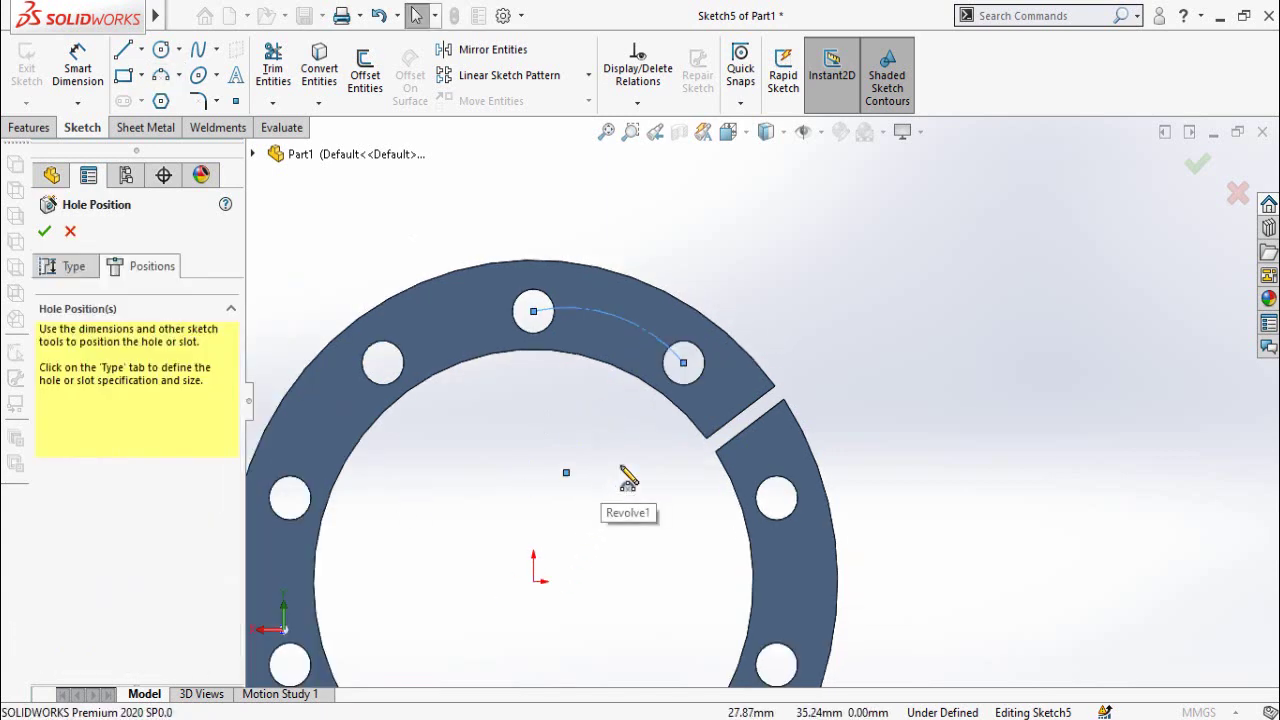
# Make the construction arc concentric with the ring's inner circular edge
pyautogui.click(630, 340)
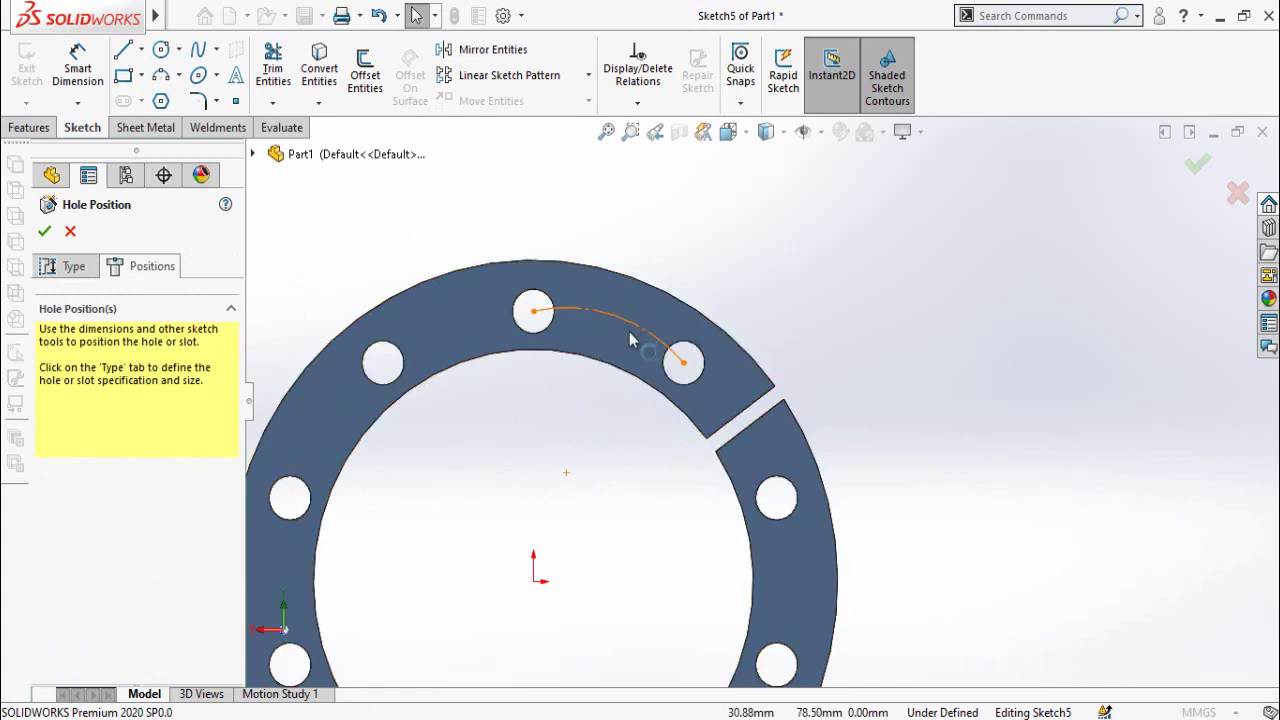
pyautogui.keyDown('ctrl'); pyautogui.click(621, 377); pyautogui.keyUp('ctrl')
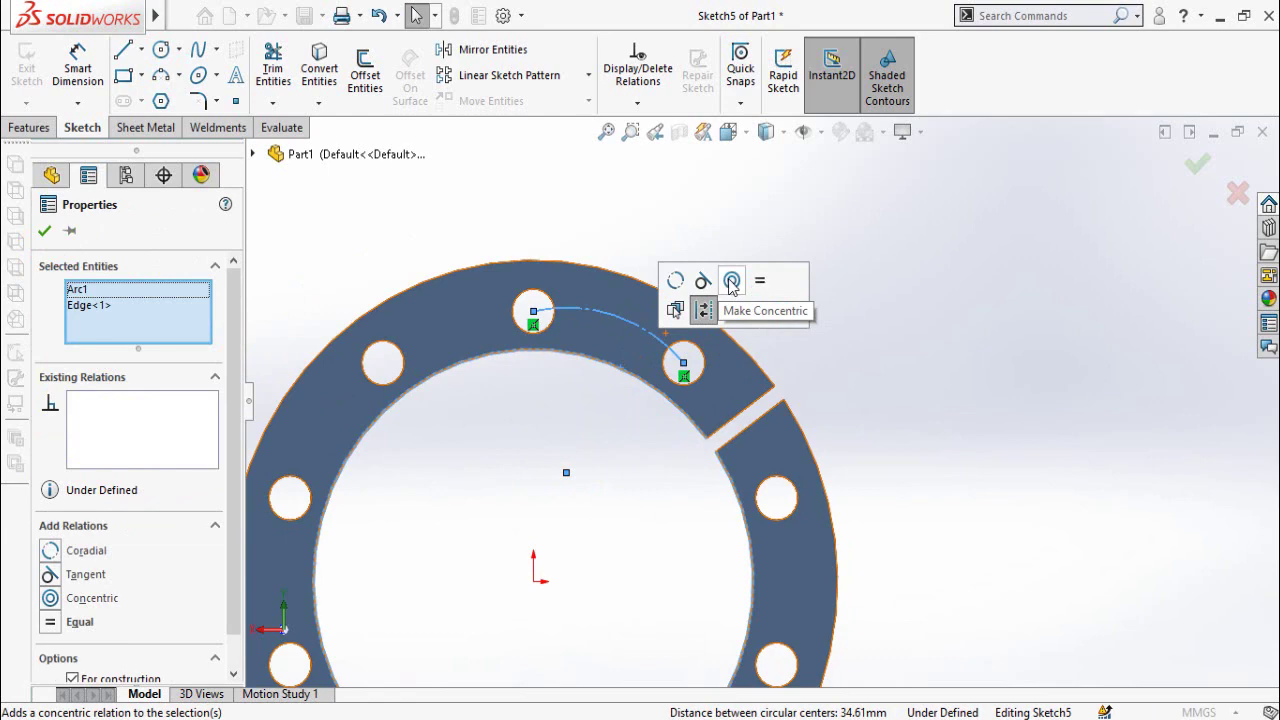
pyautogui.click(731, 282)
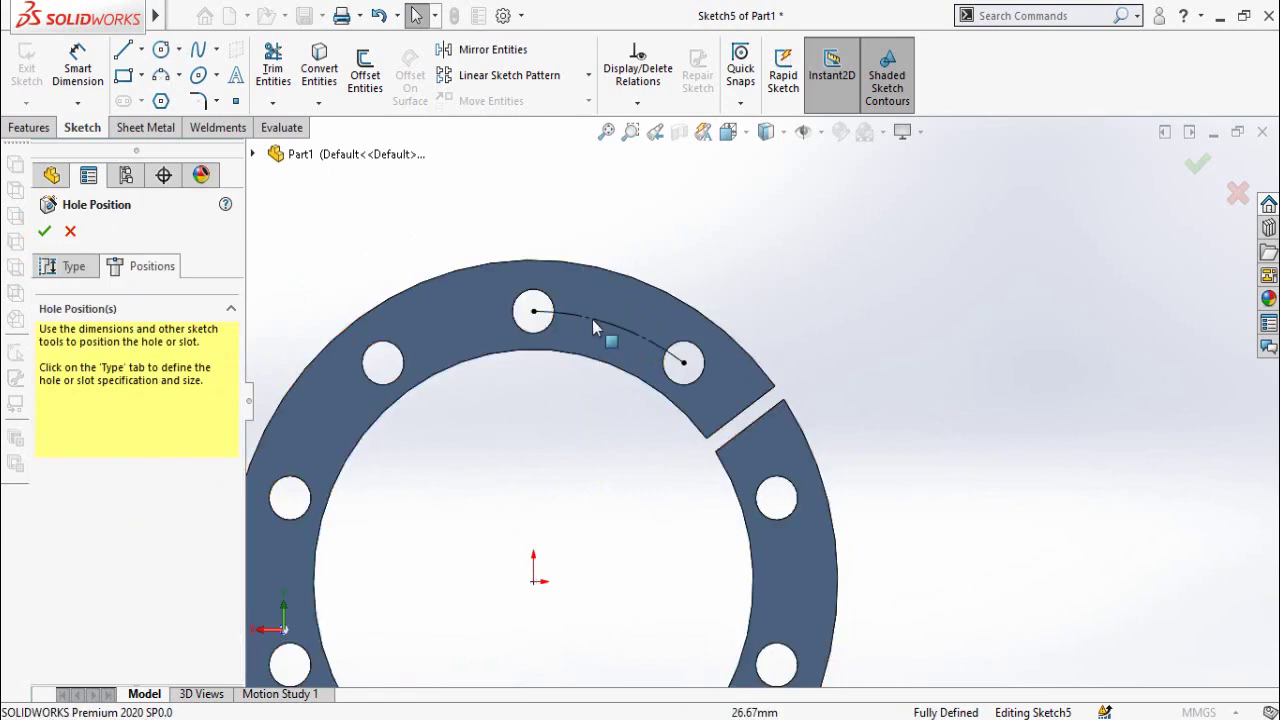
# Place one hole point at the midpoint of the construction arc and finish the M10 tapped hole
pyautogui.click(236, 102)
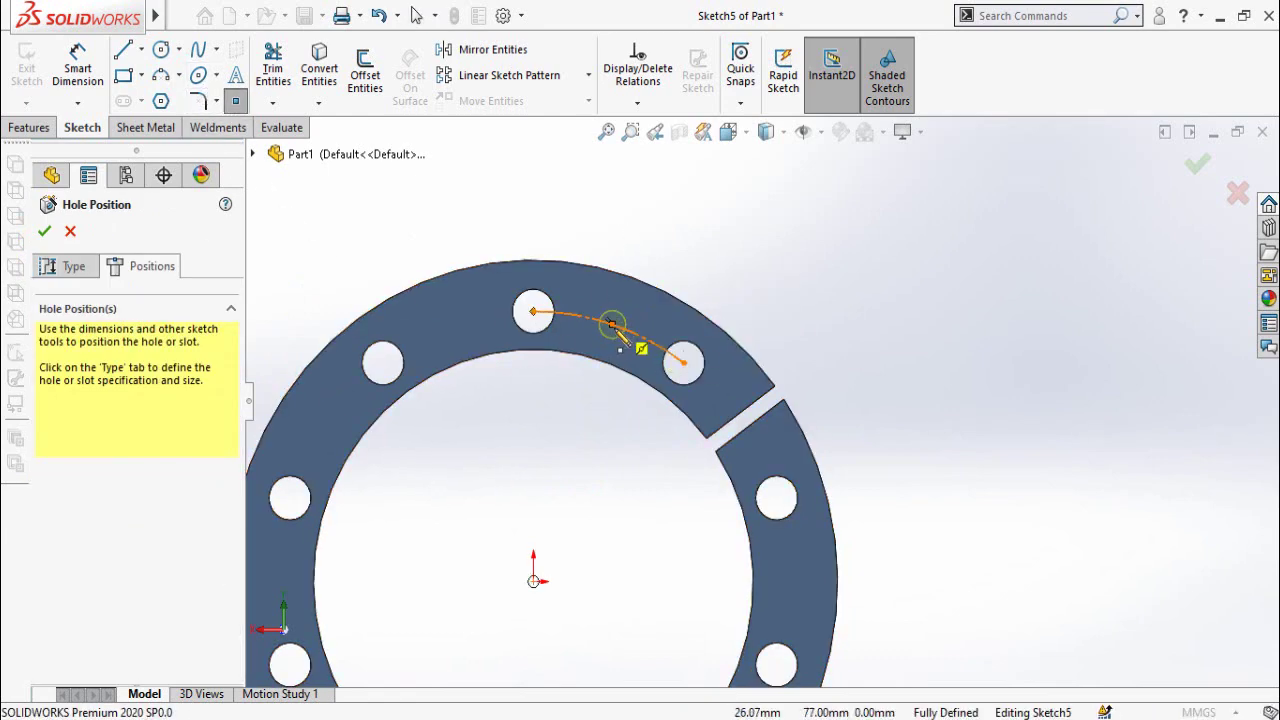
pyautogui.click(612, 325)
pyautogui.press('Escape')
pyautogui.scroll(2, 614, 328)
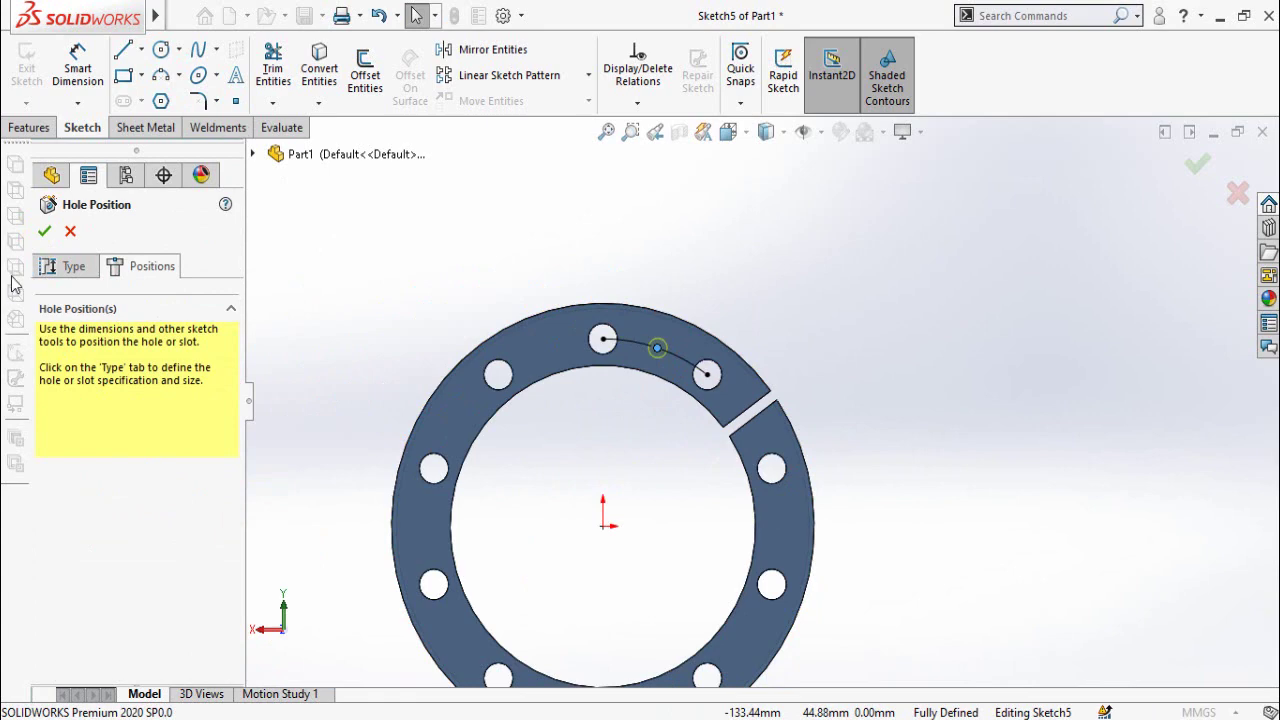
pyautogui.click(45, 233)
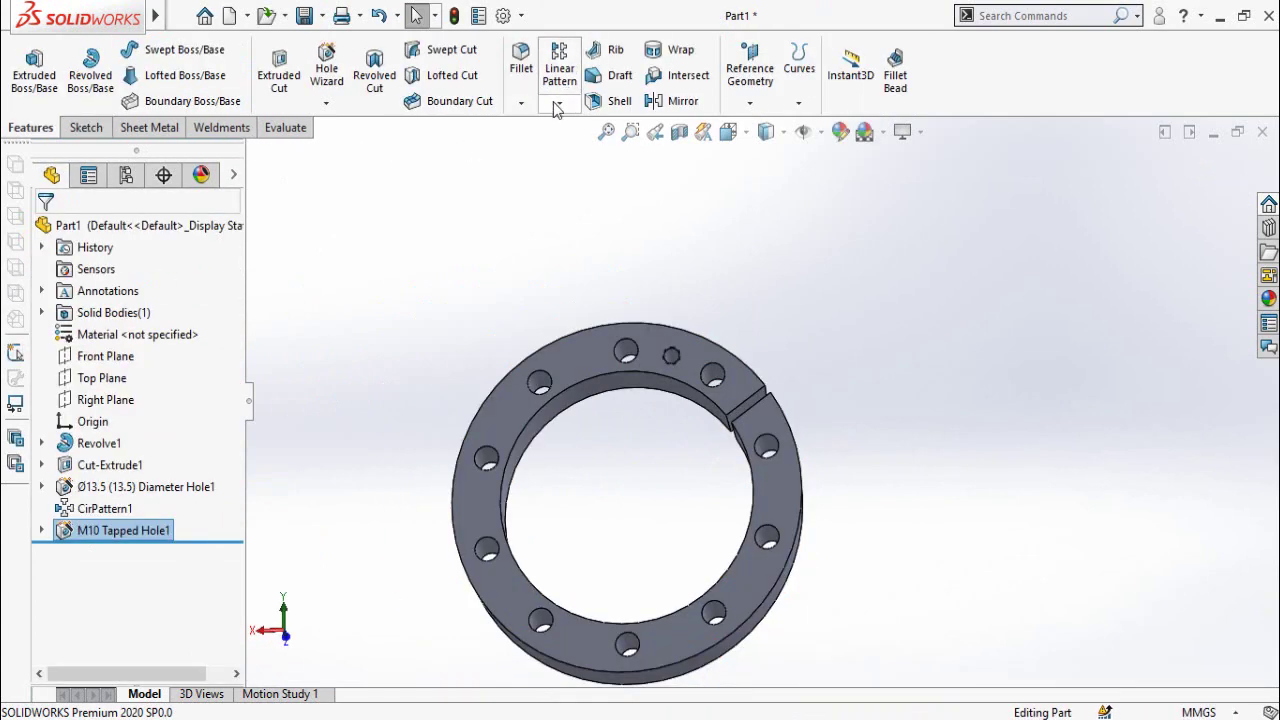
# Circular-pattern the M10 tapped hole around the ring's outer edge with 5 equally spaced instances over 360°
pyautogui.click(558, 104)
pyautogui.click(607, 152)
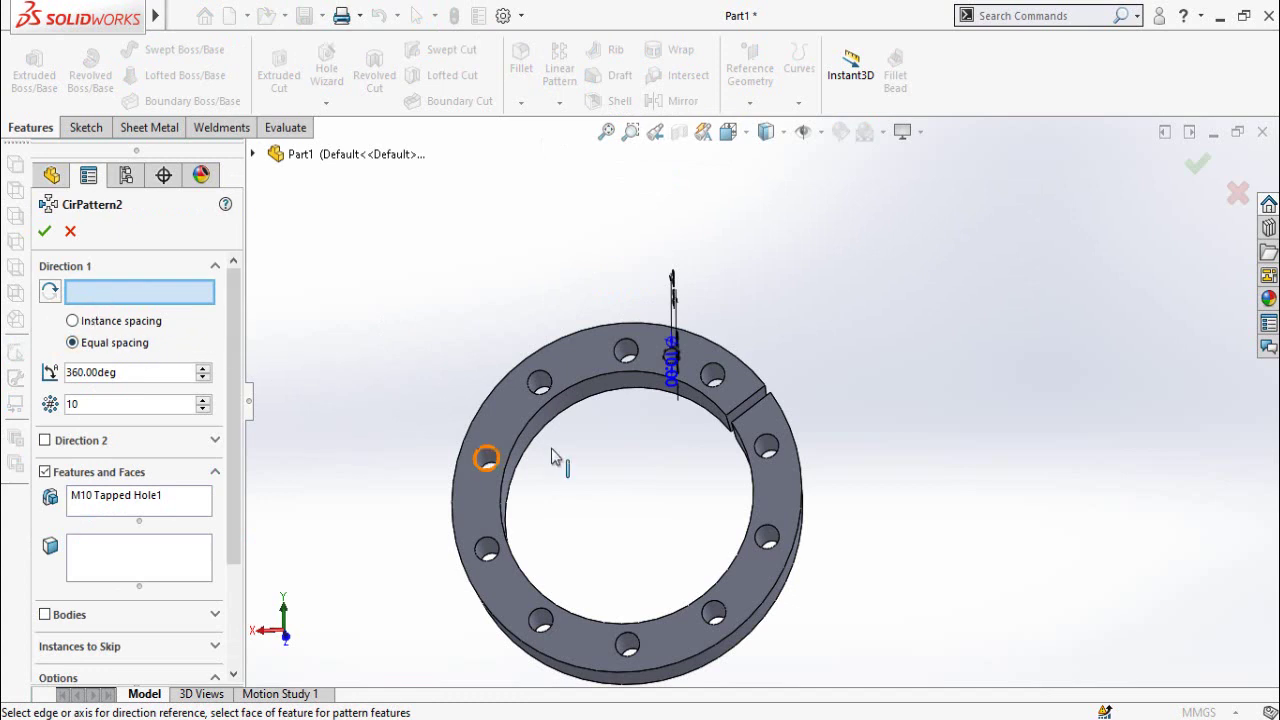
pyautogui.click(491, 391)
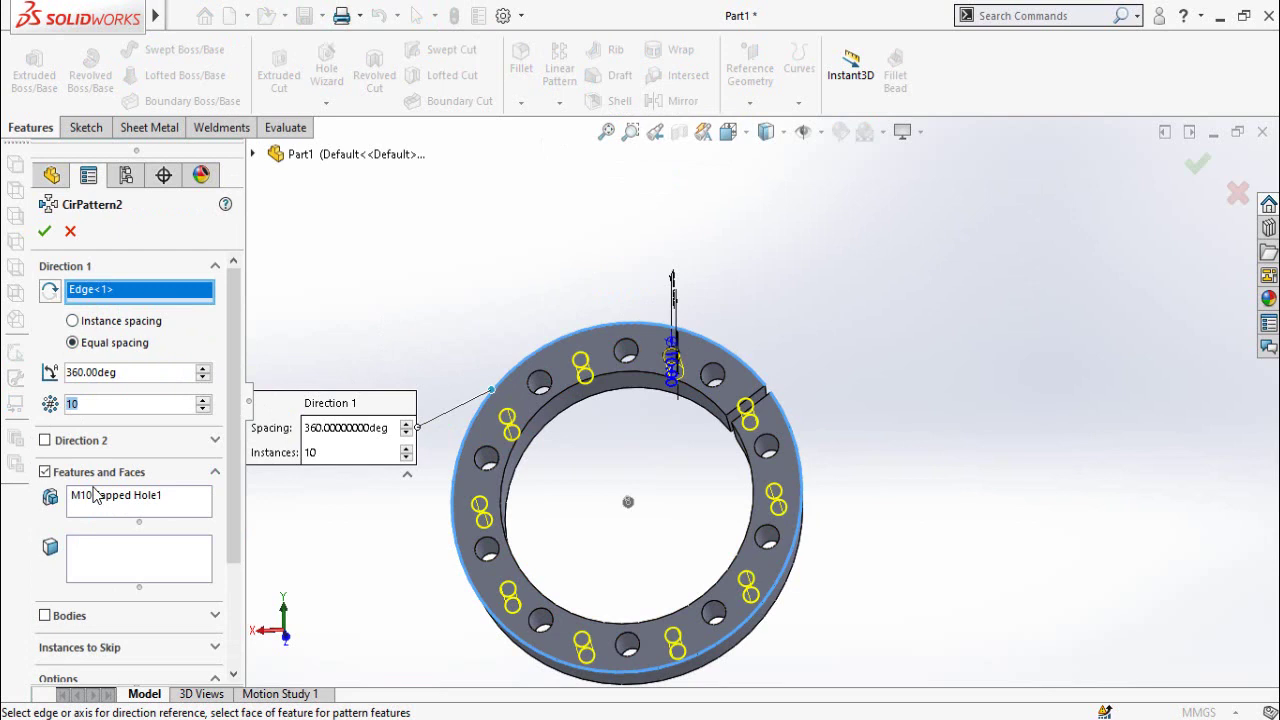
pyautogui.write('5')
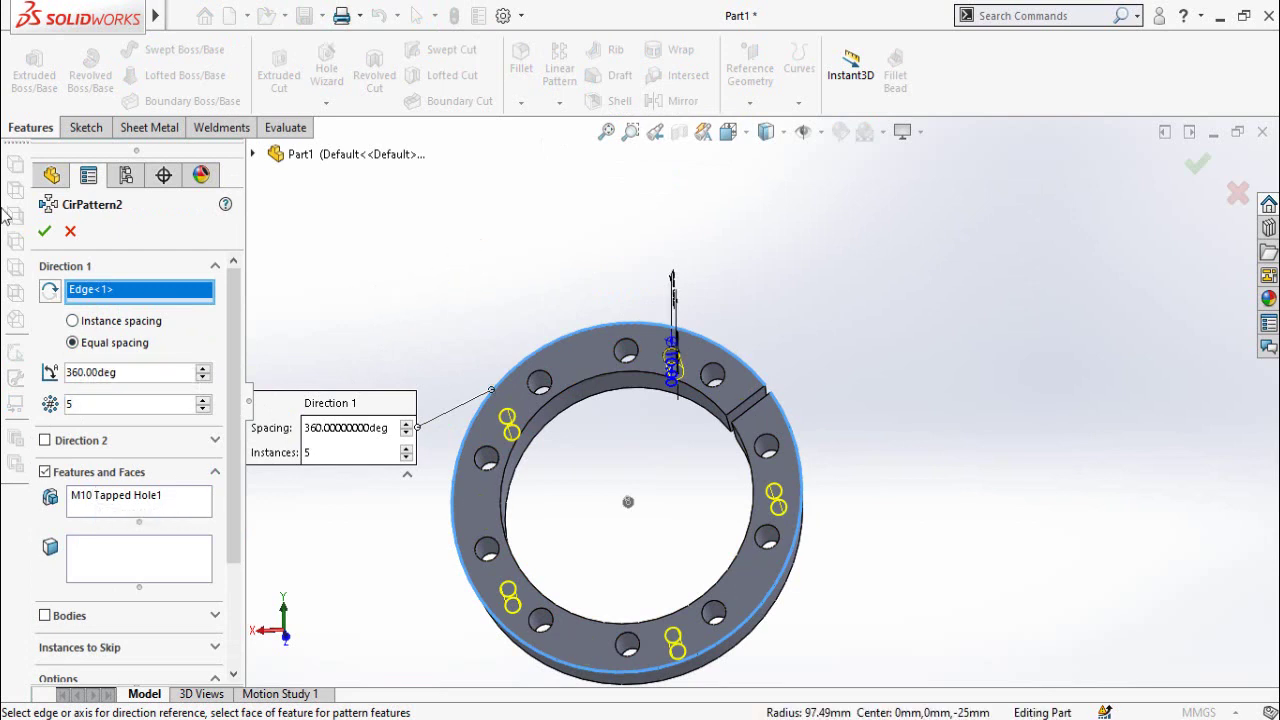
pyautogui.click(47, 232)
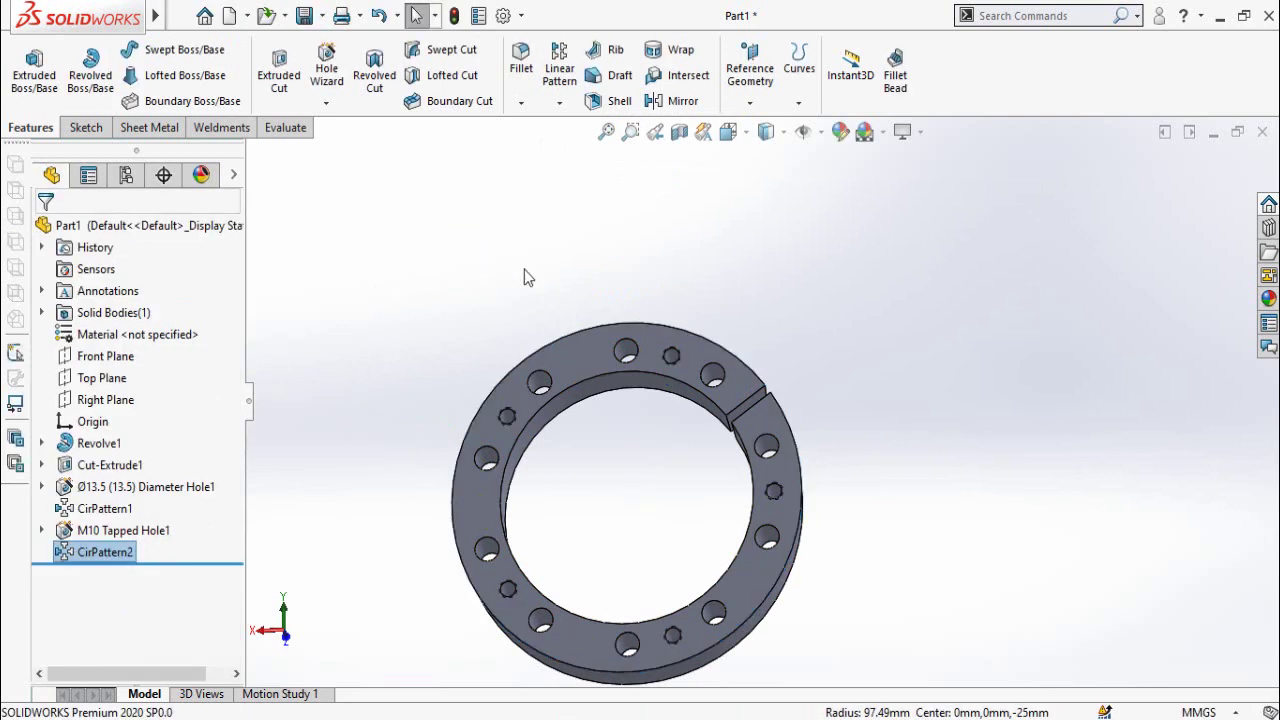
pyautogui.scroll(3, 540, 280)
pyautogui.moveTo(871, 342); pyautogui.dragTo(896, 440, button='middle')
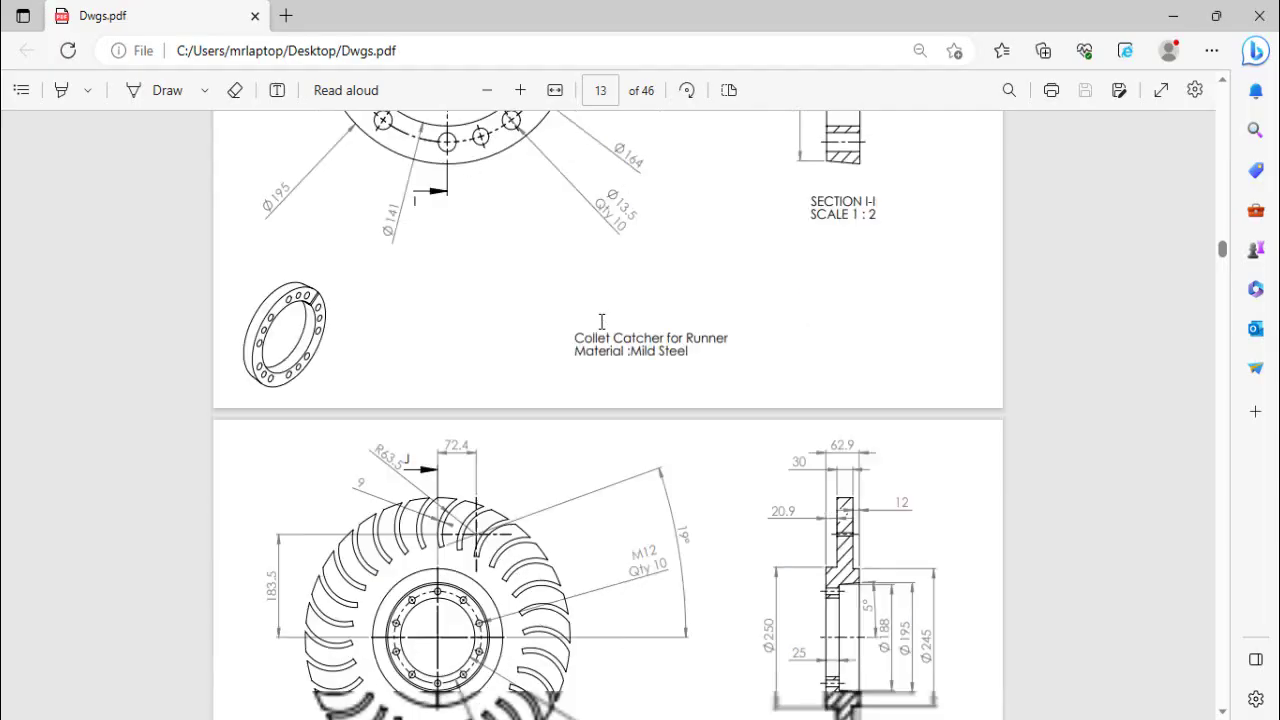
# Consult the Runner Disc drawing and, in a new part, sketch a horizontal centerline about 96 mm long from the origin on the Right Plane
pyautogui.scroll(-4, 400, 236)
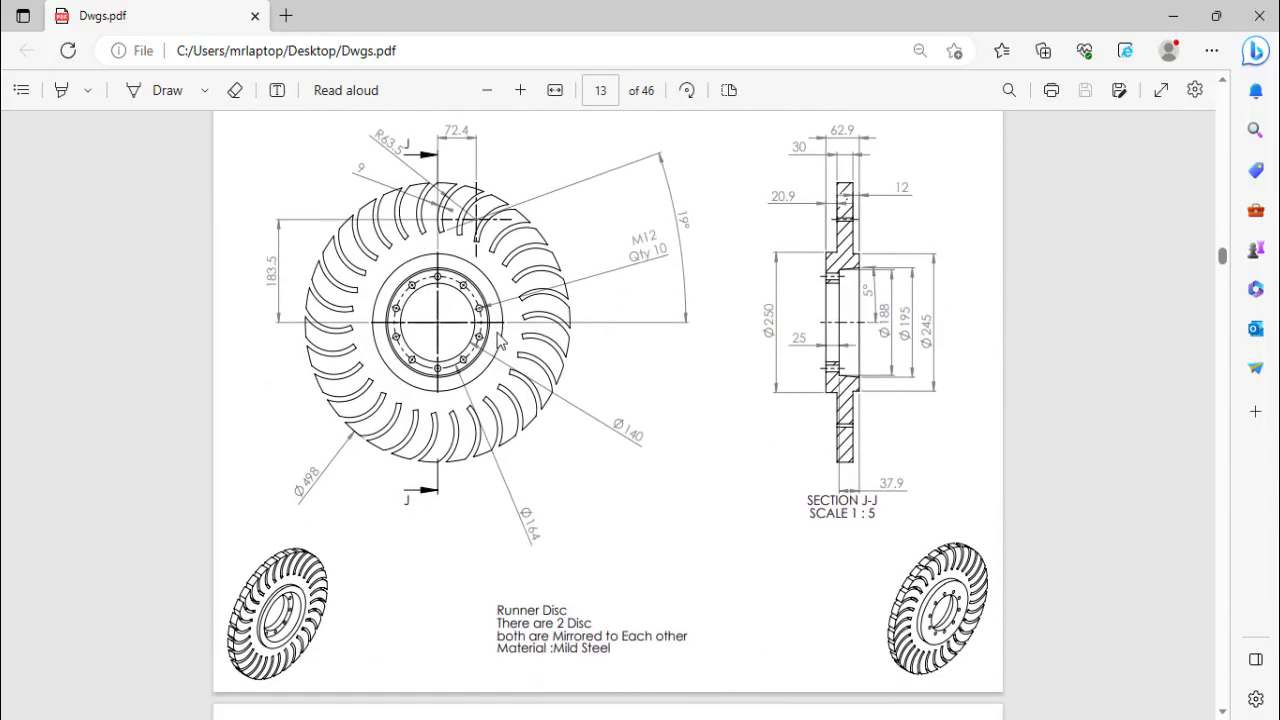
pyautogui.scroll(1, 497, 340)
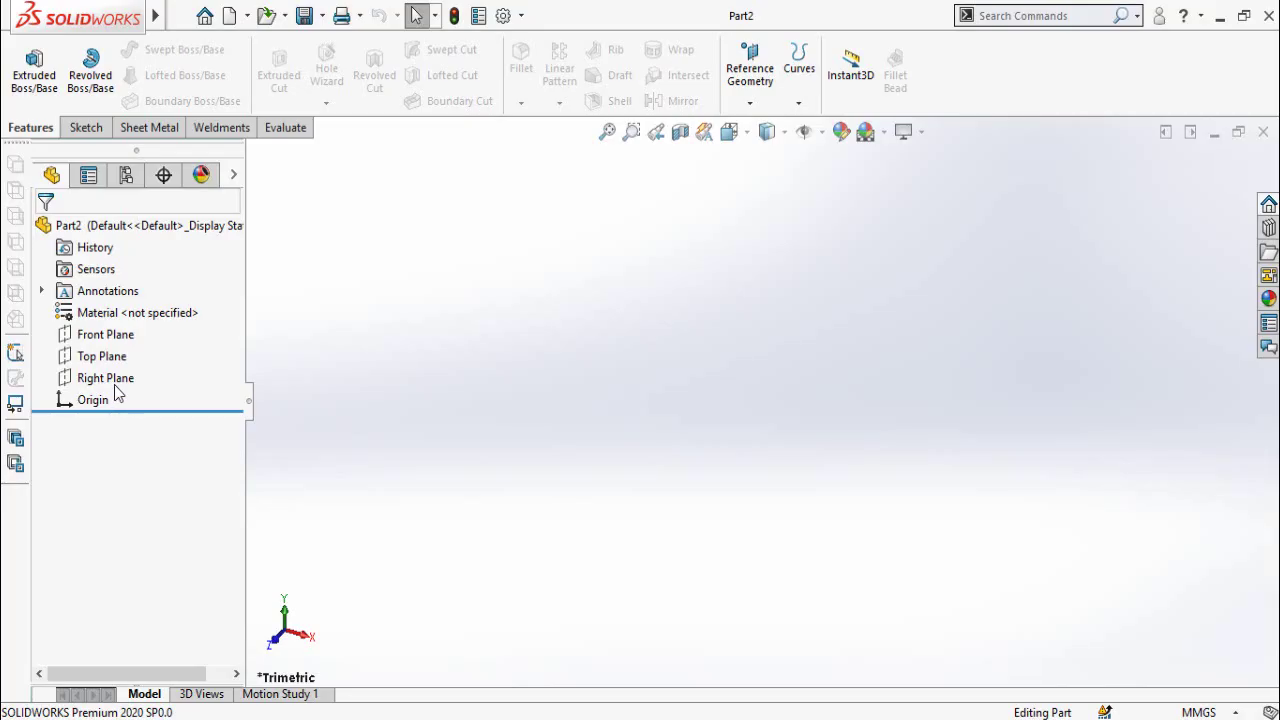
pyautogui.click(95, 377)
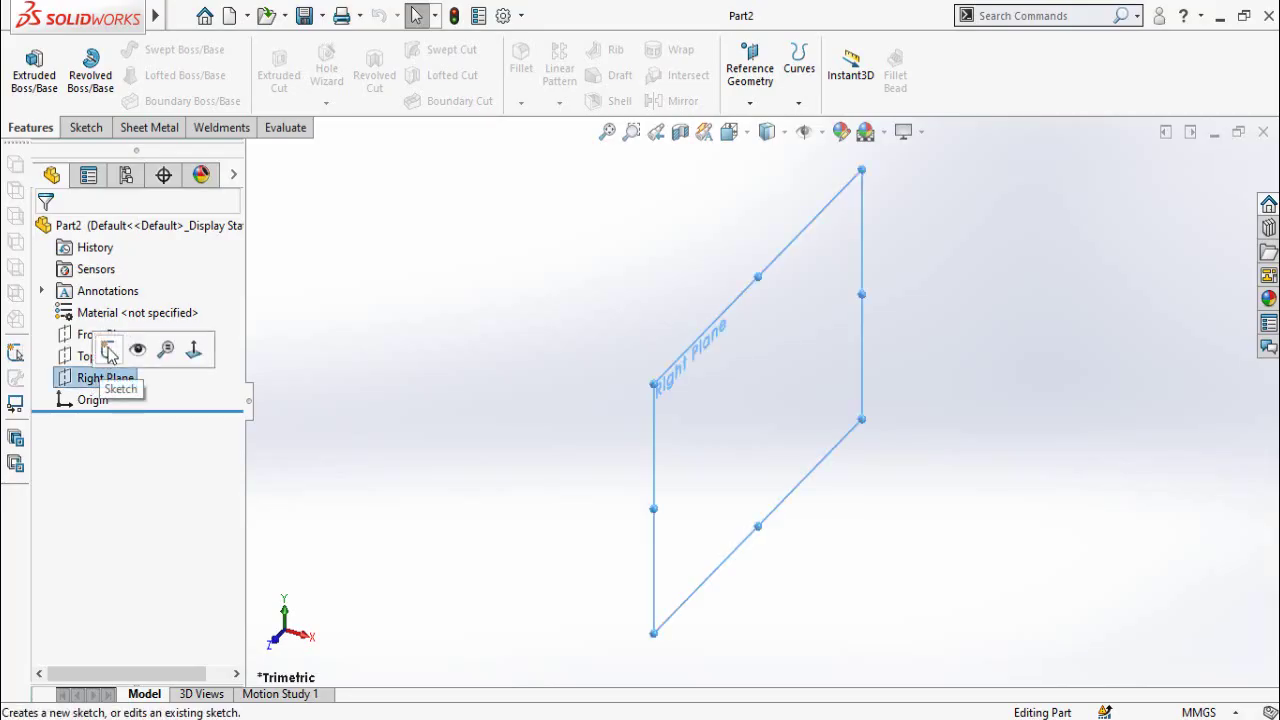
pyautogui.click(108, 350)
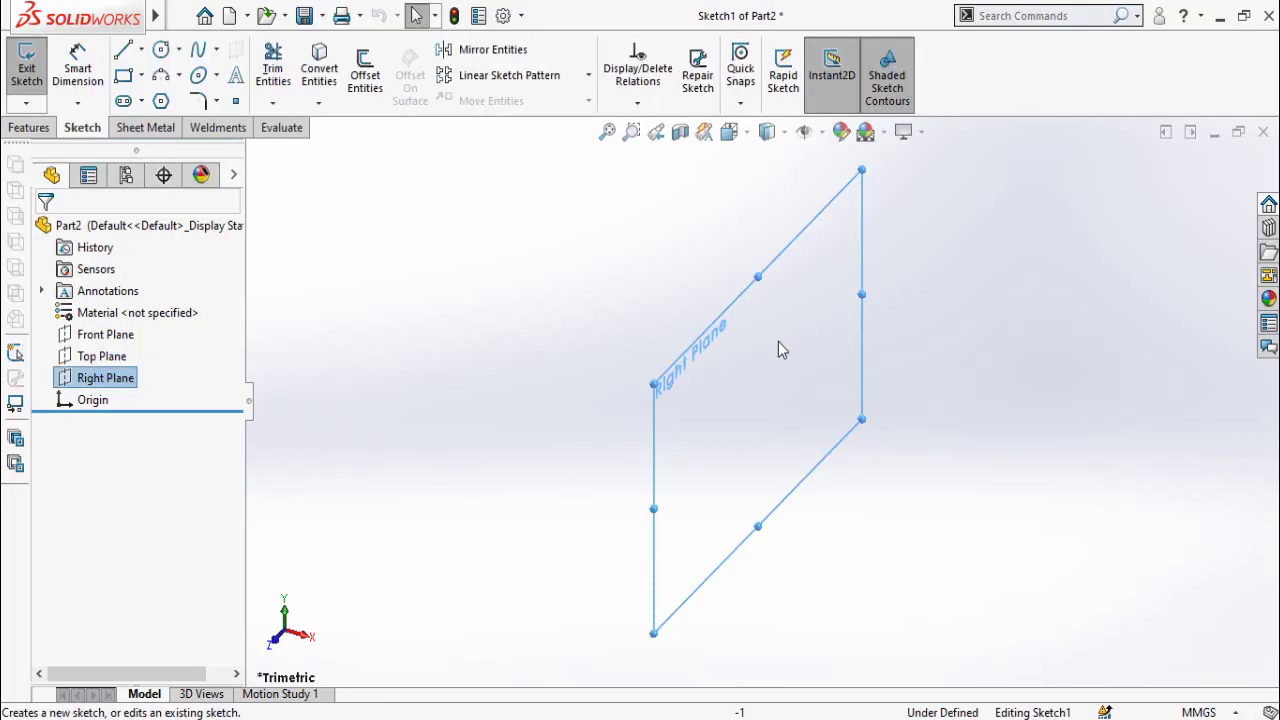
pyautogui.click(142, 50)
pyautogui.click(171, 97)
pyautogui.moveTo(757, 401); pyautogui.dragTo(958, 401)
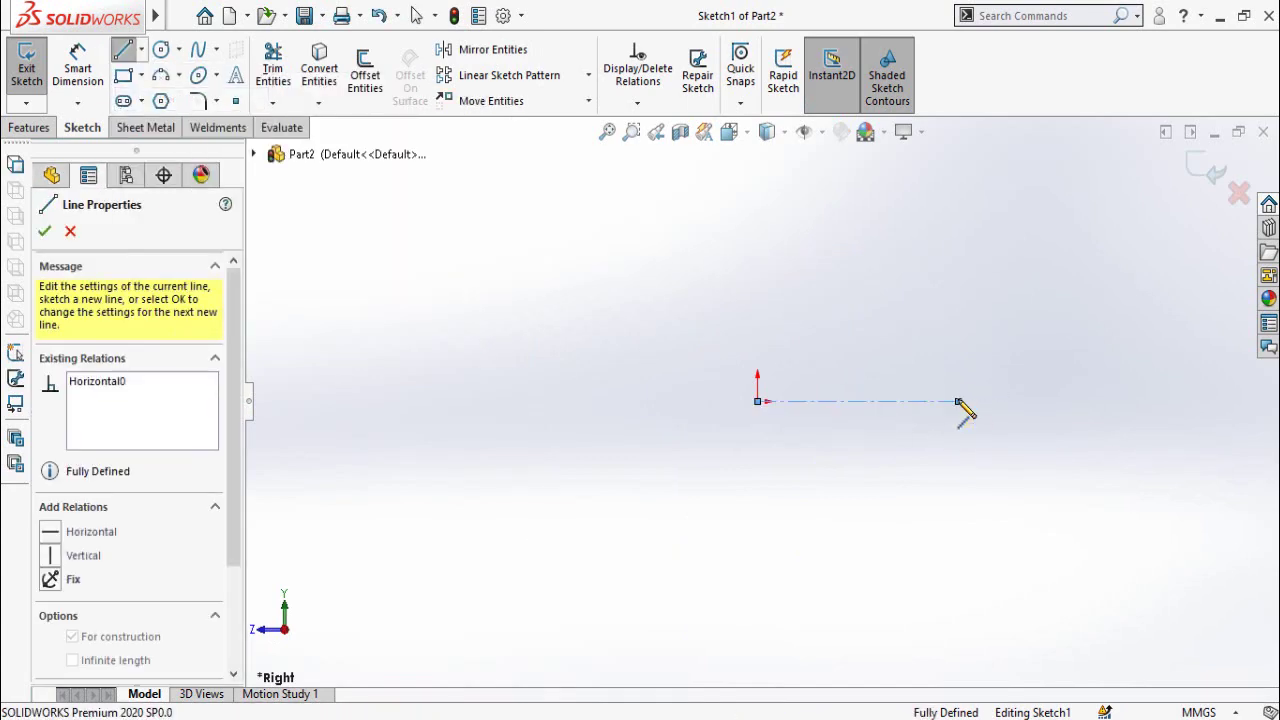
pyautogui.press('Escape')
# Sketch a closed stepped disc profile with a slanted lower edge, about 52 mm wide and reaching about 207 mm above the centerline
pyautogui.press('l')
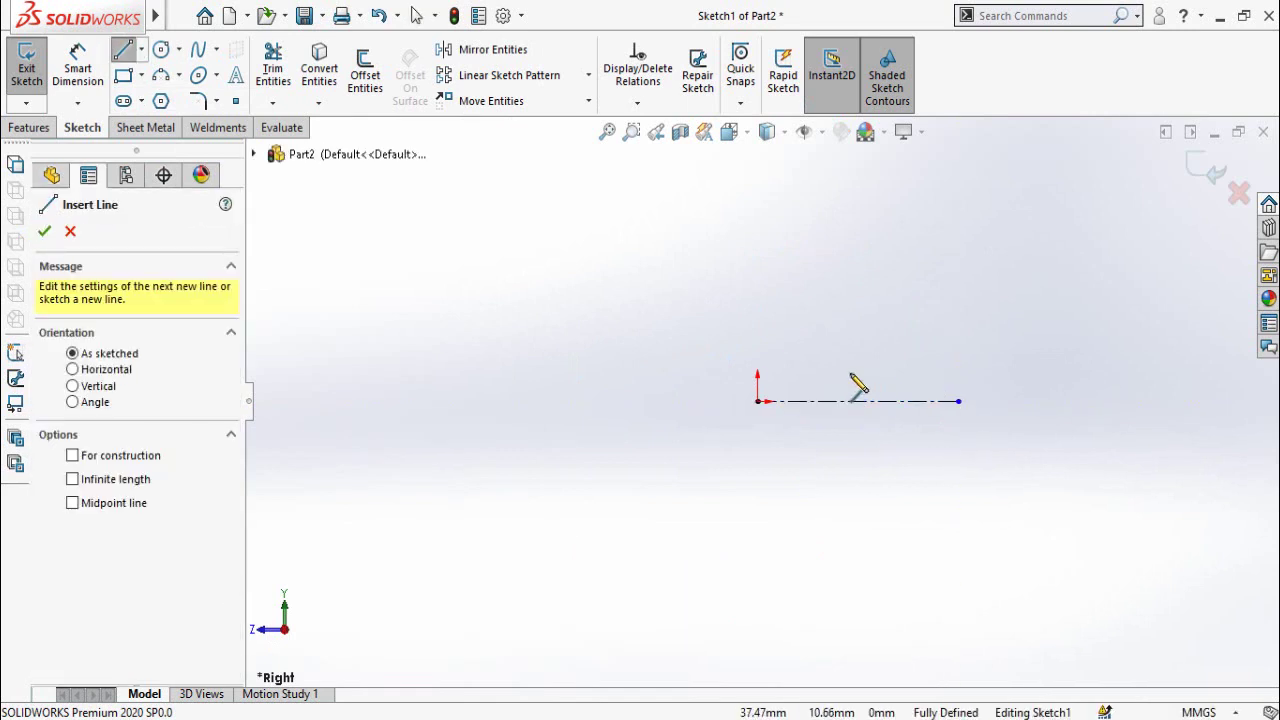
pyautogui.scroll(-2, 860, 300)
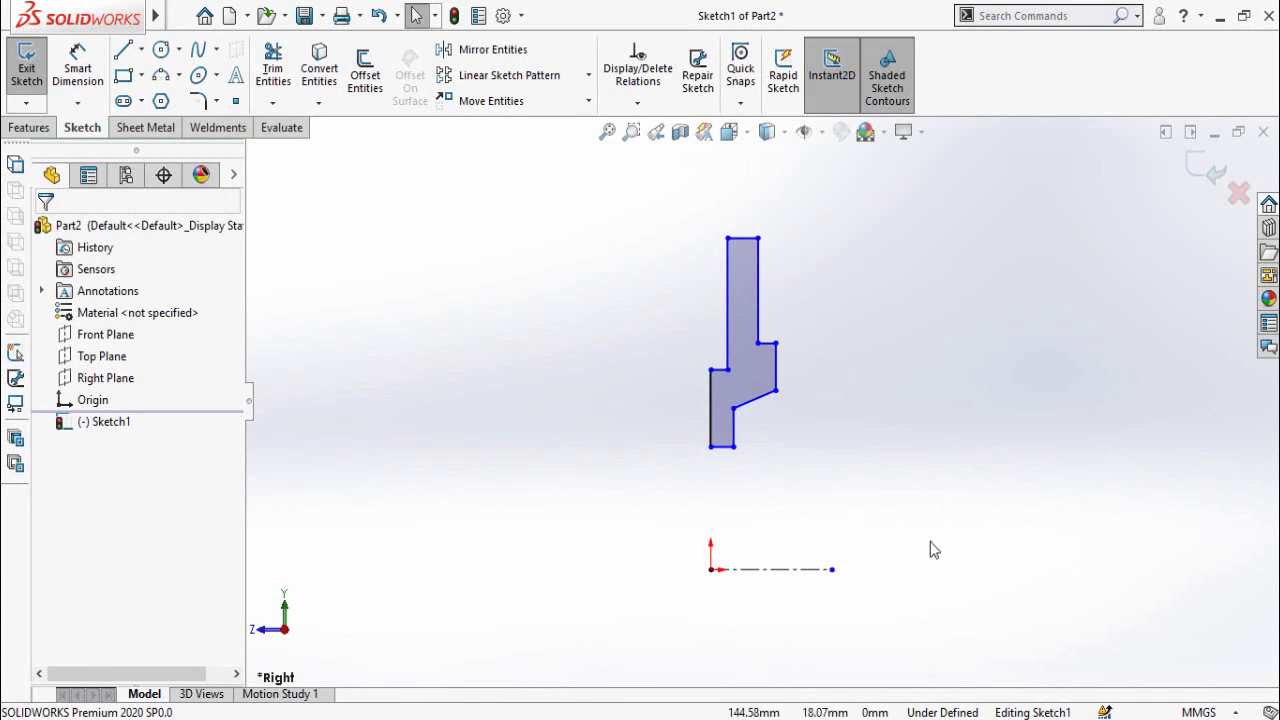
# Dimension the profile's topmost edge about the centerline as a 498 mm diameter
pyautogui.moveTo(930, 550); pyautogui.dragTo(929, 329, button='right')
pyautogui.scroll(2, 912, 428)
pyautogui.scroll(-3, 802, 370)
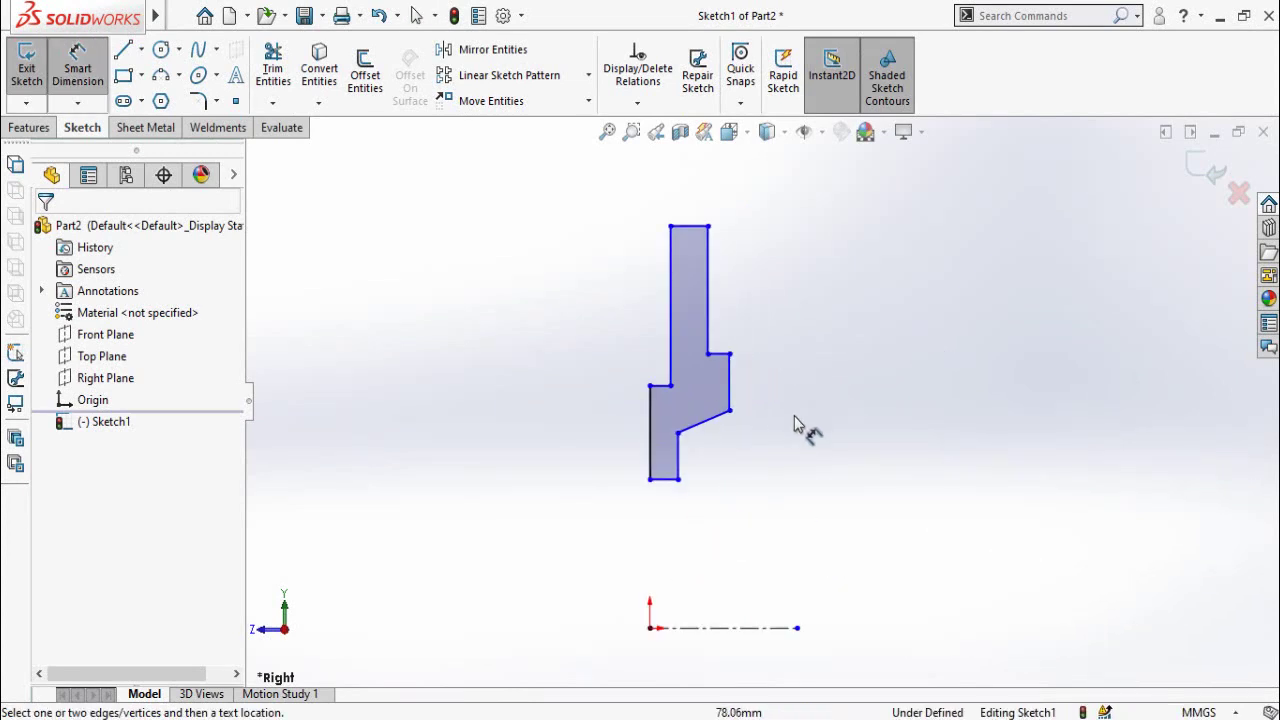
pyautogui.scroll(2, 798, 428)
pyautogui.click(714, 280)
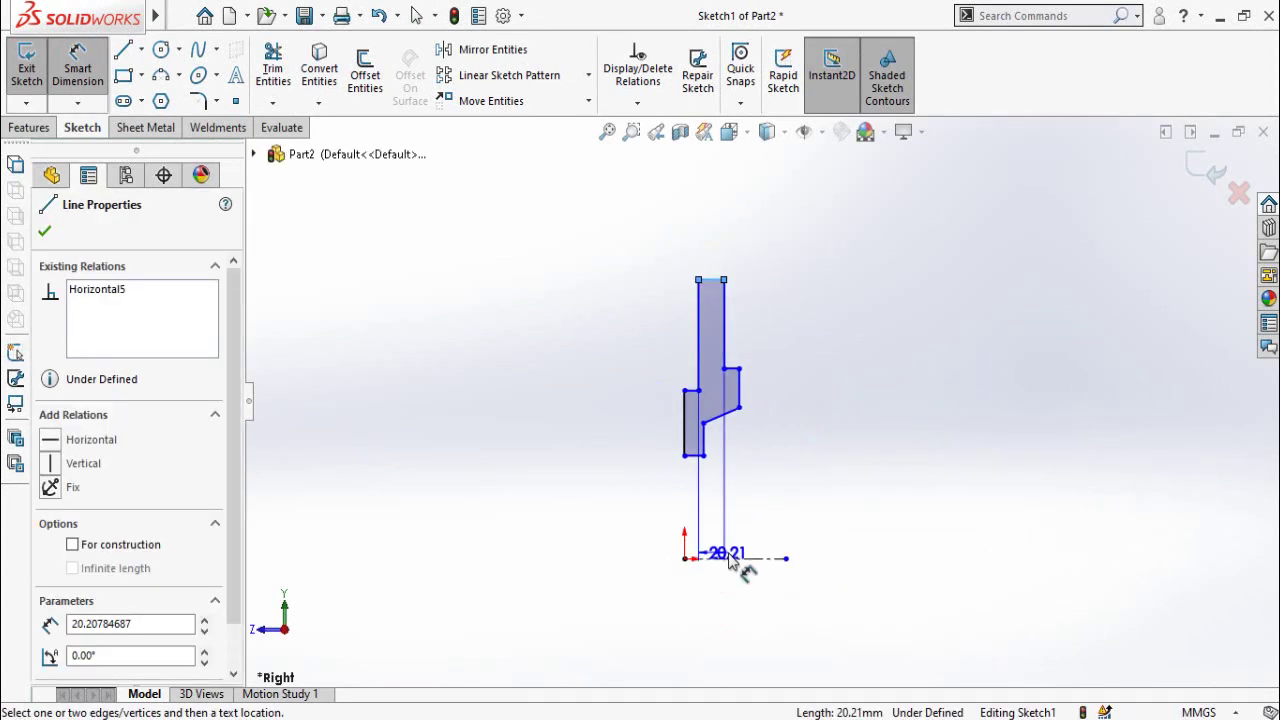
pyautogui.click(730, 558)
pyautogui.click(593, 616)
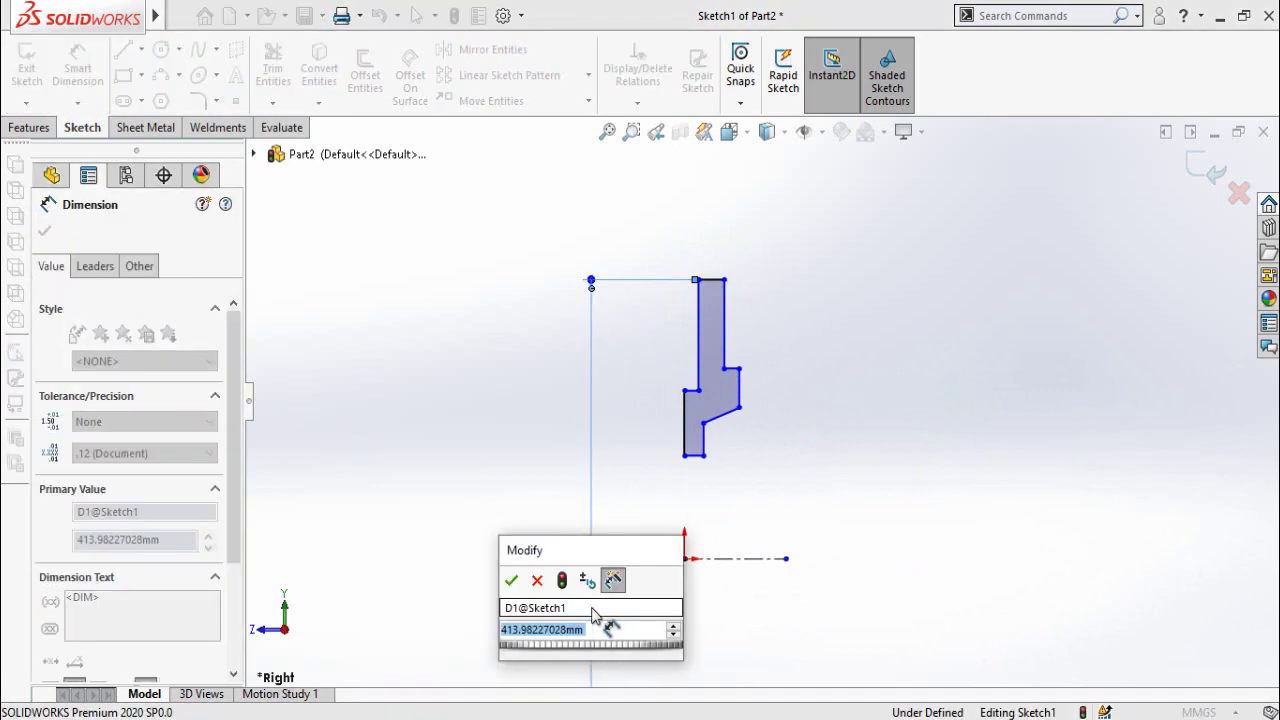
pyautogui.write('498')
pyautogui.press('Return')
# Dimension the hub's upper edge on the origin side about the centerline as a 250 mm diameter
pyautogui.click(700, 368)
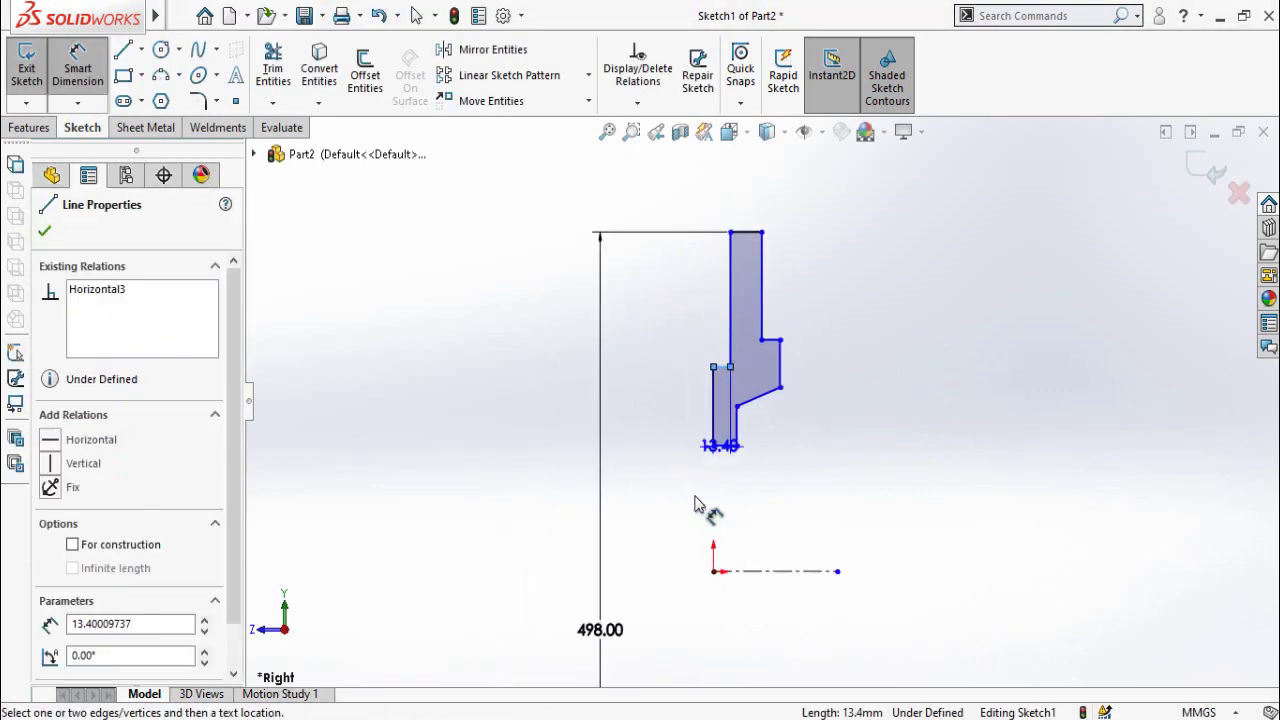
pyautogui.click(755, 571)
pyautogui.click(680, 605)
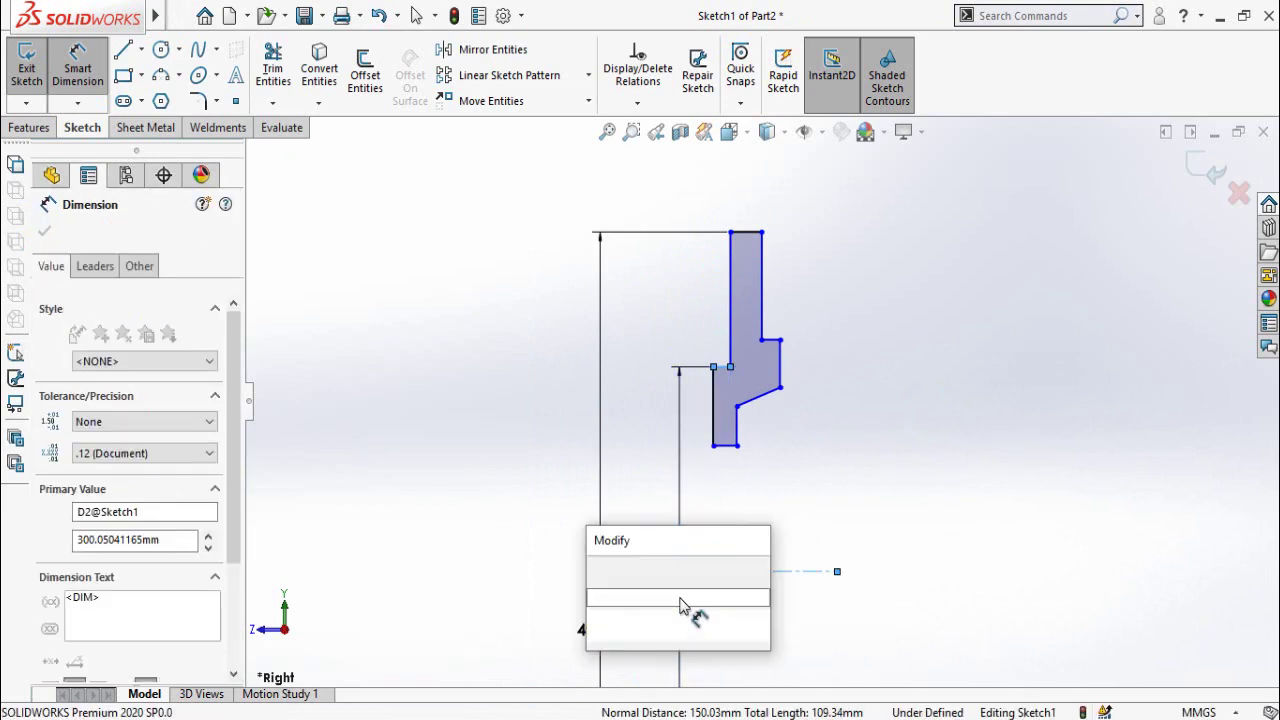
pyautogui.write('25')
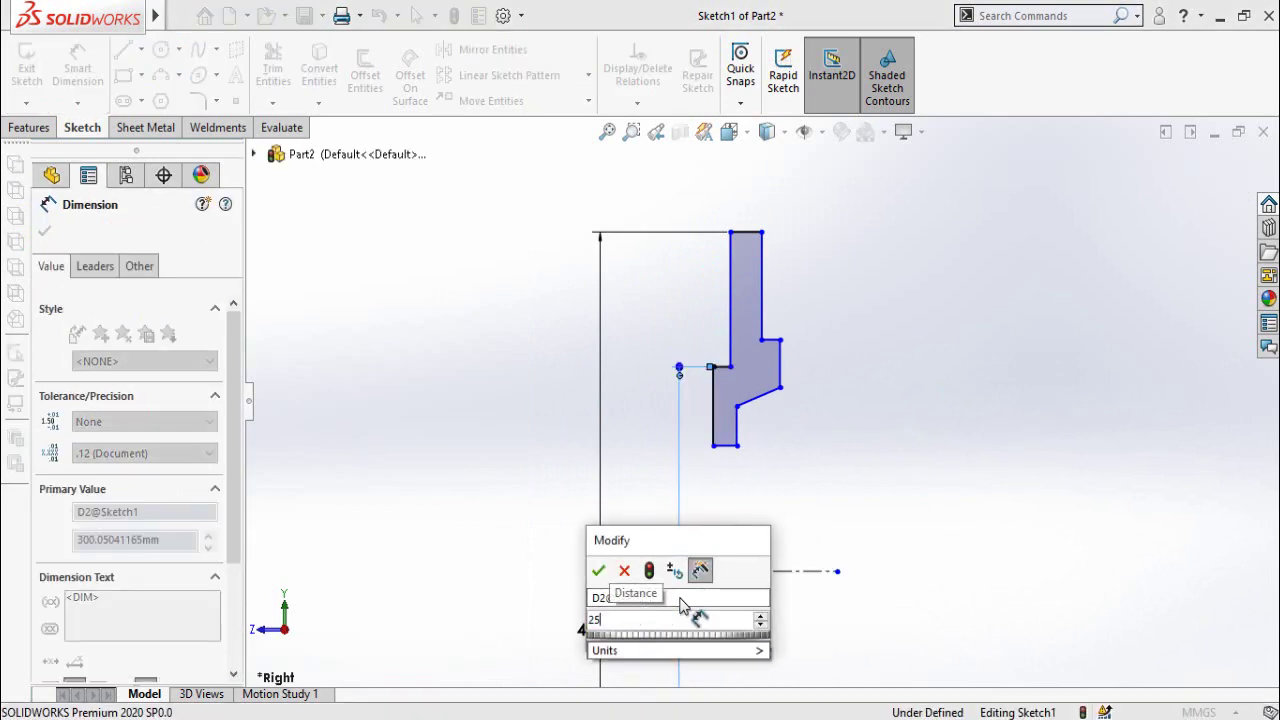
pyautogui.write('0')
pyautogui.press('Return')
# Dimension the hub's upper edge on the side away from the origin about the centerline as a 245 mm diameter
pyautogui.click(702, 318)
pyautogui.scroll(1, 750, 450)
pyautogui.click(747, 528)
pyautogui.click(855, 608)
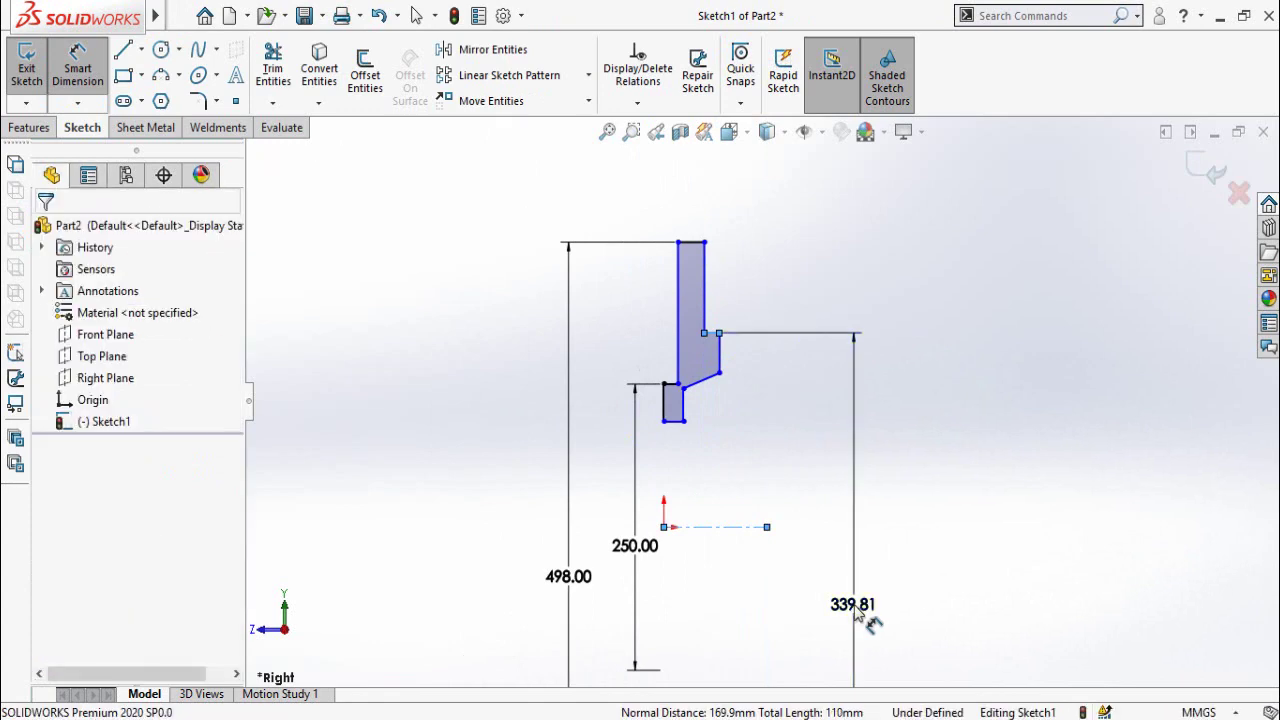
pyautogui.write('245')
pyautogui.press('Return')
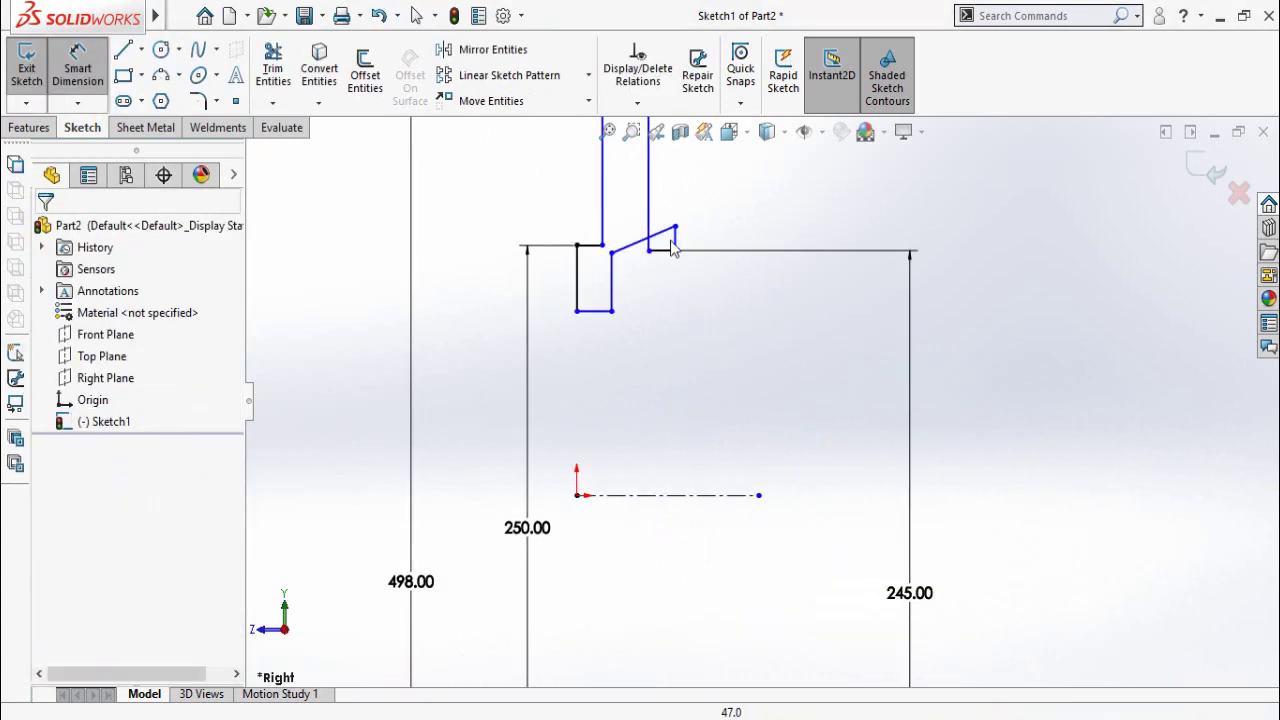
# Move the slanted edge's two endpoints down below the 245 mm step so the profile does not cross itself
pyautogui.press('Escape')
pyautogui.click(676, 254)
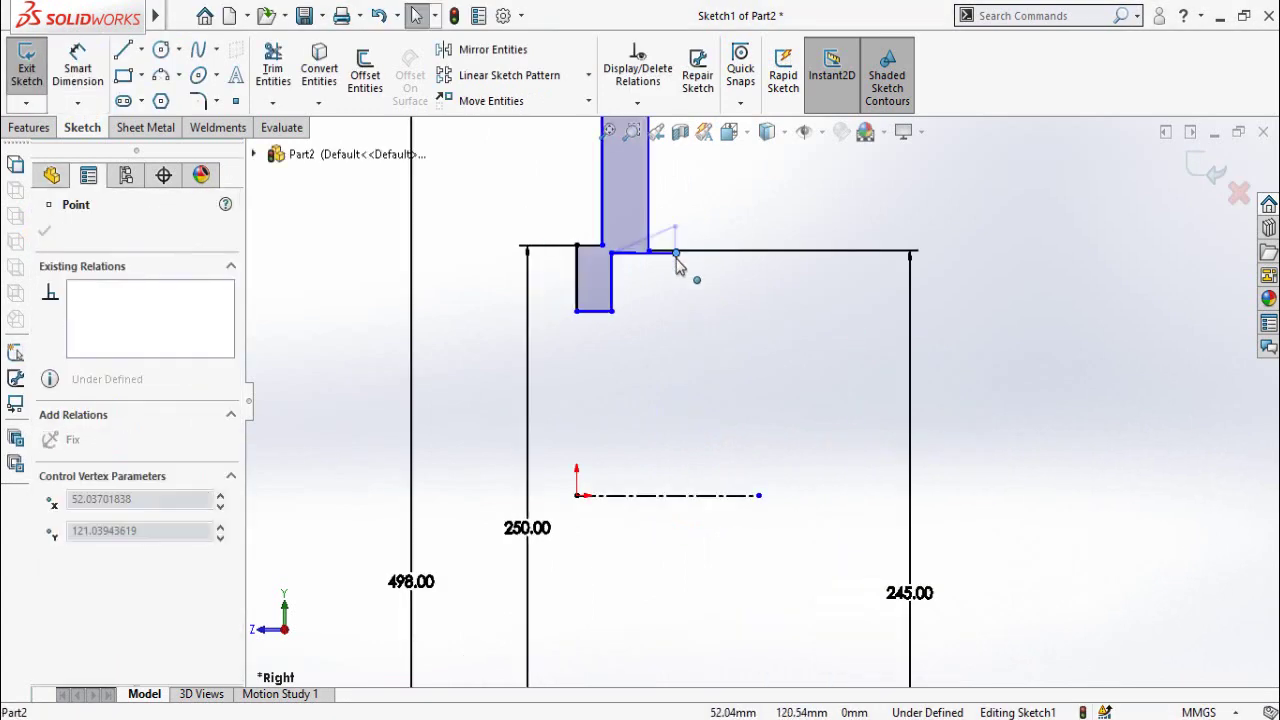
pyautogui.moveTo(615, 260)
pyautogui.mouseDown()
pyautogui.moveTo(618, 288)
pyautogui.moveTo(601, 285)
pyautogui.moveTo(617, 301)
pyautogui.mouseUp()
pyautogui.click(611, 284)
pyautogui.click(730, 392)
pyautogui.scroll(2, 782, 413)
# Dimension the profile's lowest edge about the centerline as a 140 mm diameter
pyautogui.moveTo(782, 413); pyautogui.dragTo(916, 266, button='right')
pyautogui.scroll(1, 656, 420)
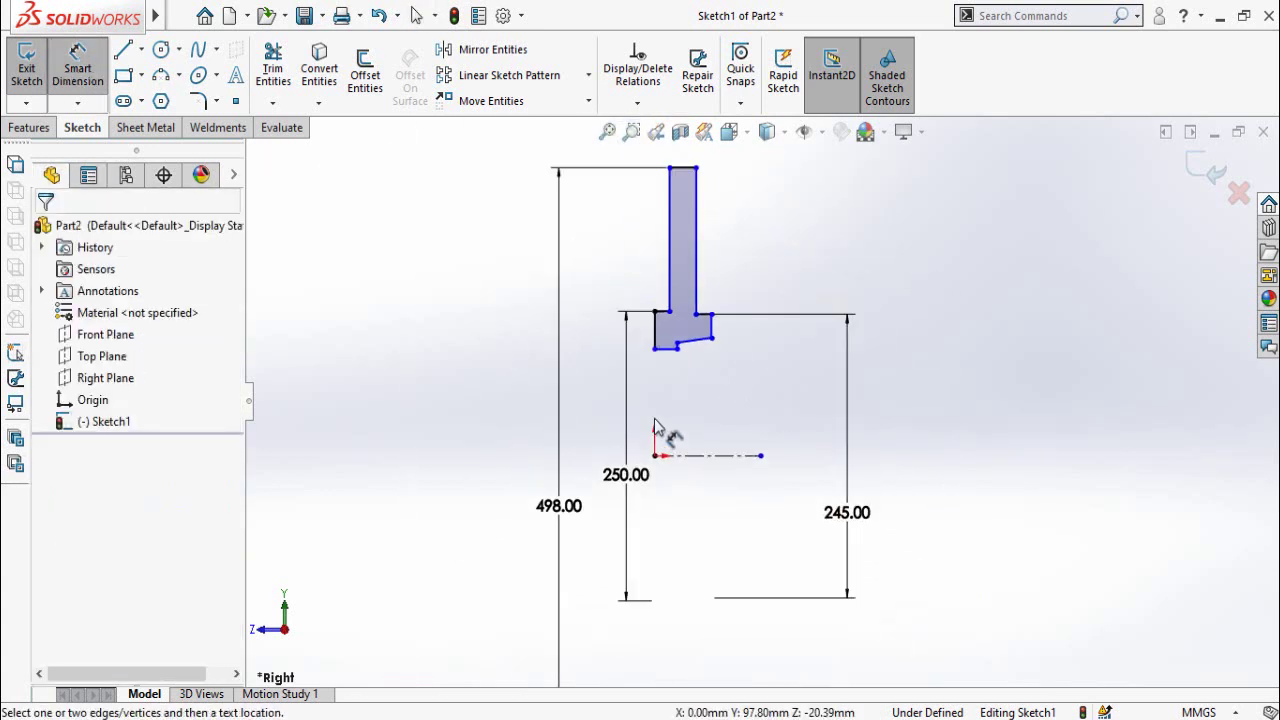
pyautogui.scroll(-2, 662, 387)
pyautogui.click(677, 335)
pyautogui.click(714, 483)
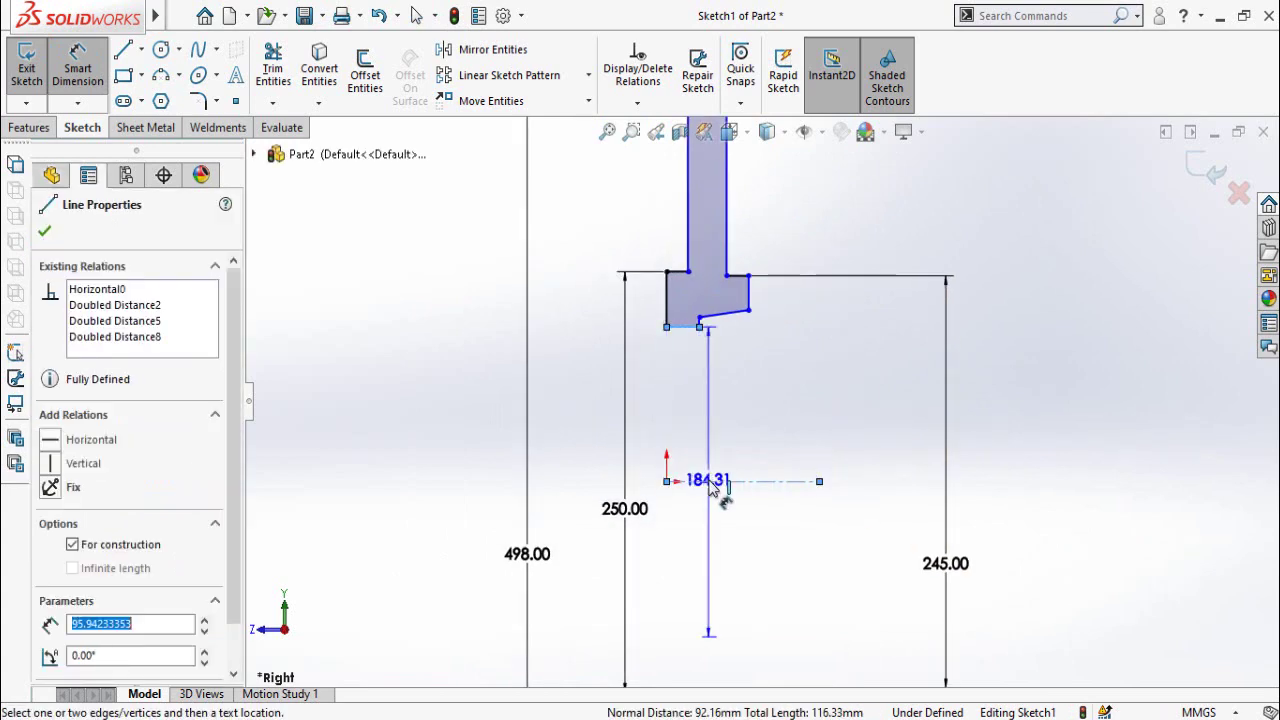
pyautogui.click(477, 509)
pyautogui.write('140')
pyautogui.press('Return')
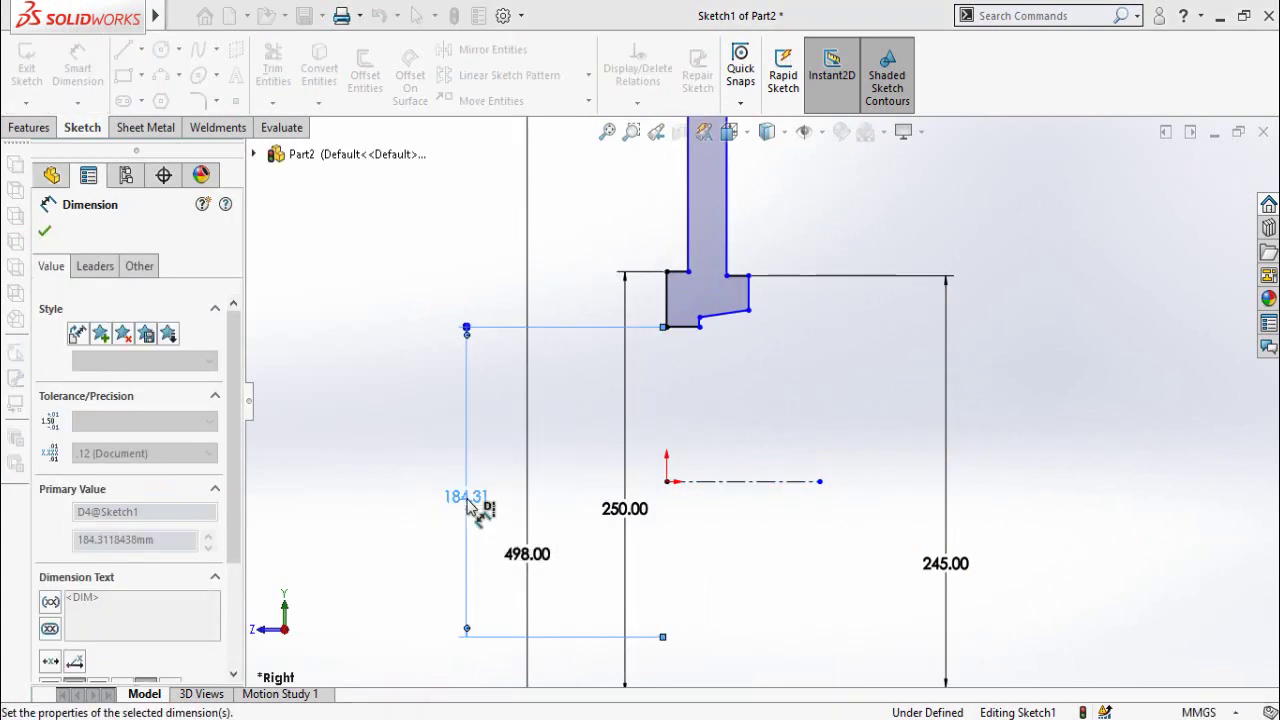
pyautogui.click(382, 437)
# Dimension the outer endpoint of the slanted edge about the centerline as a 195 mm diameter
pyautogui.scroll(-1, 600, 304)
pyautogui.click(599, 302)
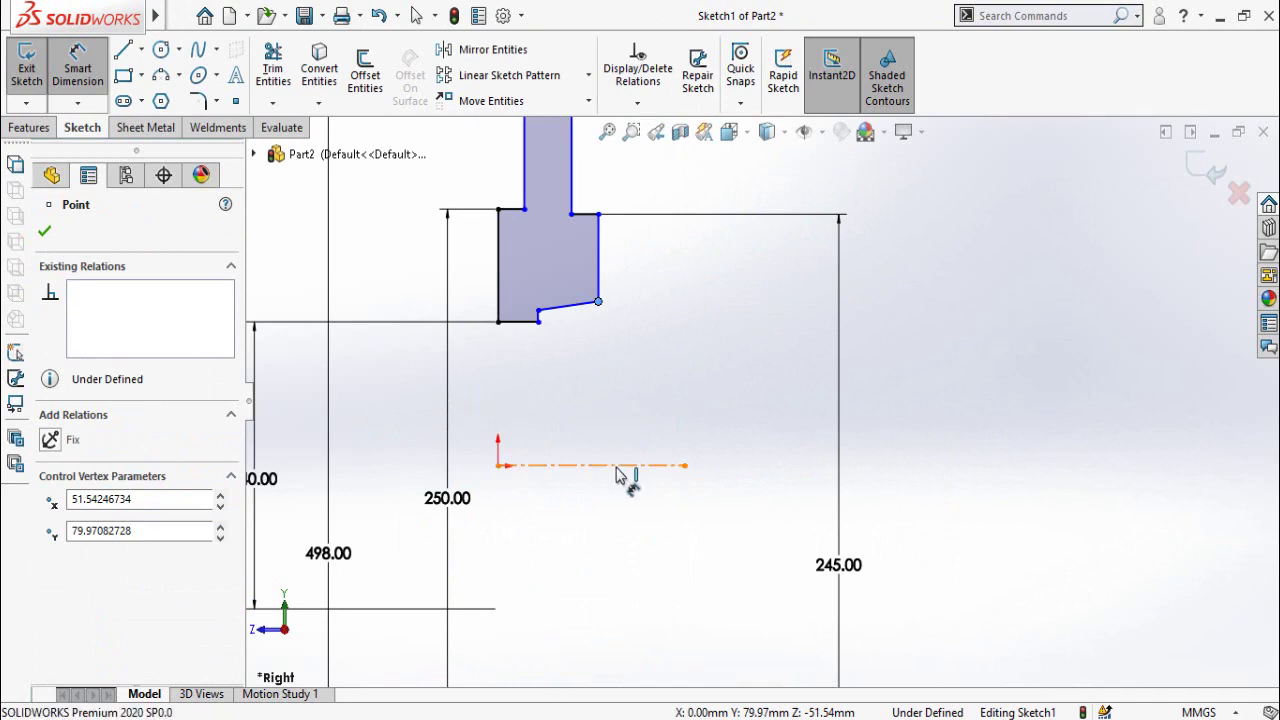
pyautogui.click(622, 465)
pyautogui.click(776, 546)
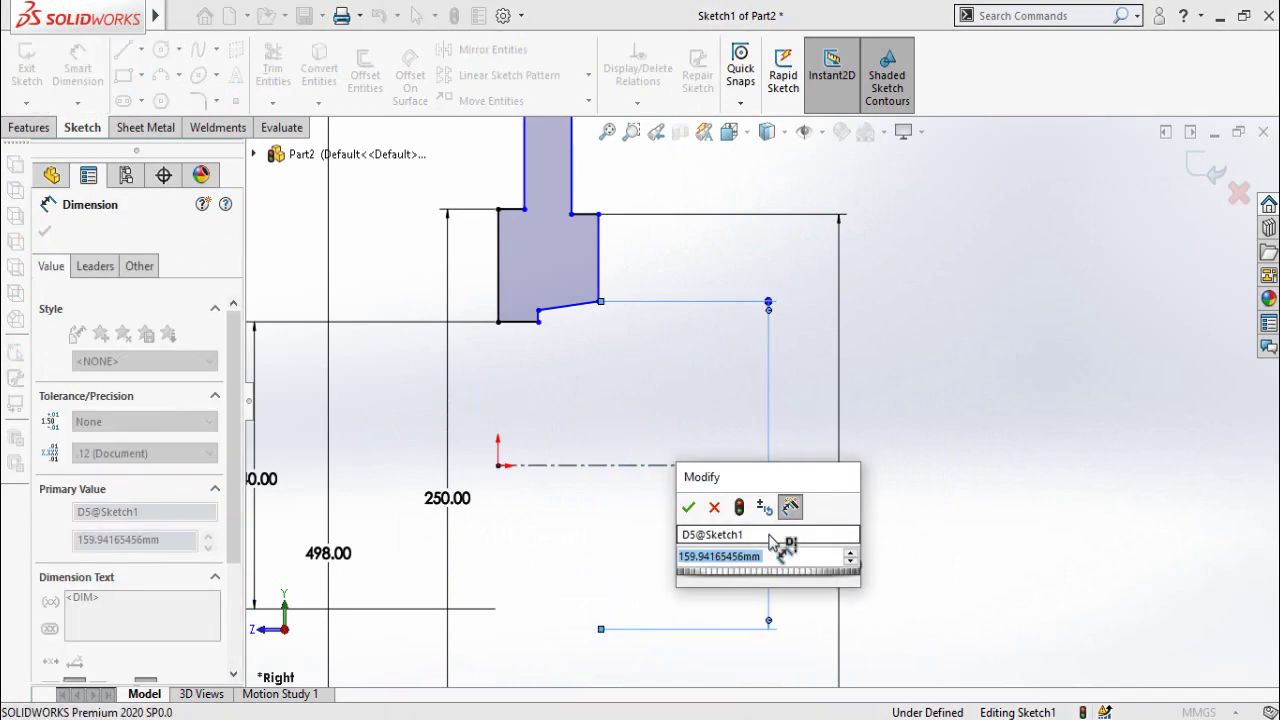
pyautogui.write('195')
pyautogui.press('Return')
pyautogui.click(626, 406)
# Set the angle between the slanted edge and the centerline to 5°
pyautogui.scroll(-1, 626, 406)
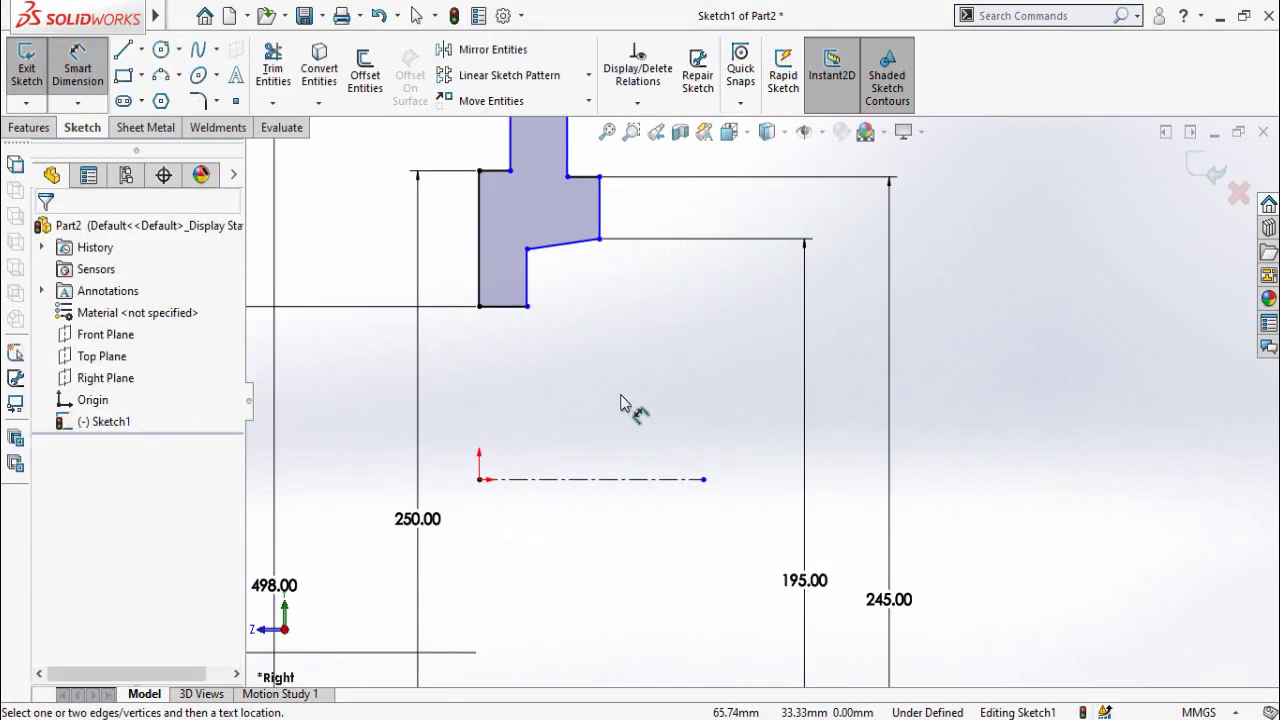
pyautogui.click(559, 262)
pyautogui.click(558, 479)
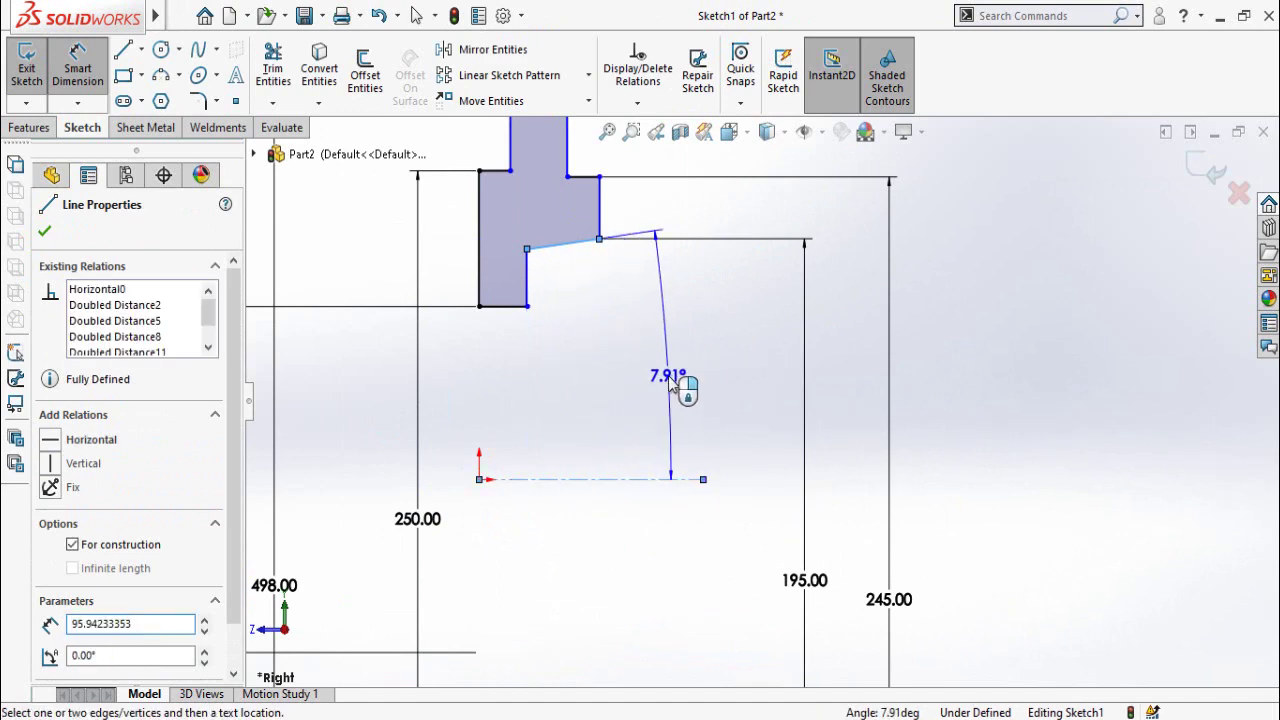
pyautogui.click(670, 383)
pyautogui.write('5')
pyautogui.press('Return')
# Dimension the profile's overall width between its two outermost vertical edges as 62.9 mm
pyautogui.scroll(5, 706, 290)
pyautogui.scroll(-4, 706, 284)
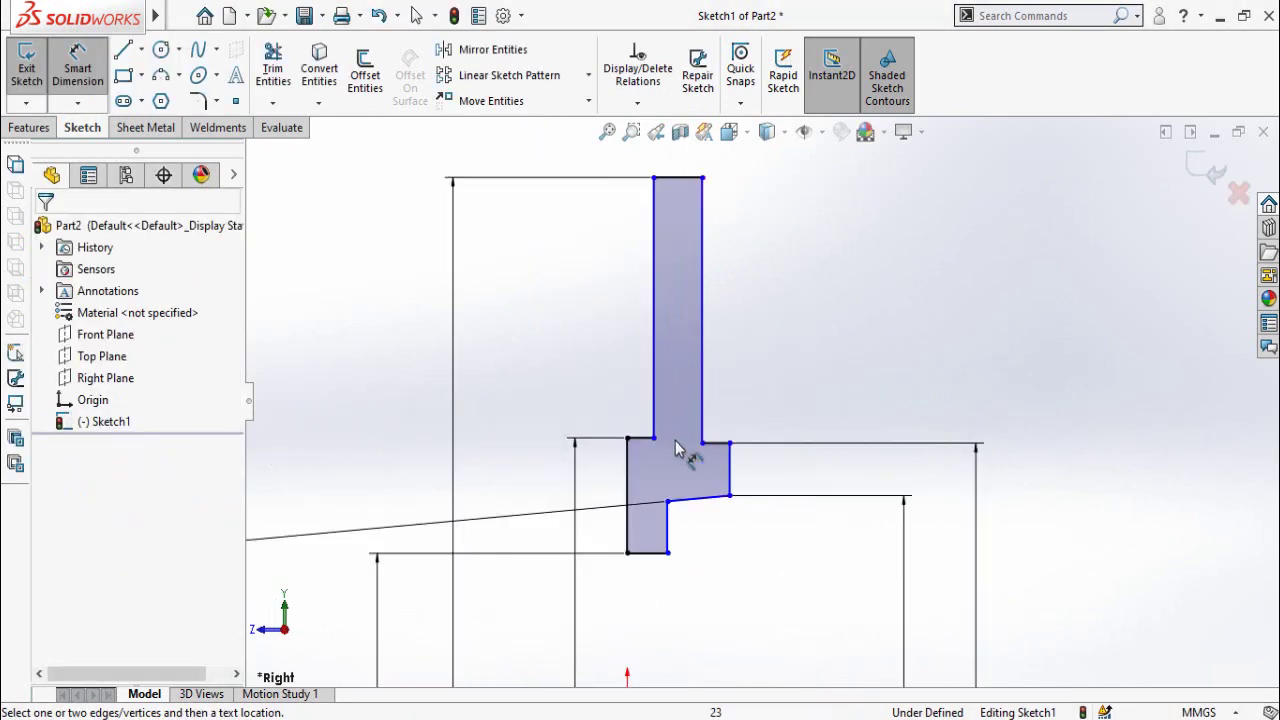
pyautogui.scroll(2, 675, 449)
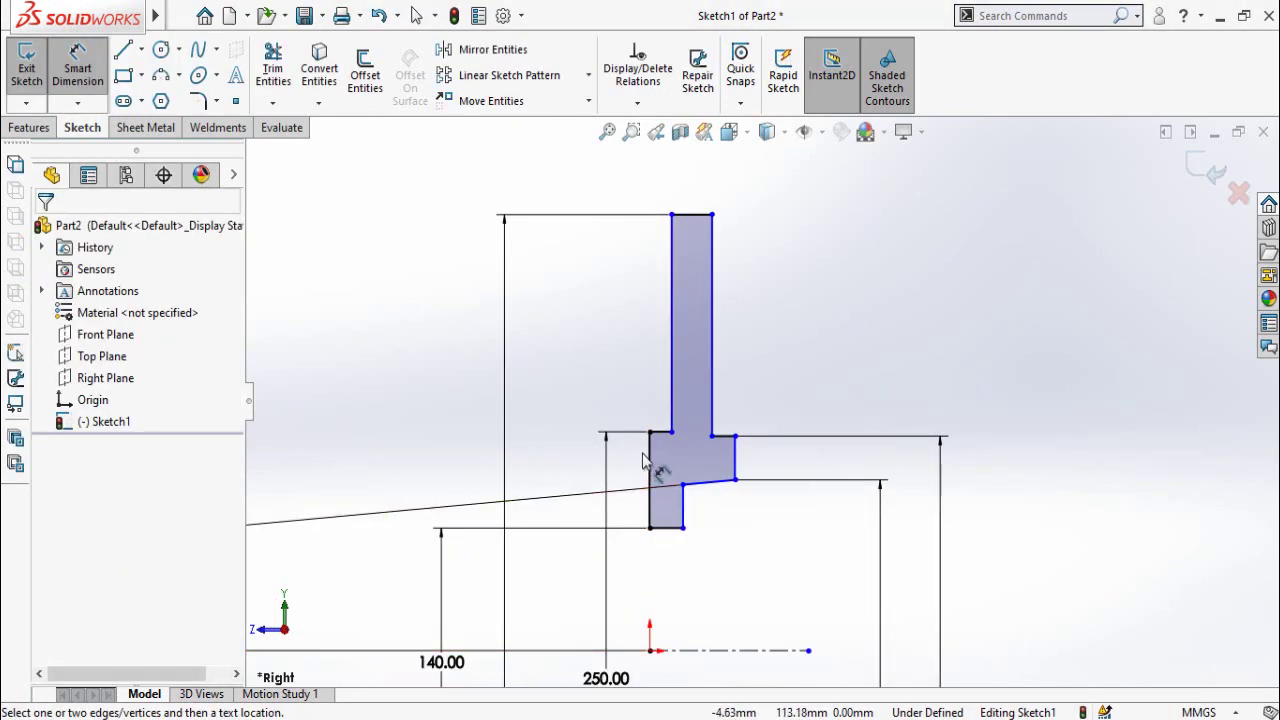
pyautogui.click(649, 461)
pyautogui.scroll(3, 745, 420)
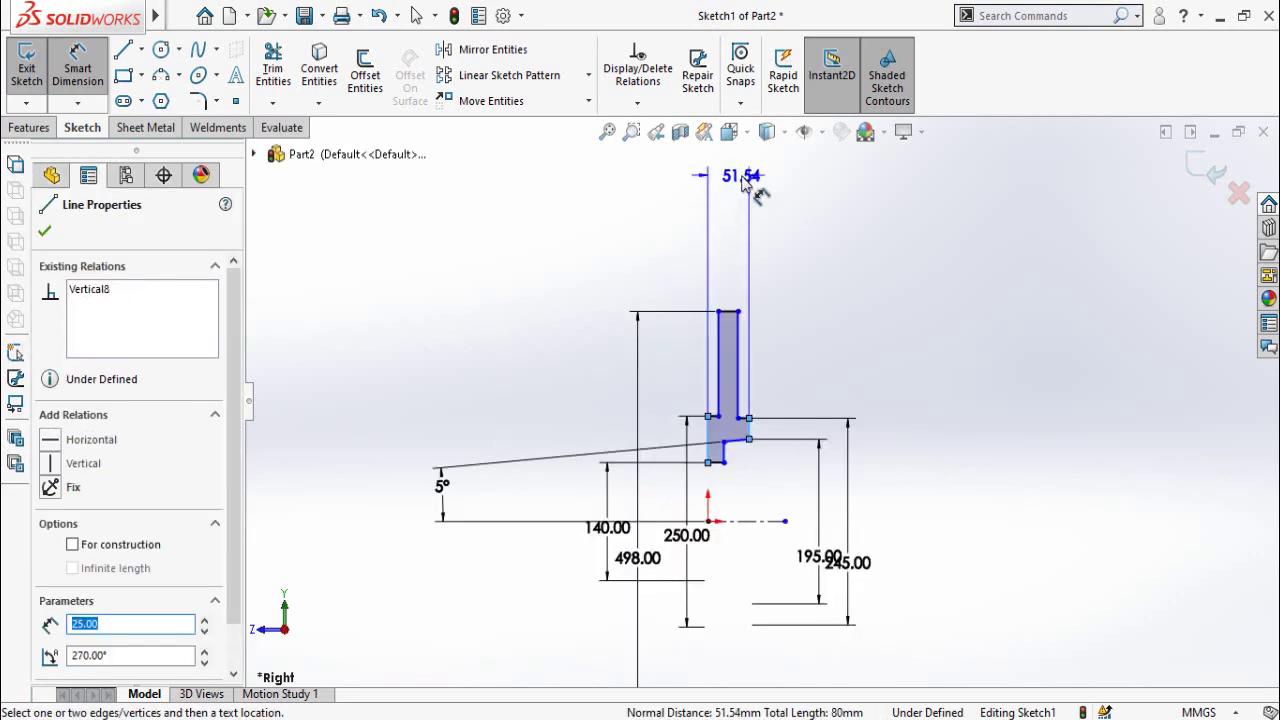
pyautogui.click(745, 182)
# Set the length of the hub's short upper edge beside the upright web to 20.9 mm
pyautogui.click(708, 406)
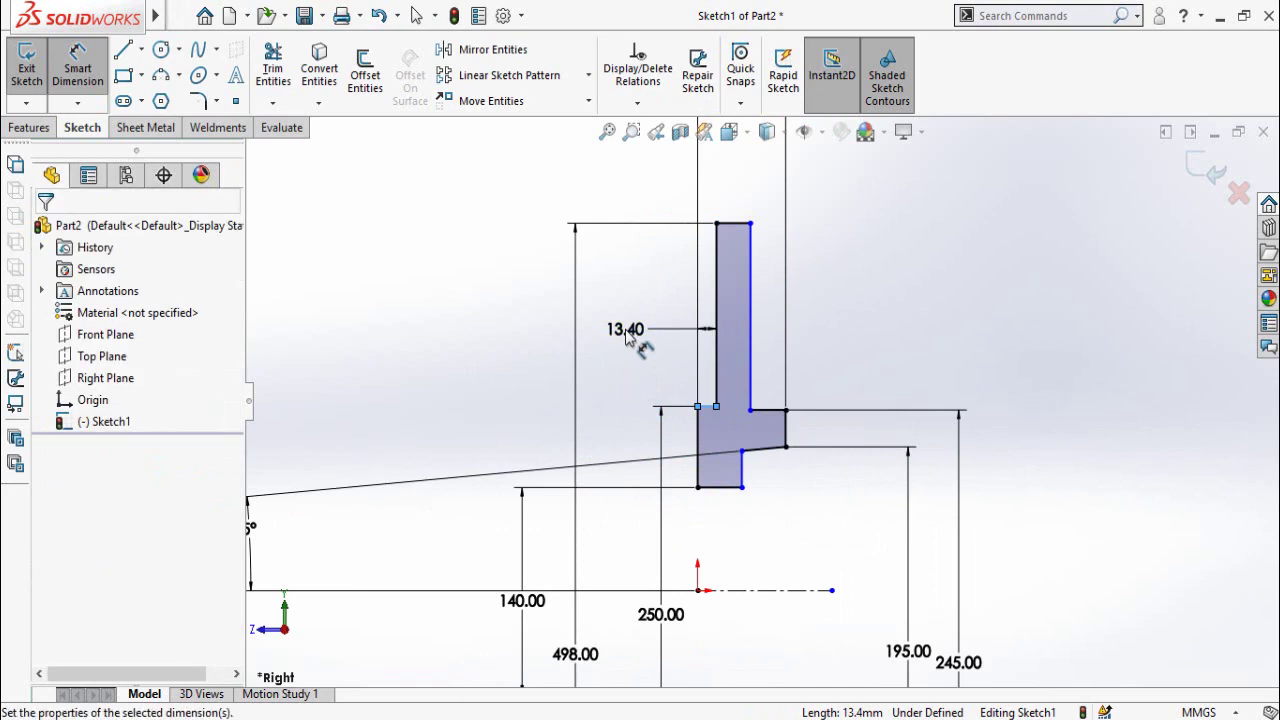
pyautogui.click(626, 333)
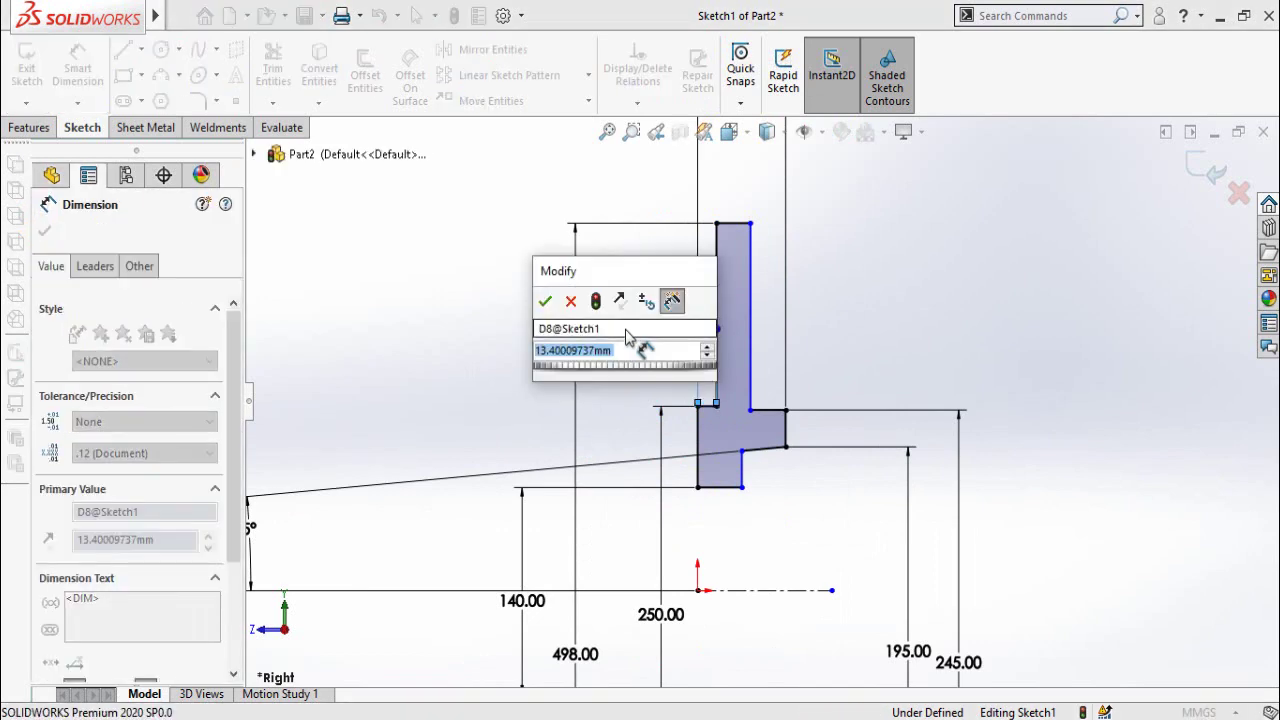
pyautogui.write('20.9')
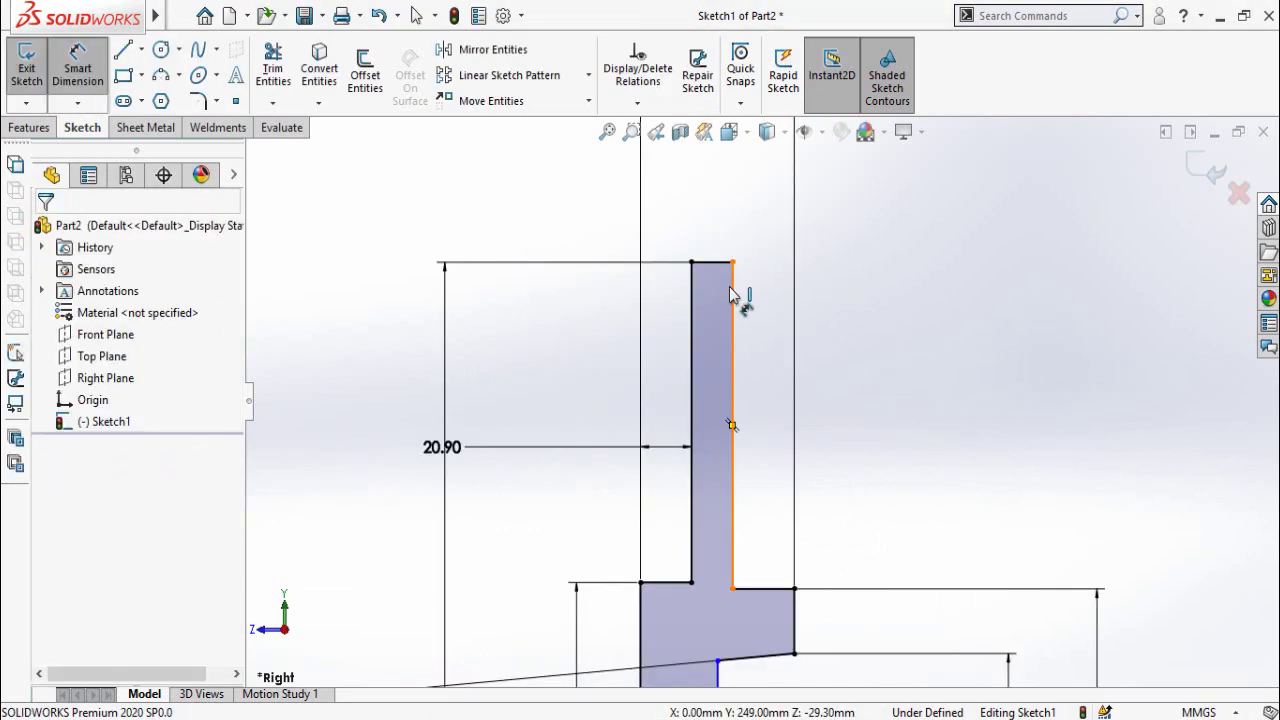
# Dimension the upright web's thickness between its two vertical edges as 30 mm
pyautogui.click(730, 288)
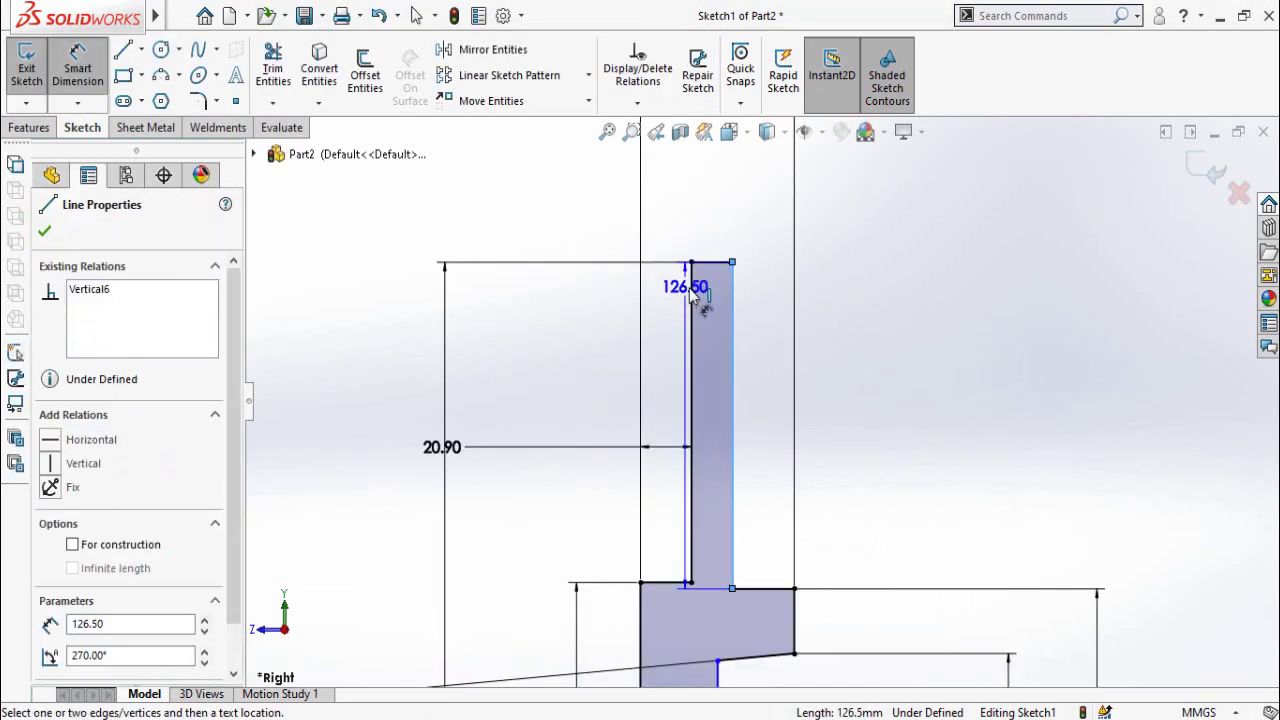
pyautogui.click(692, 292)
pyautogui.scroll(3, 641, 294)
pyautogui.click(636, 262)
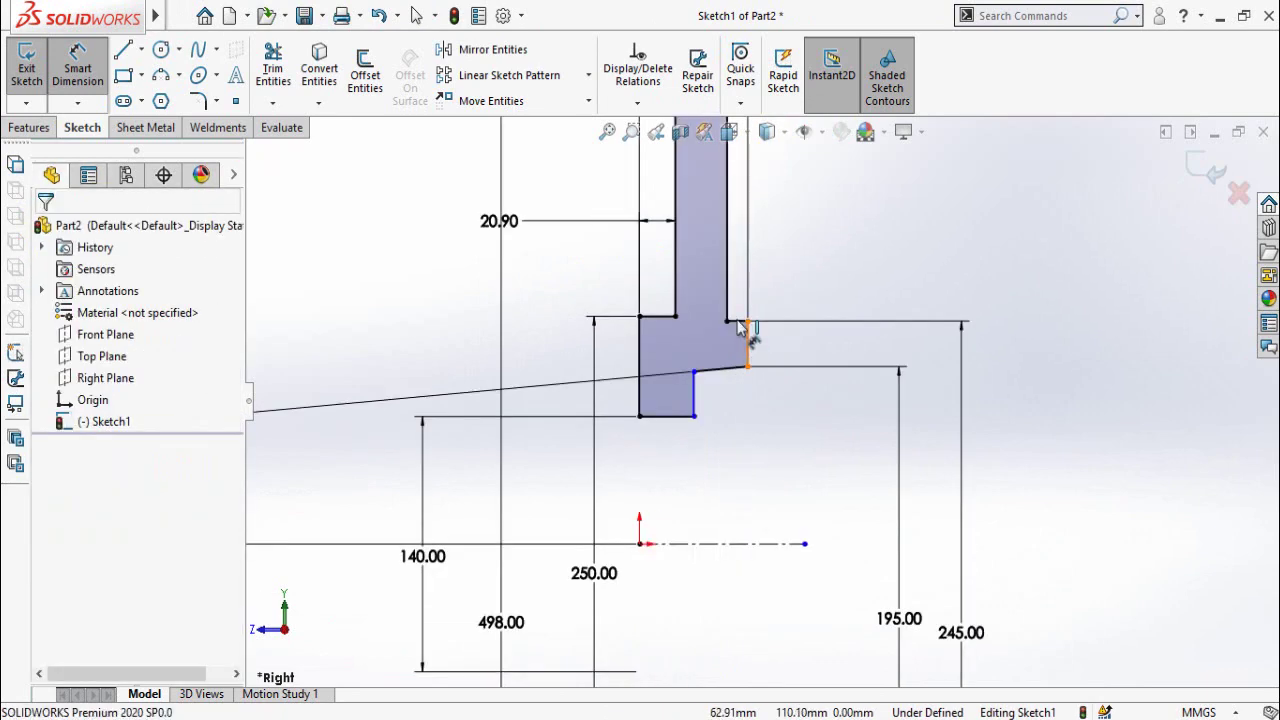
# Add a driven dimension between the hub's outer vertical edge at the slanted end and the adjacent vertical edge of the web
pyautogui.click(748, 342)
pyautogui.click(729, 291)
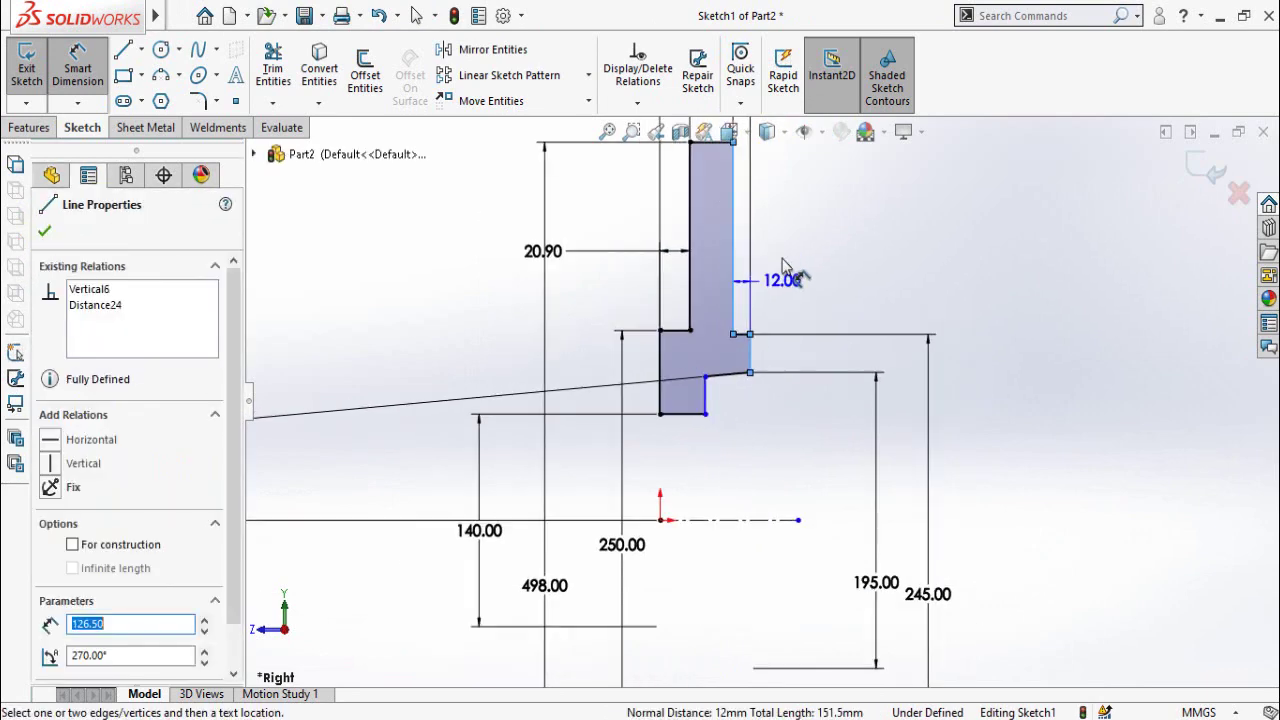
pyautogui.click(806, 252)
pyautogui.click(1074, 457)
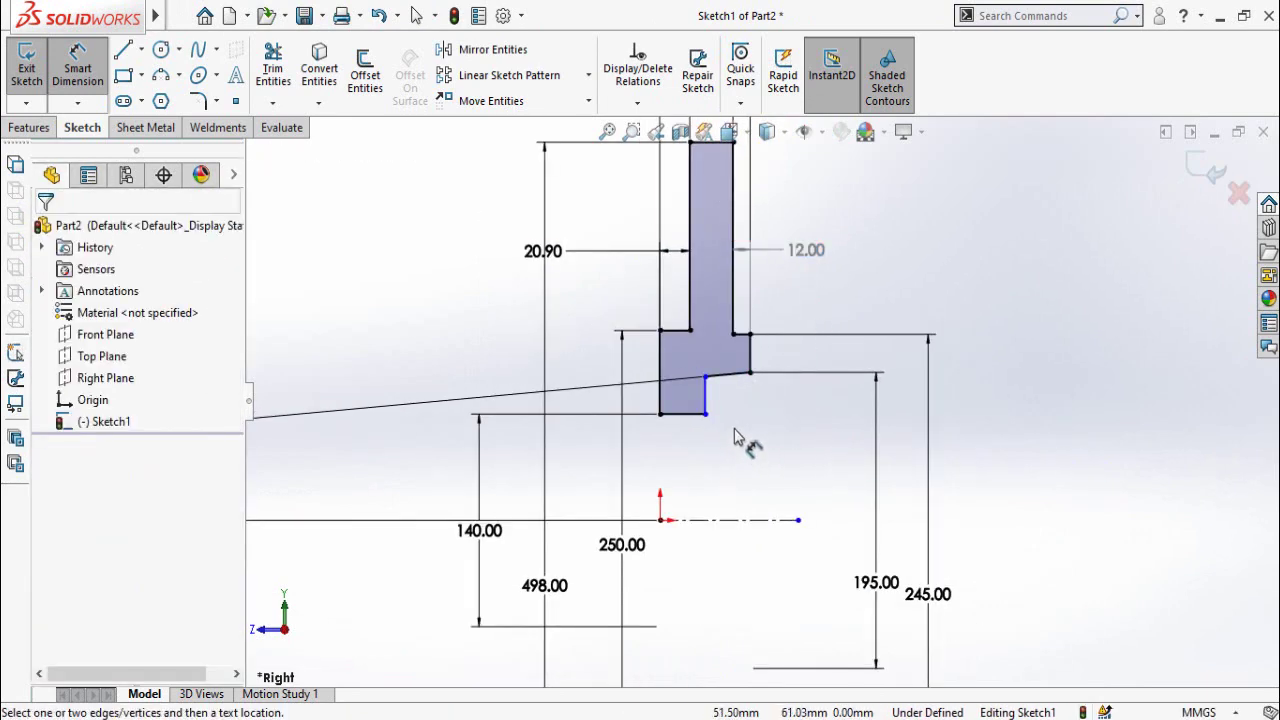
# Dimension the horizontal distance between the lower step's vertical edge and the hub's outer vertical edge as 37.9 mm
pyautogui.scroll(-2, 730, 431)
pyautogui.click(696, 397)
pyautogui.click(761, 347)
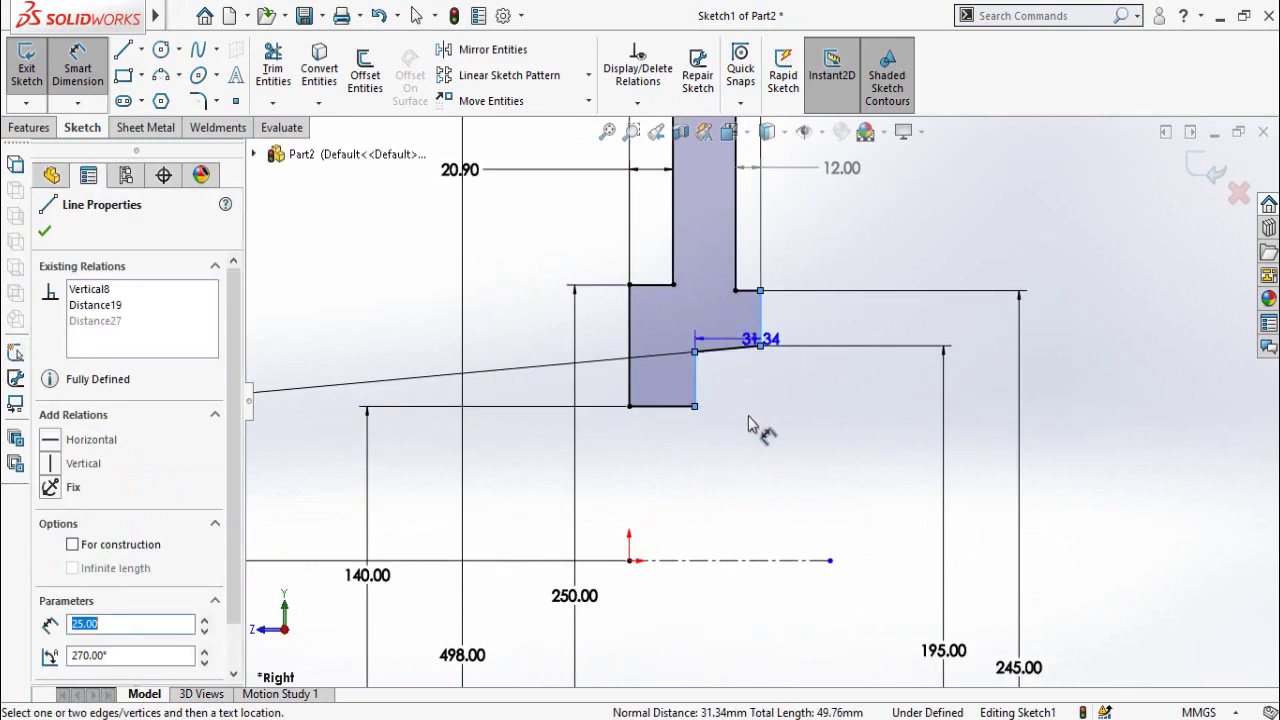
pyautogui.click(740, 490)
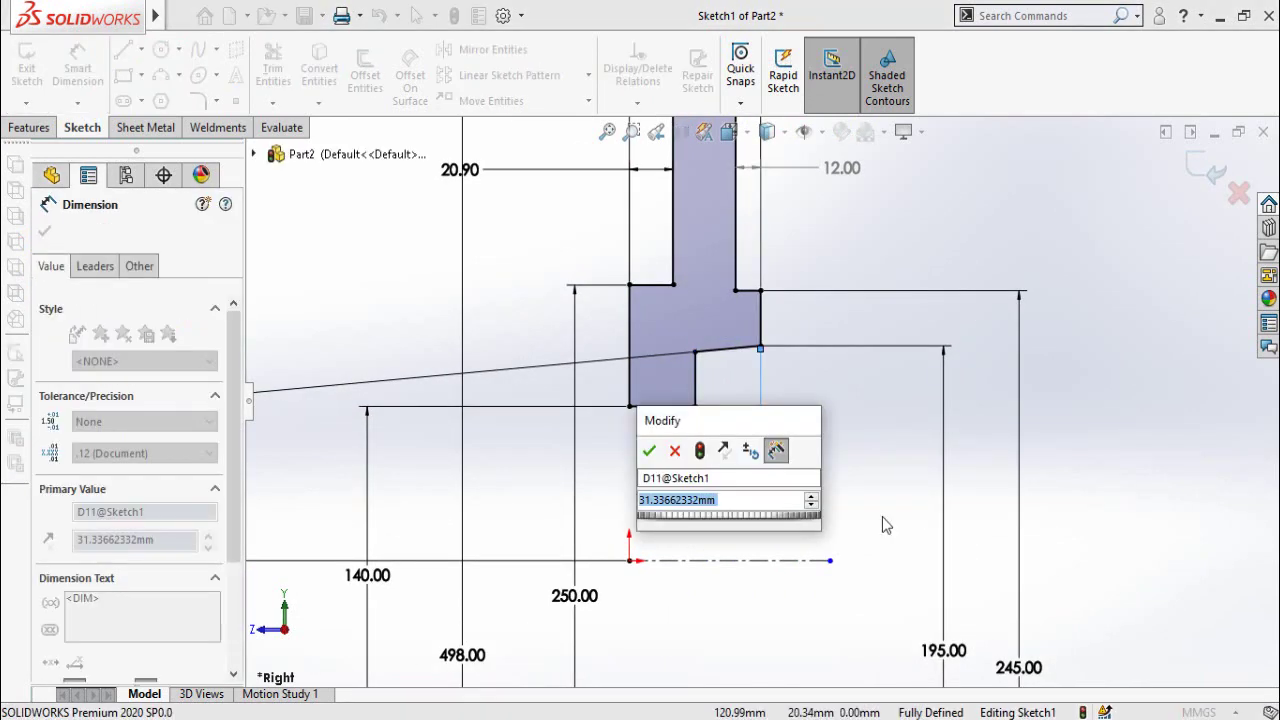
pyautogui.write('37')
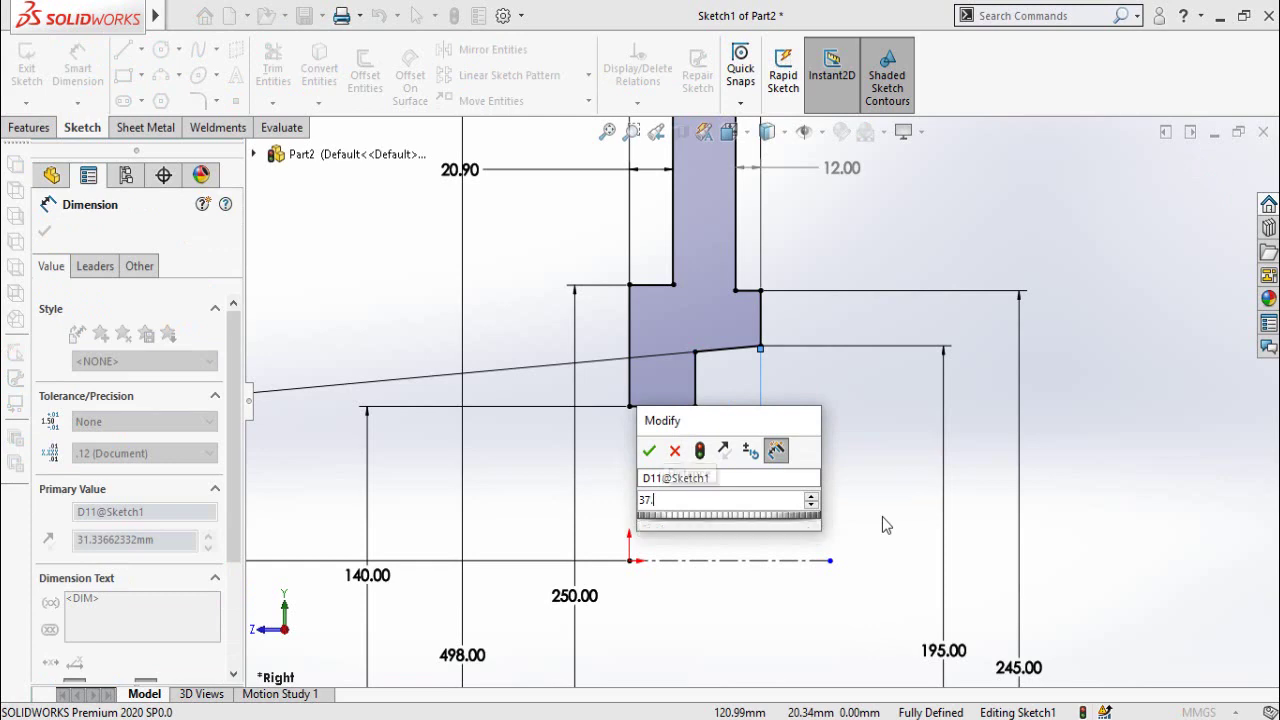
pyautogui.write('.9')
pyautogui.press('Return')
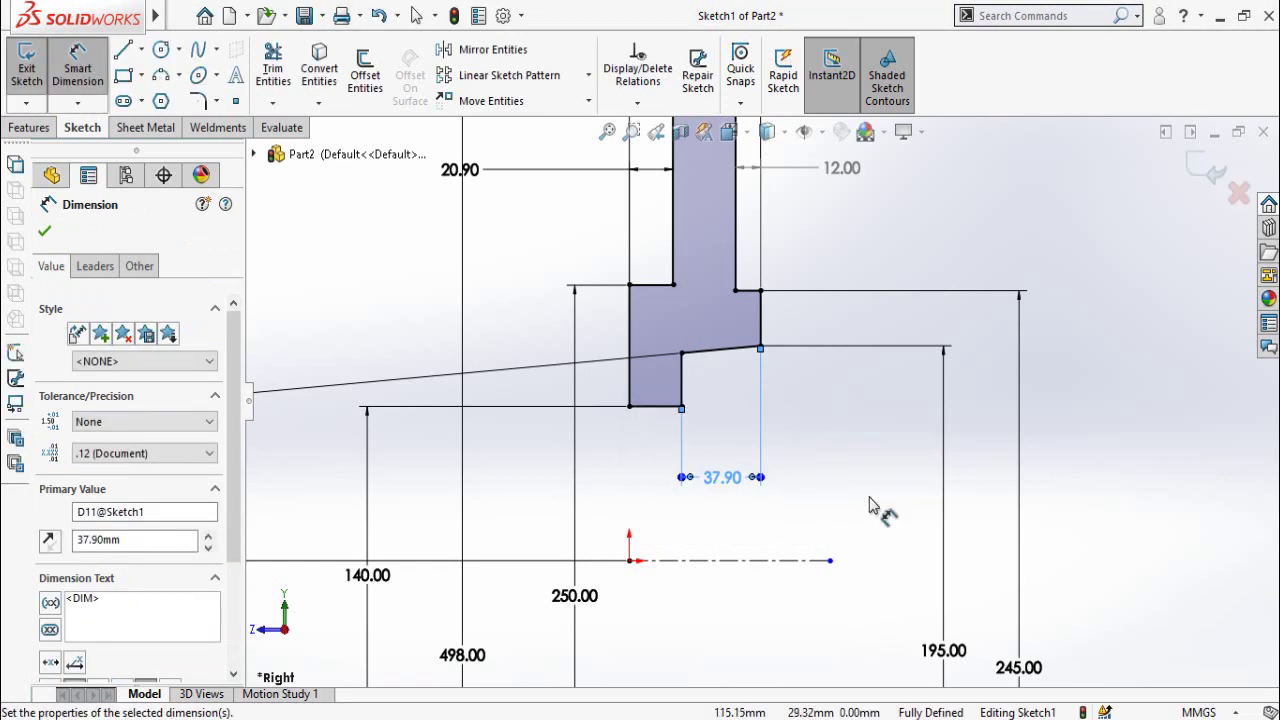
pyautogui.press('f')
pyautogui.press('Escape')
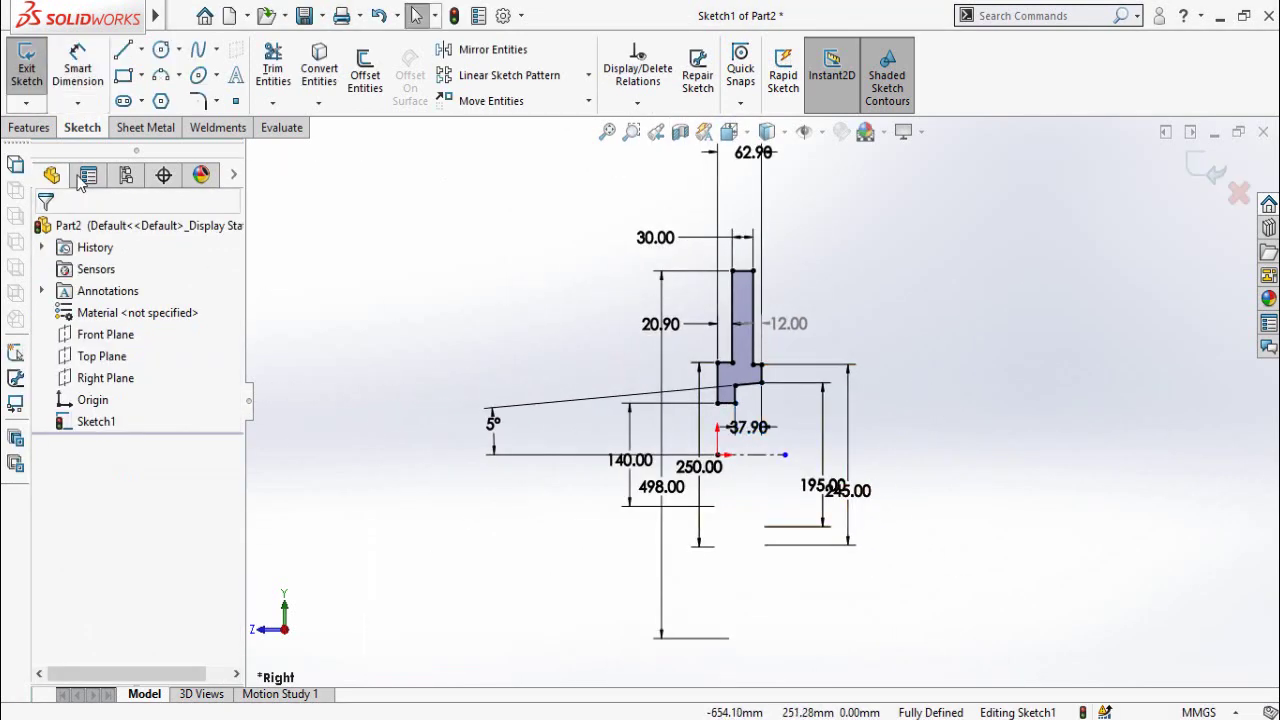
# Revolve the fully dimensioned disc profile 360° about the centerline as a solid boss
pyautogui.click(14, 132)
pyautogui.click(90, 70)
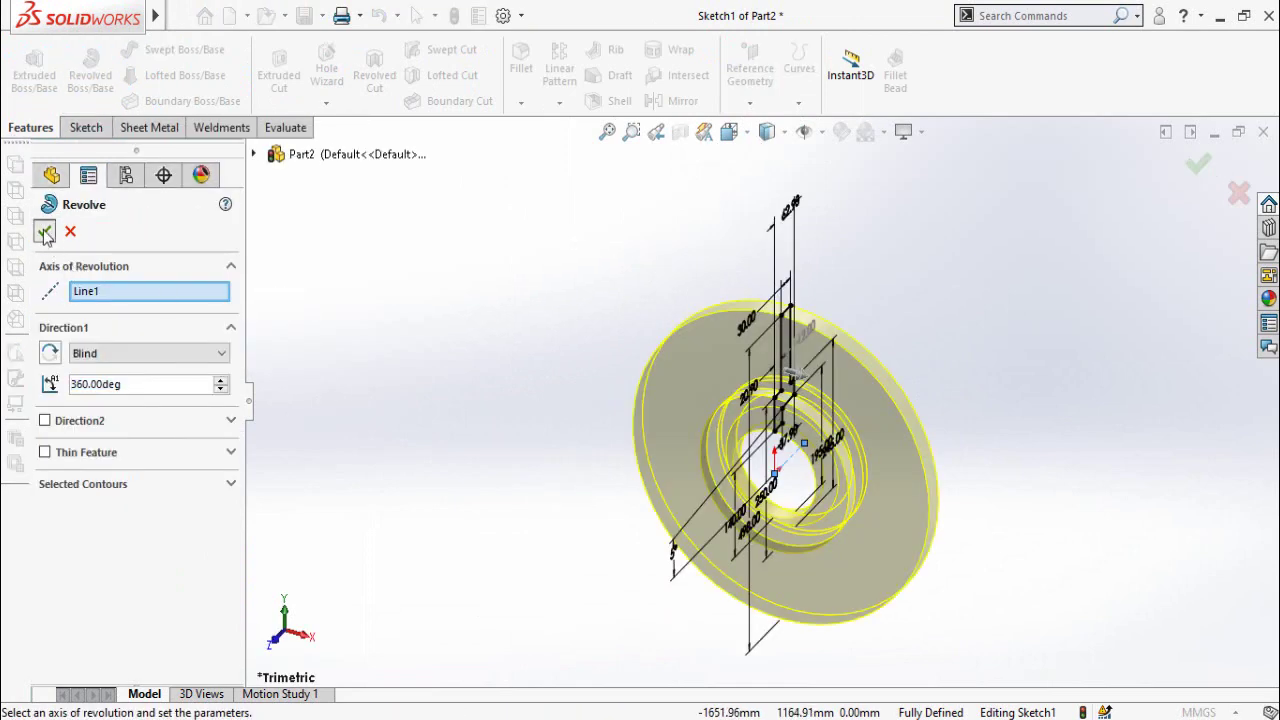
pyautogui.click(45, 233)
pyautogui.click(550, 398)
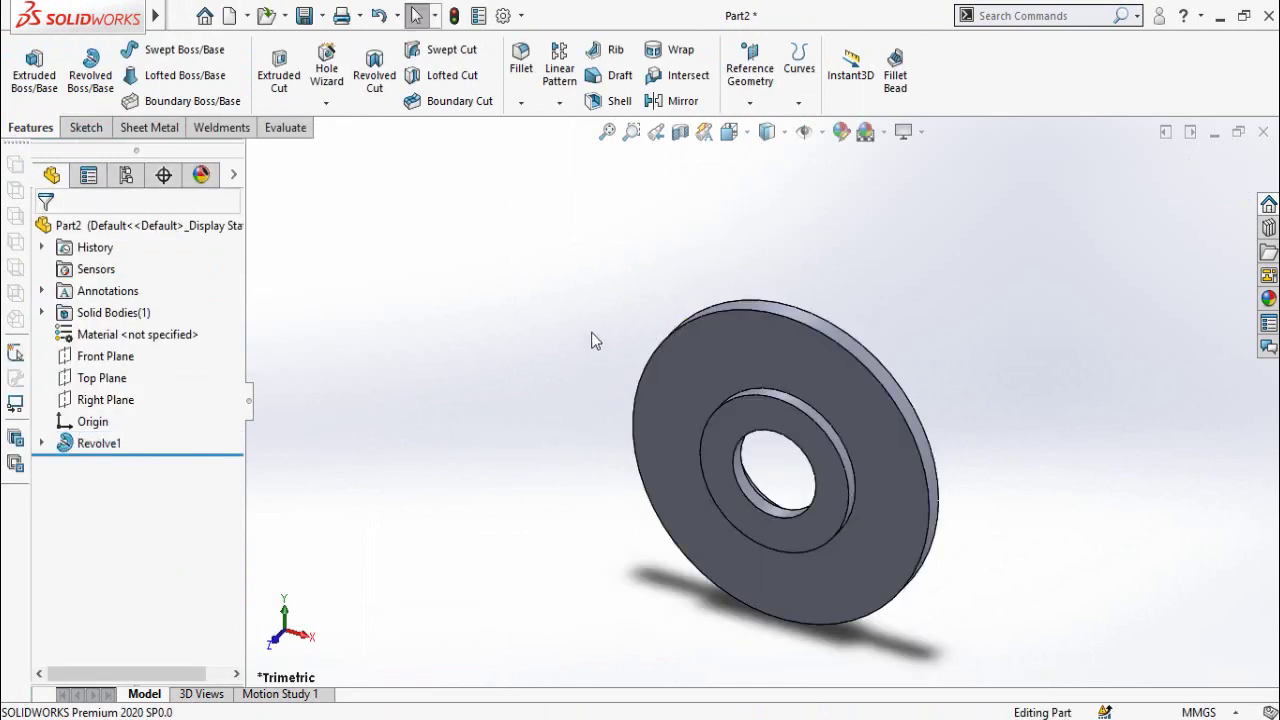
# Set up a Hole Wizard ISO bottoming tapped hole of size M12 with a Through All end condition
pyautogui.moveTo(591, 337); pyautogui.dragTo(457, 467, button='middle')
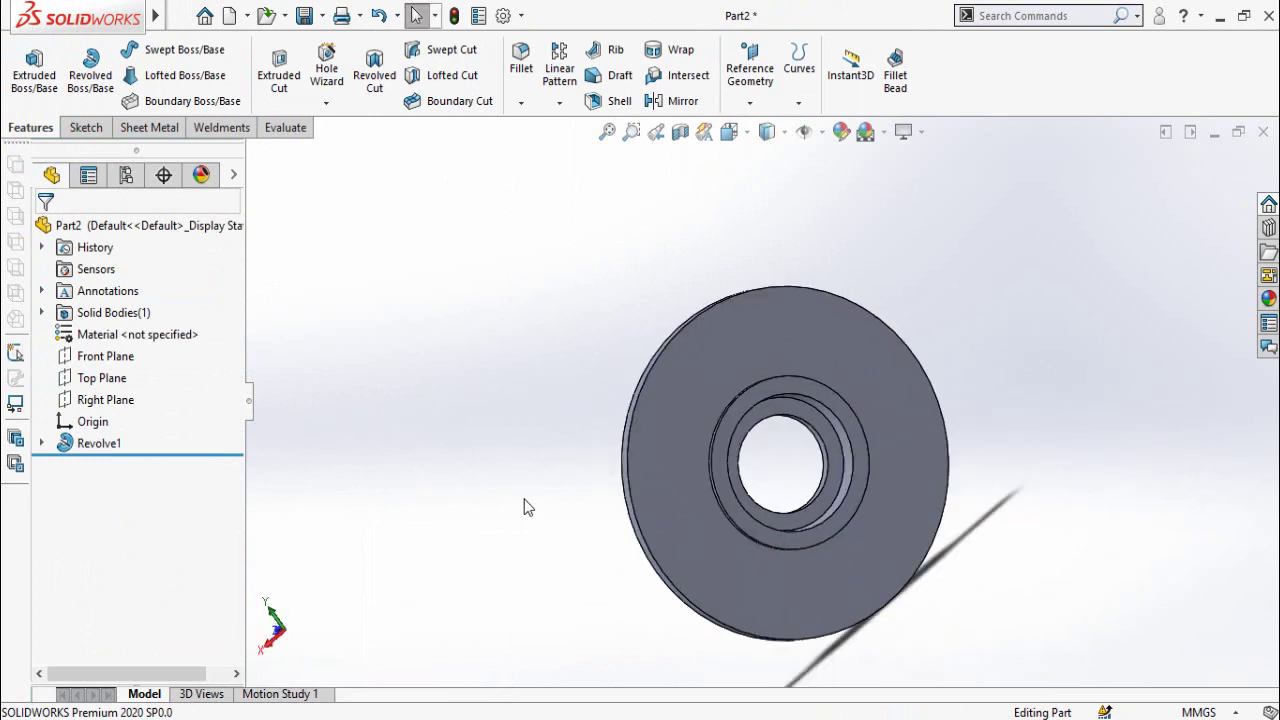
pyautogui.scroll(-2, 809, 406)
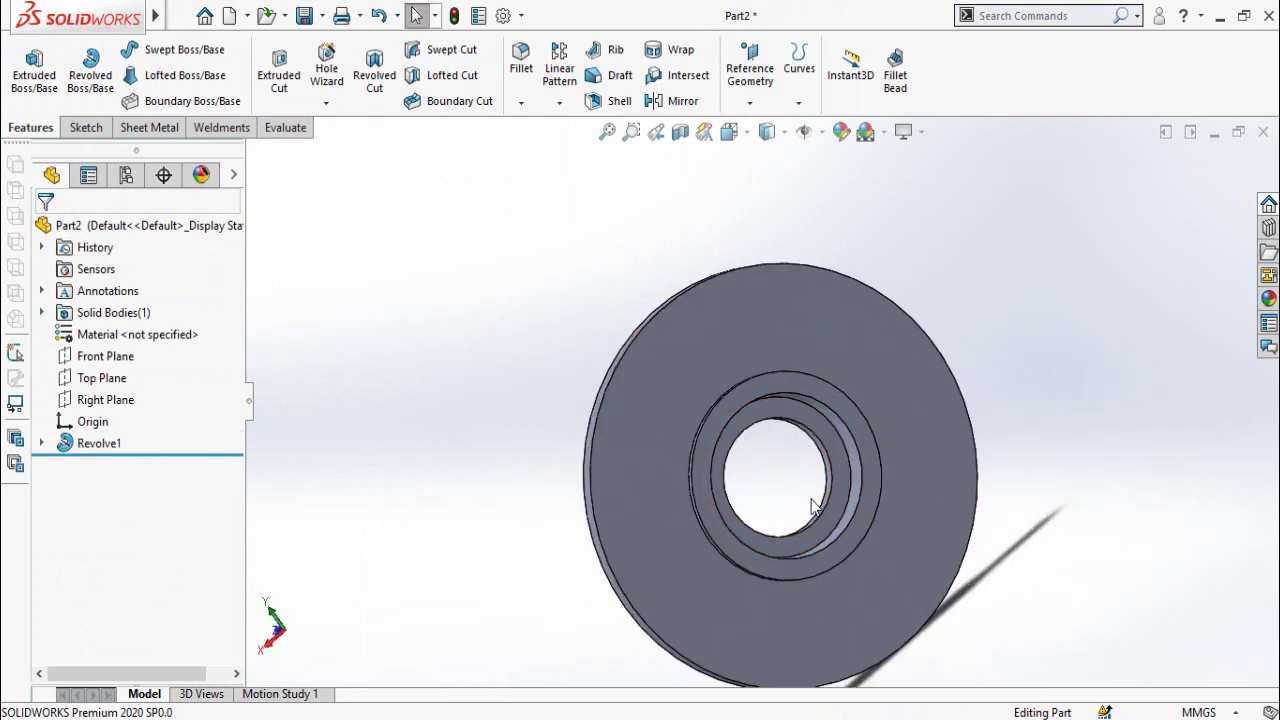
pyautogui.scroll(2, 580, 465)
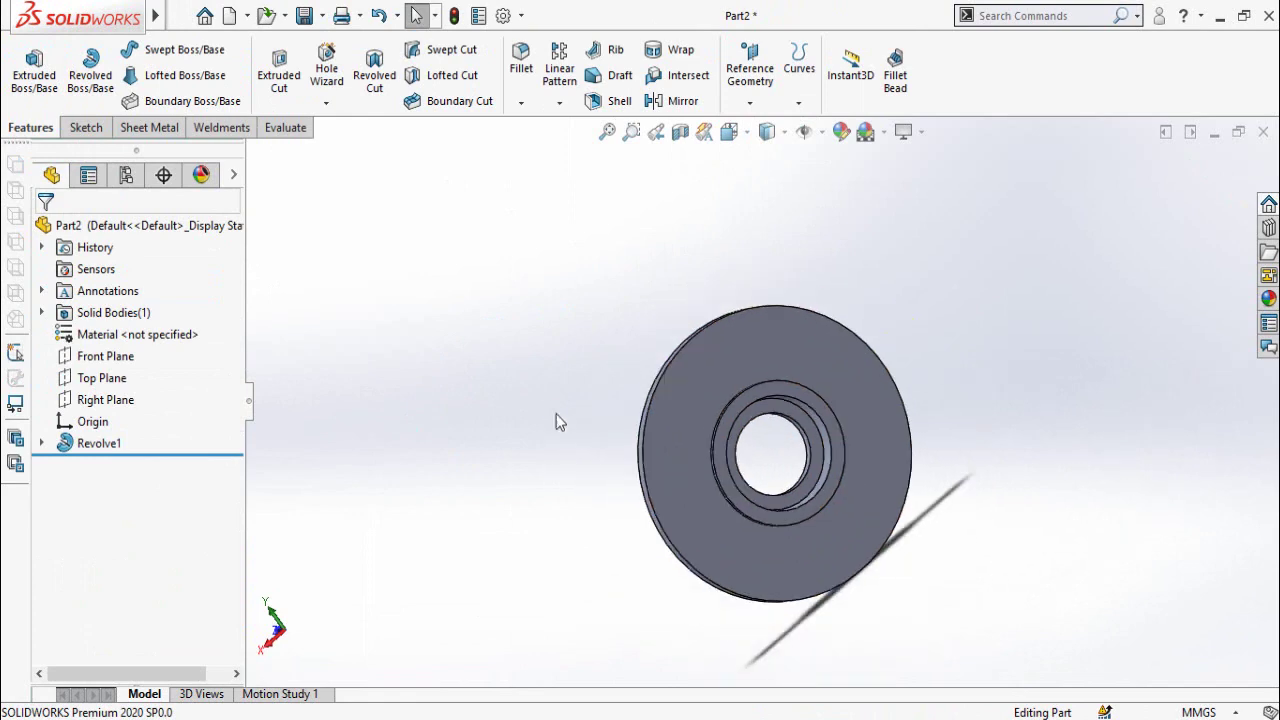
pyautogui.moveTo(785, 402)
pyautogui.mouseDown(button='middle')
pyautogui.moveTo(846, 394)
pyautogui.moveTo(792, 380)
pyautogui.mouseUp(button='middle')
pyautogui.scroll(-2, 800, 382)
pyautogui.click(325, 80)
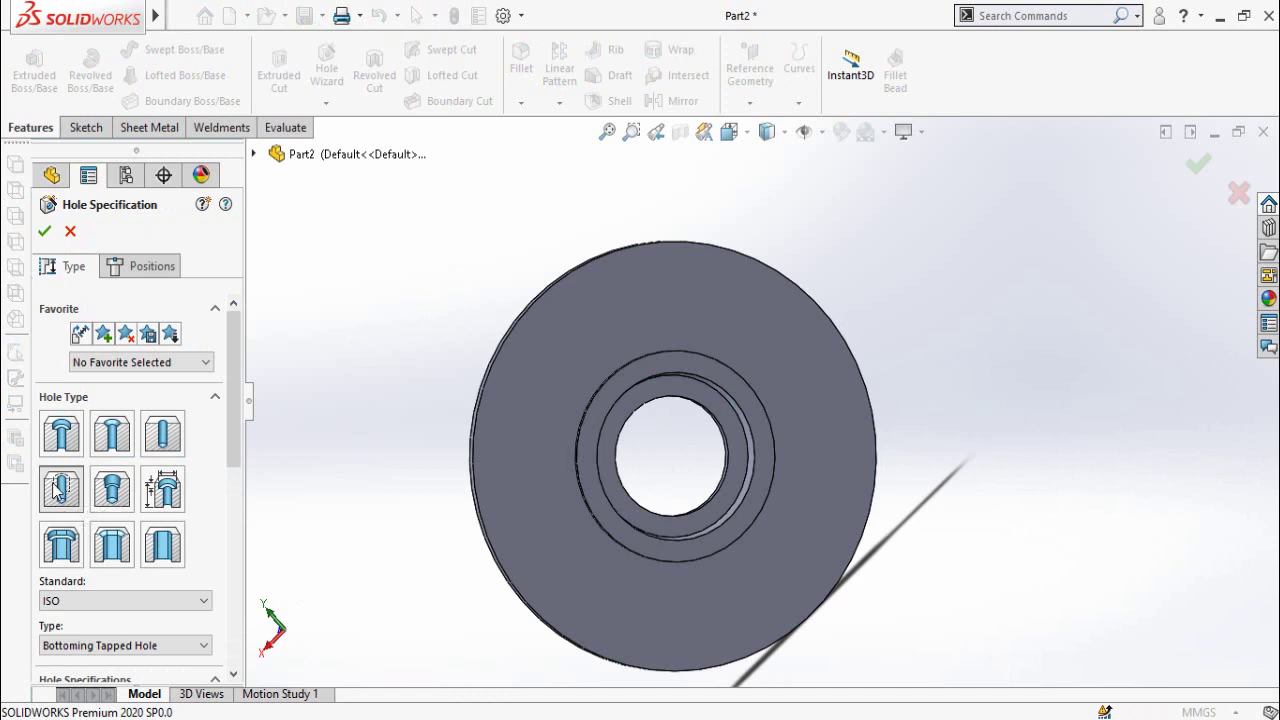
pyautogui.moveTo(234, 431); pyautogui.dragTo(240, 530)
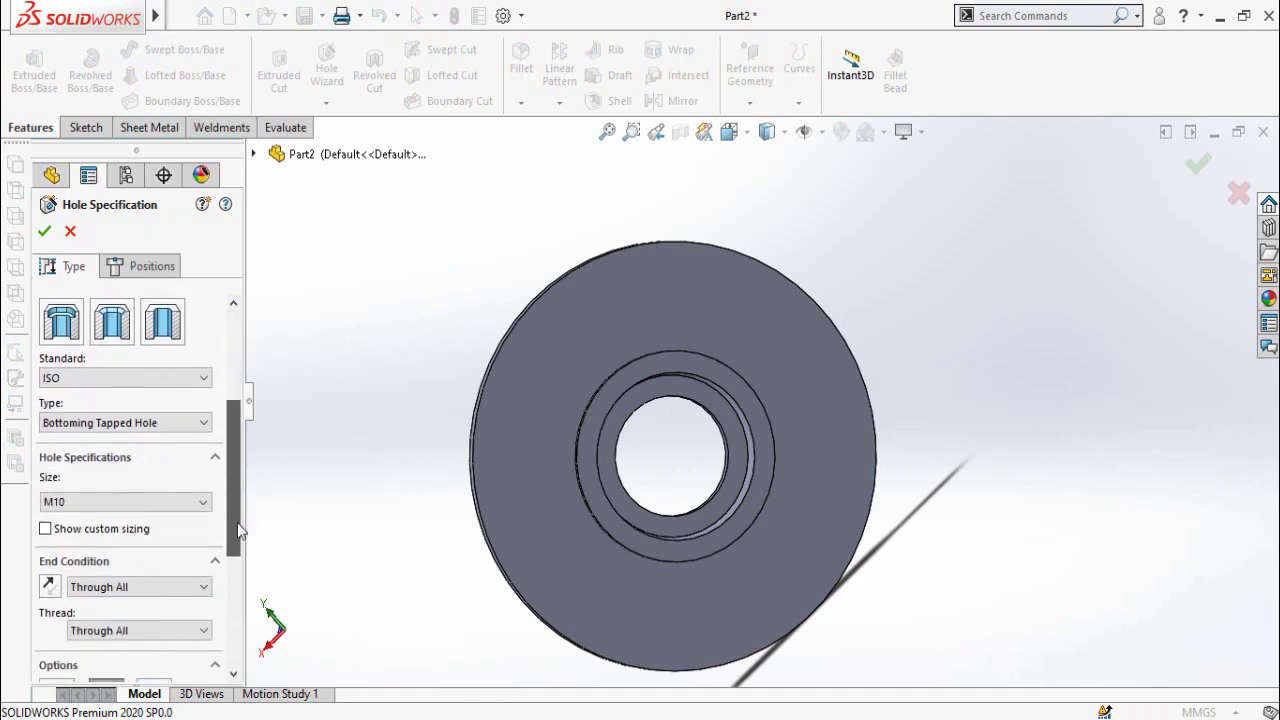
pyautogui.click(89, 470)
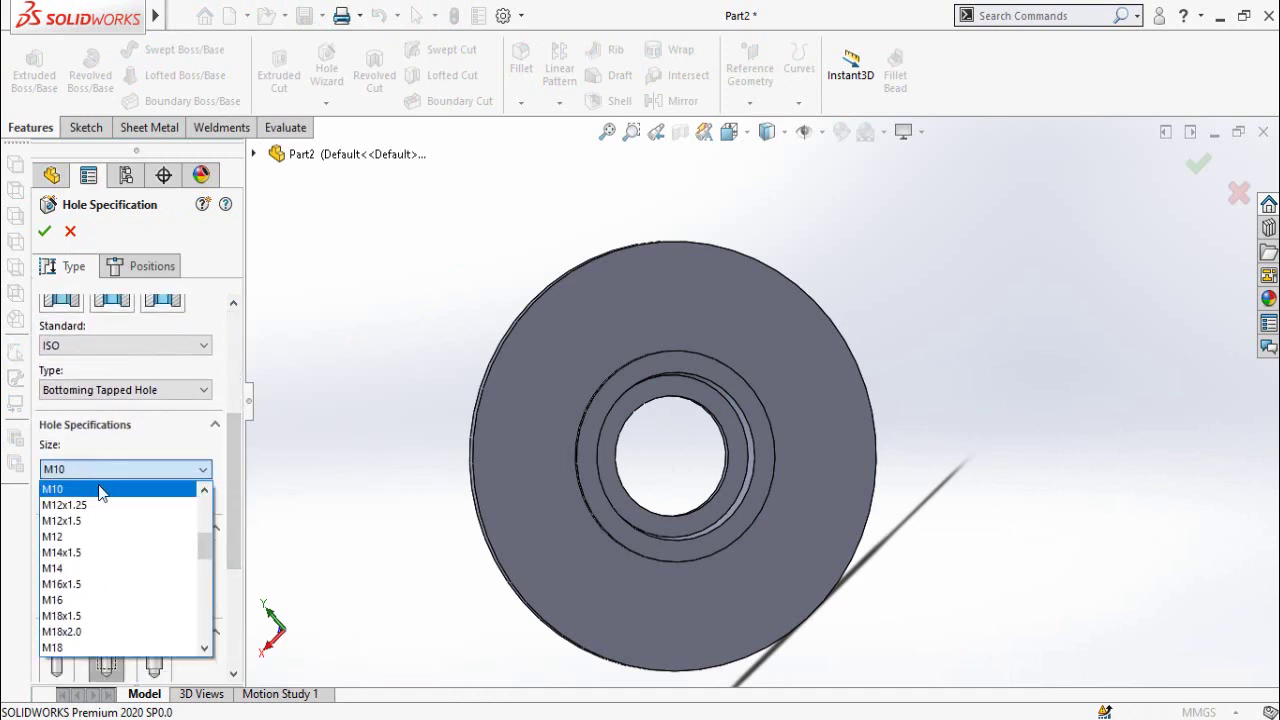
pyautogui.click(117, 537)
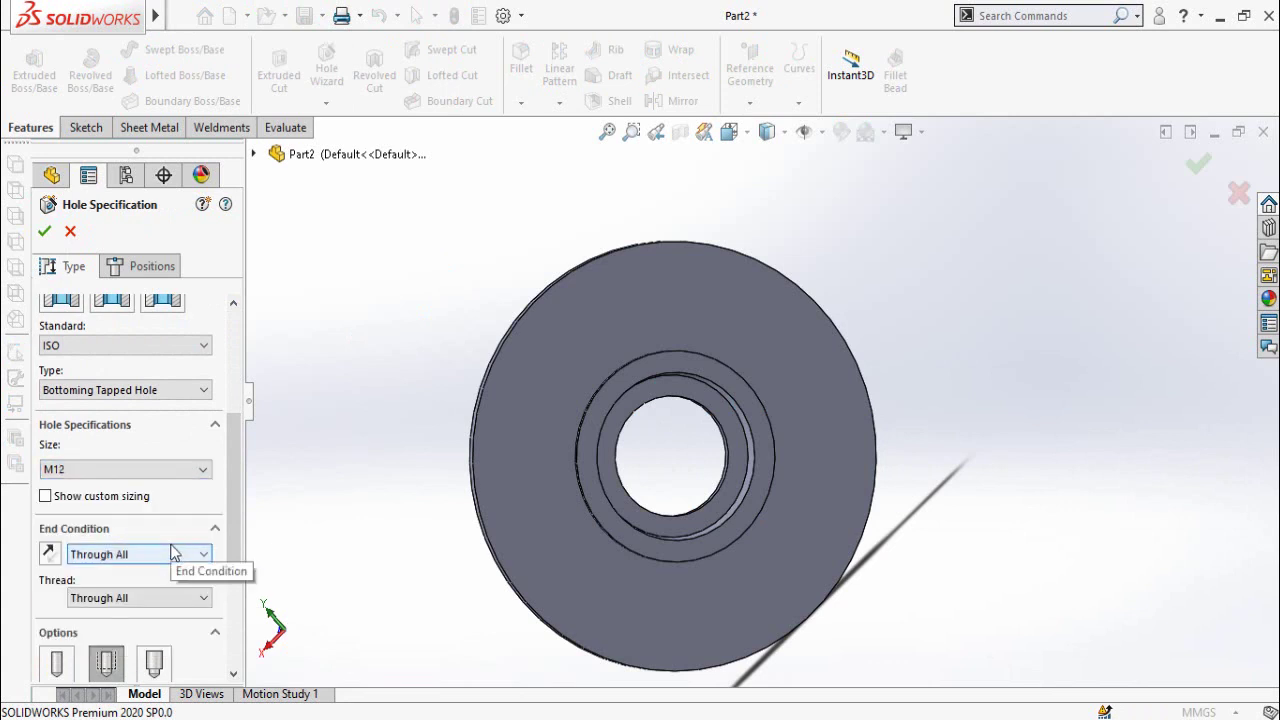
# Select the recessed annular face around the disc's bore as the face for positioning the tapped hole
pyautogui.click(142, 266)
pyautogui.scroll(-2, 715, 424)
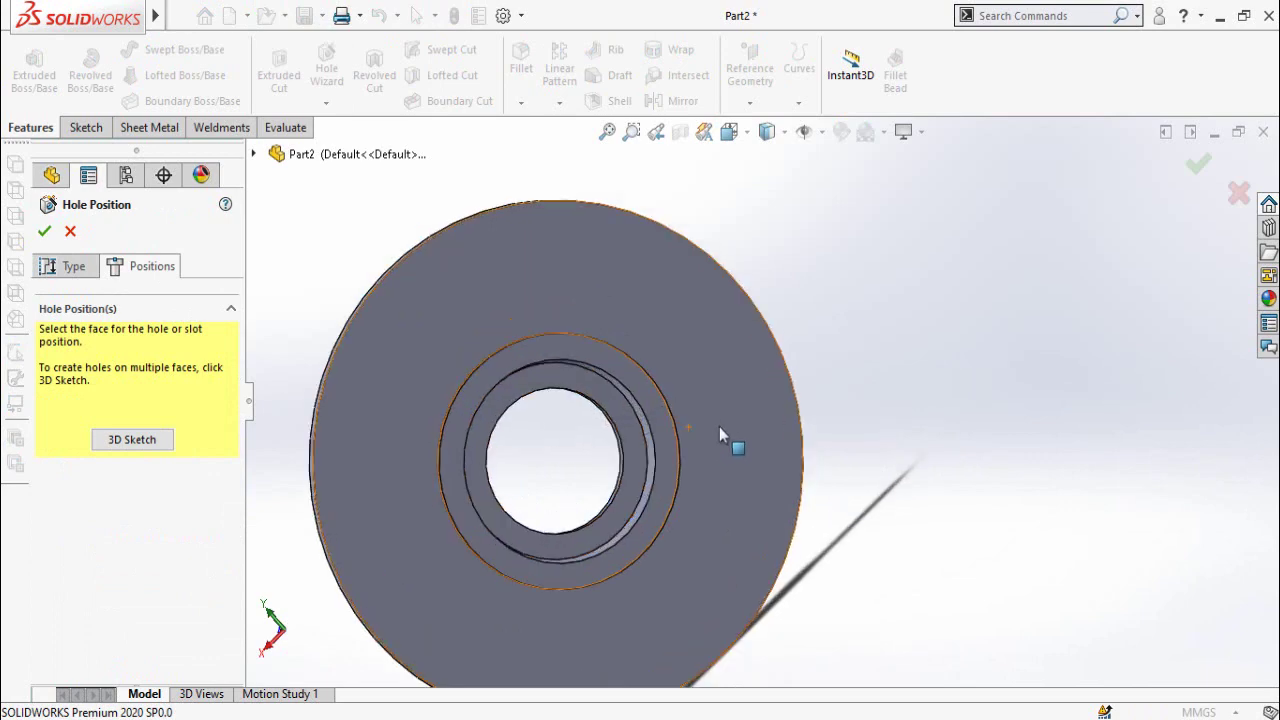
pyautogui.moveTo(651, 374); pyautogui.dragTo(583, 420, button='middle')
pyautogui.click(563, 394)
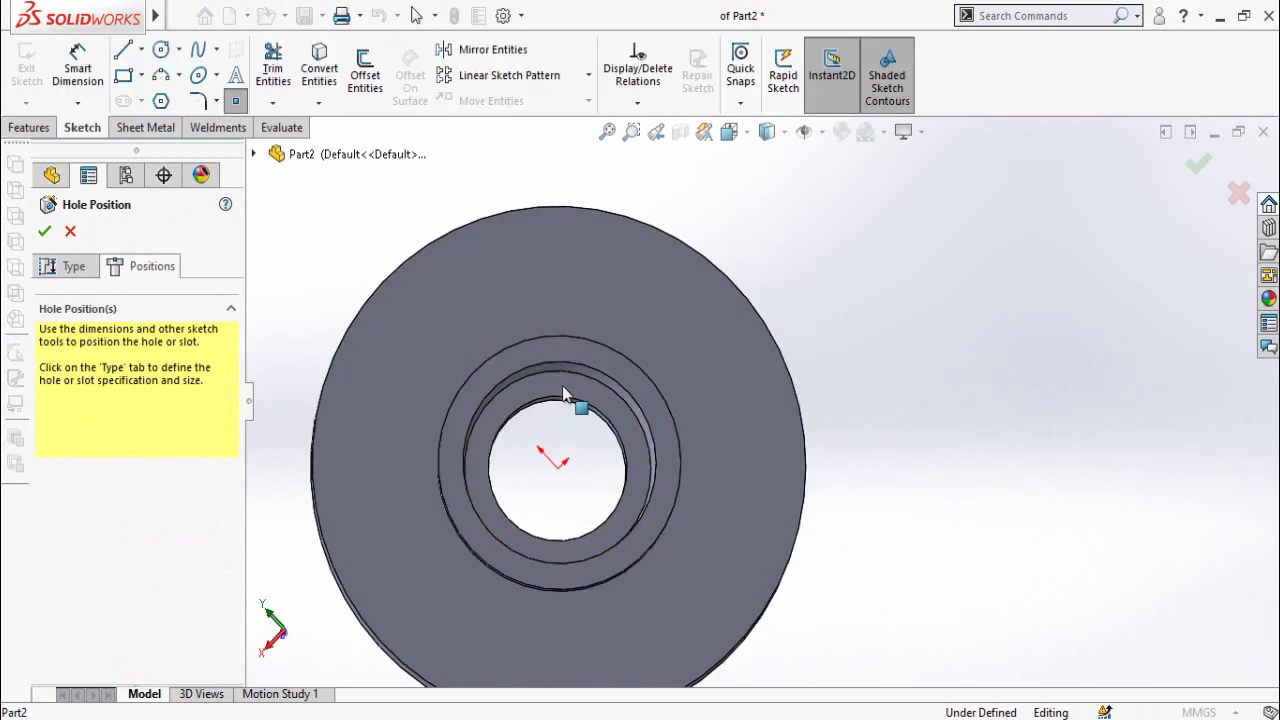
# Draw a construction circle about 164 mm in diameter on the recessed face, centred on the origin
pyautogui.click(161, 50)
pyautogui.scroll(-3, 651, 457)
pyautogui.click(556, 455)
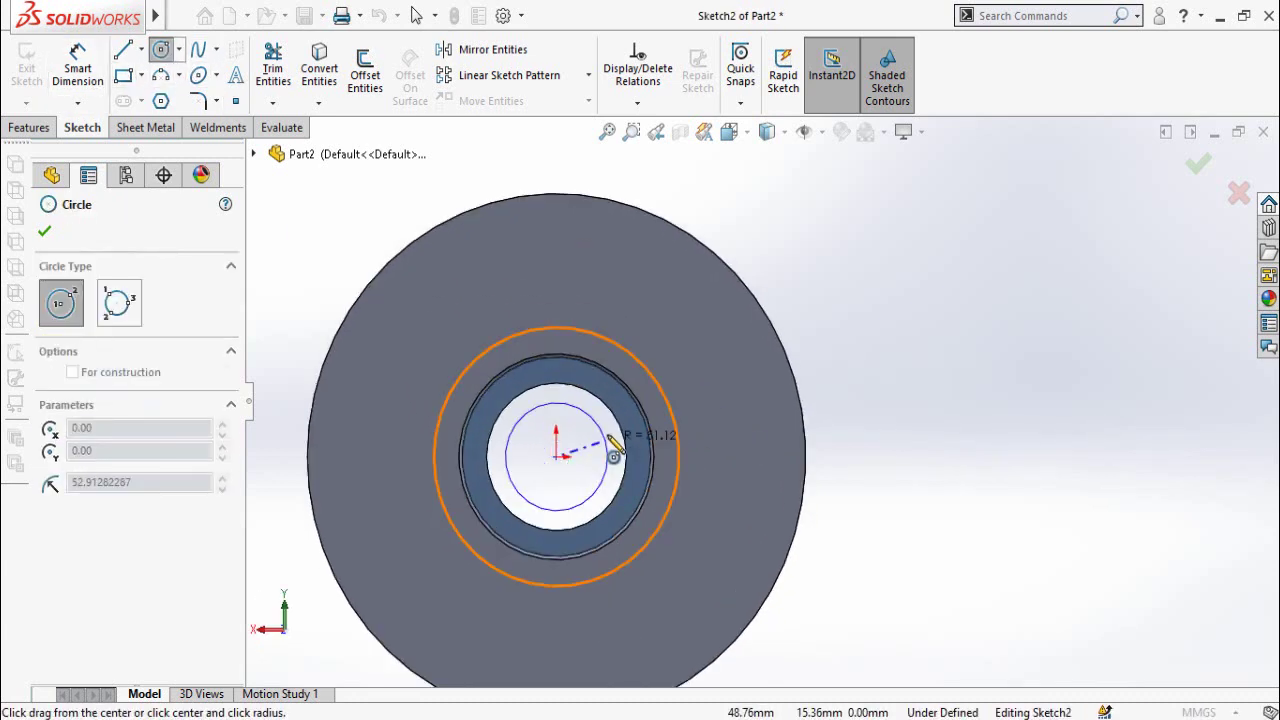
pyautogui.click(628, 421)
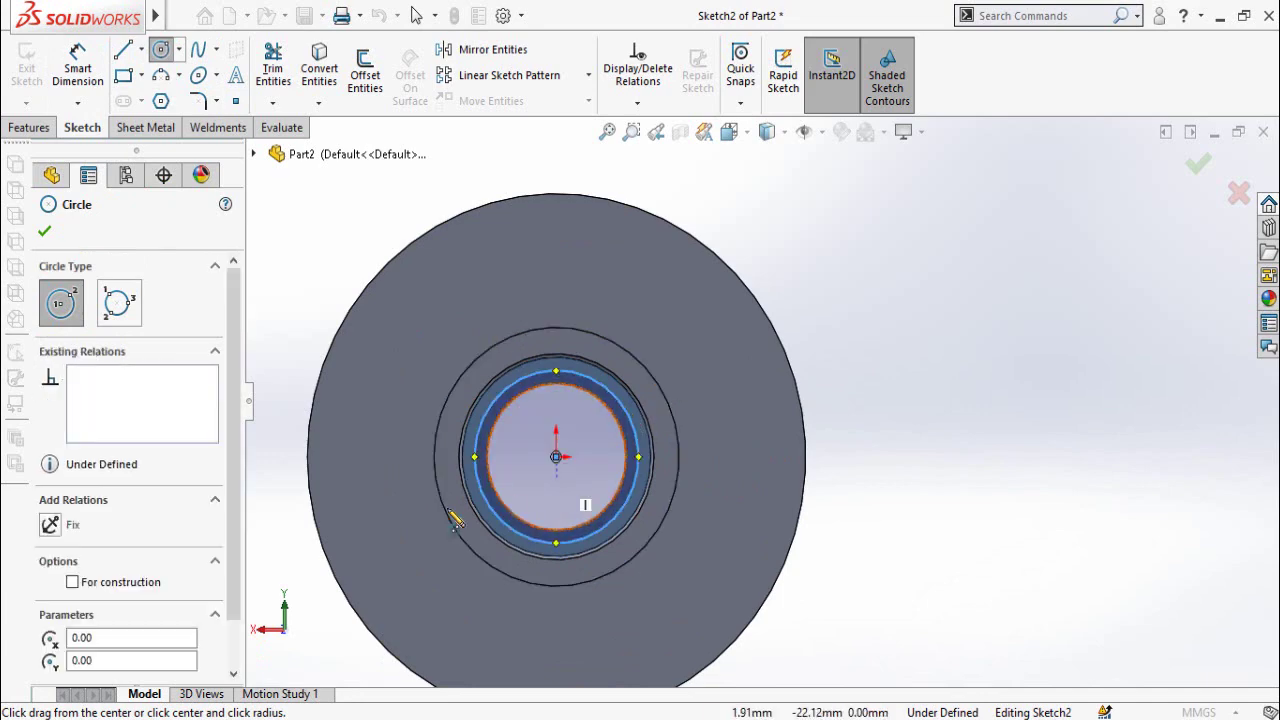
pyautogui.click(101, 588)
# Set the construction circle's diameter to 164 mm
pyautogui.scroll(2, 569, 500)
pyautogui.moveTo(994, 582); pyautogui.dragTo(983, 329, button='right')
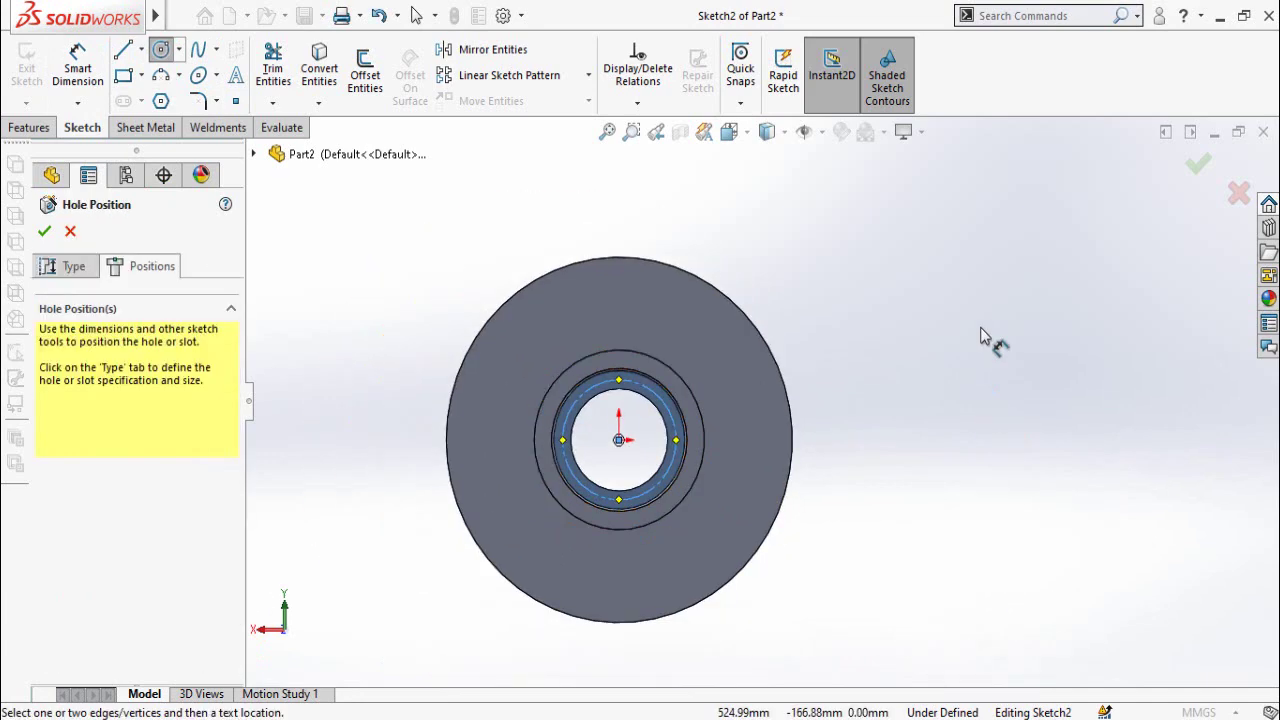
pyautogui.click(665, 492)
pyautogui.click(857, 595)
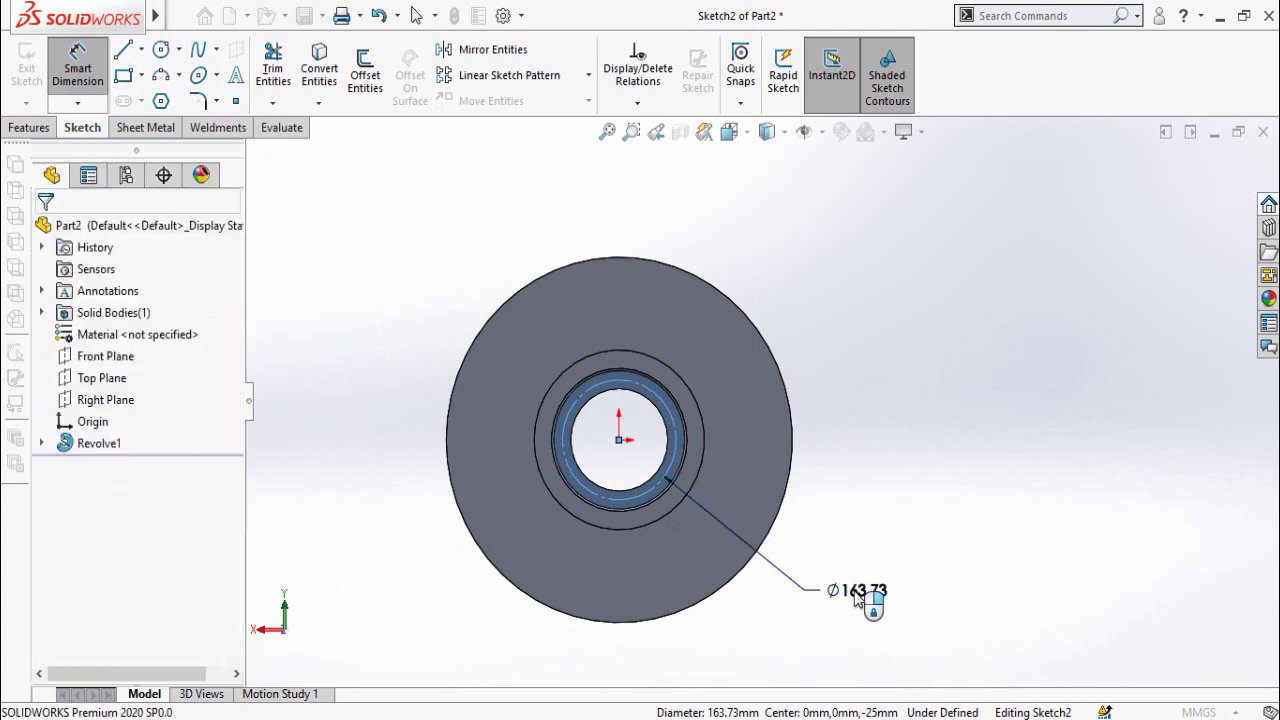
pyautogui.click(857, 598)
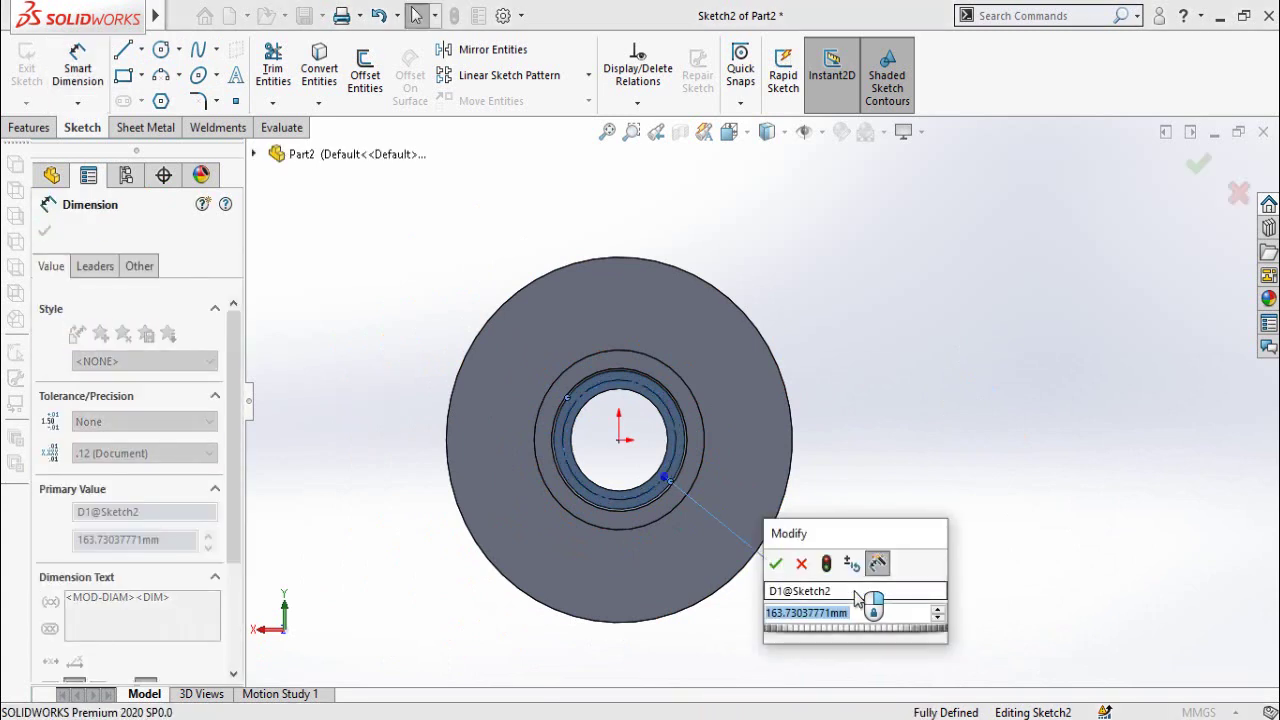
pyautogui.write('164')
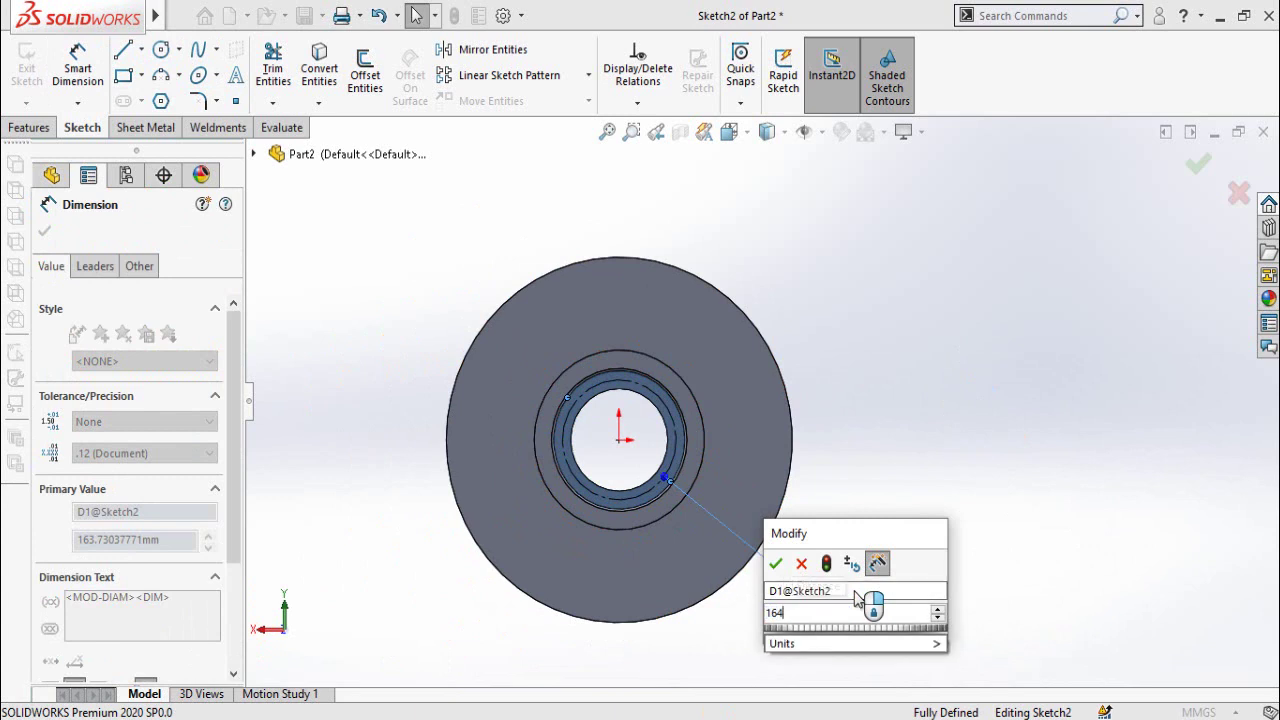
pyautogui.press('Return')
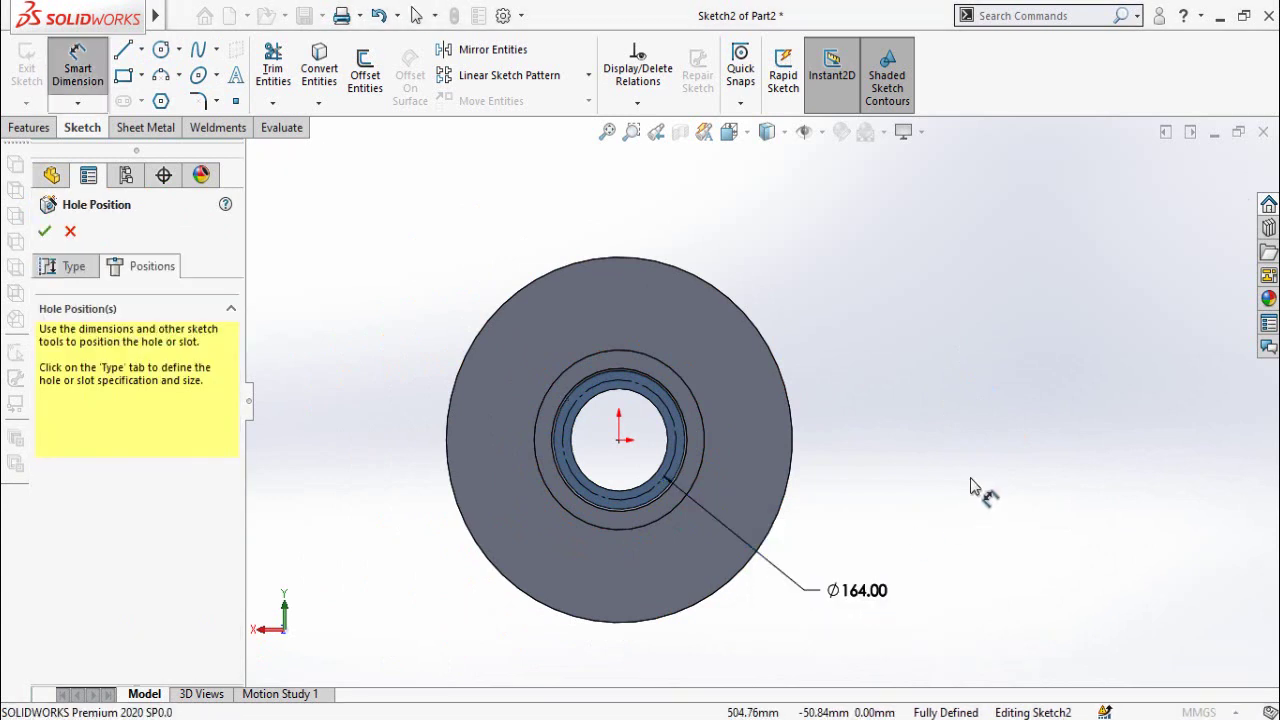
# Place one hole position point on the construction circle's upper quadrant, directly above the origin
pyautogui.click(235, 101)
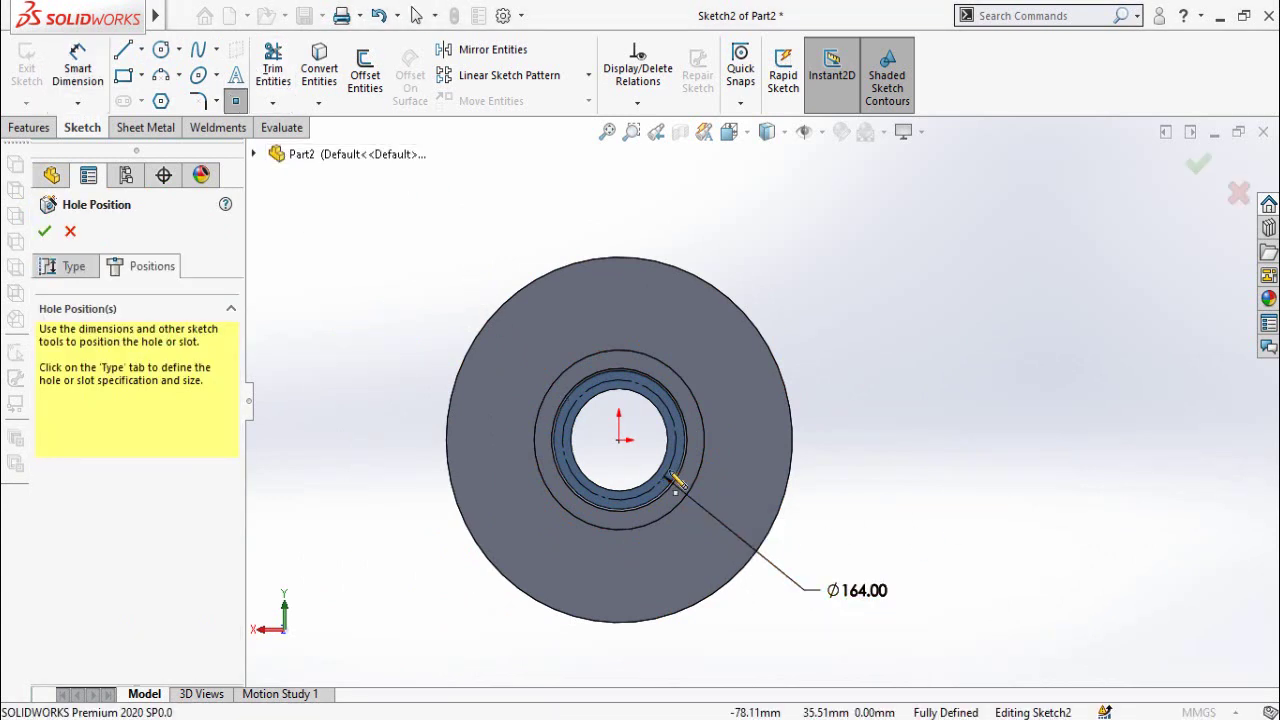
pyautogui.scroll(-3, 612, 402)
pyautogui.click(610, 348)
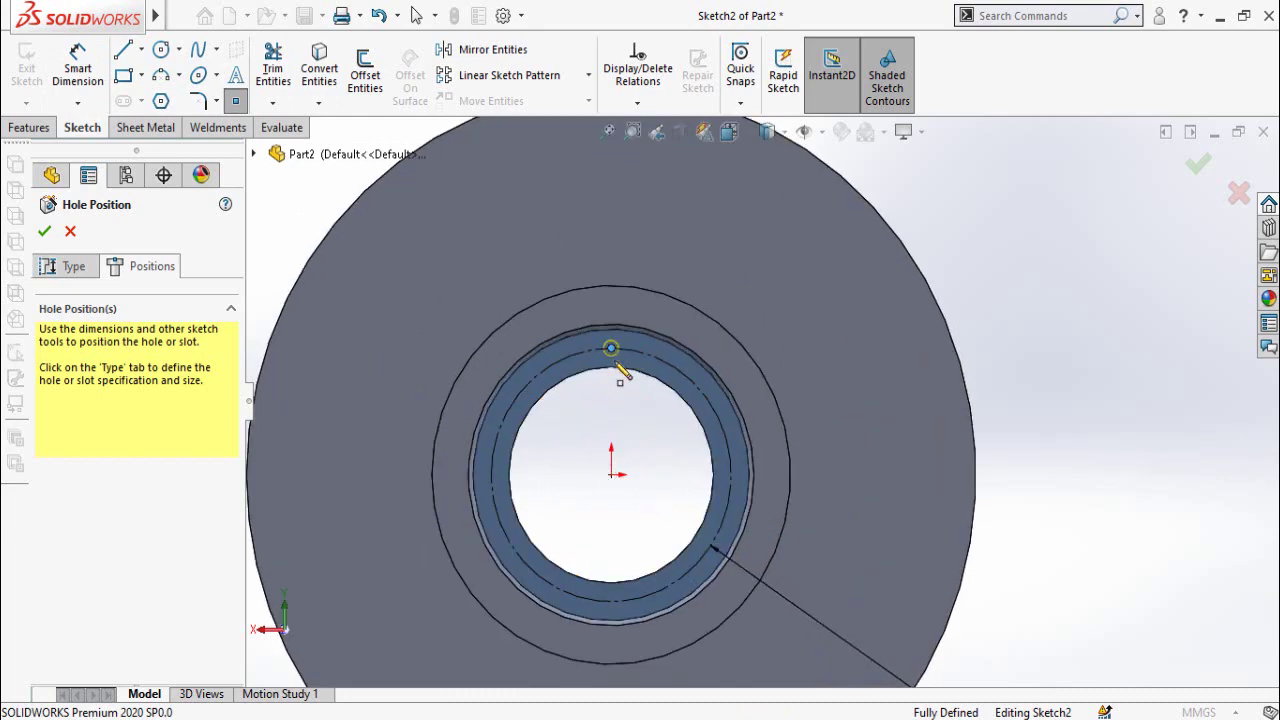
pyautogui.press('z')
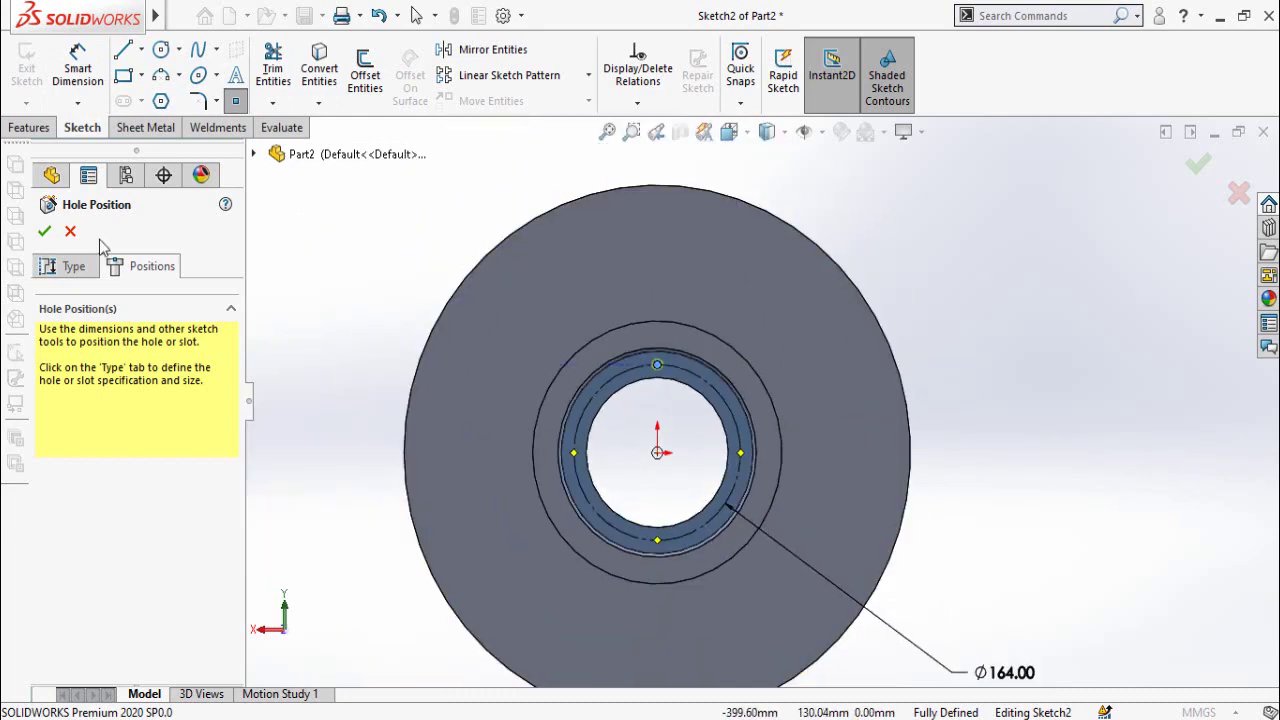
# Finish placing the M12 tapped hole and circular-pattern it about the disc's outer edge with 10 equally spaced instances over 360 degrees
pyautogui.click(45, 233)
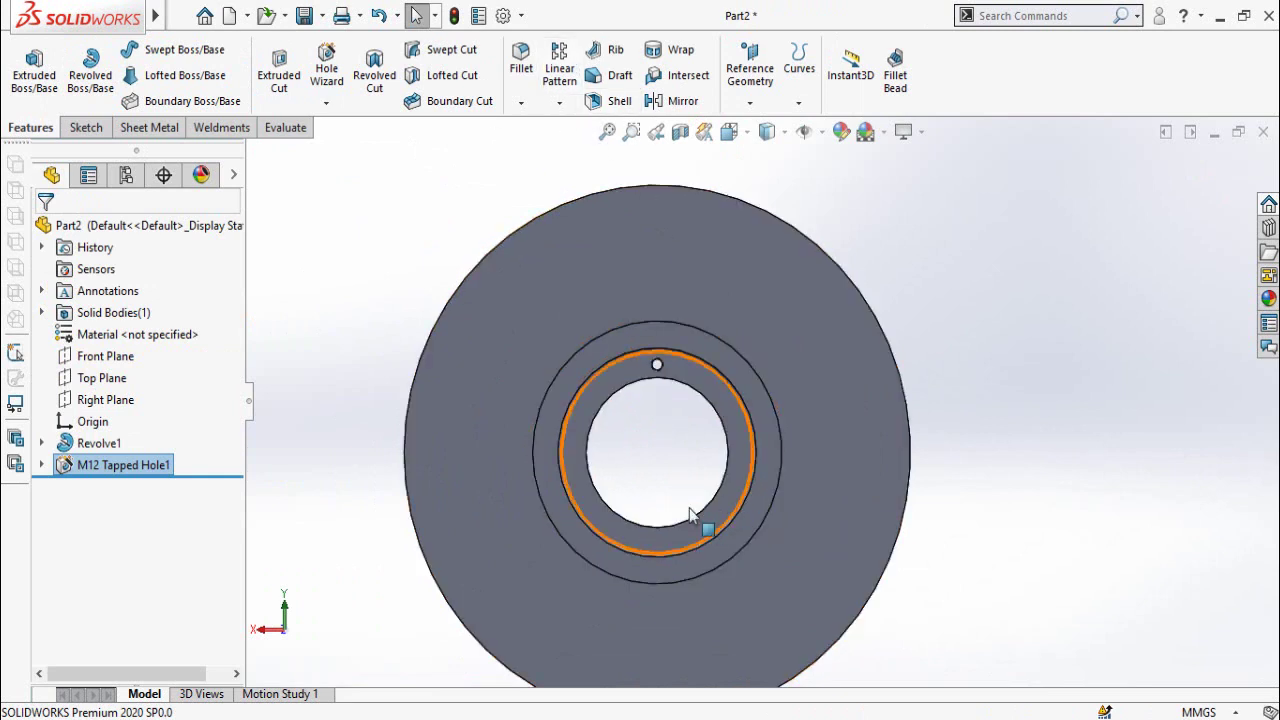
pyautogui.click(559, 103)
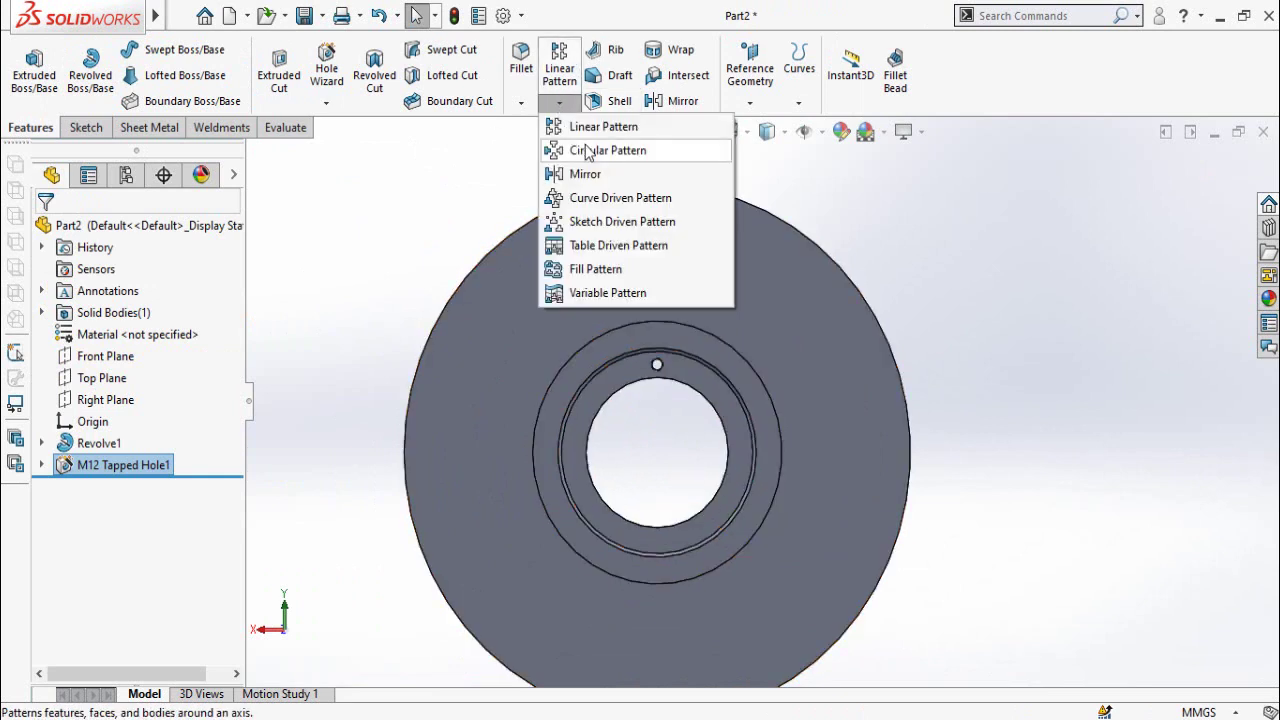
pyautogui.click(582, 150)
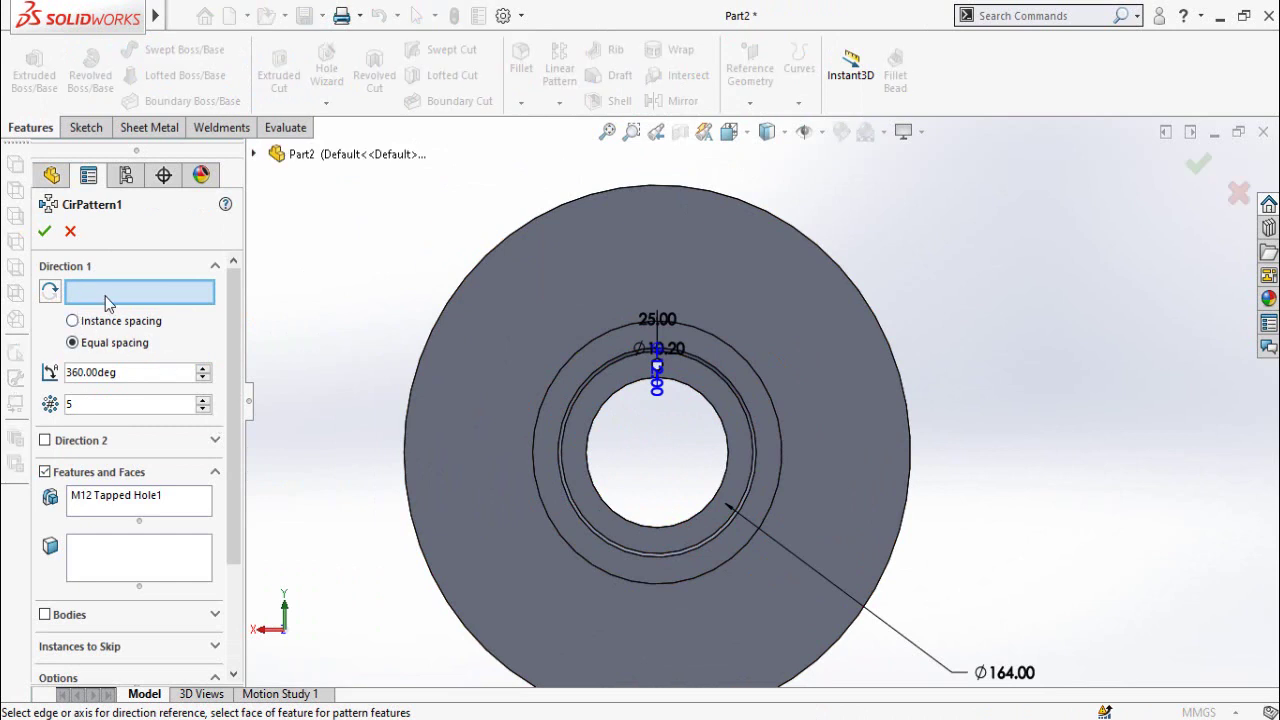
pyautogui.click(443, 314)
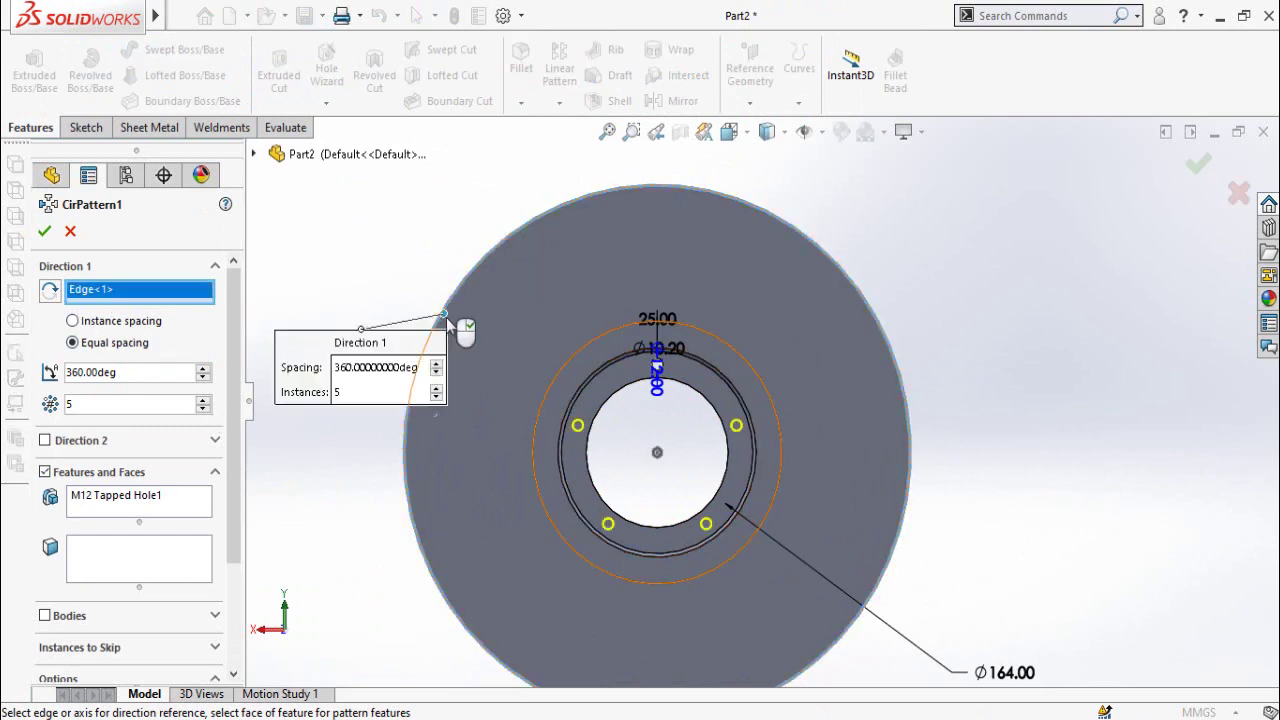
pyautogui.scroll(2, 551, 480)
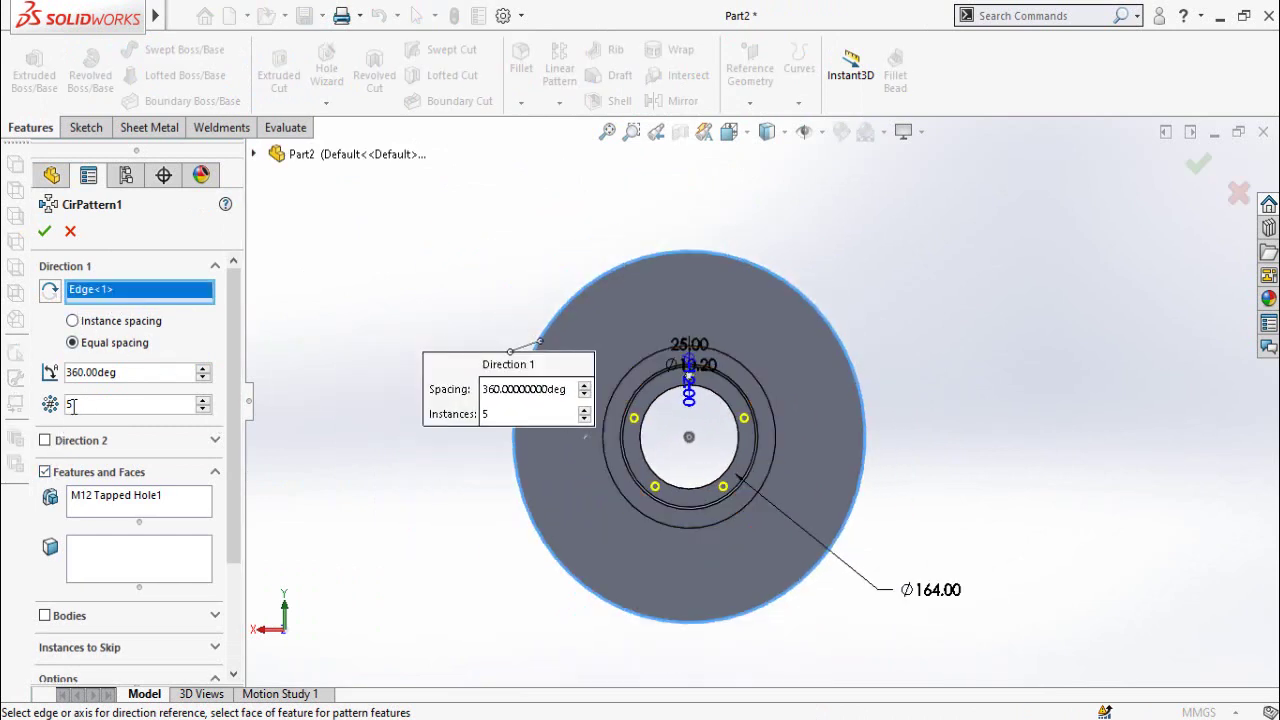
pyautogui.write('10')
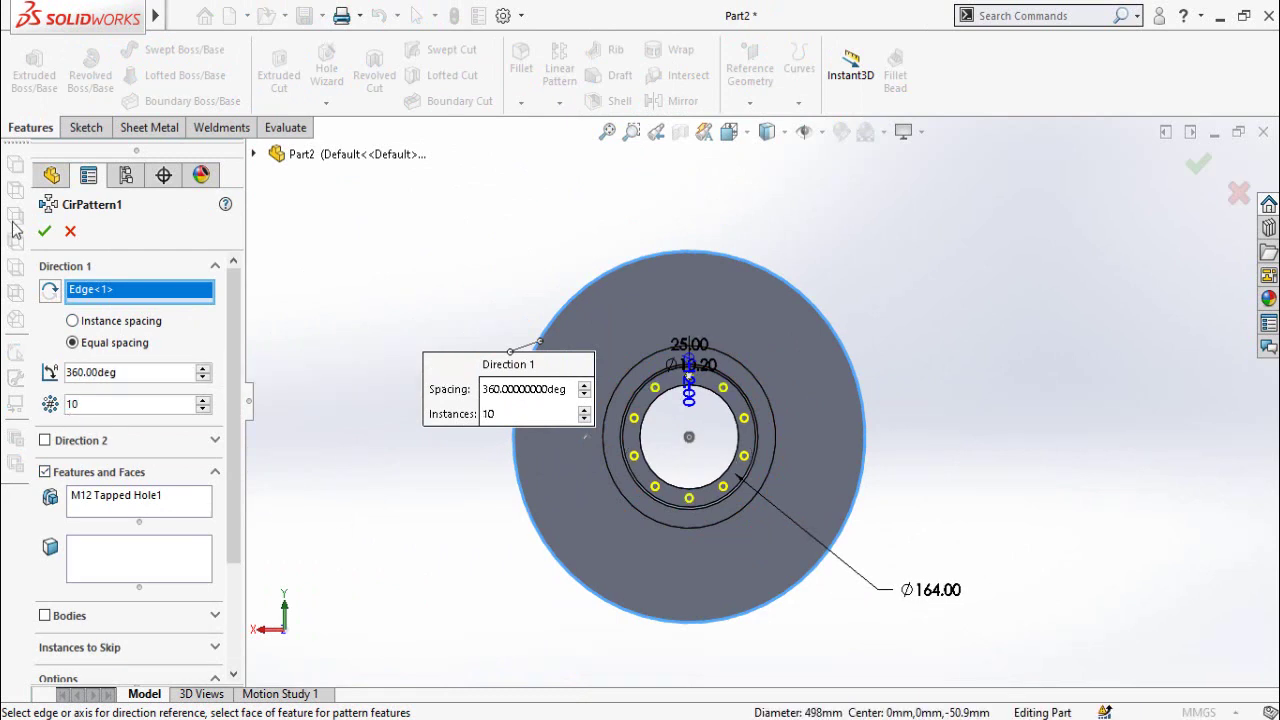
pyautogui.click(44, 235)
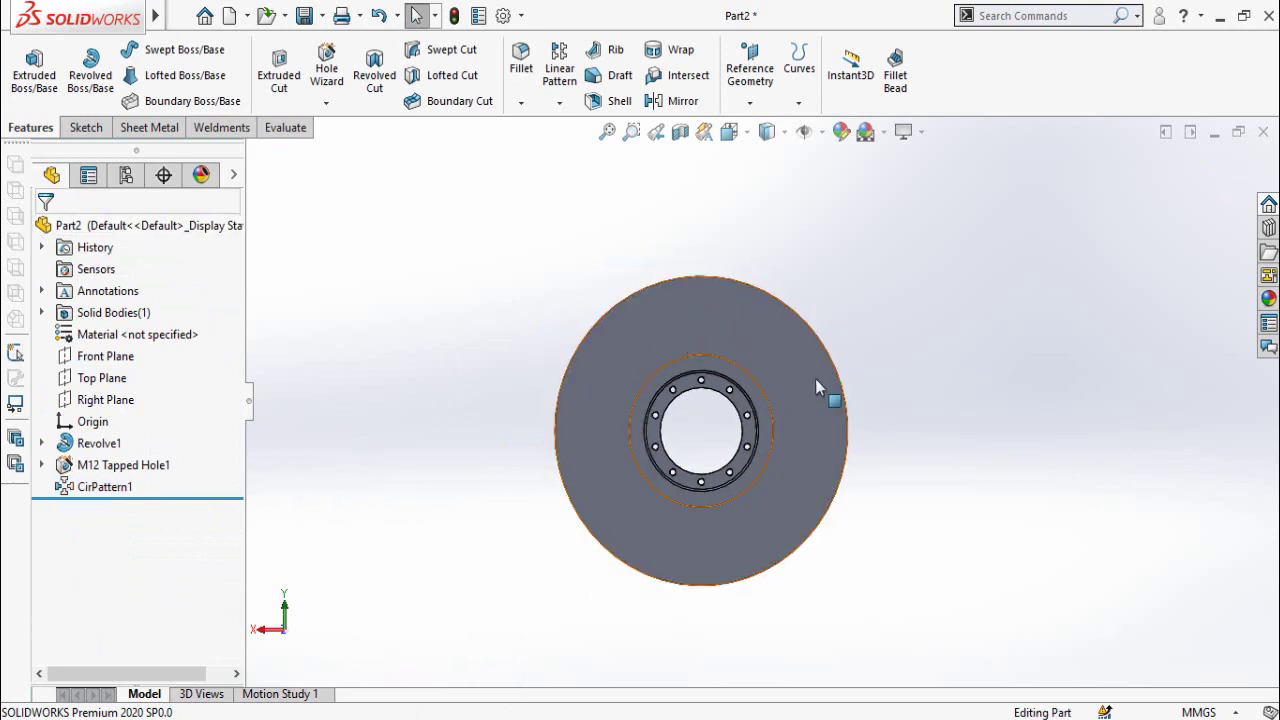
# Start a sketch on the disc's large flat face and draw two concentric circles near its upper rim, radii about 32 mm and 39 mm
pyautogui.scroll(-3, 830, 410)
pyautogui.scroll(-2, 706, 185)
pyautogui.click(641, 253)
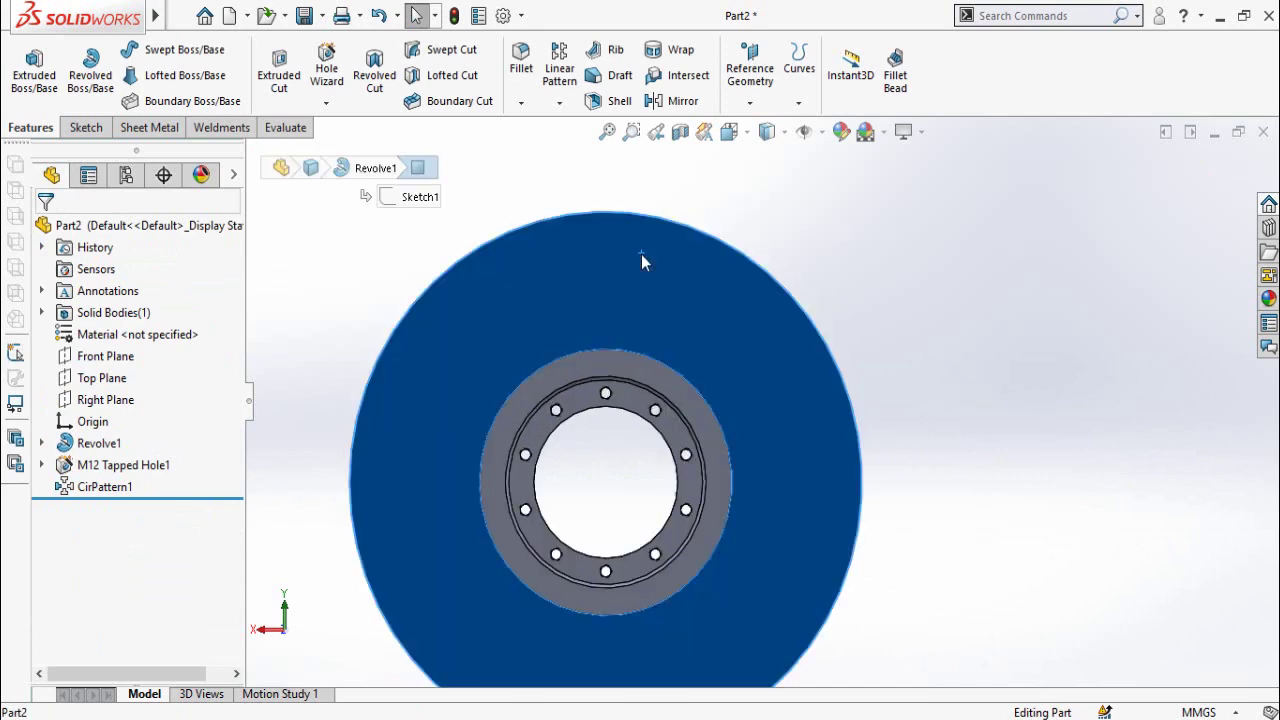
pyautogui.scroll(2, 911, 269)
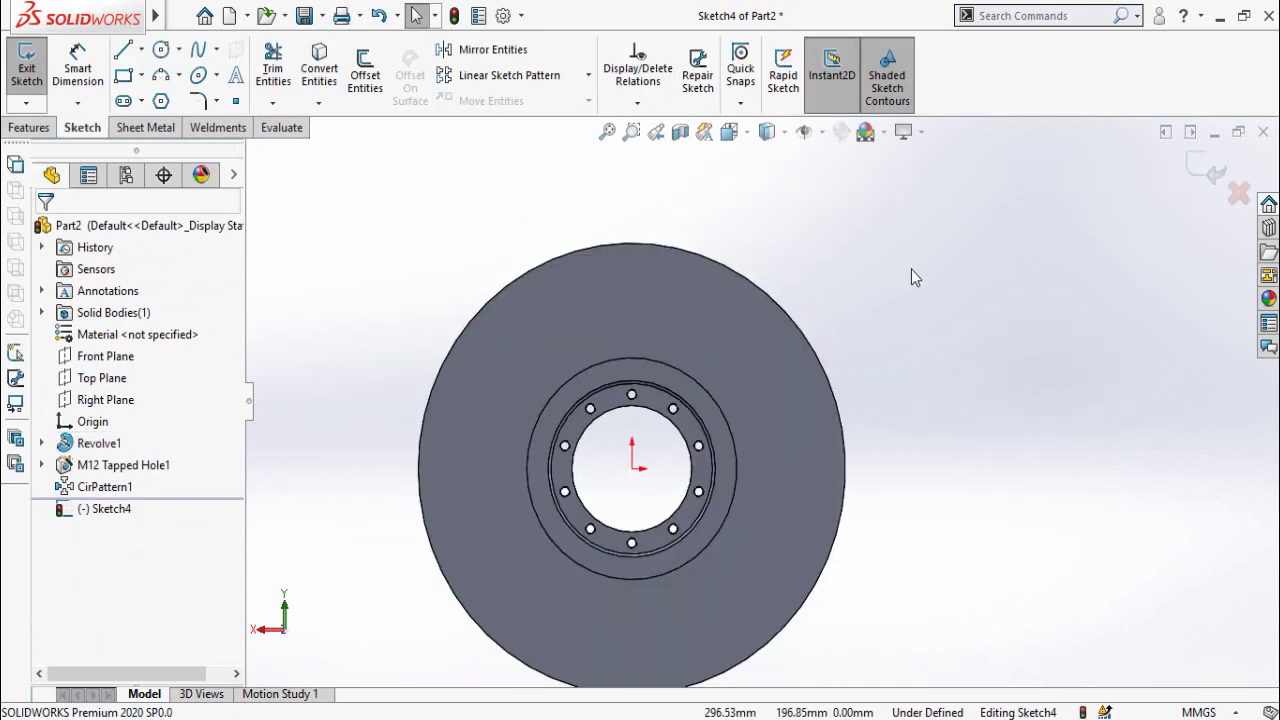
pyautogui.moveTo(911, 269); pyautogui.dragTo(908, 330, button='right')
pyautogui.scroll(-1, 700, 283)
pyautogui.scroll(-2, 700, 283)
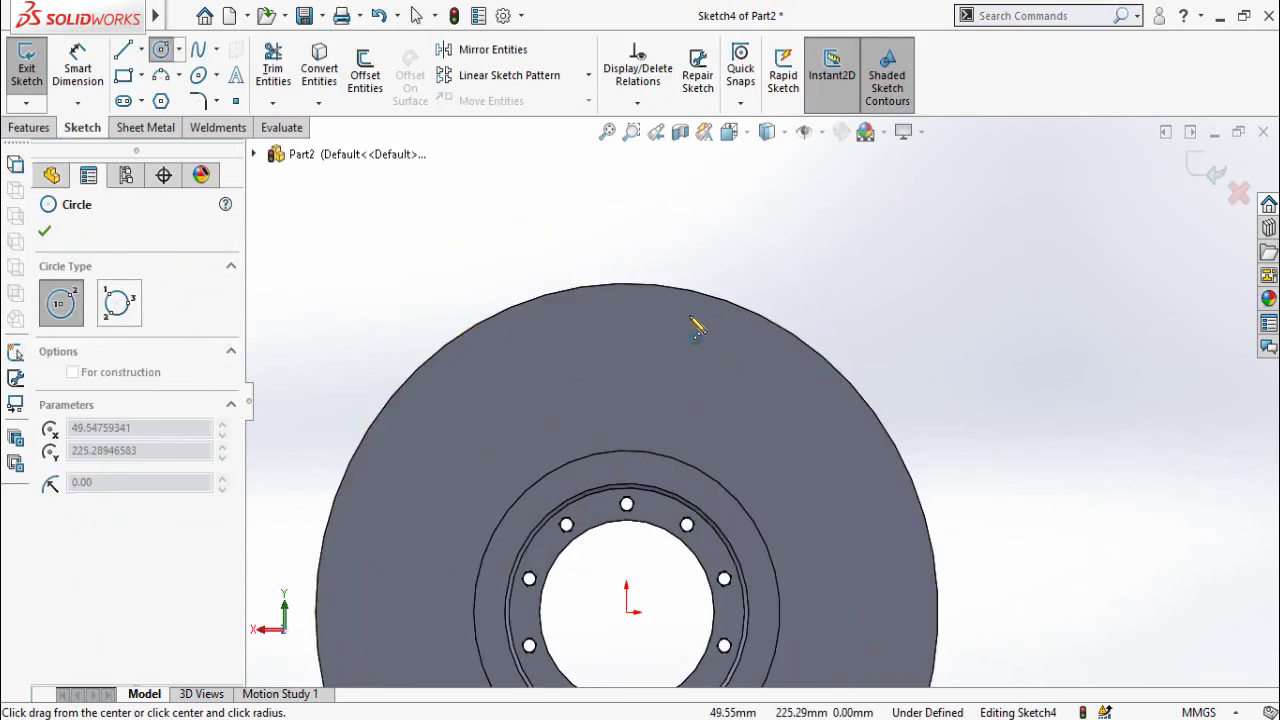
pyautogui.click(689, 315)
pyautogui.click(720, 339)
pyautogui.click(689, 315)
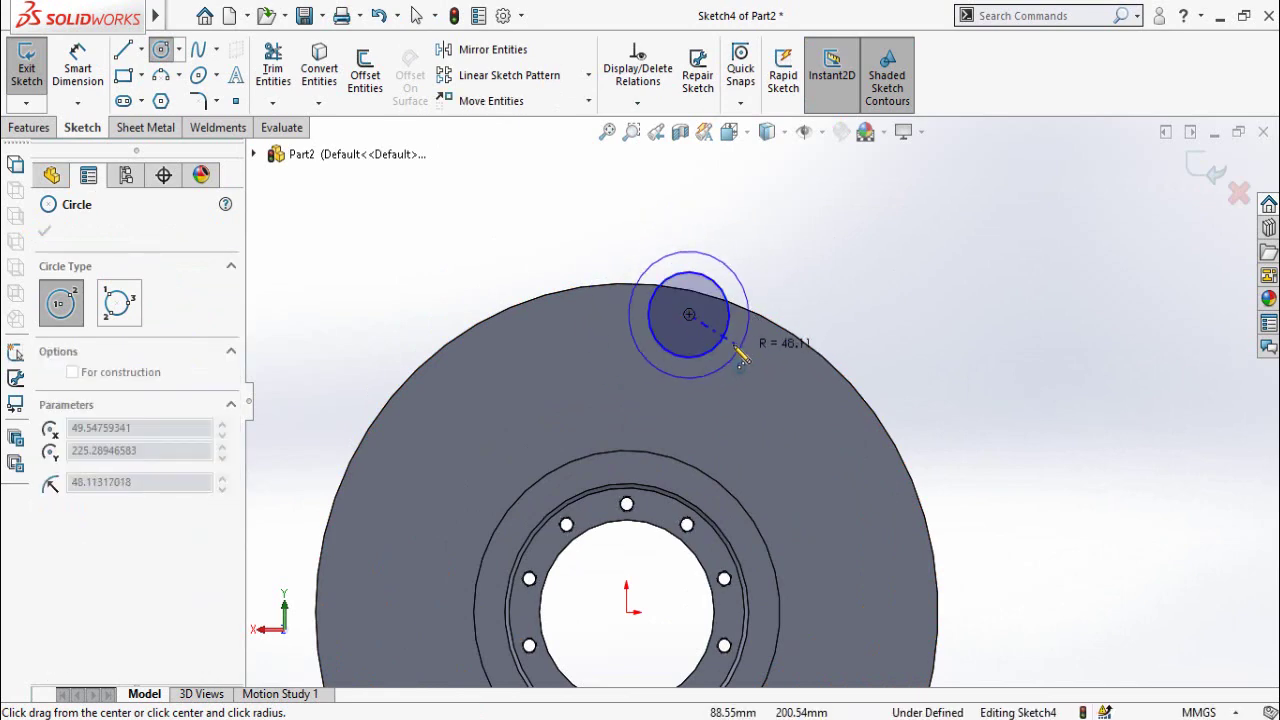
pyautogui.click(729, 344)
# Dimension the radial gap between the two concentric circles as 9 mm
pyautogui.moveTo(938, 332); pyautogui.dragTo(933, 180, button='right')
pyautogui.scroll(-2, 640, 272)
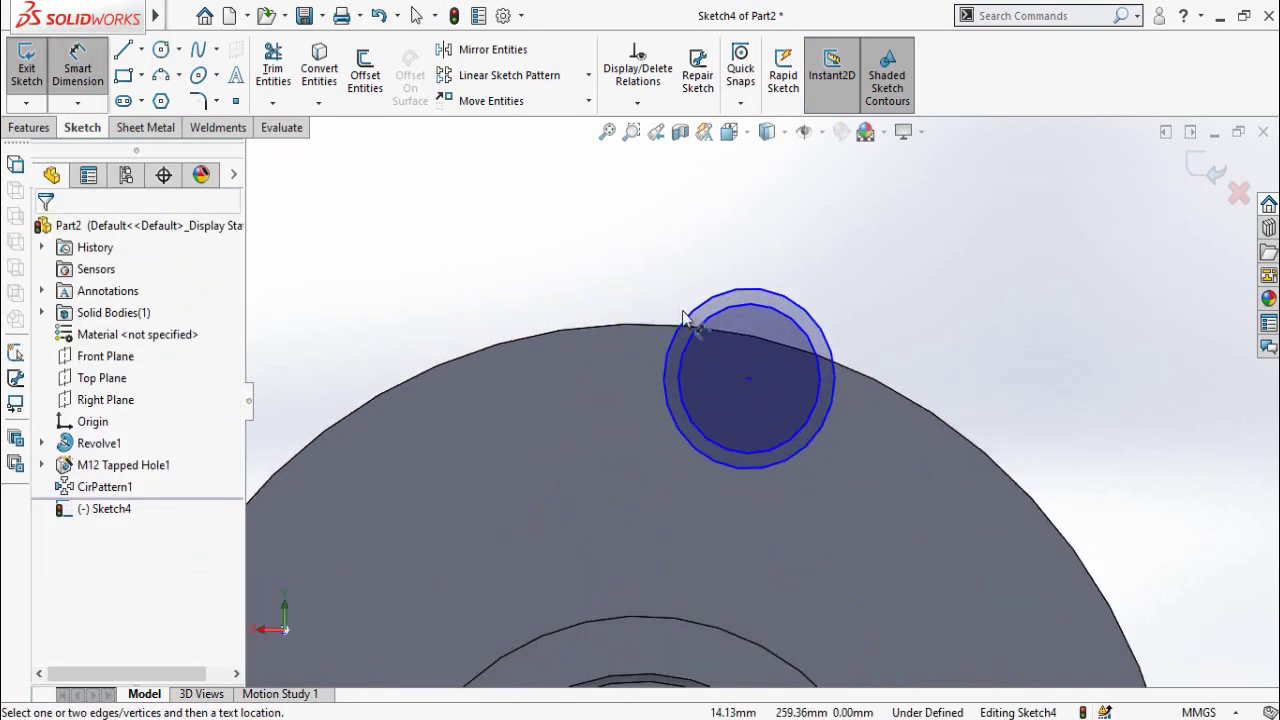
pyautogui.click(693, 320)
pyautogui.click(701, 326)
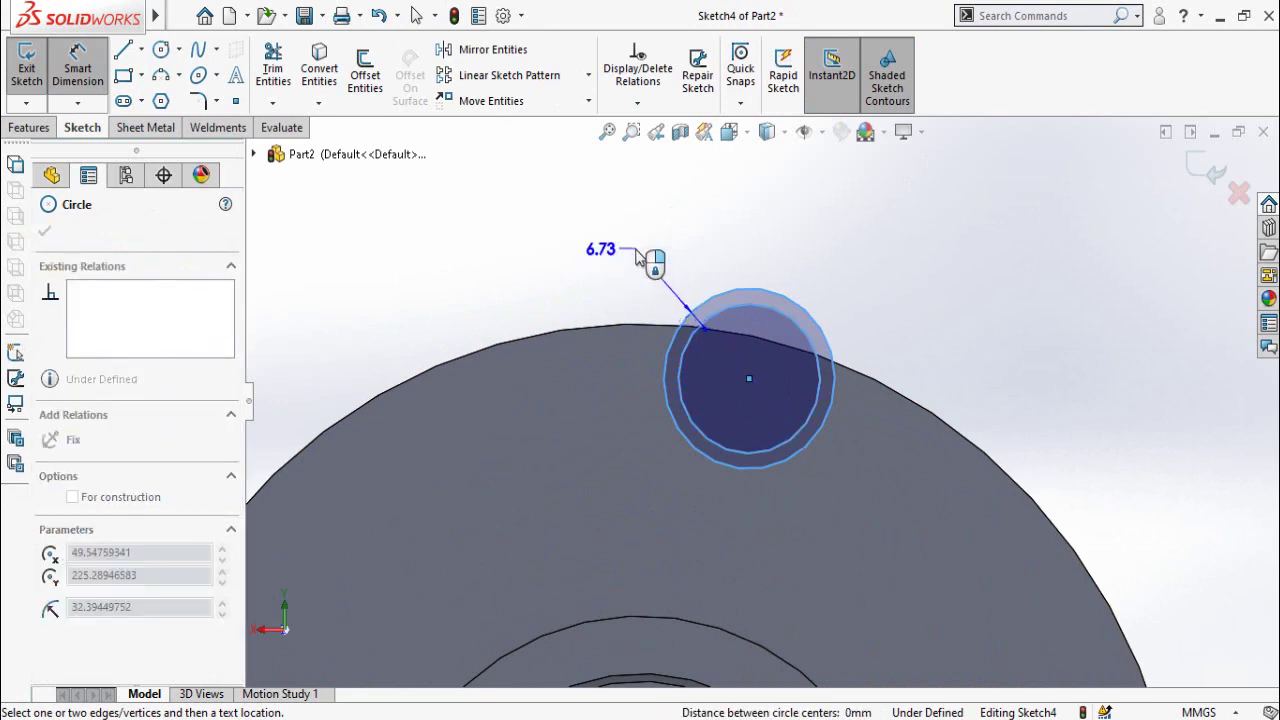
pyautogui.click(638, 258)
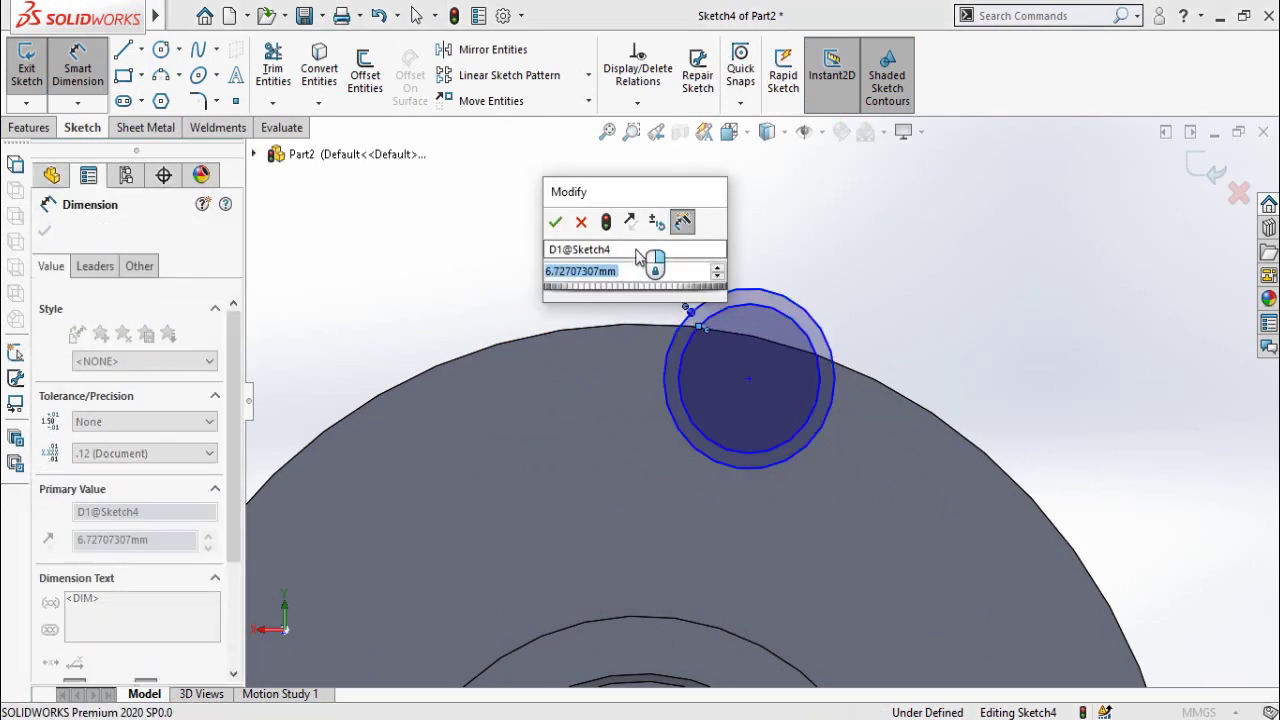
pyautogui.write('9')
pyautogui.press('Return')
# Draw a vertical centerline about 142 mm long between a point above the bore and the origin
pyautogui.scroll(3, 796, 508)
pyautogui.scroll(-2, 758, 545)
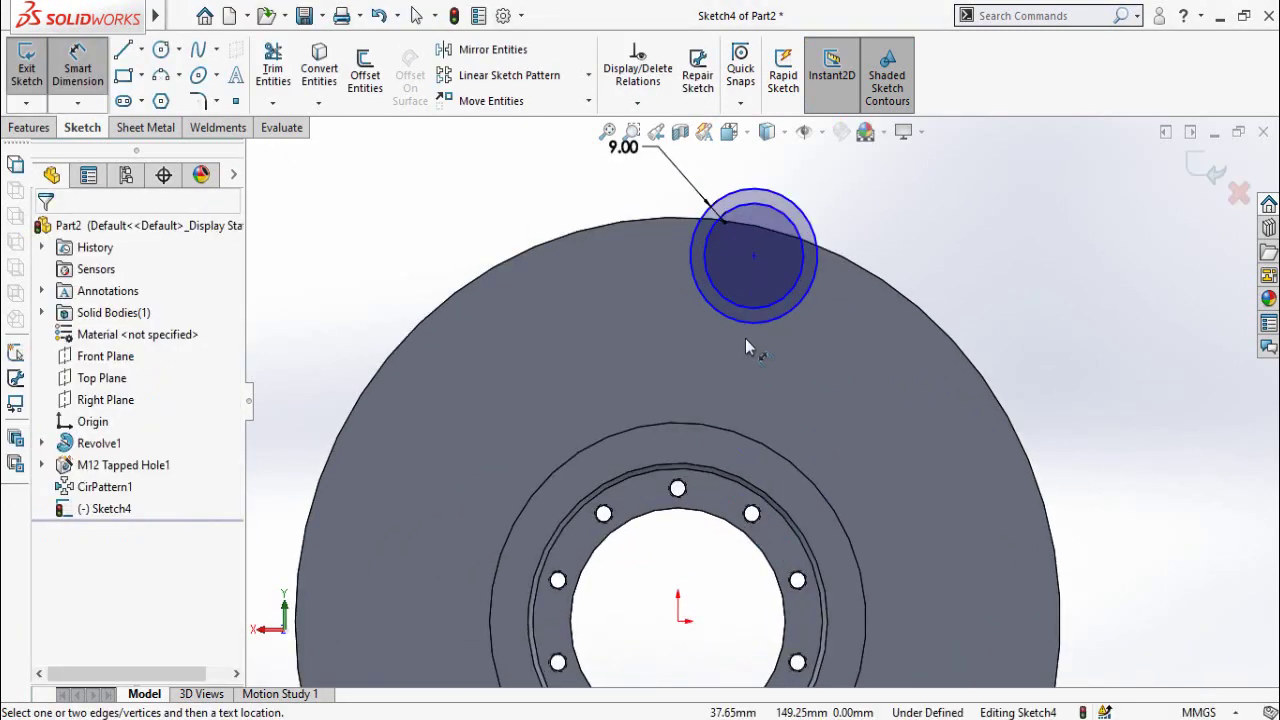
pyautogui.click(141, 49)
pyautogui.click(149, 97)
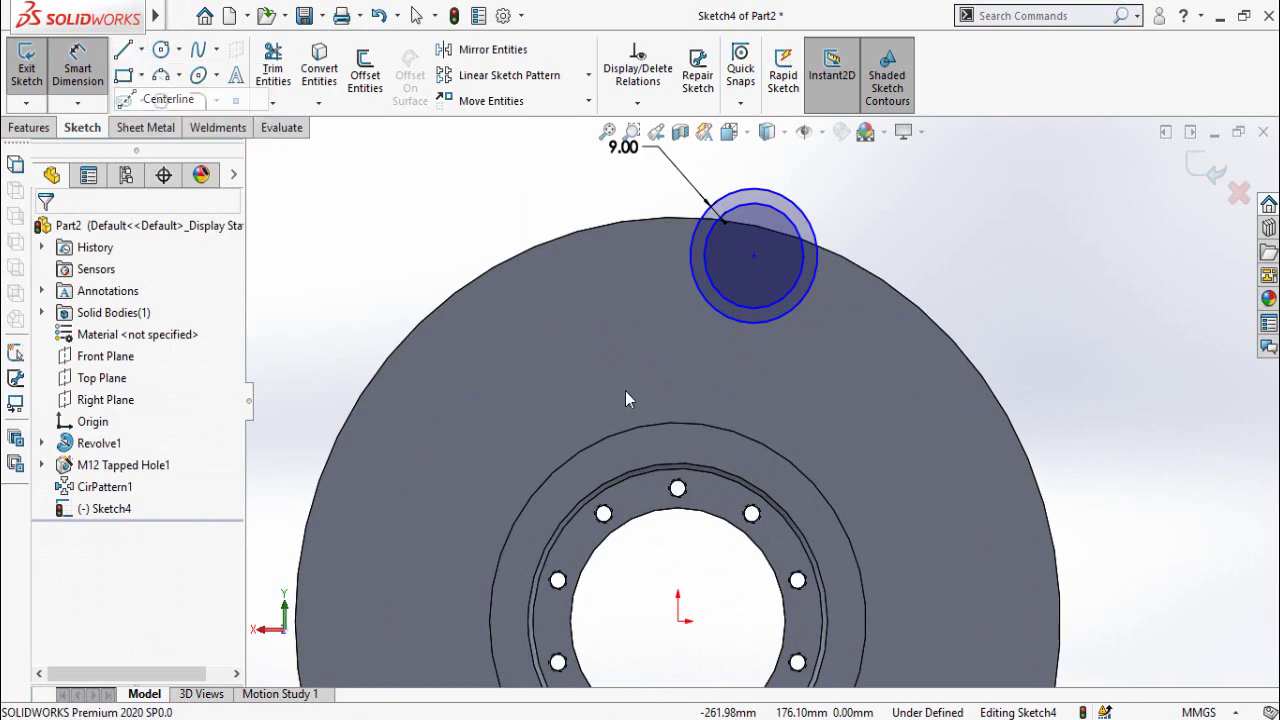
pyautogui.scroll(2, 760, 400)
pyautogui.scroll(-2, 722, 478)
pyautogui.click(713, 360)
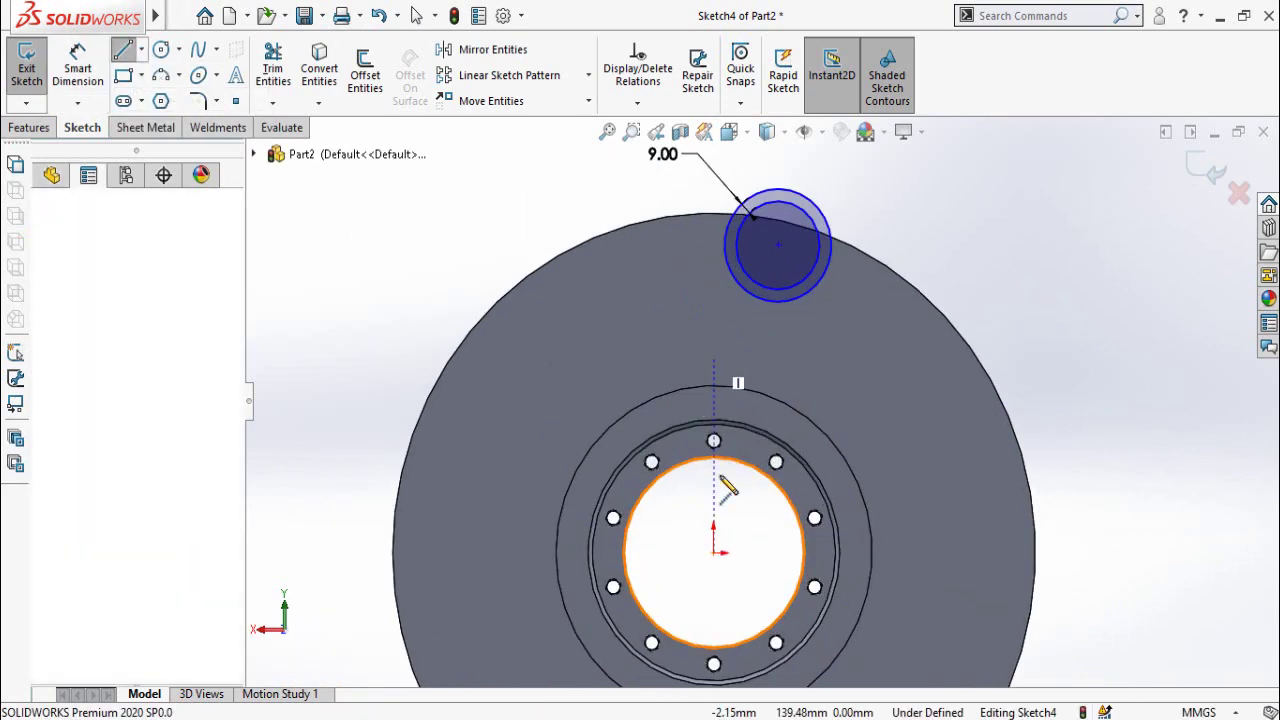
pyautogui.click(713, 552)
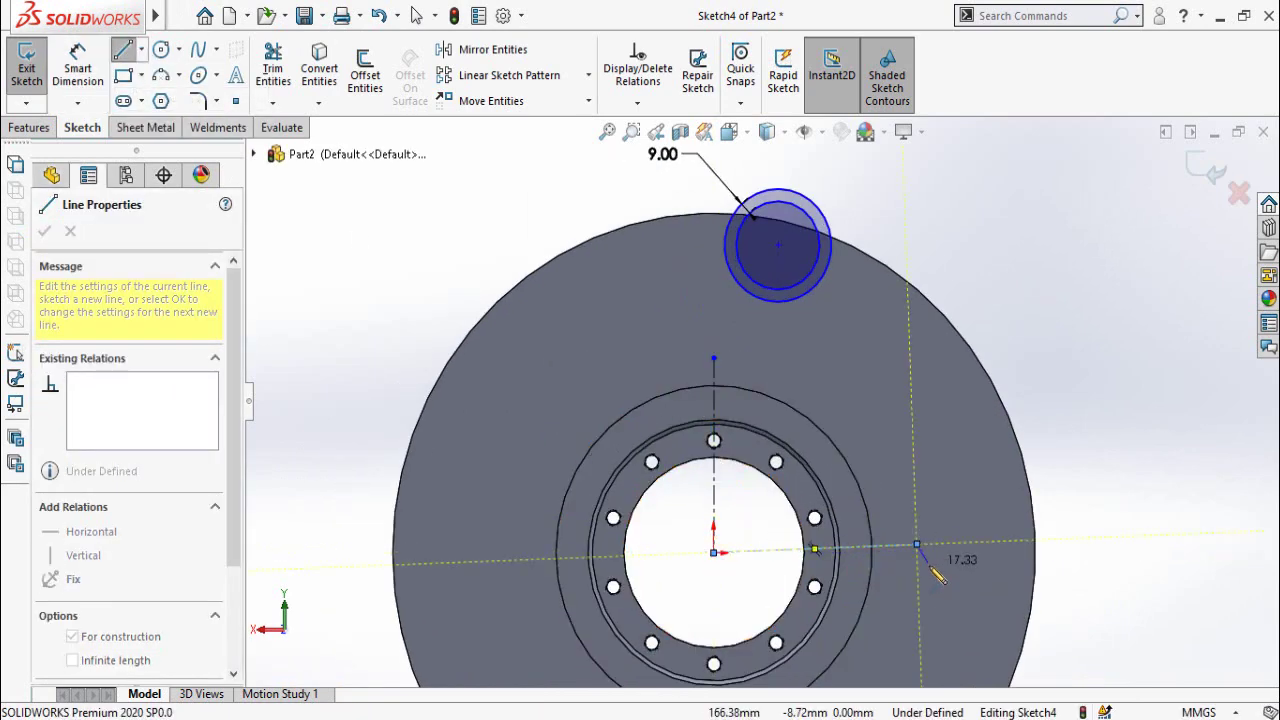
# Draw a second centerline about 157 mm long from the origin across the disc and make it horizontal
pyautogui.click(917, 545)
pyautogui.press('Escape')
pyautogui.click(896, 547)
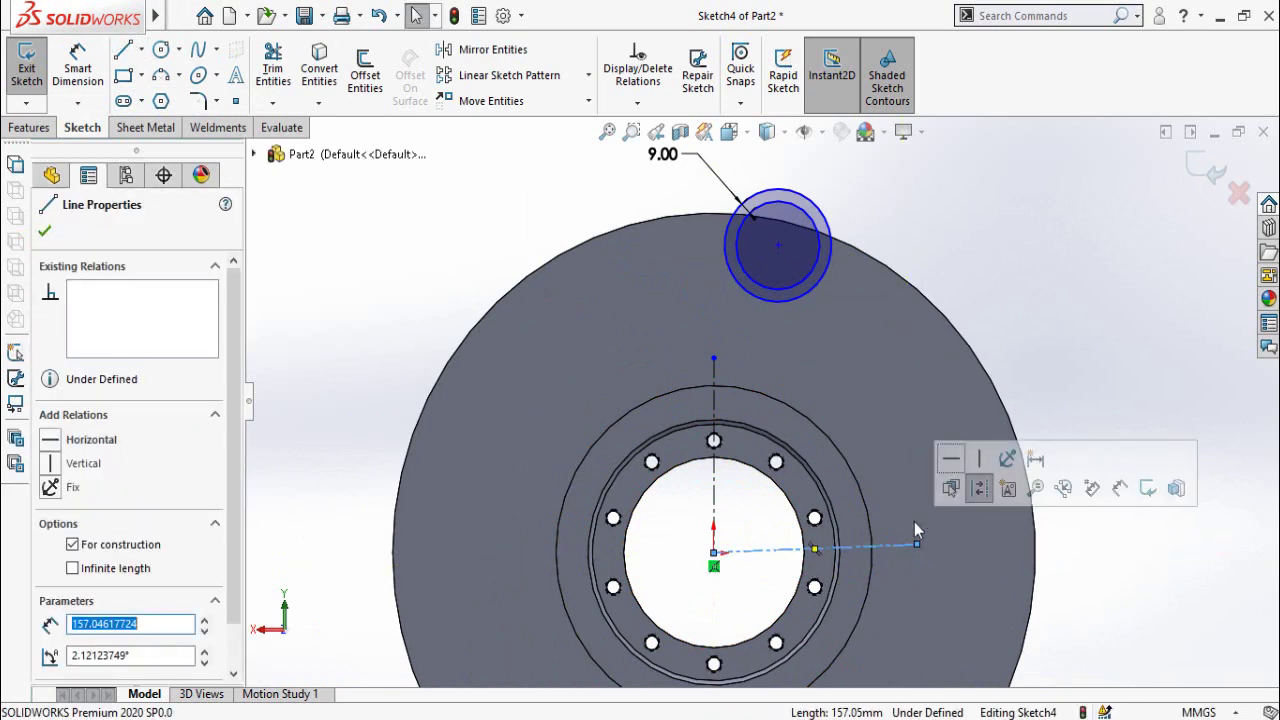
pyautogui.click(950, 466)
pyautogui.click(1150, 308)
# Dimension the distance from the vertical centerline to the concentric circles' center as 72.4 mm
pyautogui.moveTo(1139, 343); pyautogui.dragTo(1091, 92, button='right')
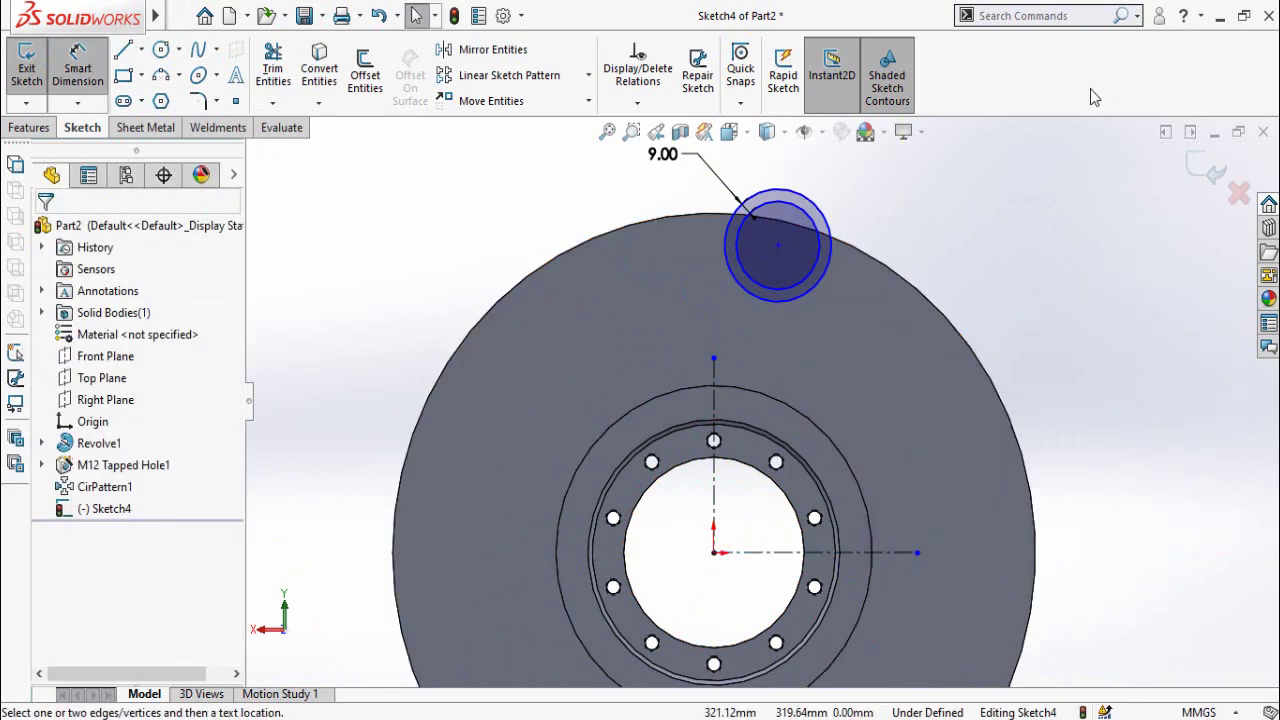
pyautogui.click(714, 412)
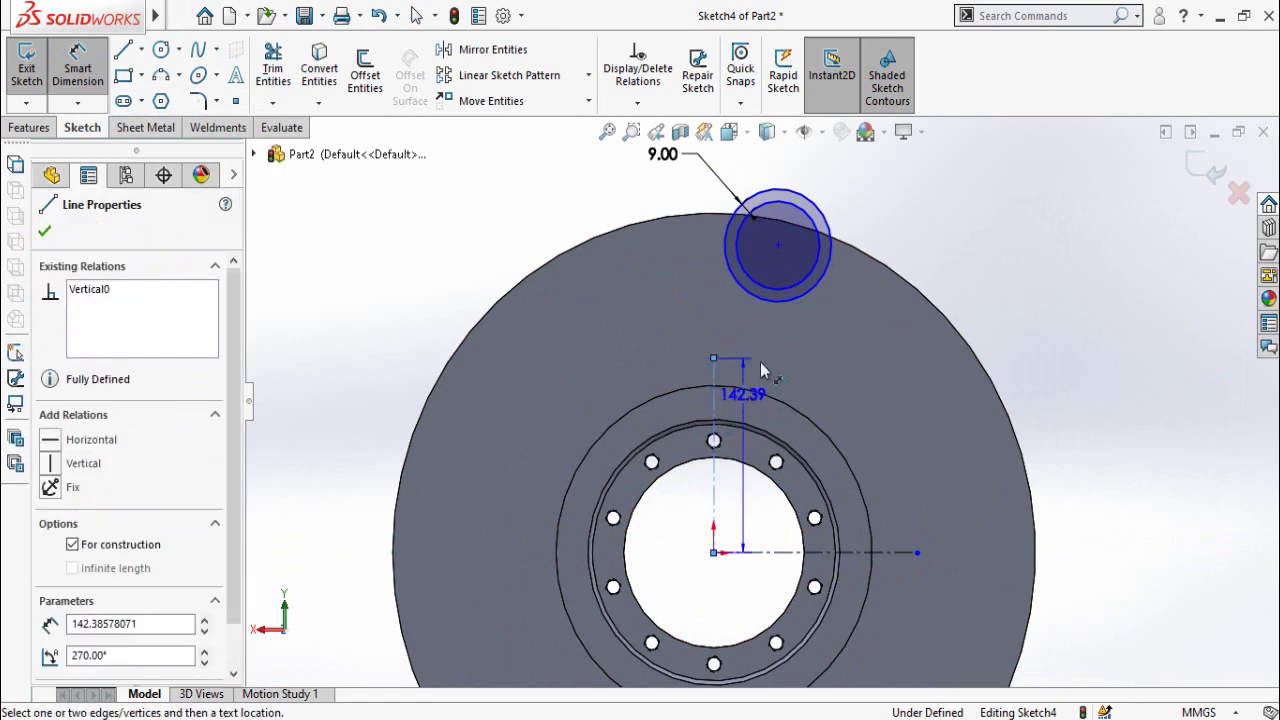
pyautogui.click(775, 278)
pyautogui.scroll(2, 773, 265)
pyautogui.click(765, 230)
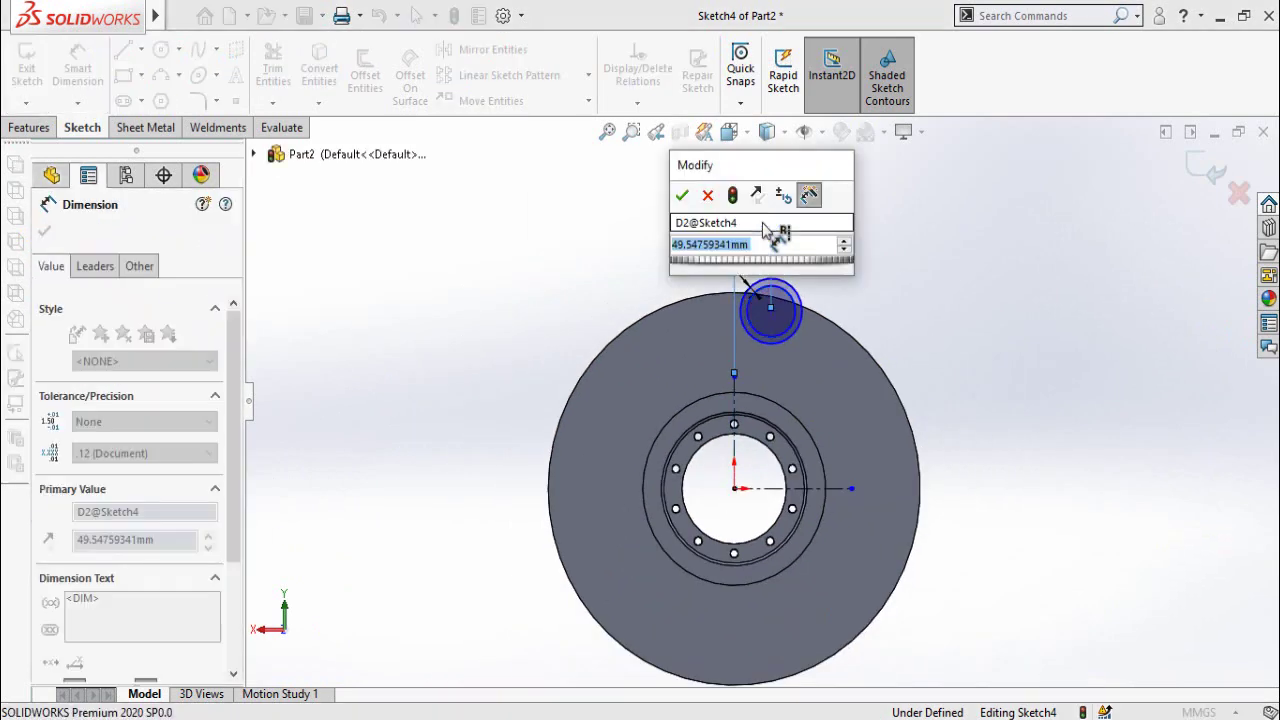
pyautogui.write('72')
pyautogui.press('Return')
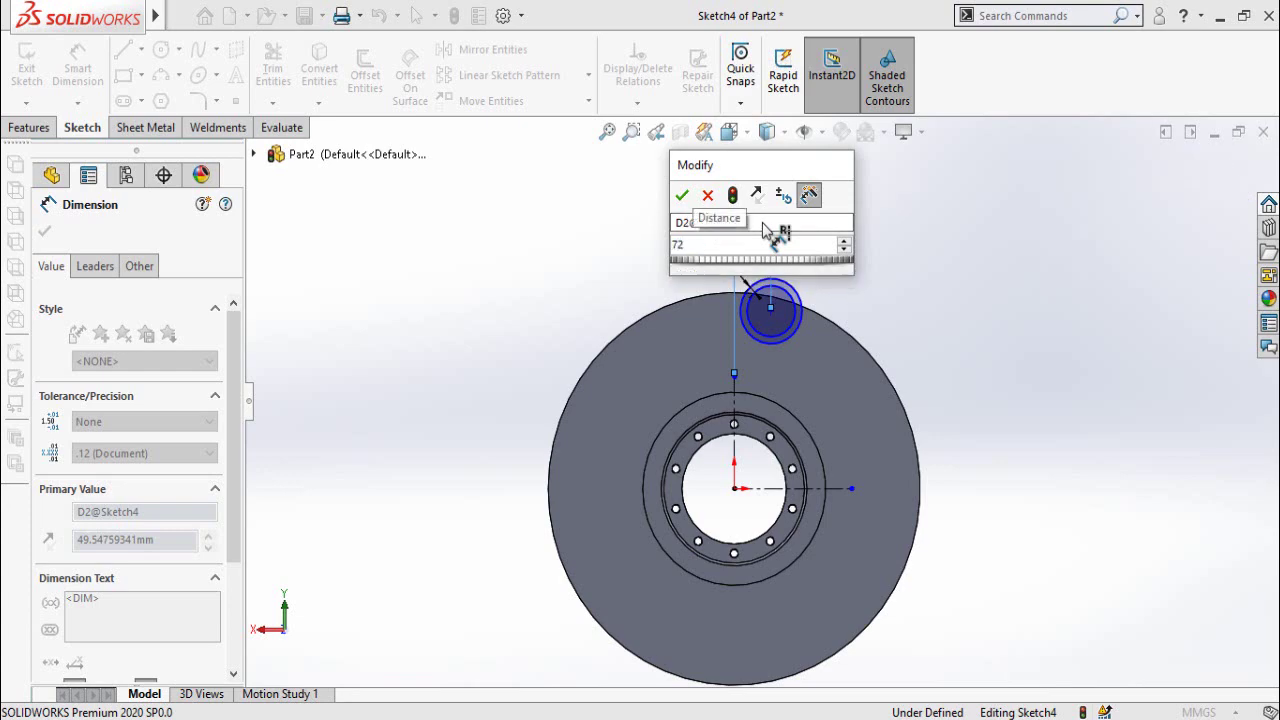
# Dimension the distance from the horizontal centerline to the concentric circles' center as 183.5 mm
pyautogui.scroll(-2, 904, 333)
pyautogui.click(779, 558)
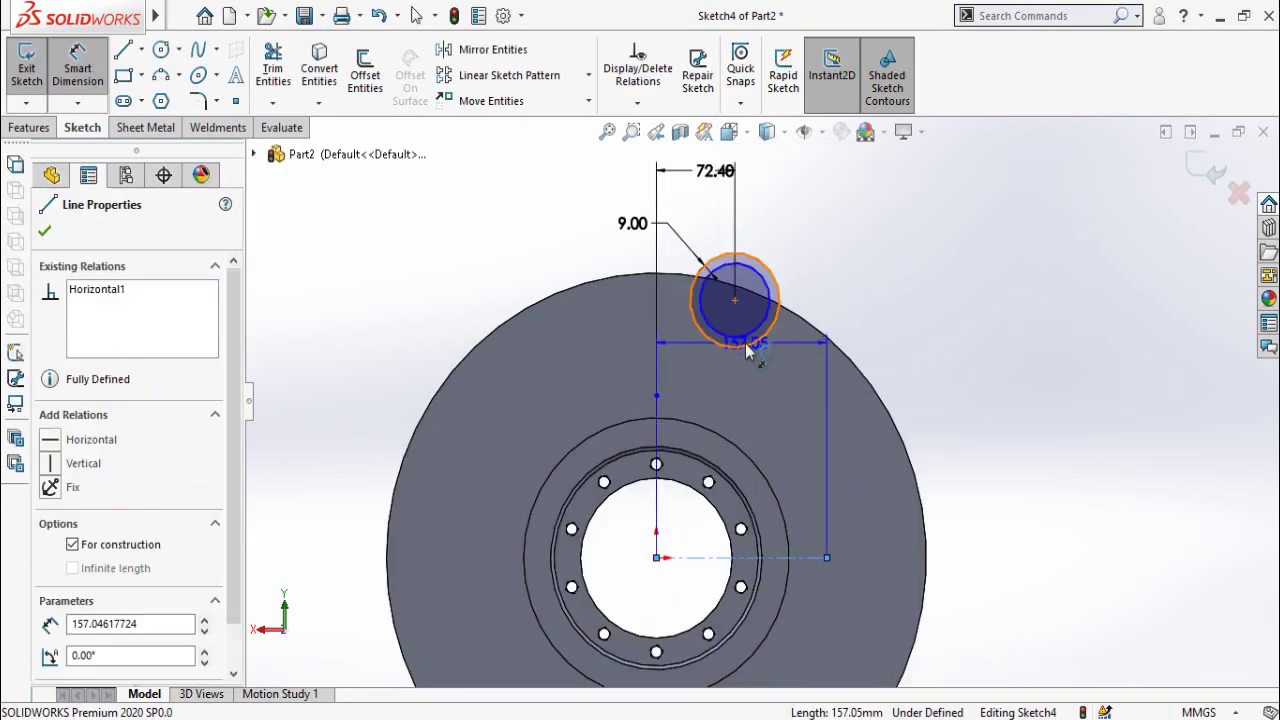
pyautogui.click(748, 344)
pyautogui.click(1015, 447)
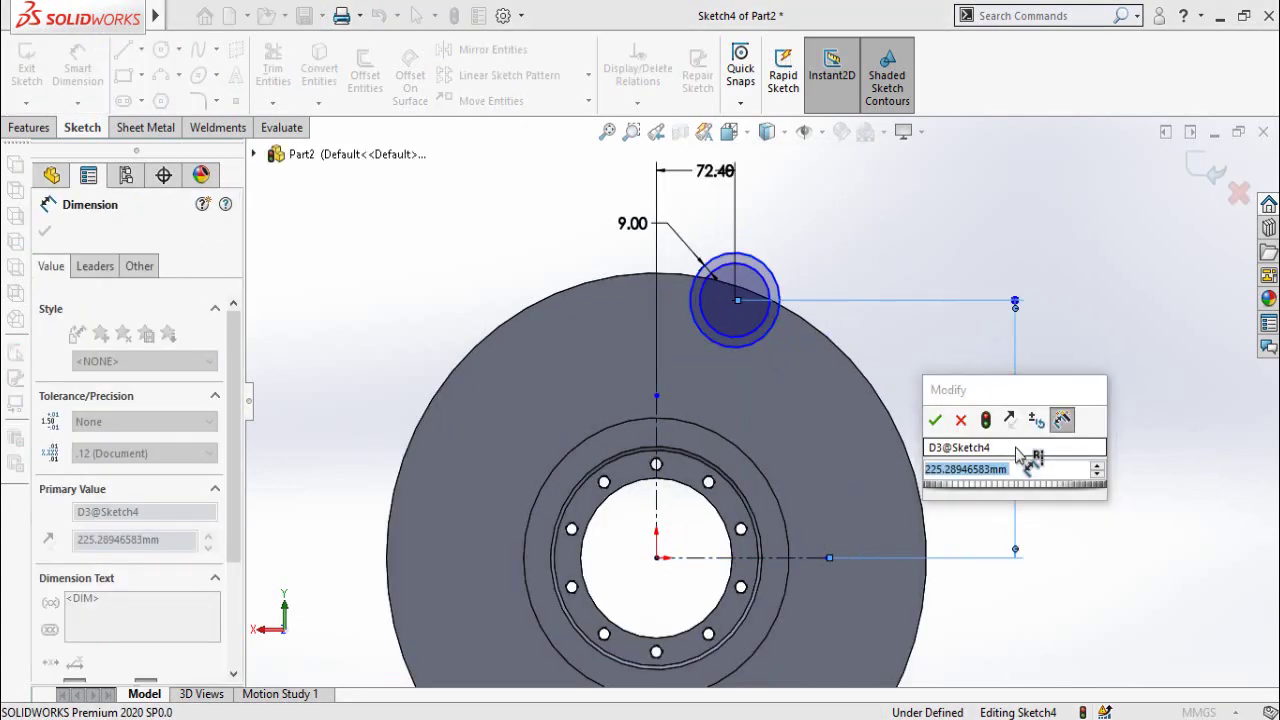
pyautogui.write('182.3')
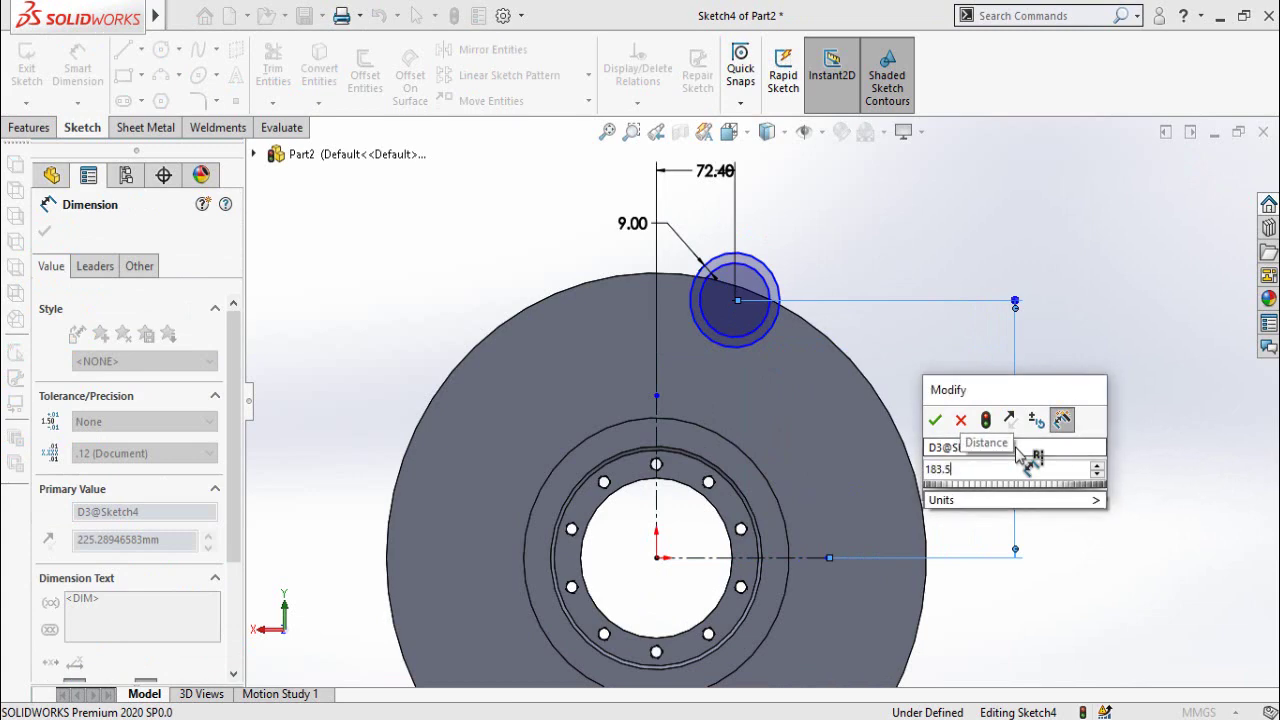
pyautogui.press('Return')
pyautogui.click(910, 285)
# Dimension the inner circle's diameter as 63.5*2, giving 127 mm
pyautogui.scroll(-2, 910, 285)
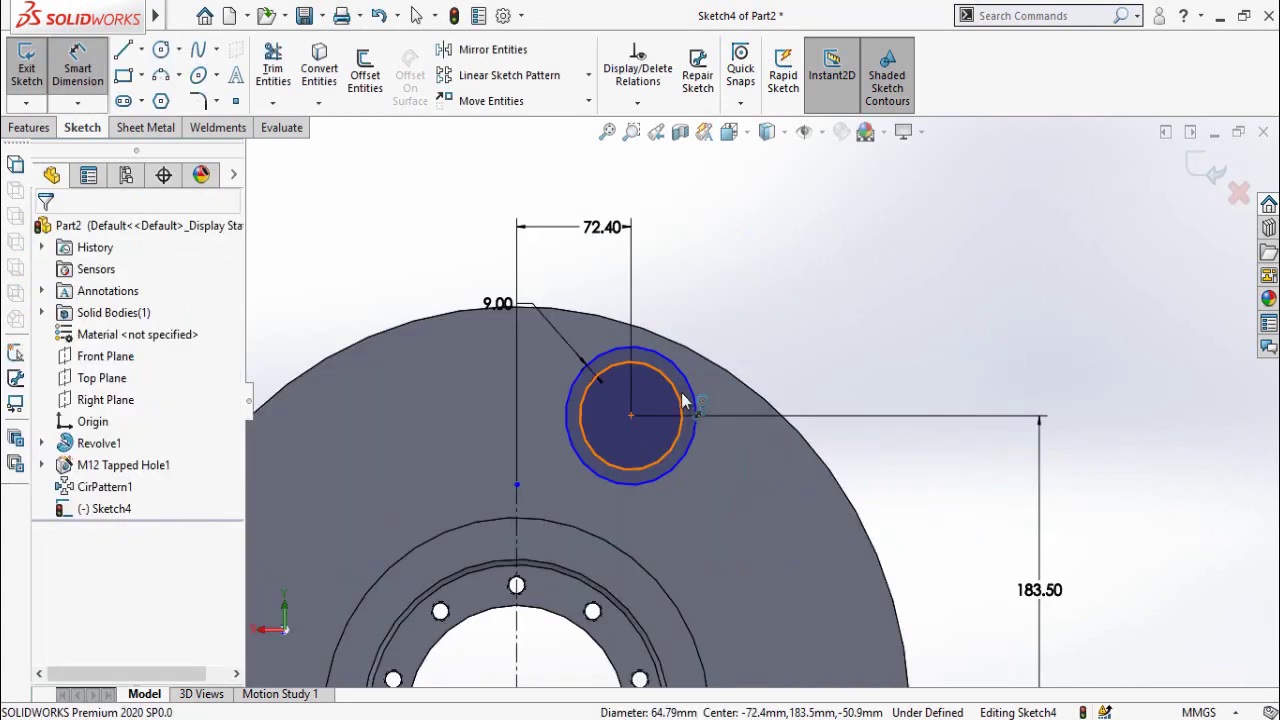
pyautogui.click(683, 400)
pyautogui.scroll(2, 840, 312)
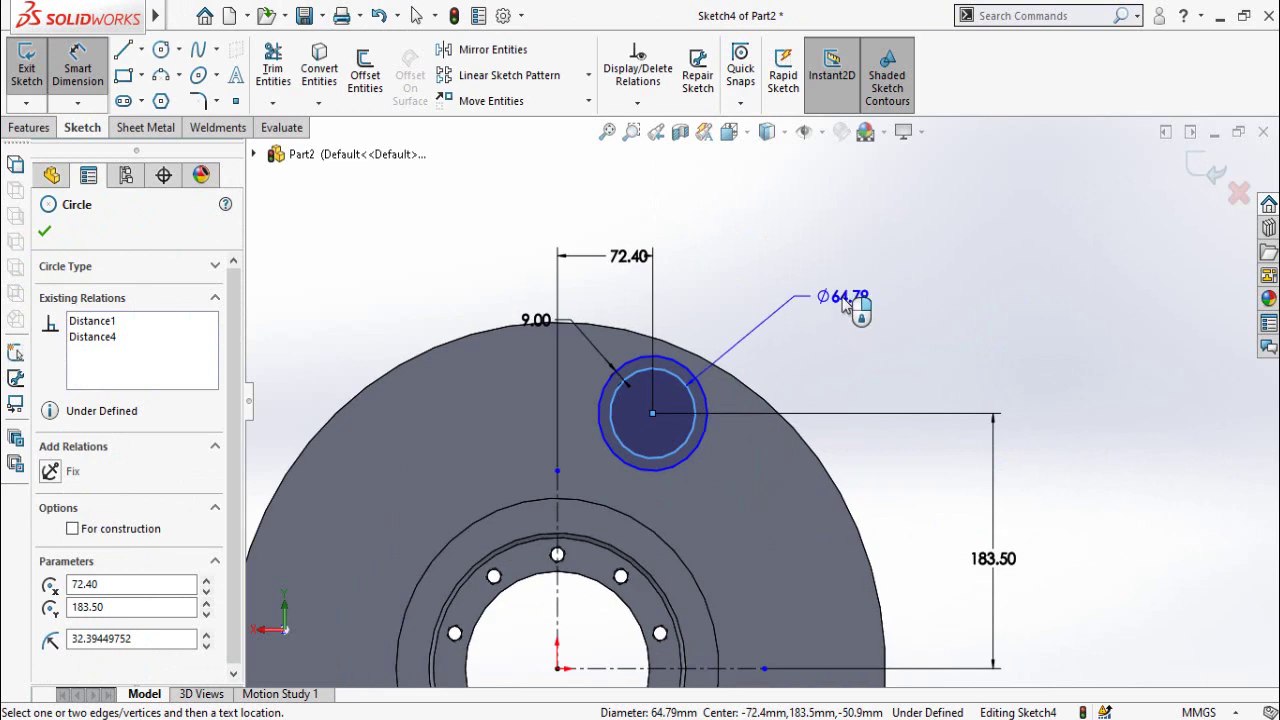
pyautogui.click(848, 302)
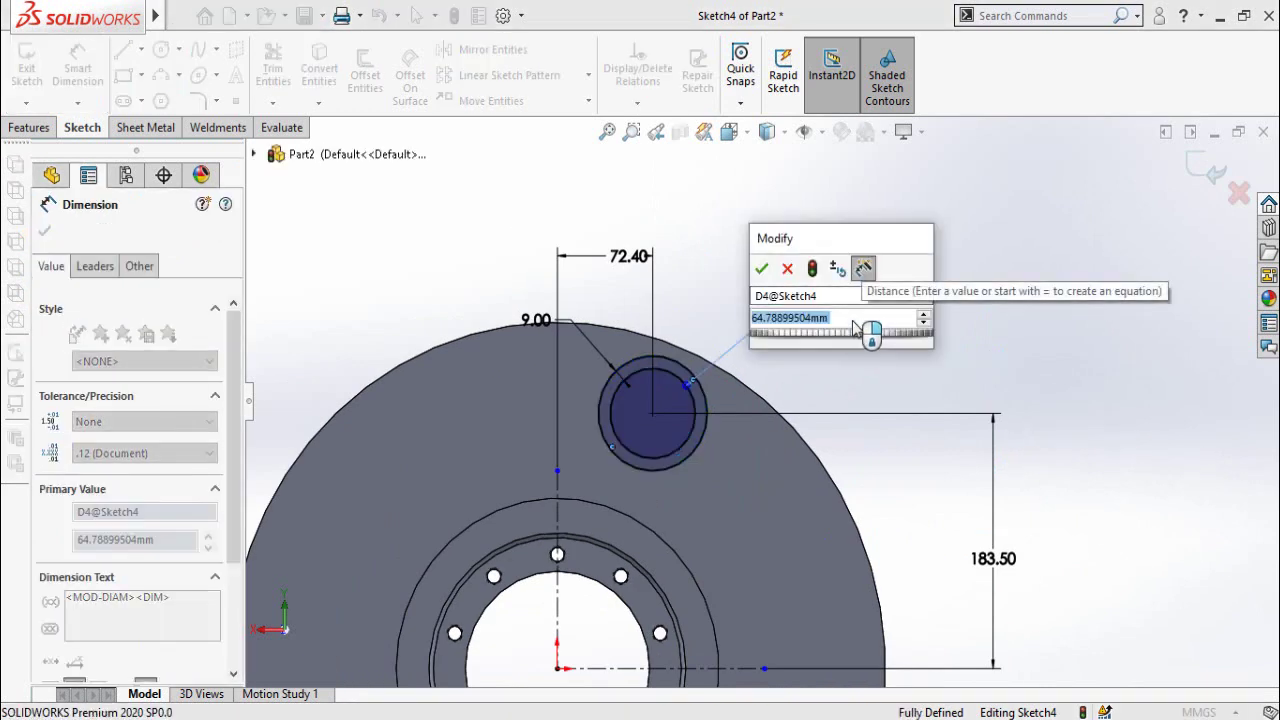
pyautogui.write('6')
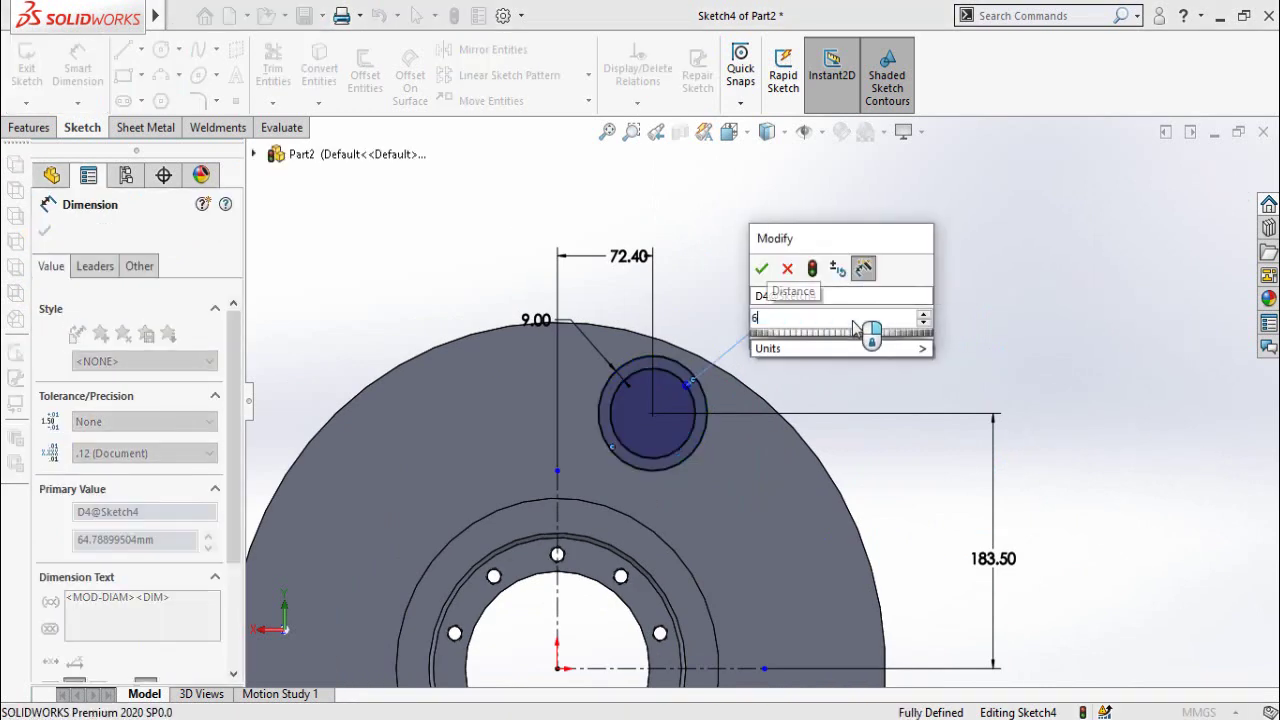
pyautogui.write('3.5')
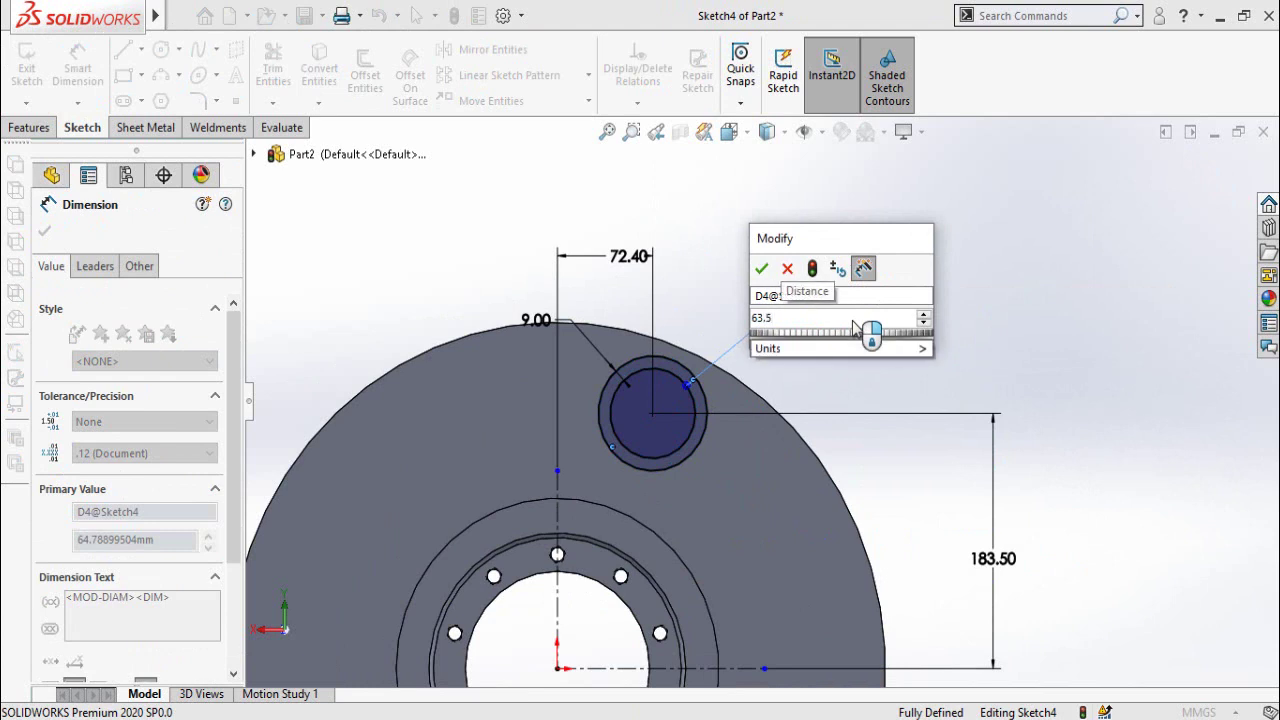
pyautogui.write('*')
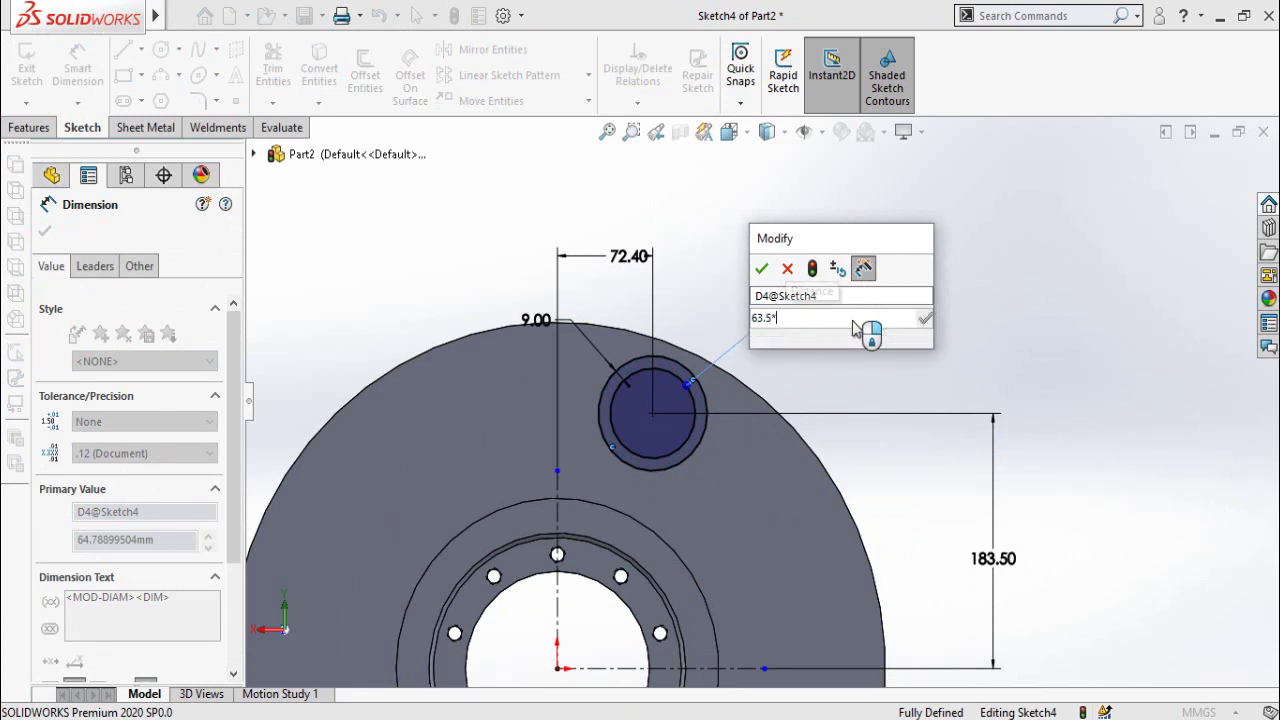
pyautogui.write('2')
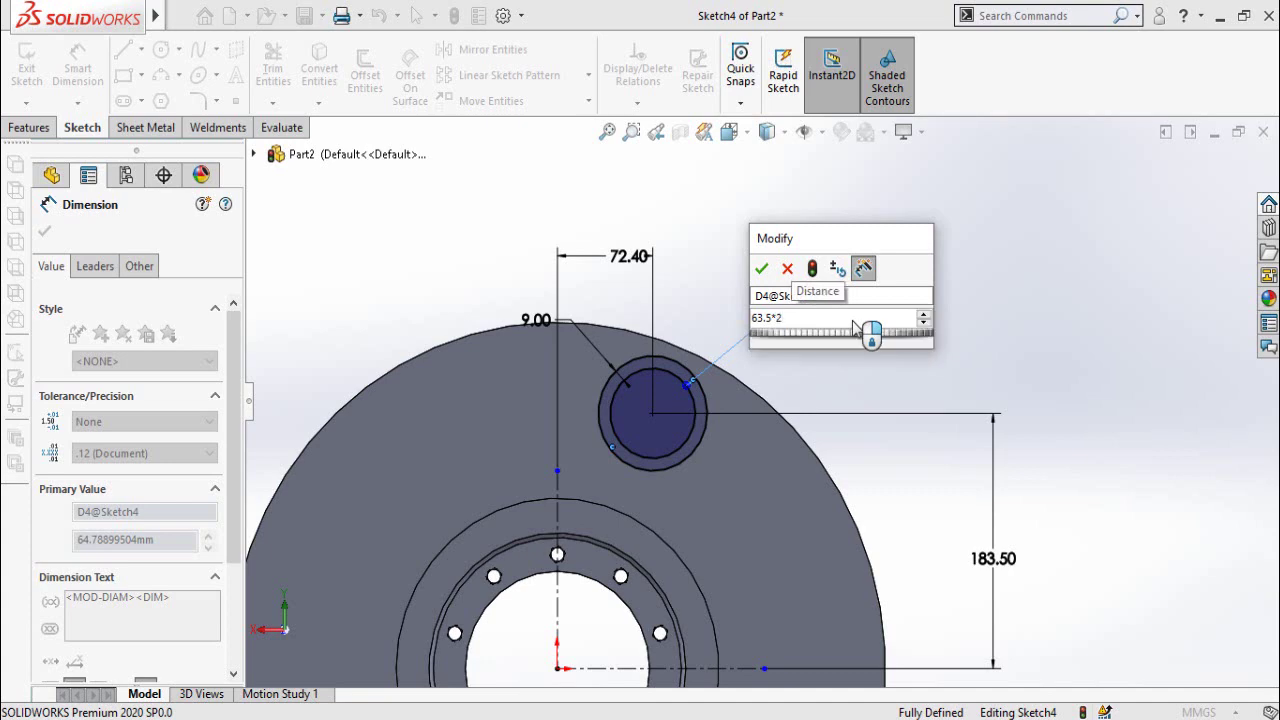
pyautogui.press('Return')
# Draw a slanted line from the concentric circles' center outward past the outer circle, crossing the vertical centerline
pyautogui.press('l')
pyautogui.scroll(-3, 704, 368)
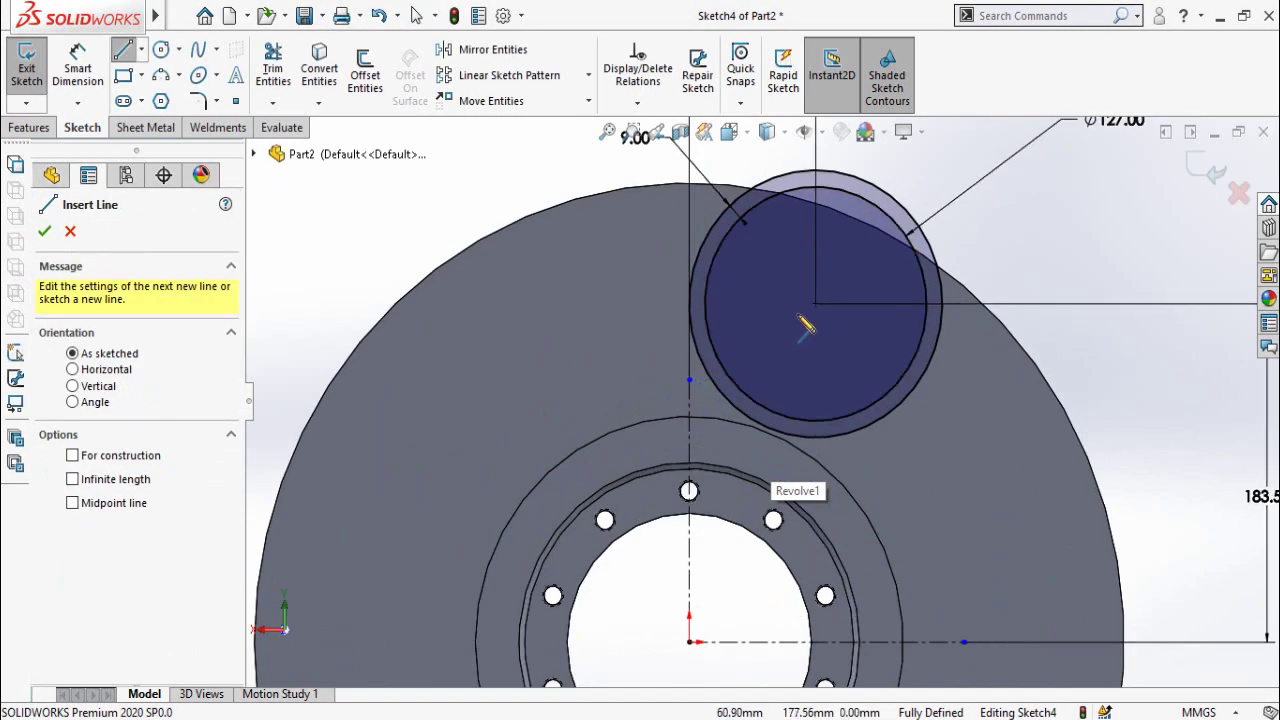
pyautogui.click(816, 304)
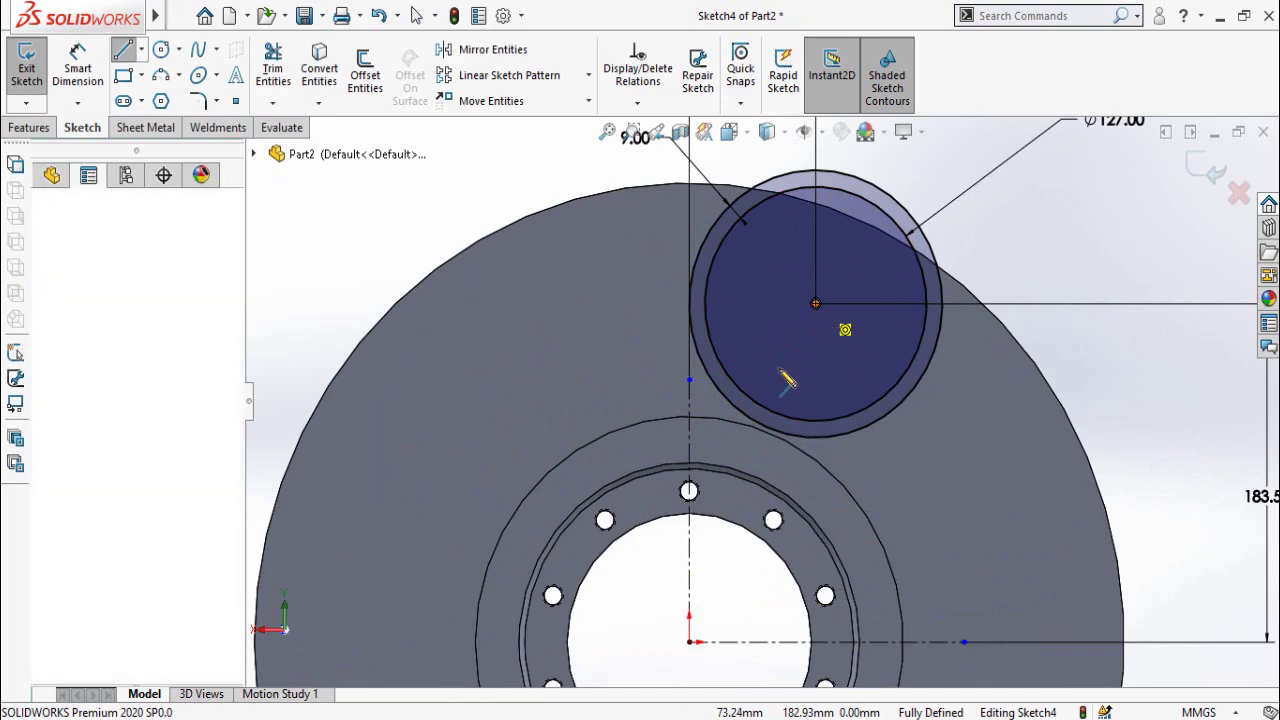
pyautogui.click(637, 380)
pyautogui.press('Escape')
pyautogui.scroll(4, 706, 472)
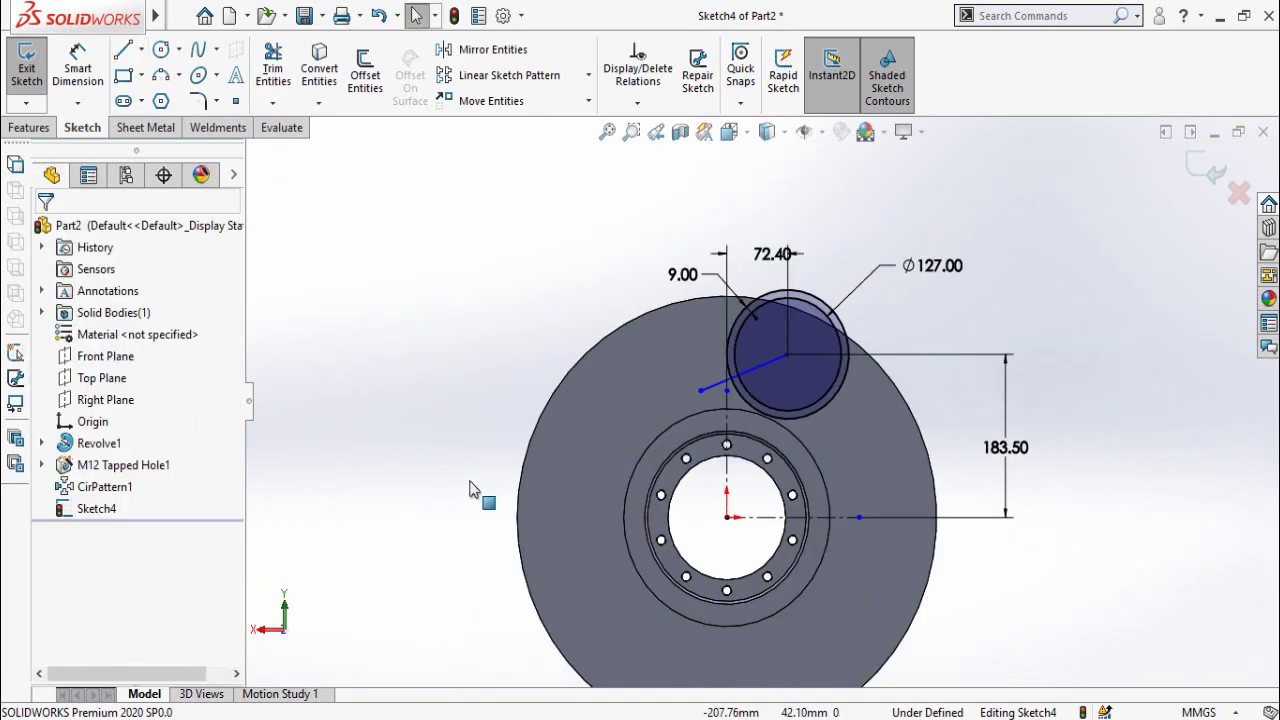
# Dimension the angle between the slanted line and the horizontal centerline as 19°
pyautogui.moveTo(406, 516); pyautogui.dragTo(389, 192, button='right')
pyautogui.scroll(-2, 930, 555)
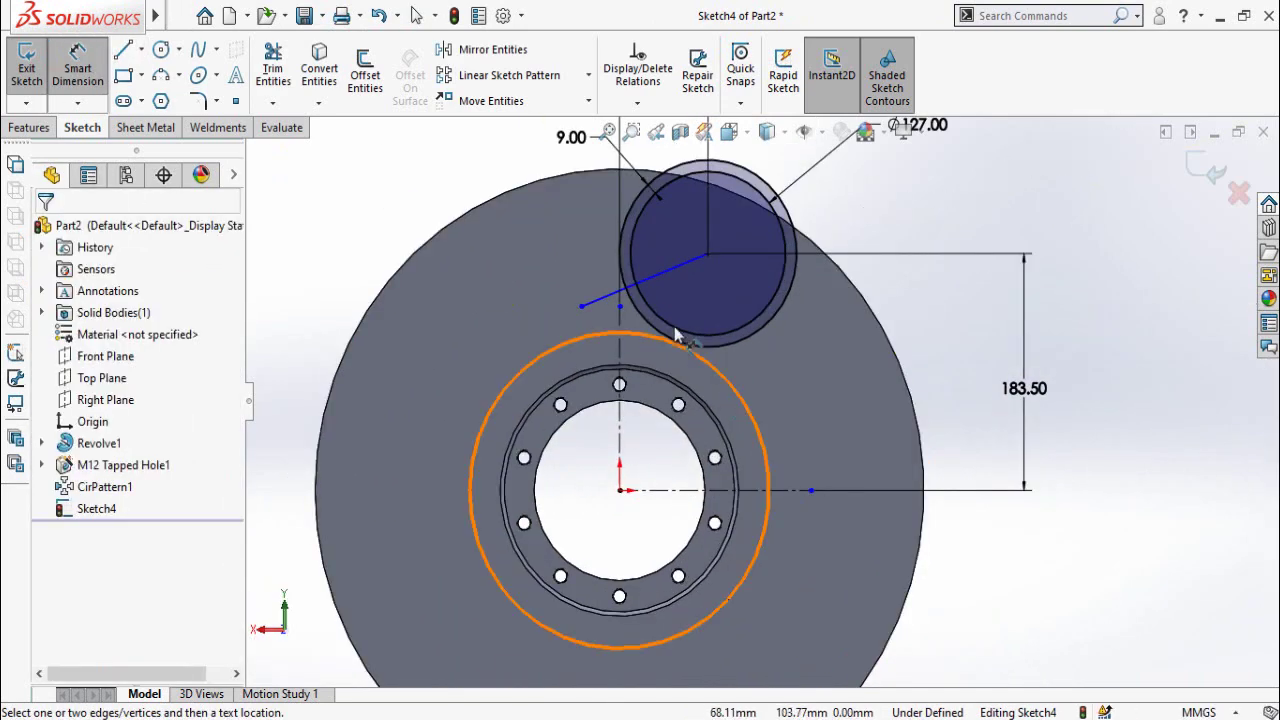
pyautogui.click(666, 273)
pyautogui.click(690, 490)
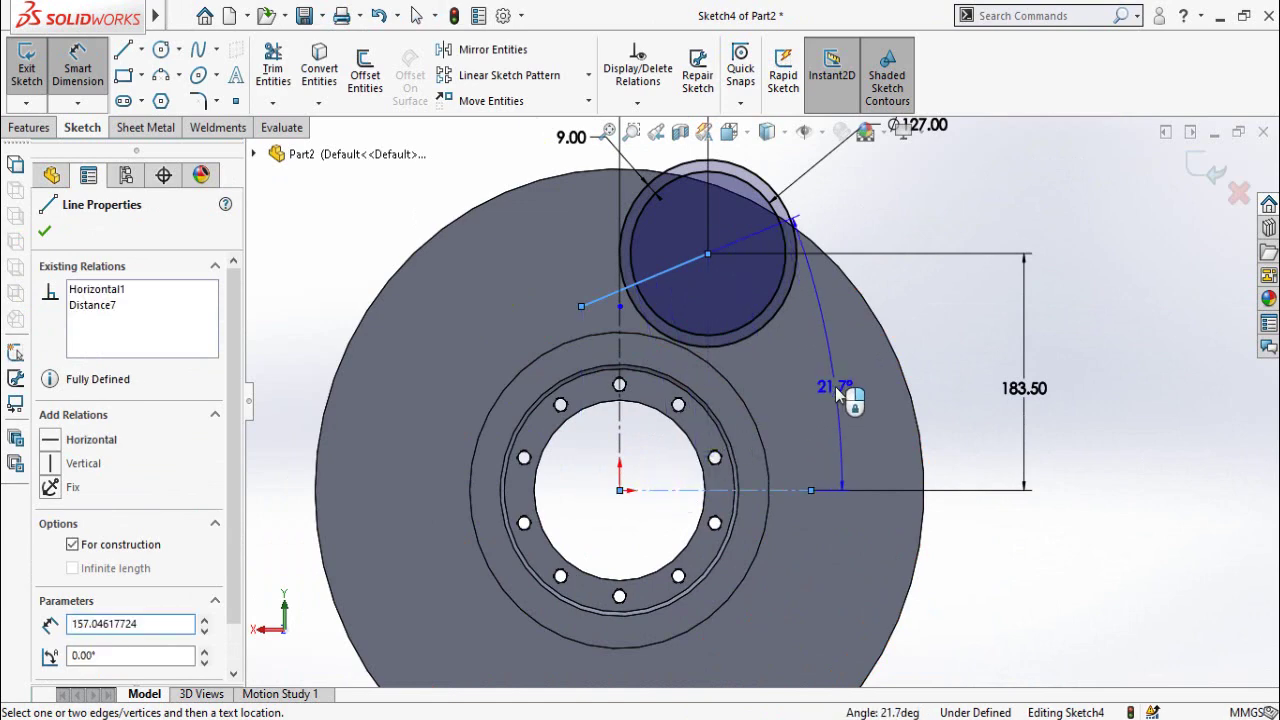
pyautogui.click(835, 388)
pyautogui.write('19')
pyautogui.press('Return')
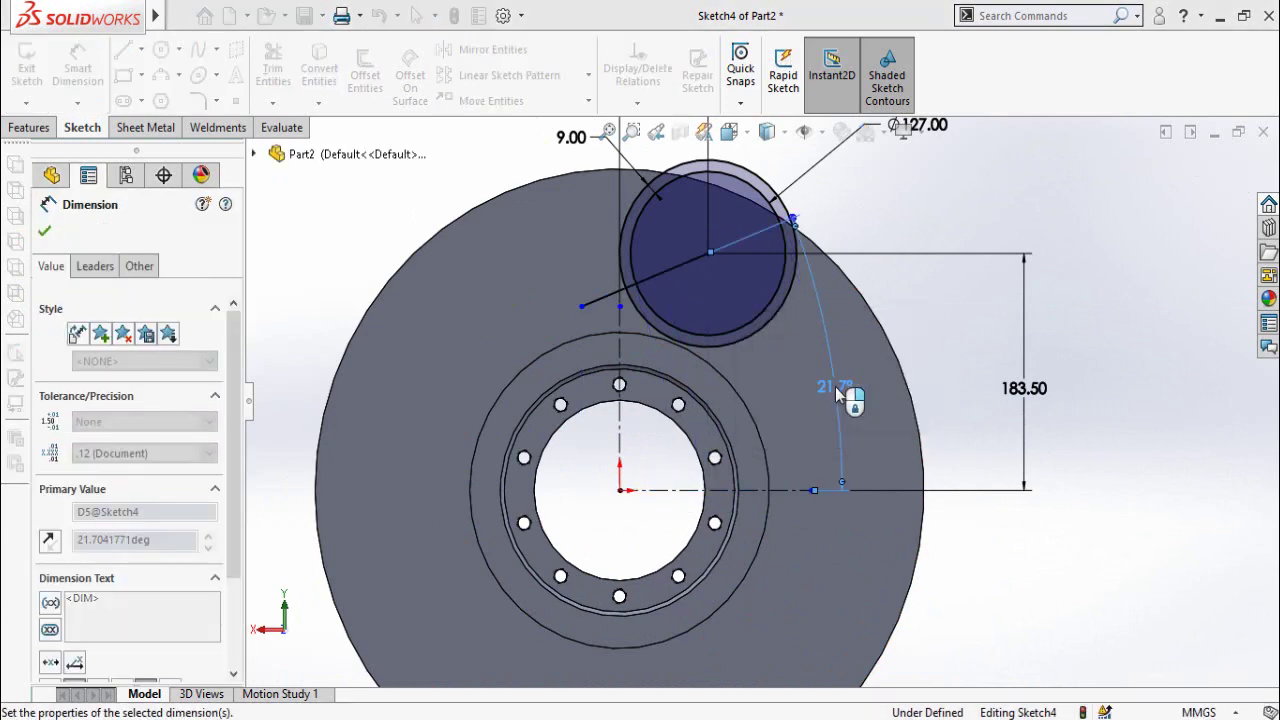
pyautogui.scroll(-3, 715, 290)
pyautogui.press('Escape')
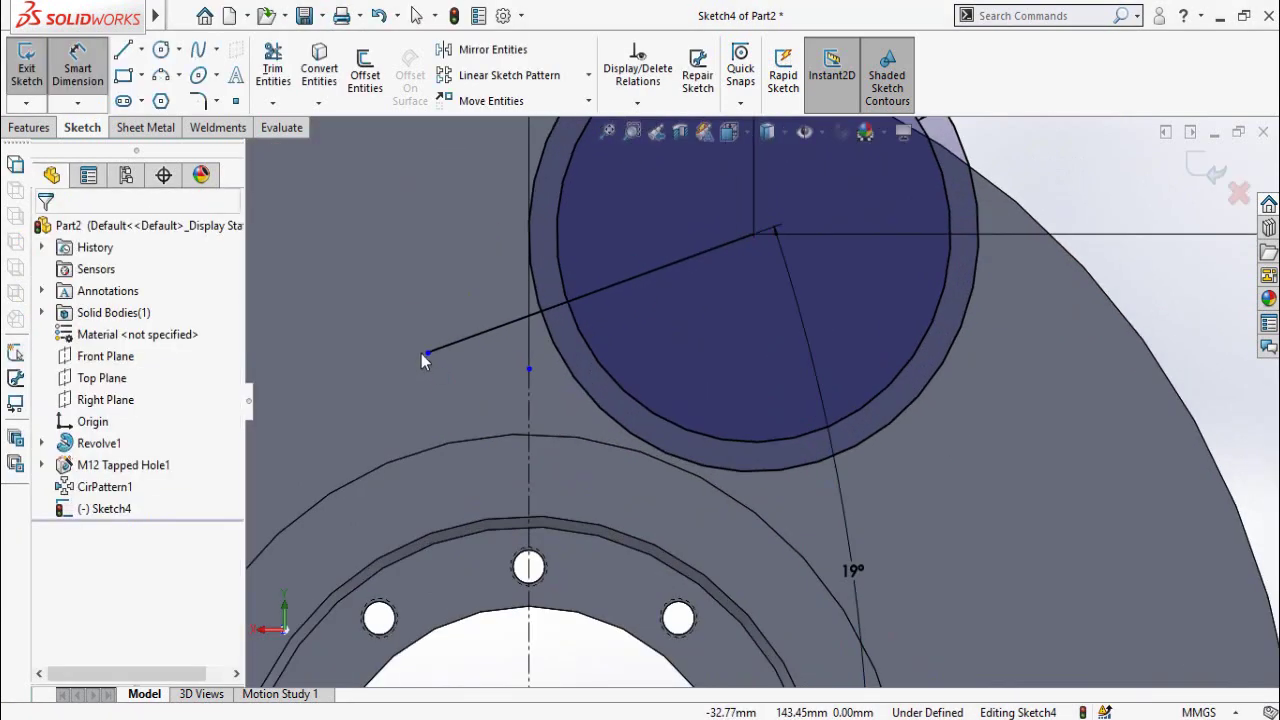
# Make the slanted line's free endpoint coincident with the outer circle
pyautogui.click(427, 354)
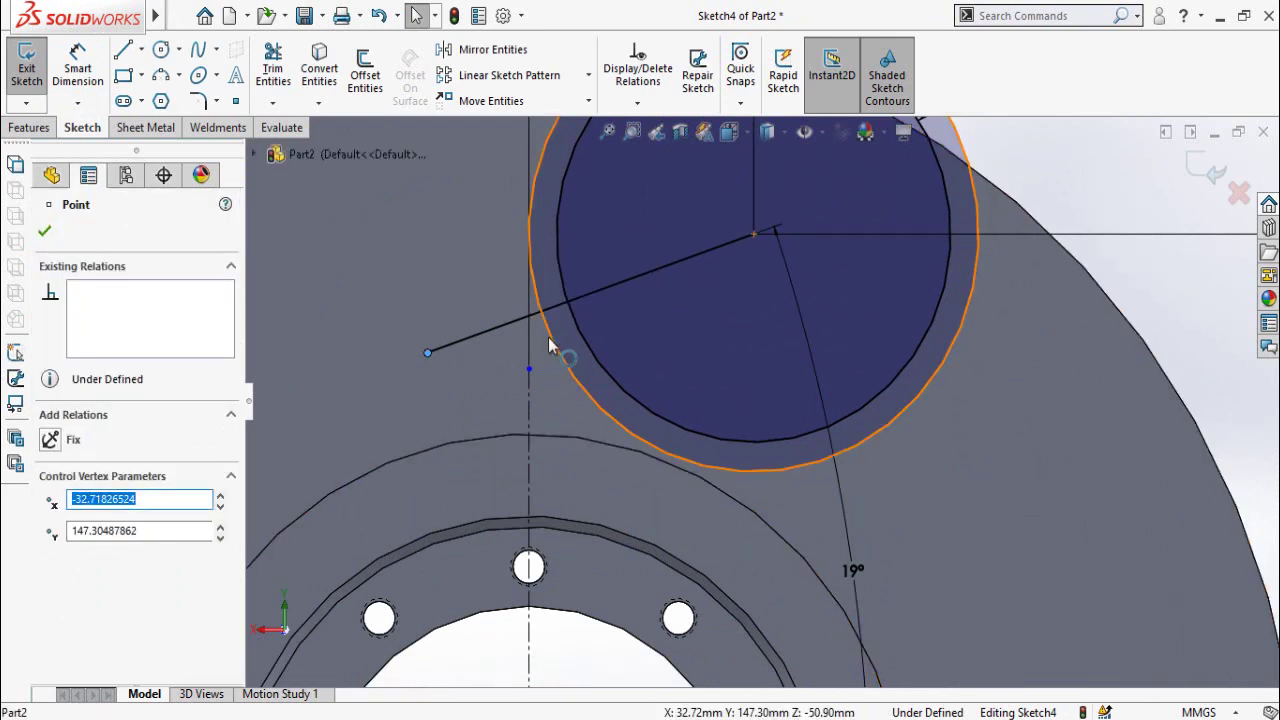
pyautogui.keyDown('ctrl'); pyautogui.click(556, 349); pyautogui.keyUp('ctrl')
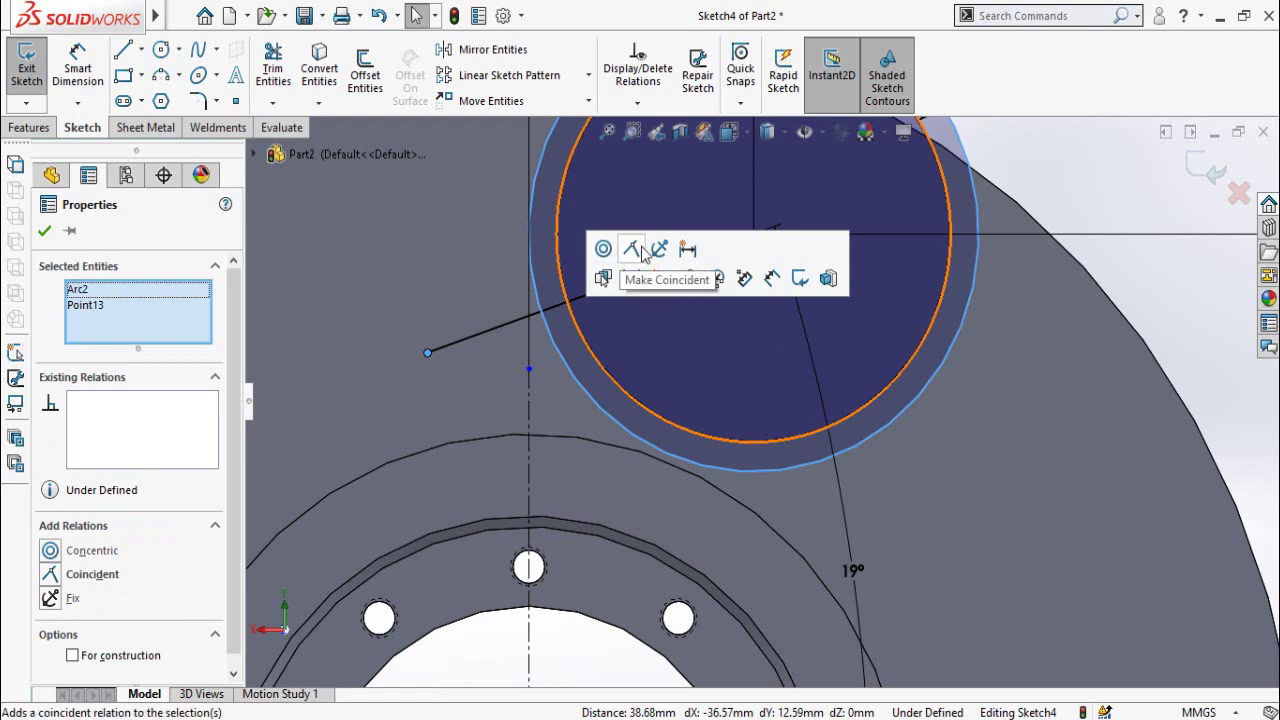
pyautogui.click(632, 250)
pyautogui.scroll(5, 707, 419)
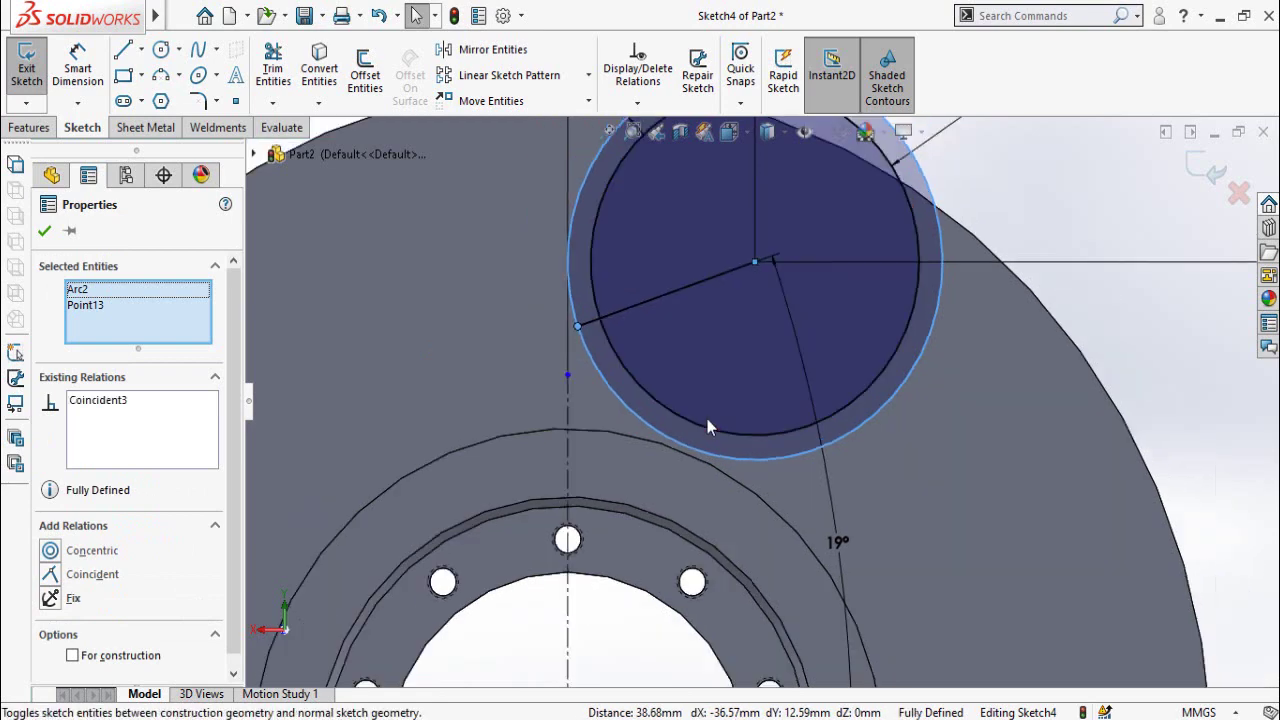
pyautogui.press('Escape')
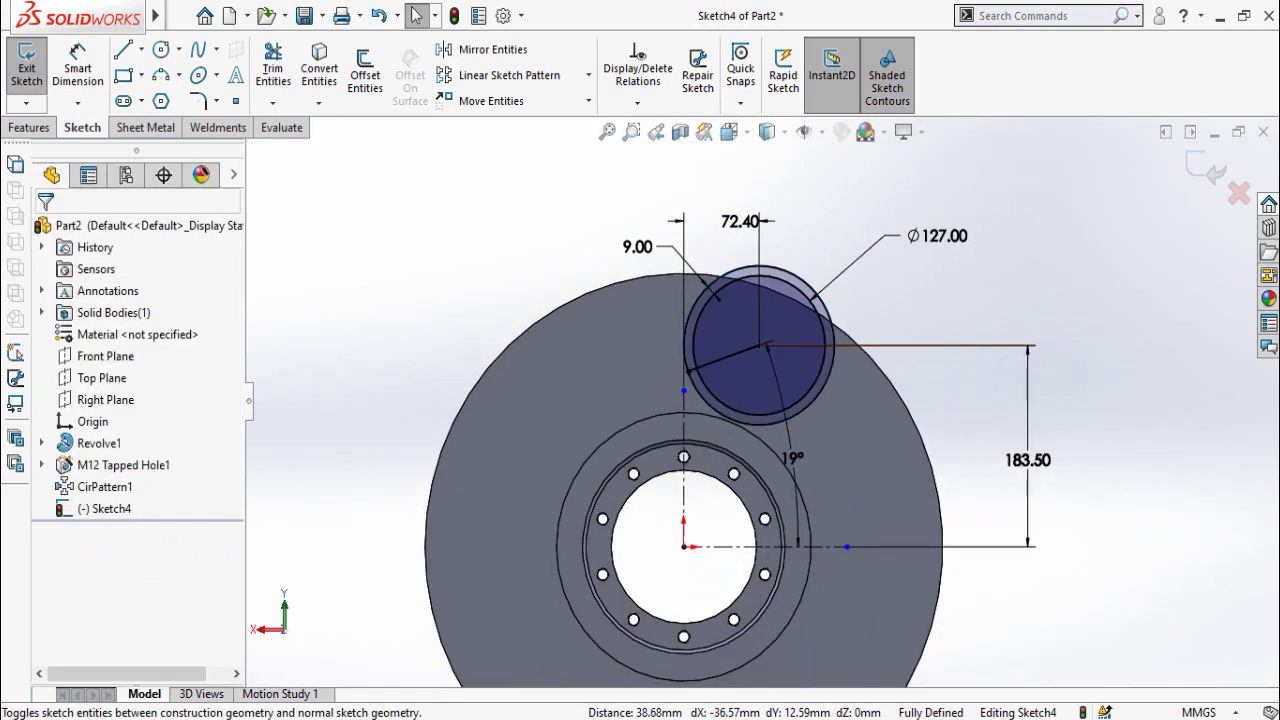
pyautogui.scroll(2, 755, 520)
pyautogui.scroll(-2, 1008, 466)
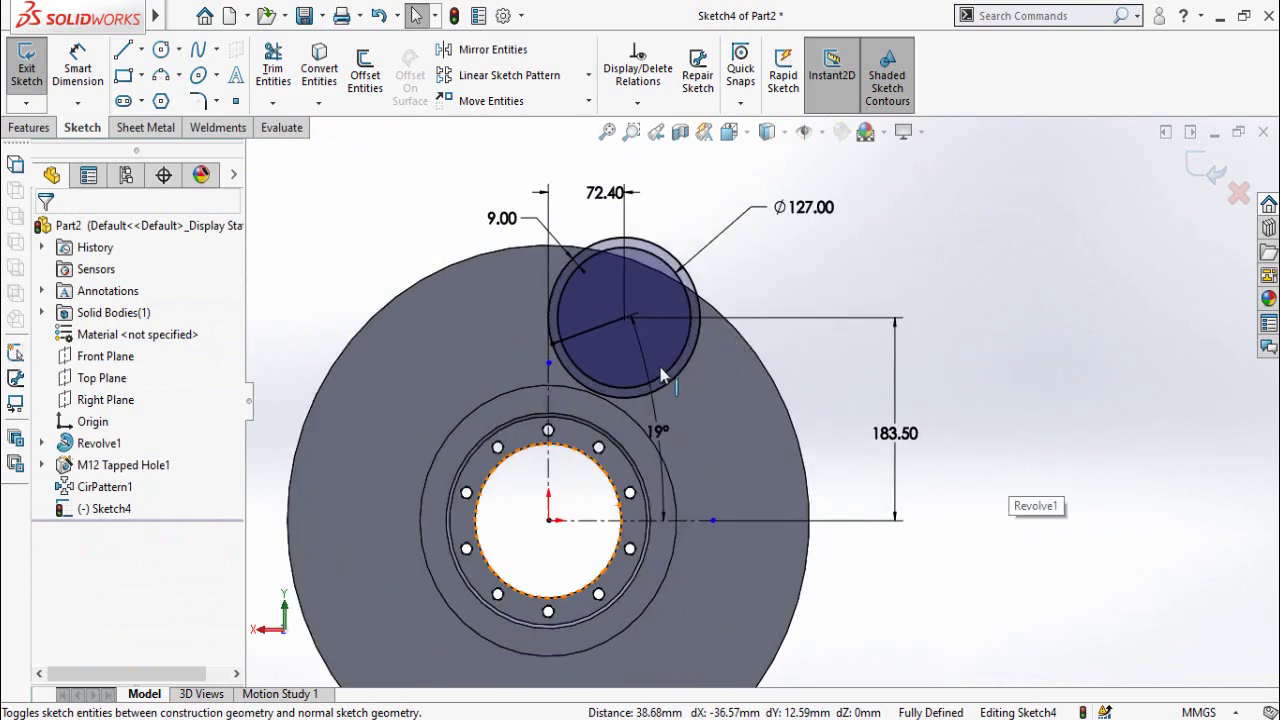
# Extrude-cut the curved band between the two circles, from the slanted line to the disc's rim, using Through All
pyautogui.click(32, 129)
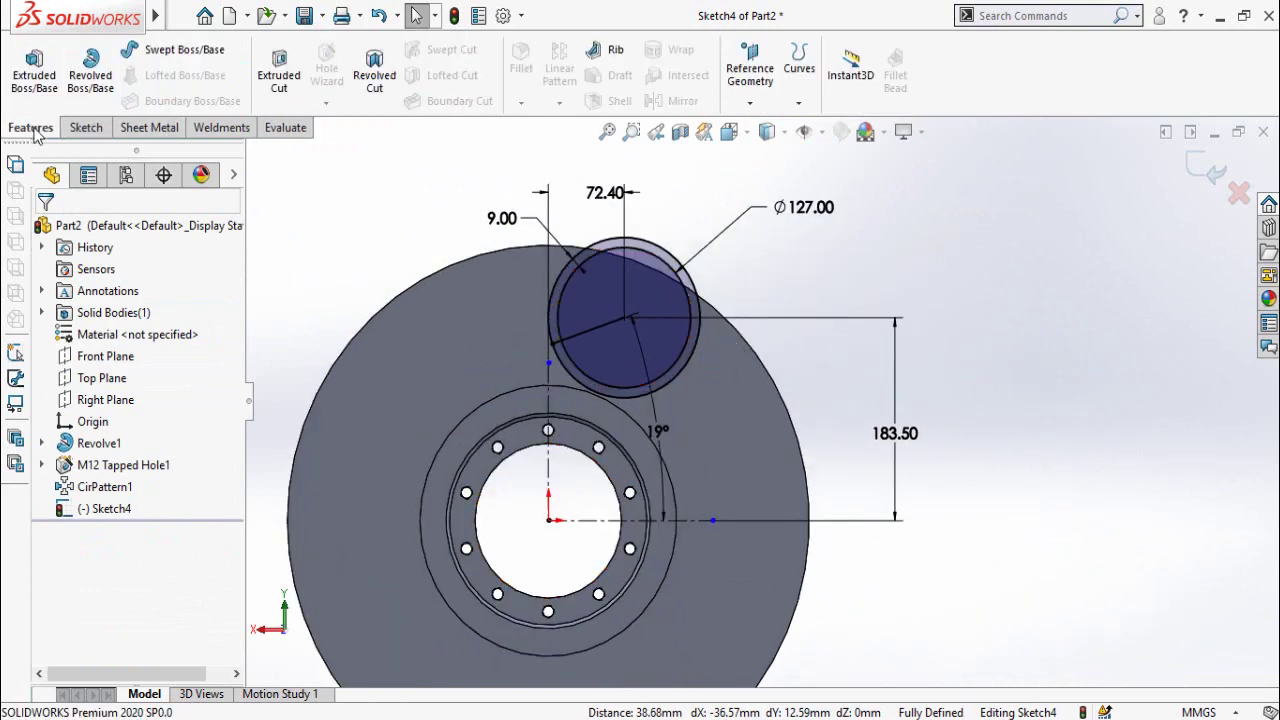
pyautogui.click(280, 76)
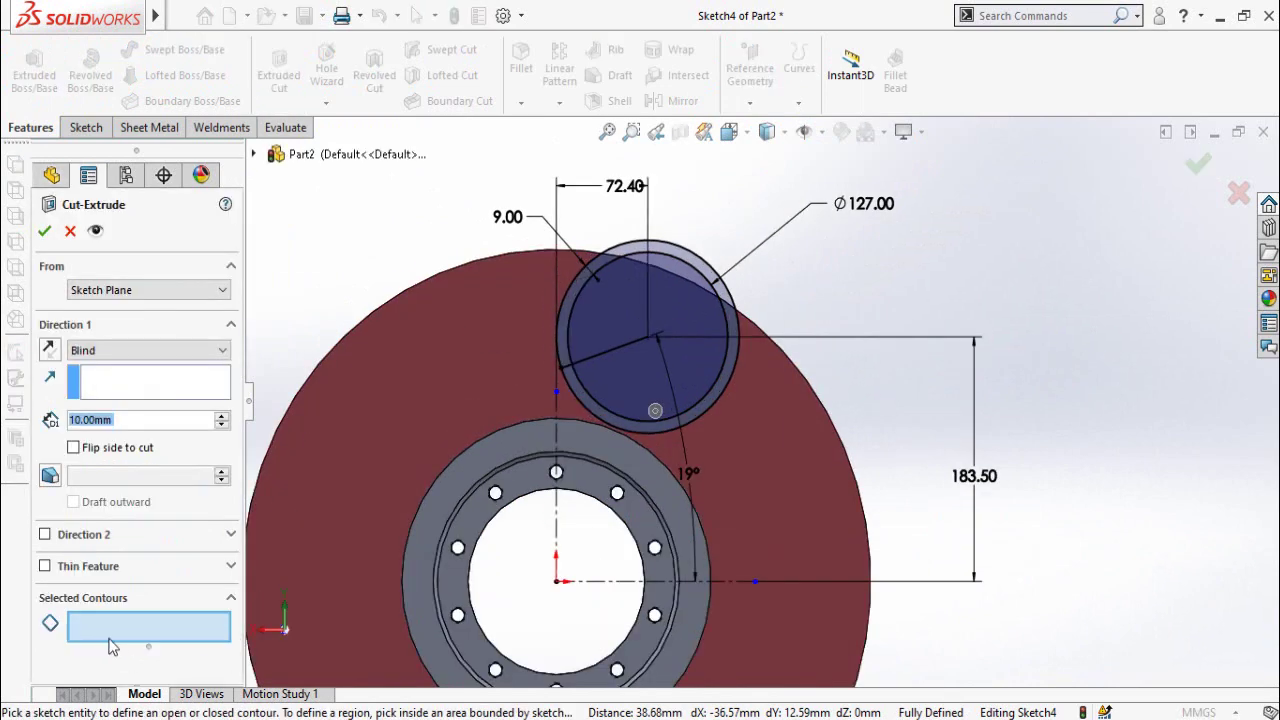
pyautogui.click(112, 629)
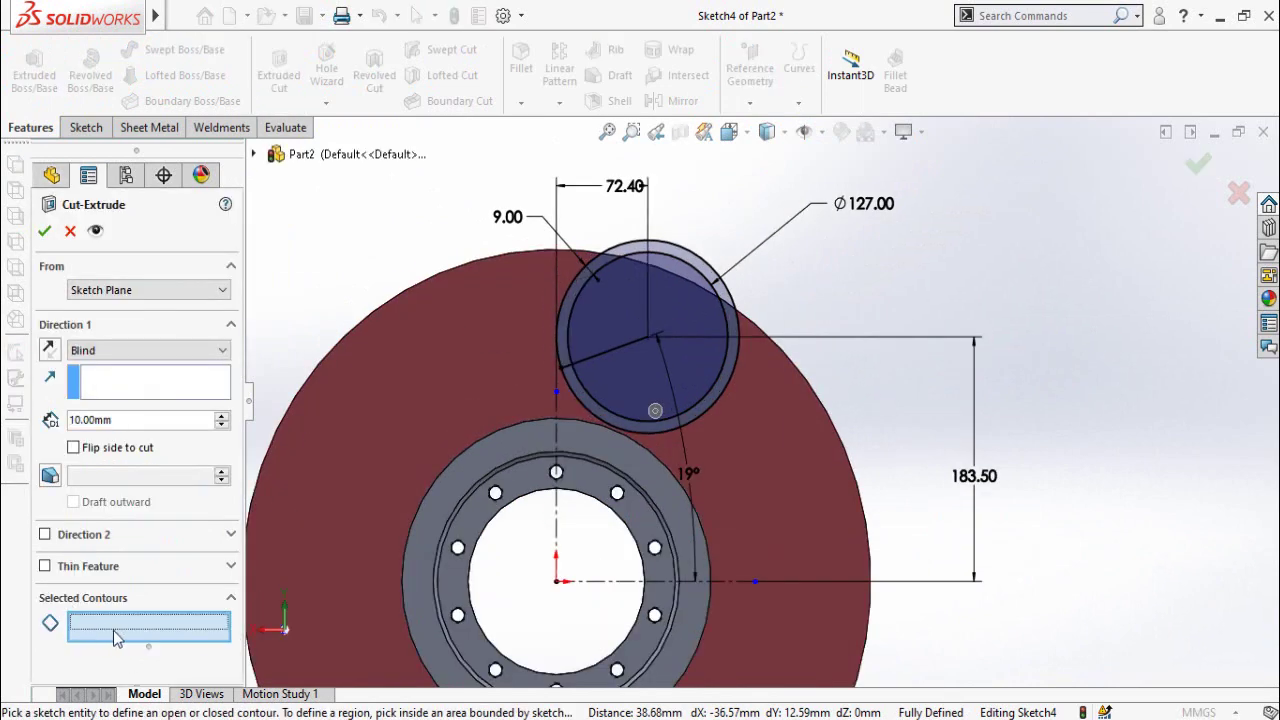
pyautogui.scroll(-4, 577, 262)
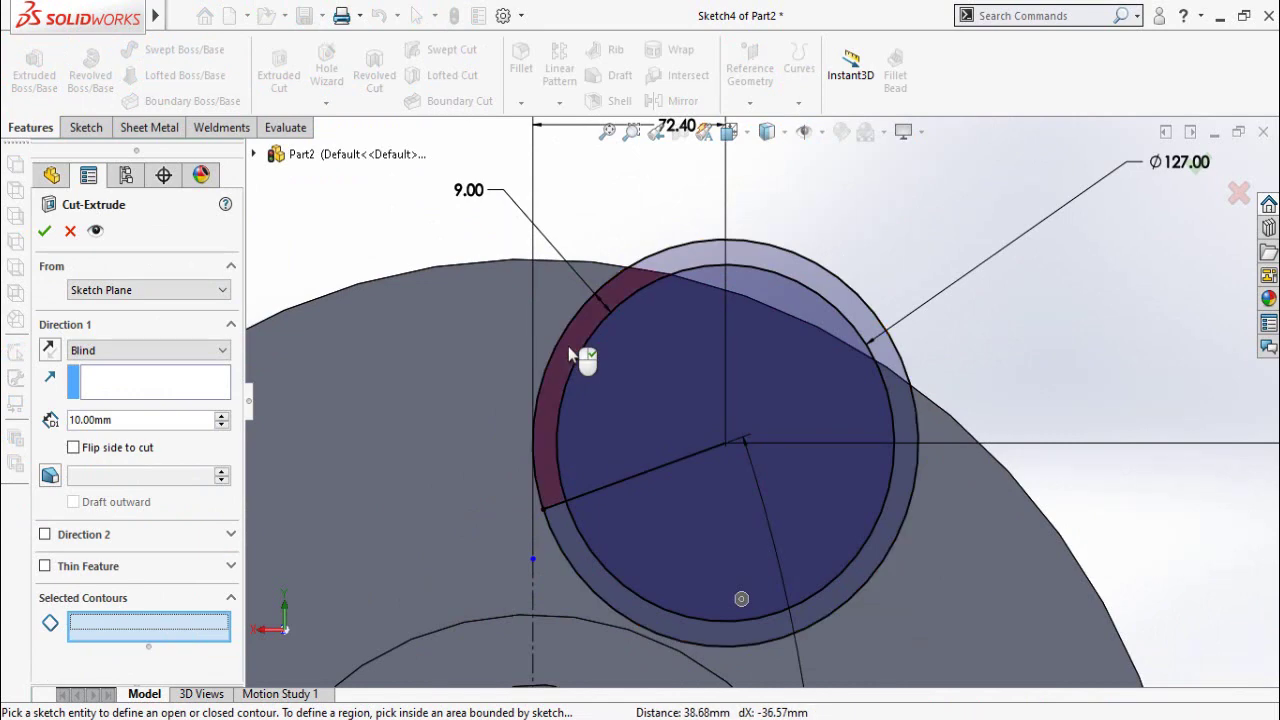
pyautogui.click(568, 346)
pyautogui.scroll(3, 714, 409)
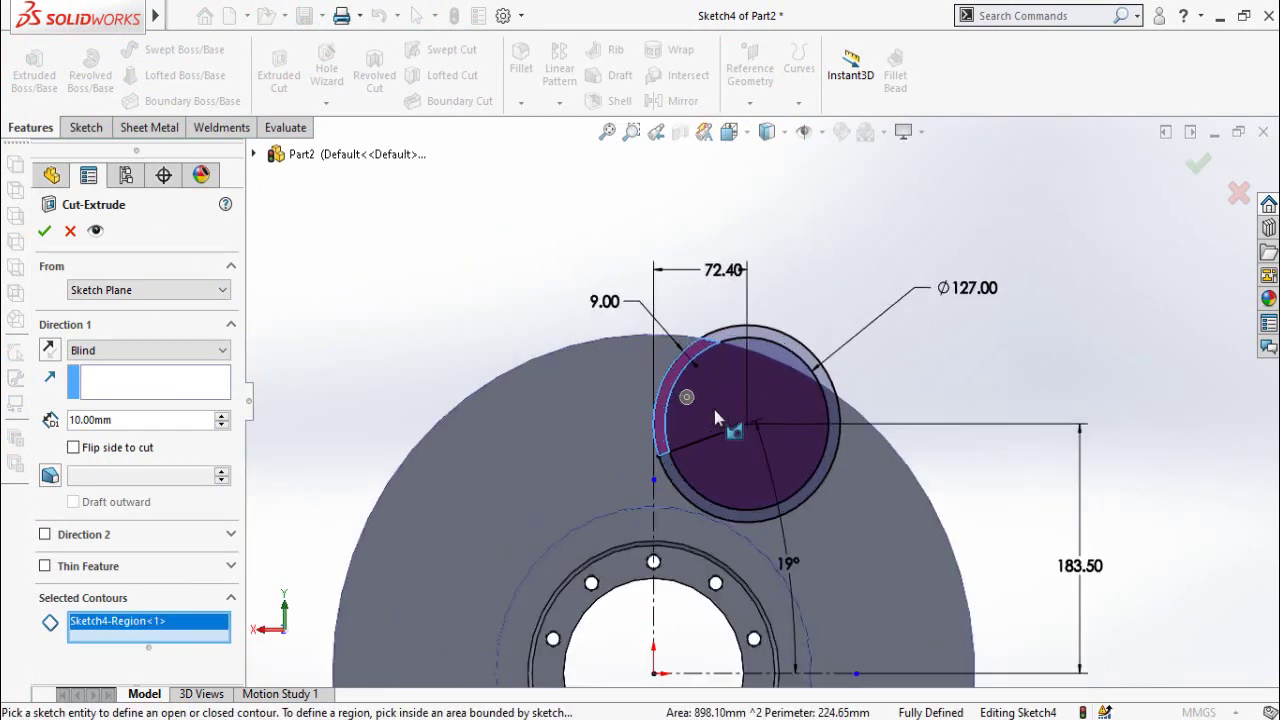
pyautogui.click(90, 352)
pyautogui.click(95, 380)
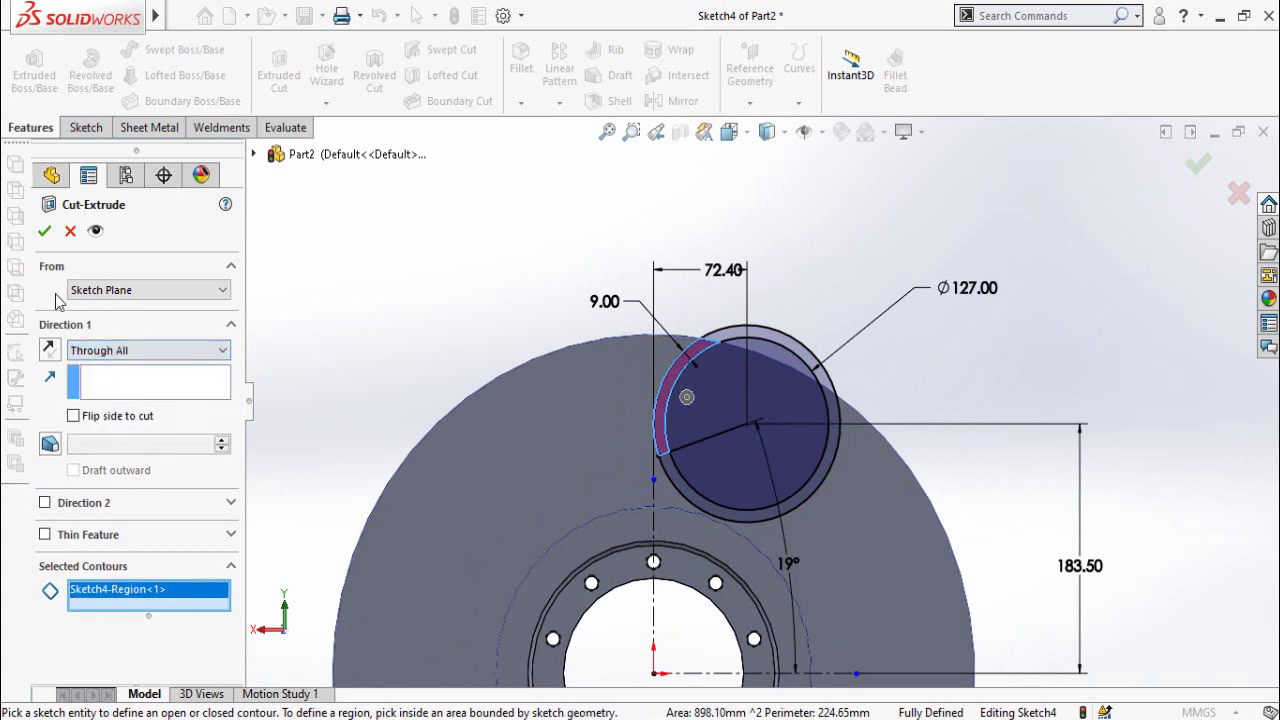
pyautogui.click(44, 232)
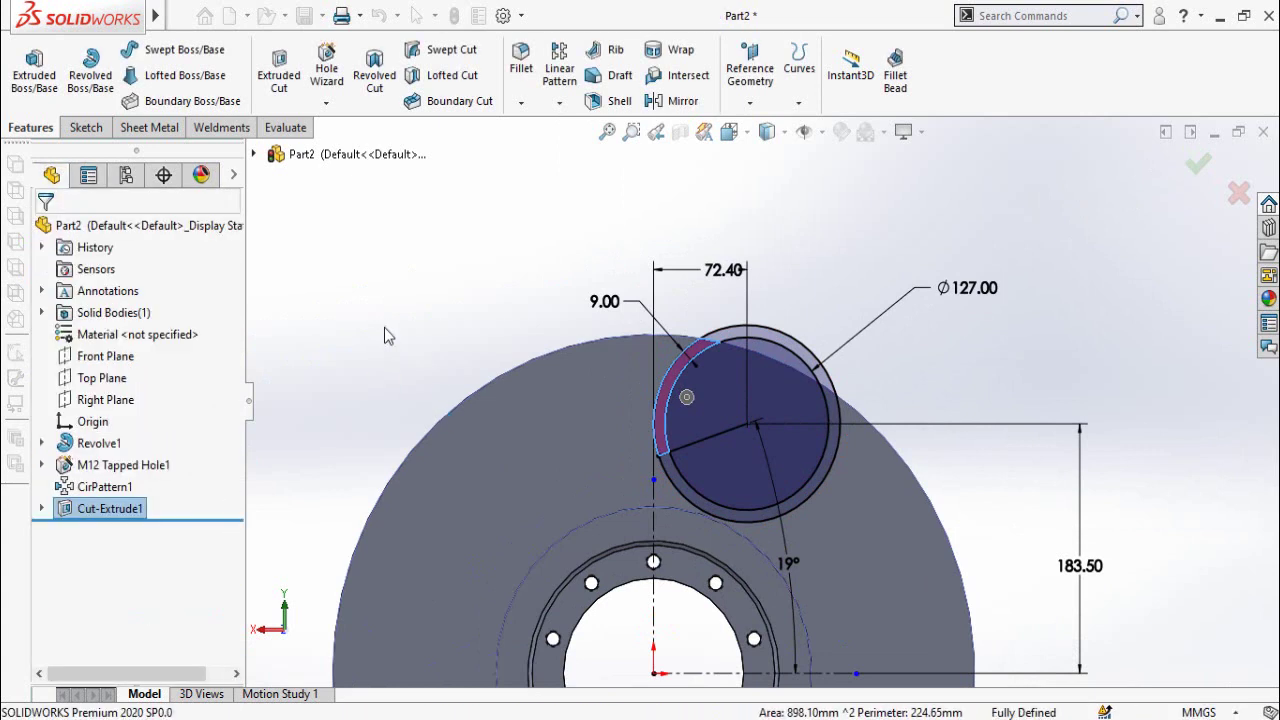
# Create a circular pattern of the curved slot cut around the disc's outer edge with 30 equally spaced instances over 360°
pyautogui.click(559, 102)
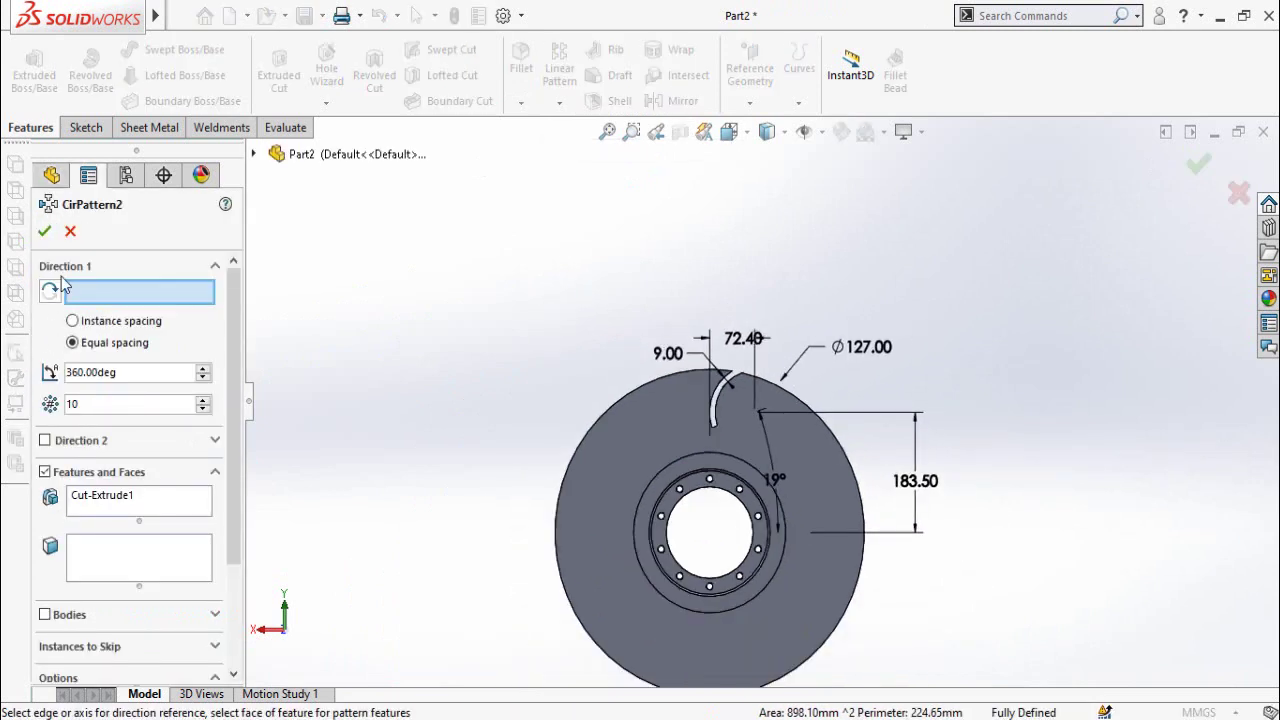
pyautogui.click(603, 411)
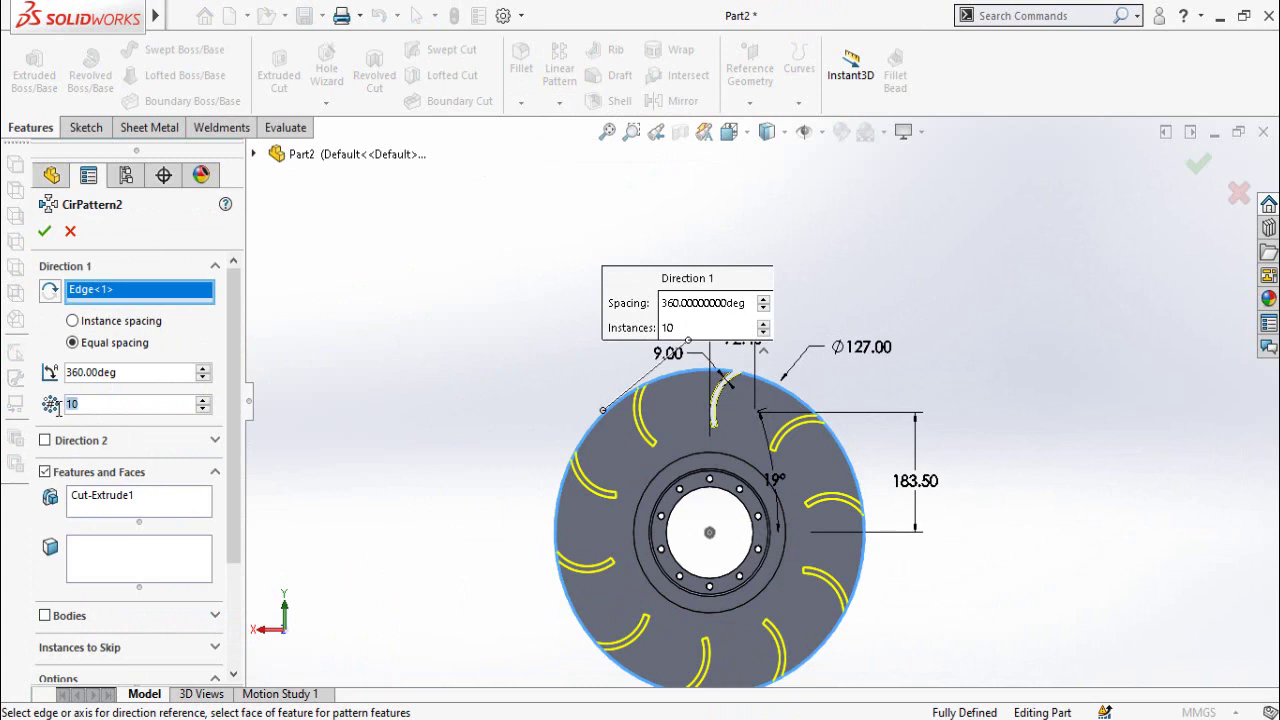
pyautogui.write('30')
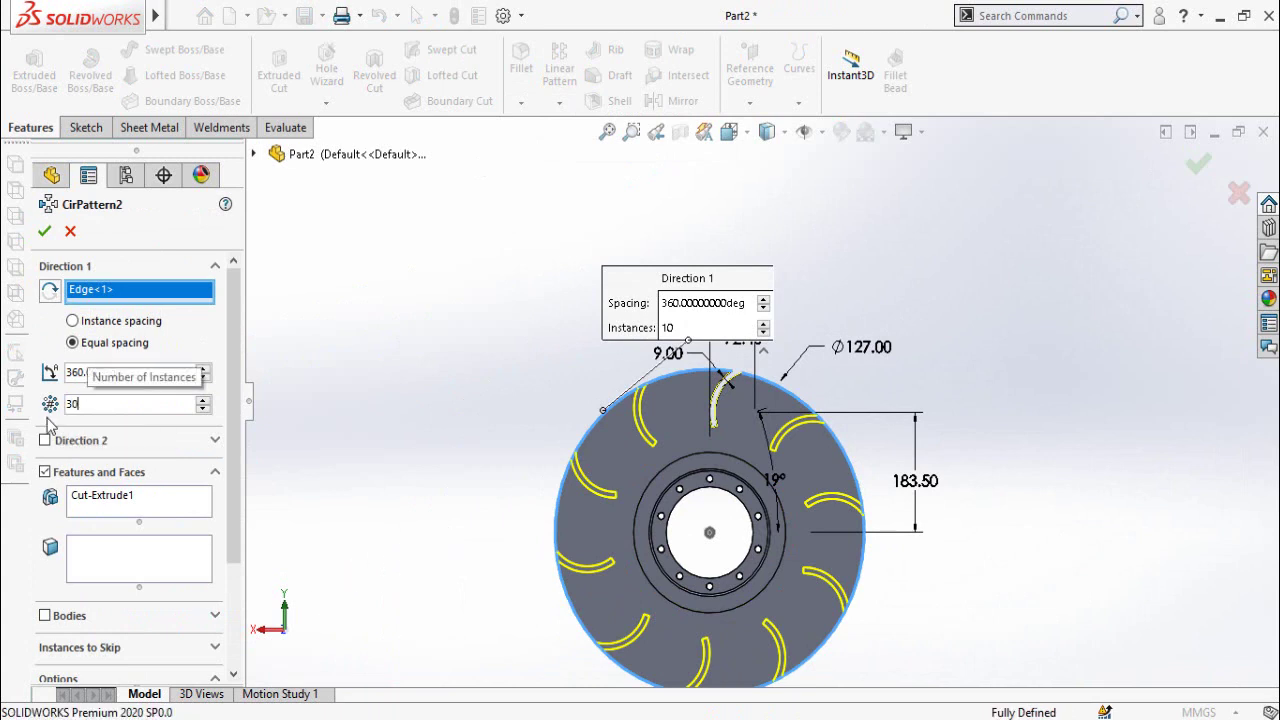
pyautogui.click(44, 232)
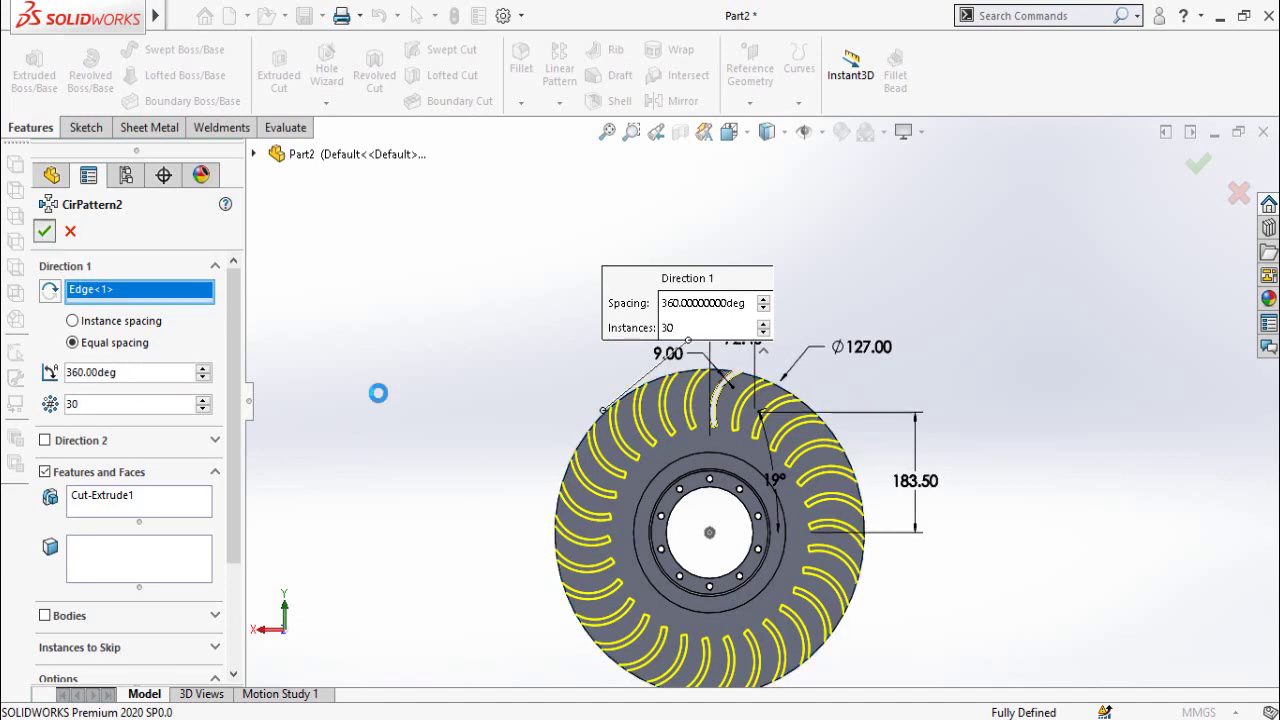
pyautogui.moveTo(494, 486); pyautogui.dragTo(630, 505, button='middle')
# Switch to Dwgs.pdf, examine the Mid Disc drawing on page 14, and return to the side disc model in SOLIDWORKS
pyautogui.hotkey('alt', 'Tab')
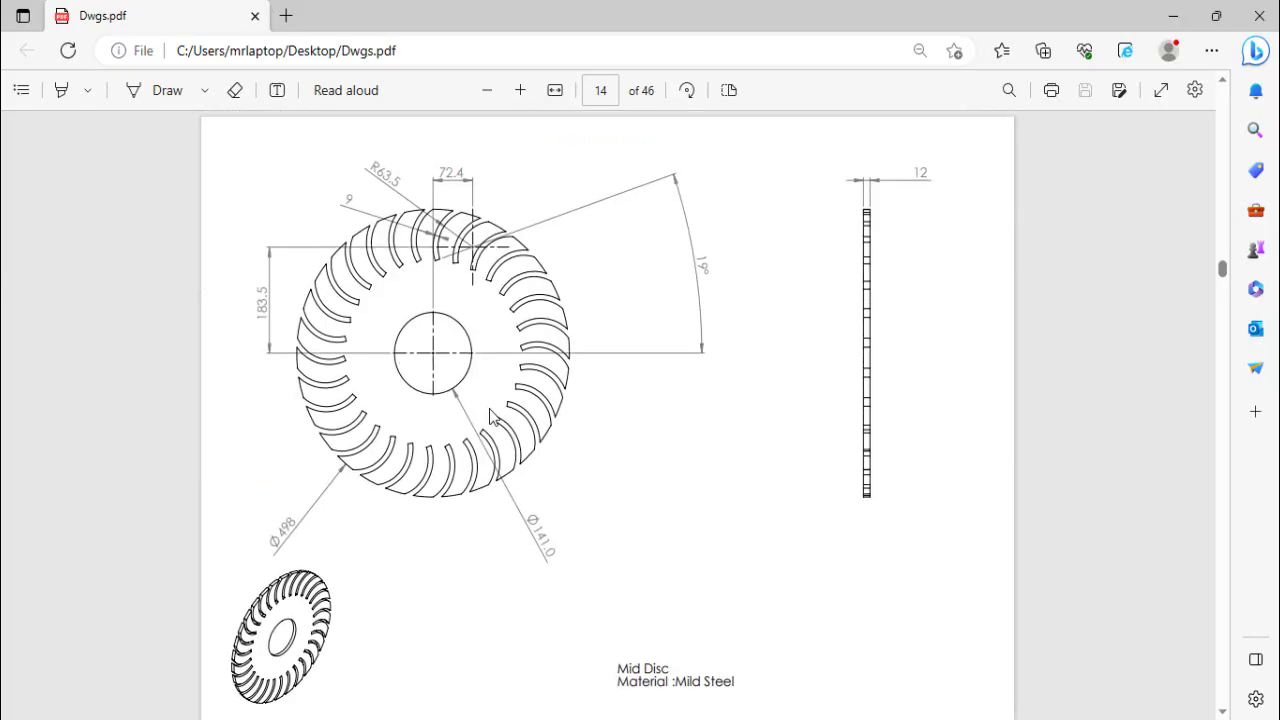
pyautogui.scroll(-1, 437, 360)
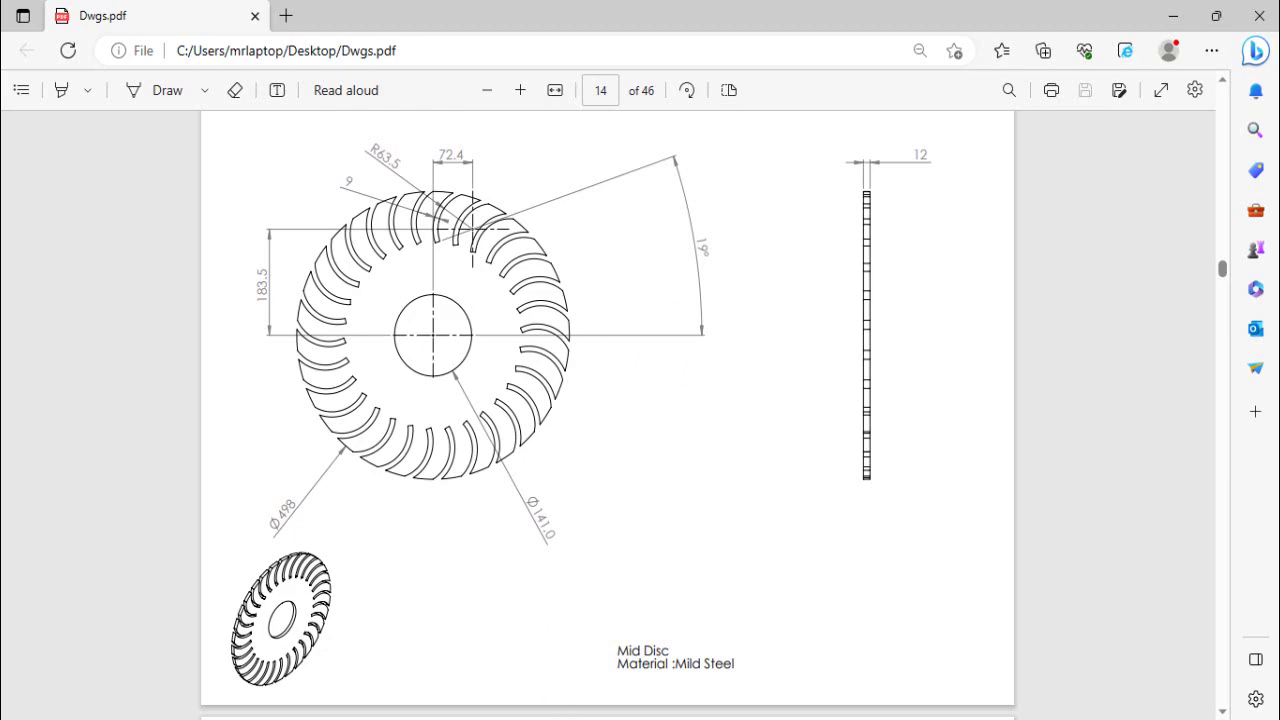
pyautogui.click(563, 685)
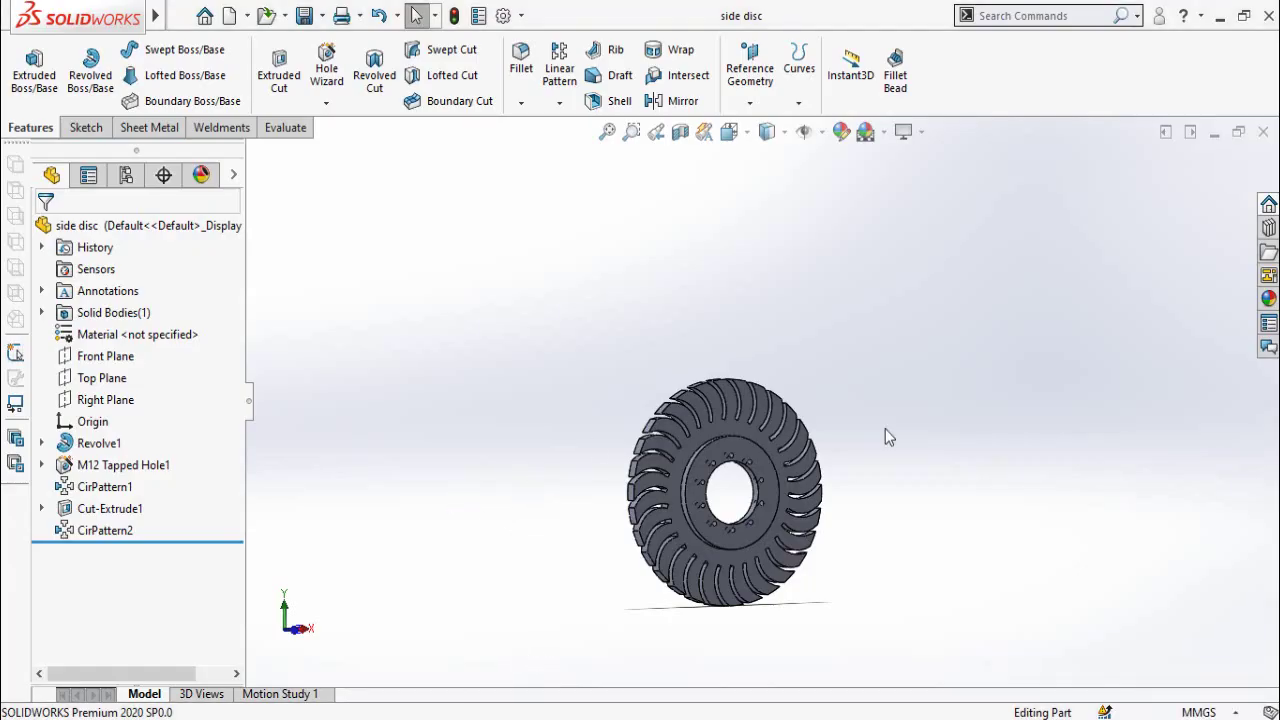
pyautogui.moveTo(689, 511); pyautogui.dragTo(941, 446, button='middle')
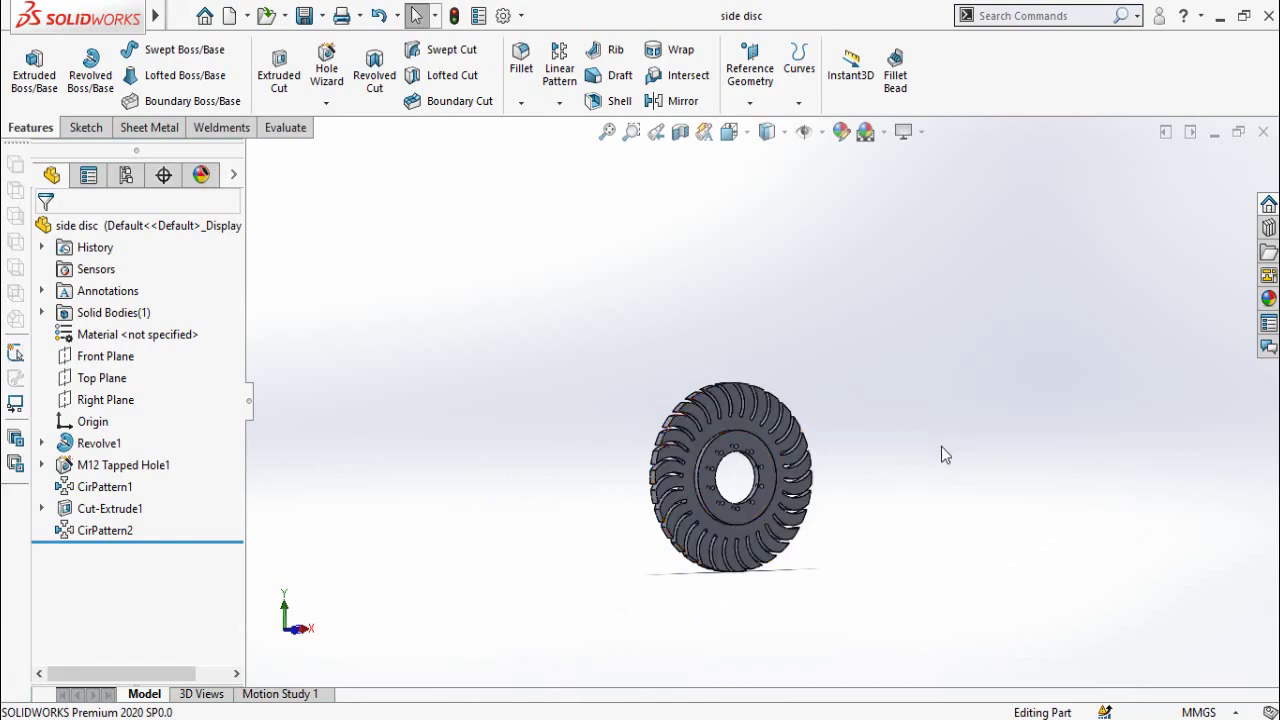
# Duplicate the side disc part in the X Flow Tubrine Project folder as Mid disc and open the copy in SOLIDWORKS
pyautogui.click(1219, 15)
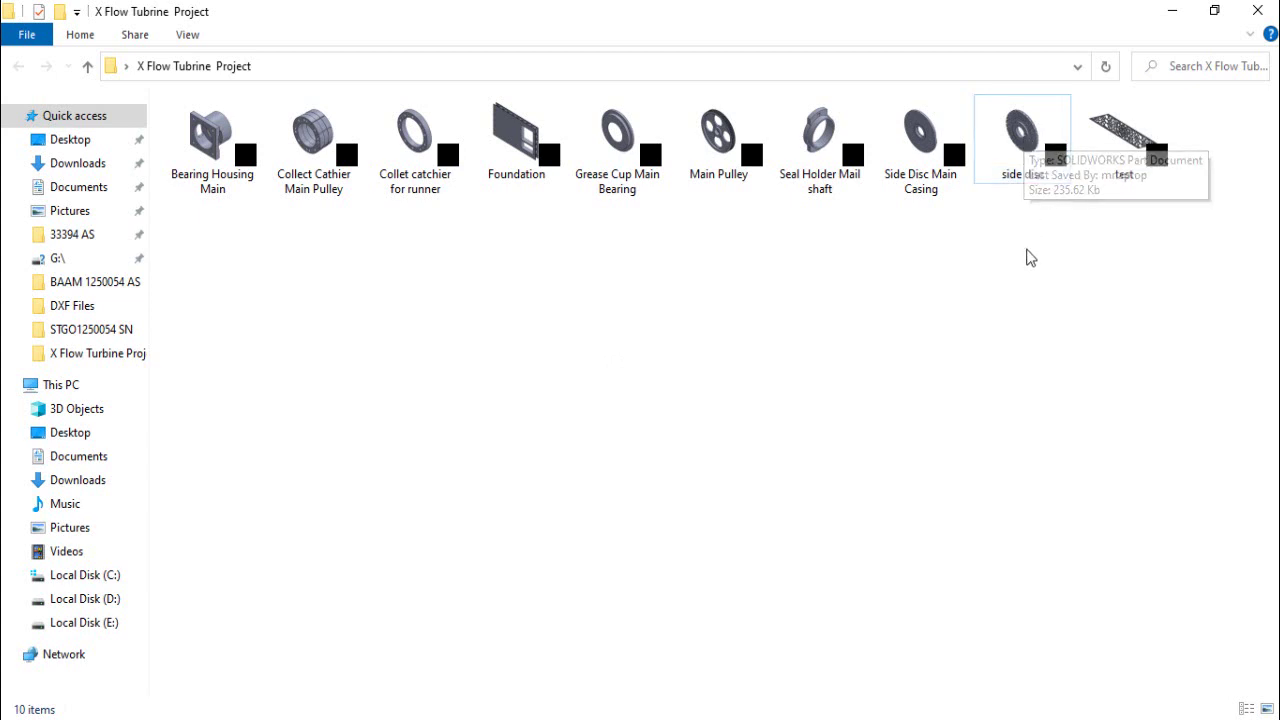
pyautogui.rightClick(962, 228)
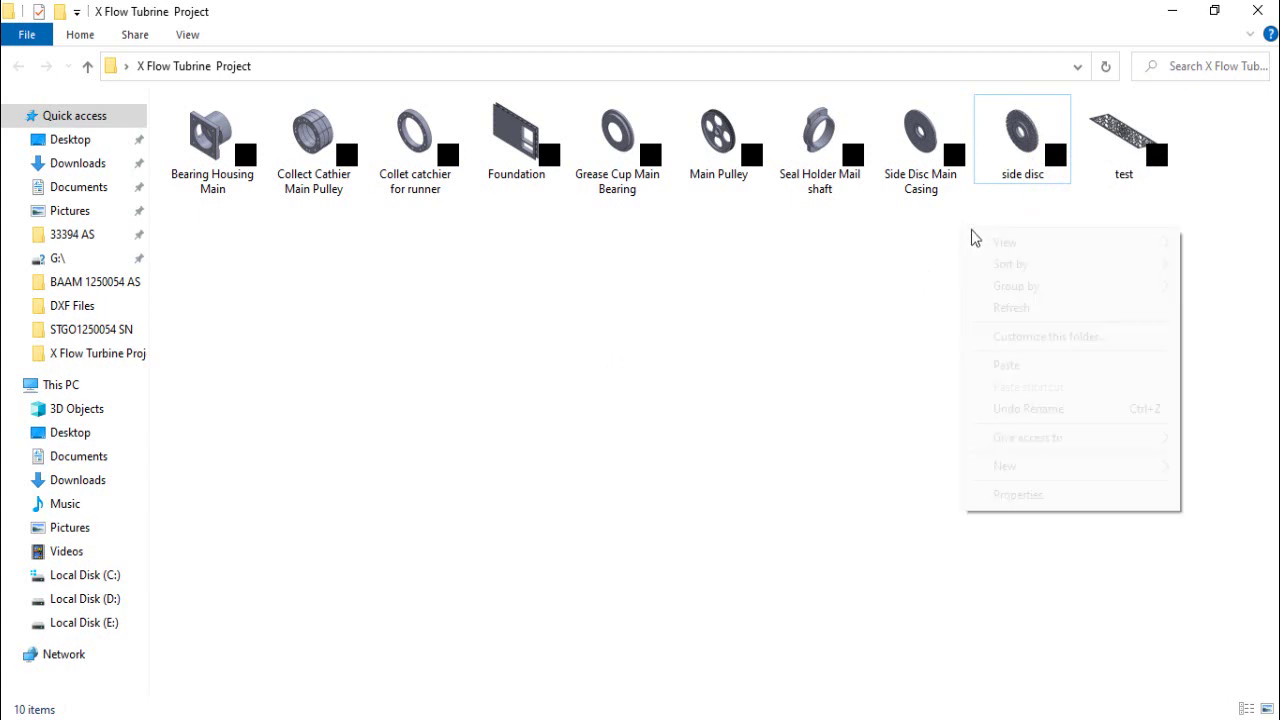
pyautogui.click(994, 363)
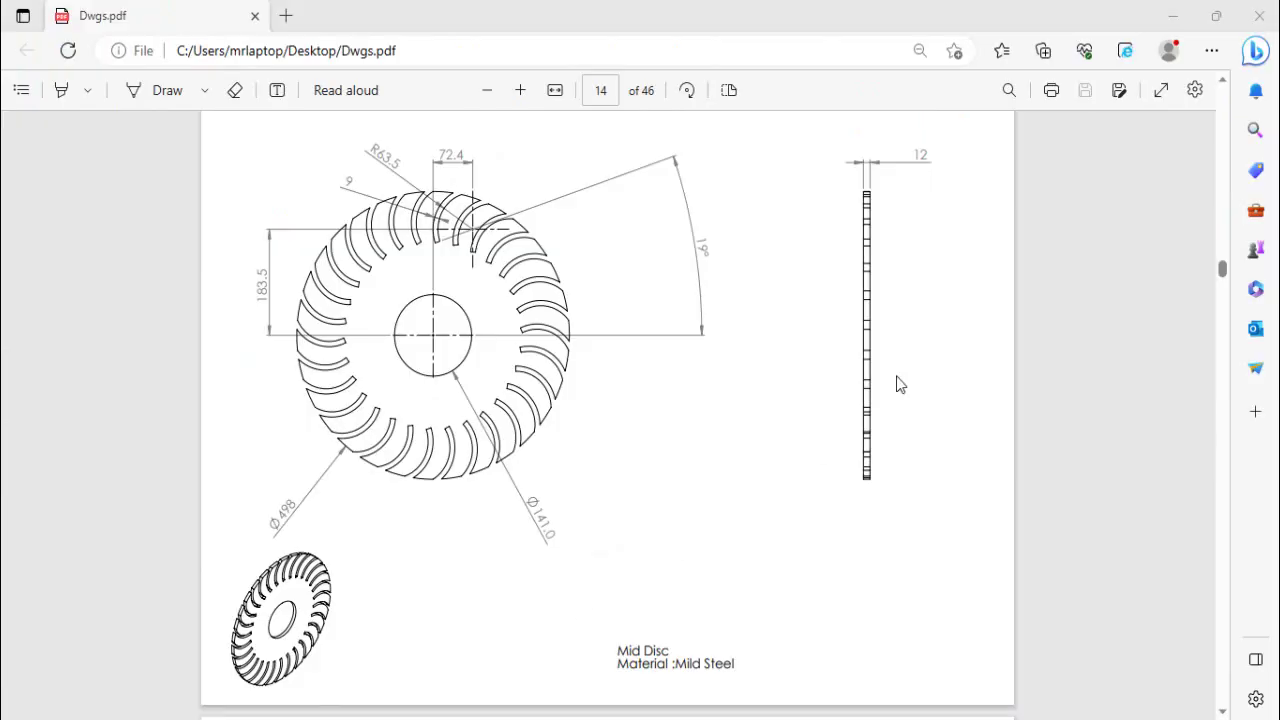
pyautogui.click(930, 230)
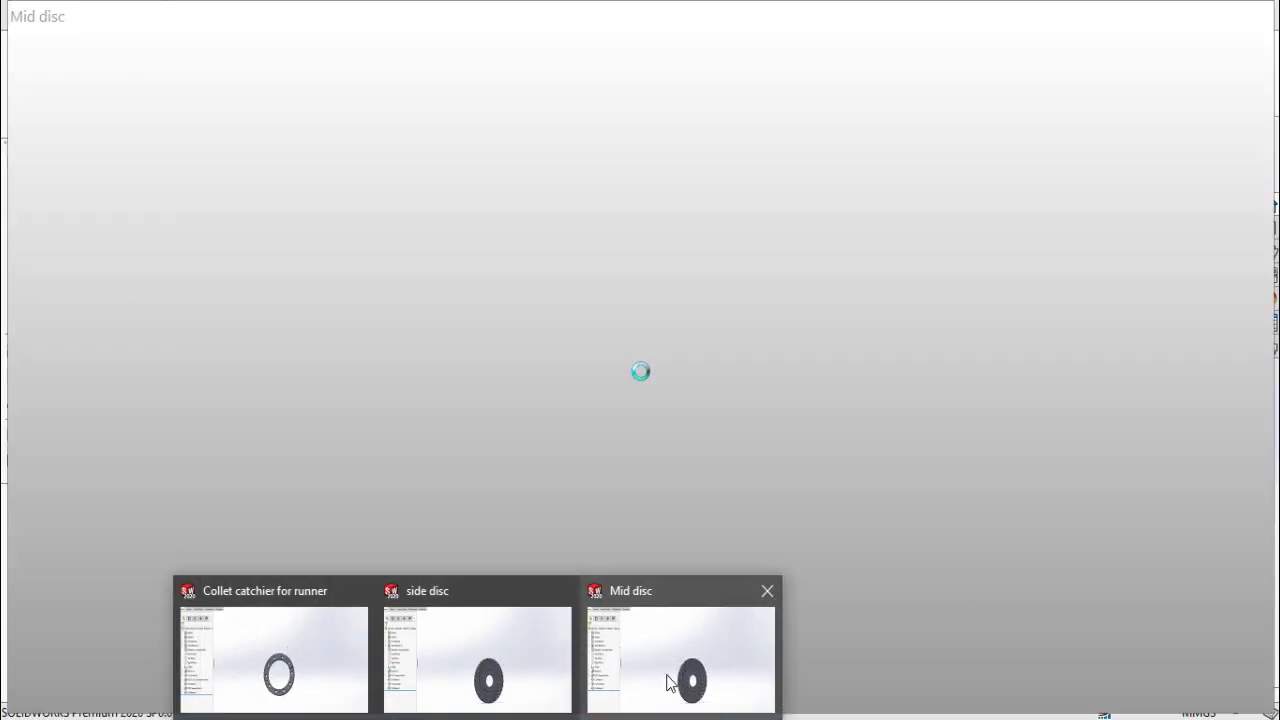
pyautogui.click(671, 680)
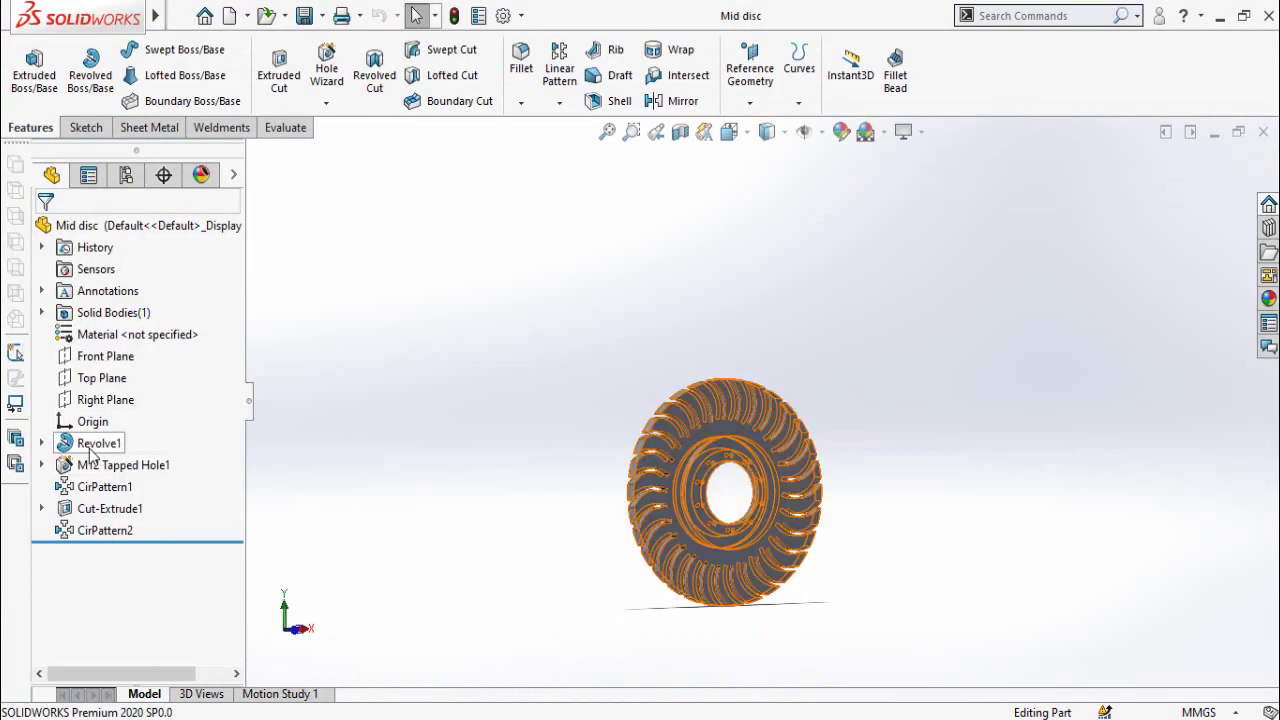
# Open the profile sketch of the Mid disc's revolve feature for editing
pyautogui.click(41, 443)
pyautogui.click(92, 468)
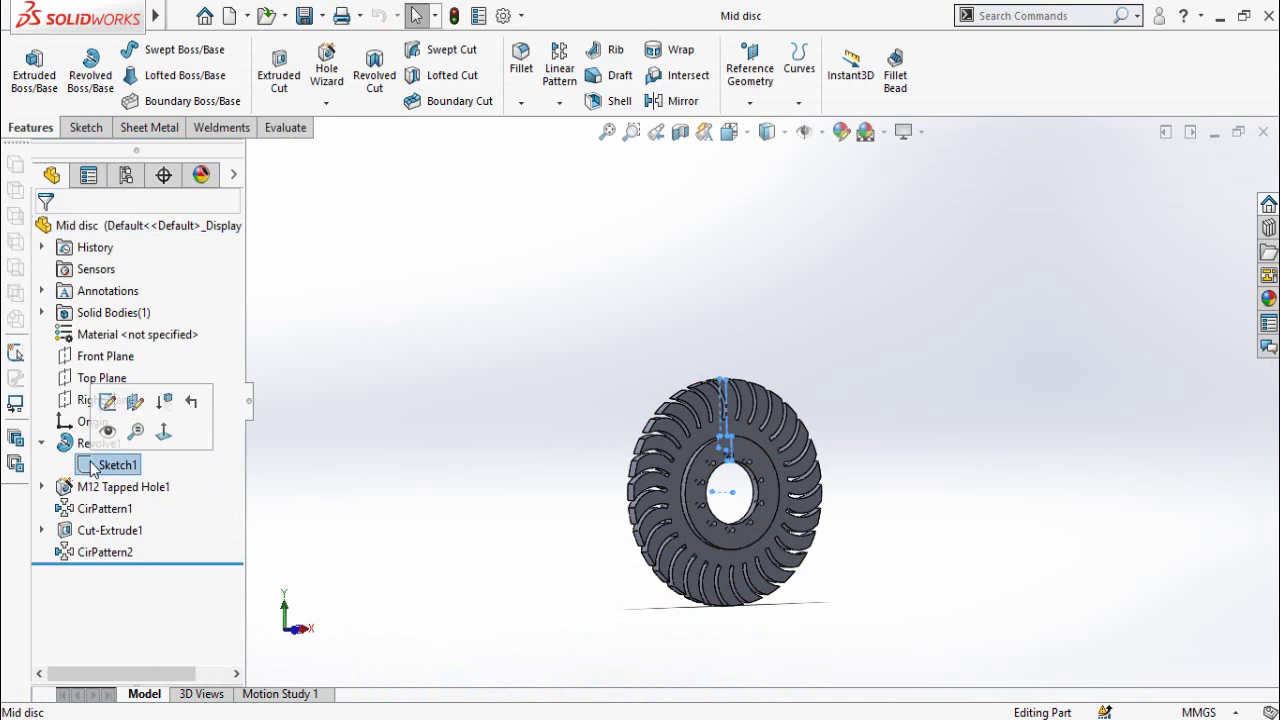
pyautogui.click(107, 401)
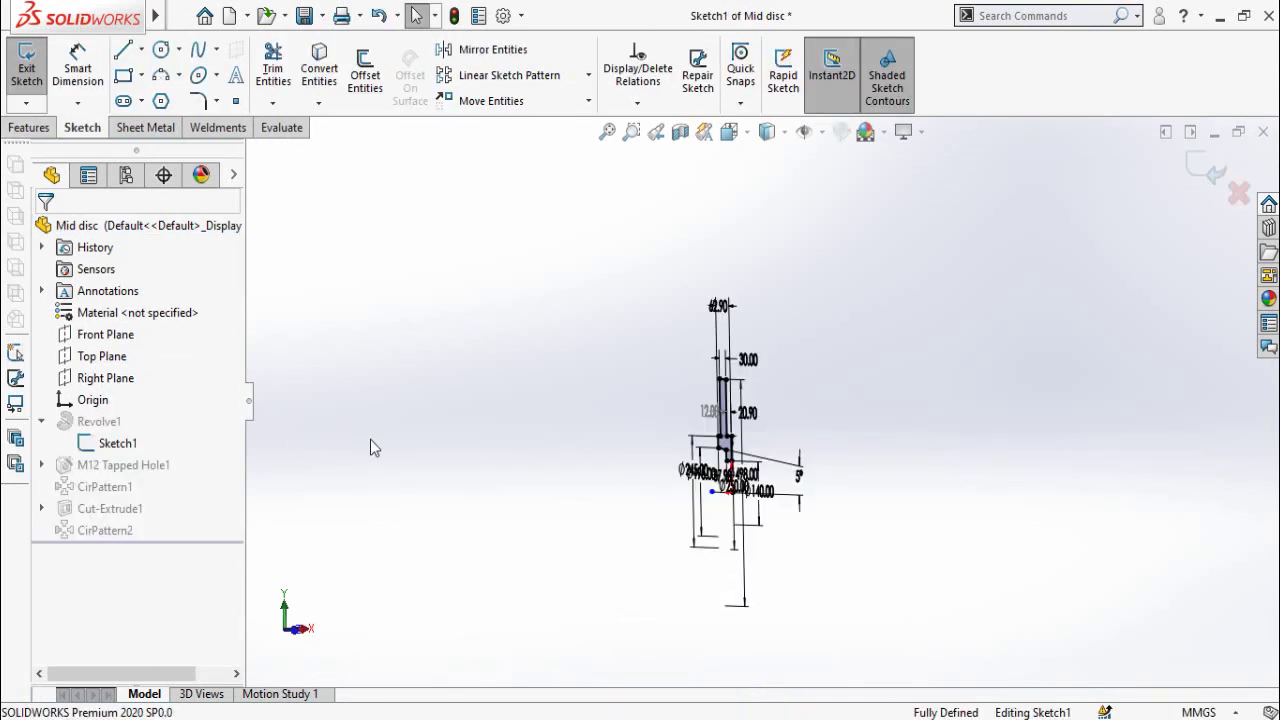
pyautogui.scroll(-4, 686, 474)
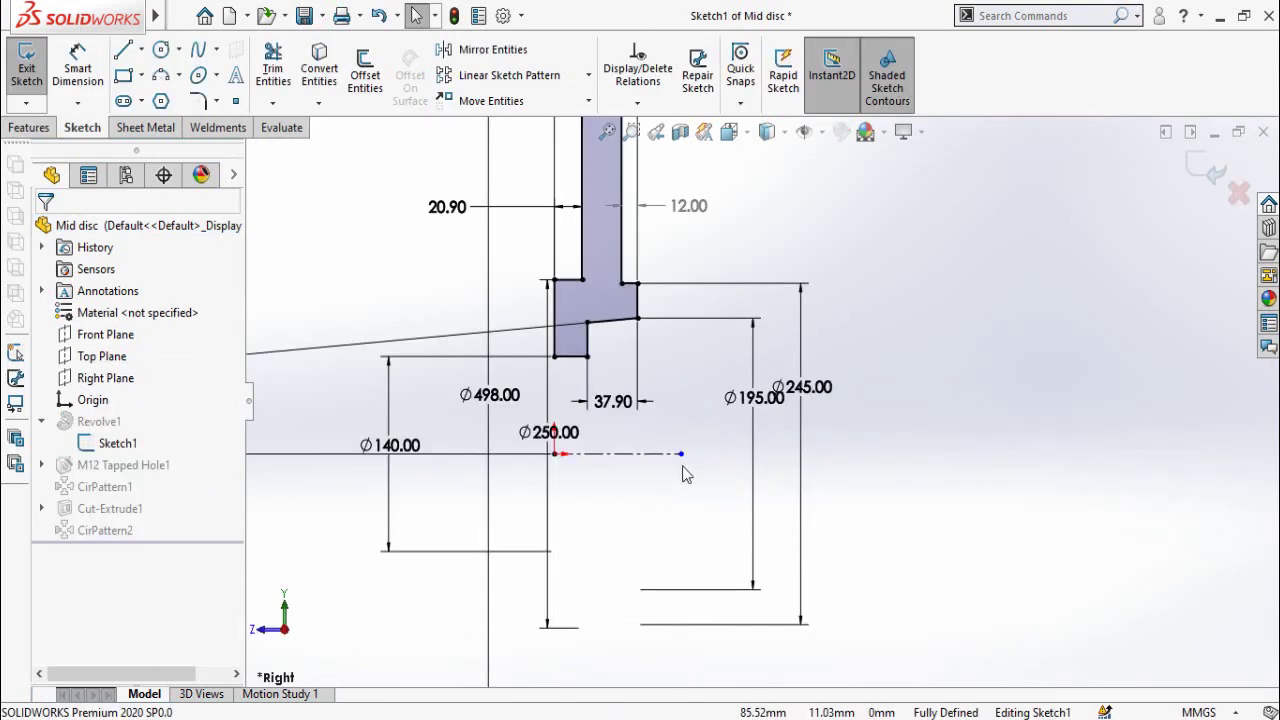
# Delete the stepped hub lines below the narrow web in the revolve profile, keeping the web's two long sides
pyautogui.scroll(-1, 594, 347)
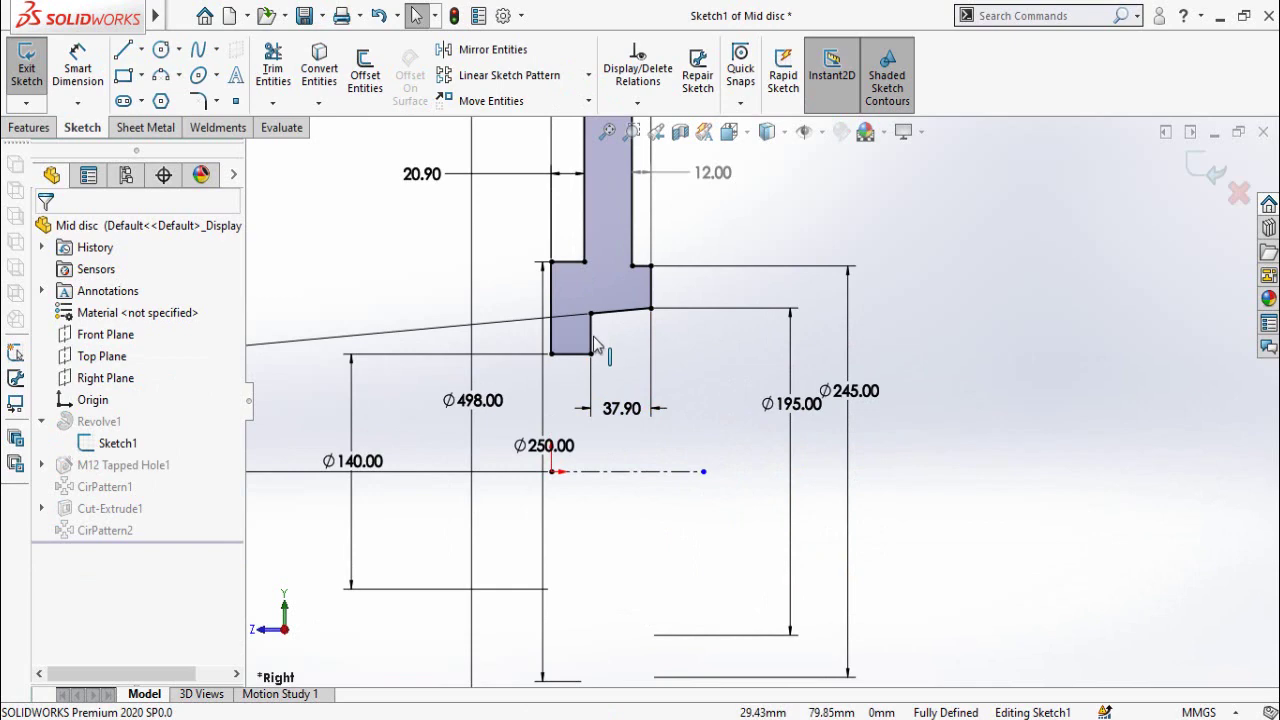
pyautogui.click(571, 264)
pyautogui.press('Delete')
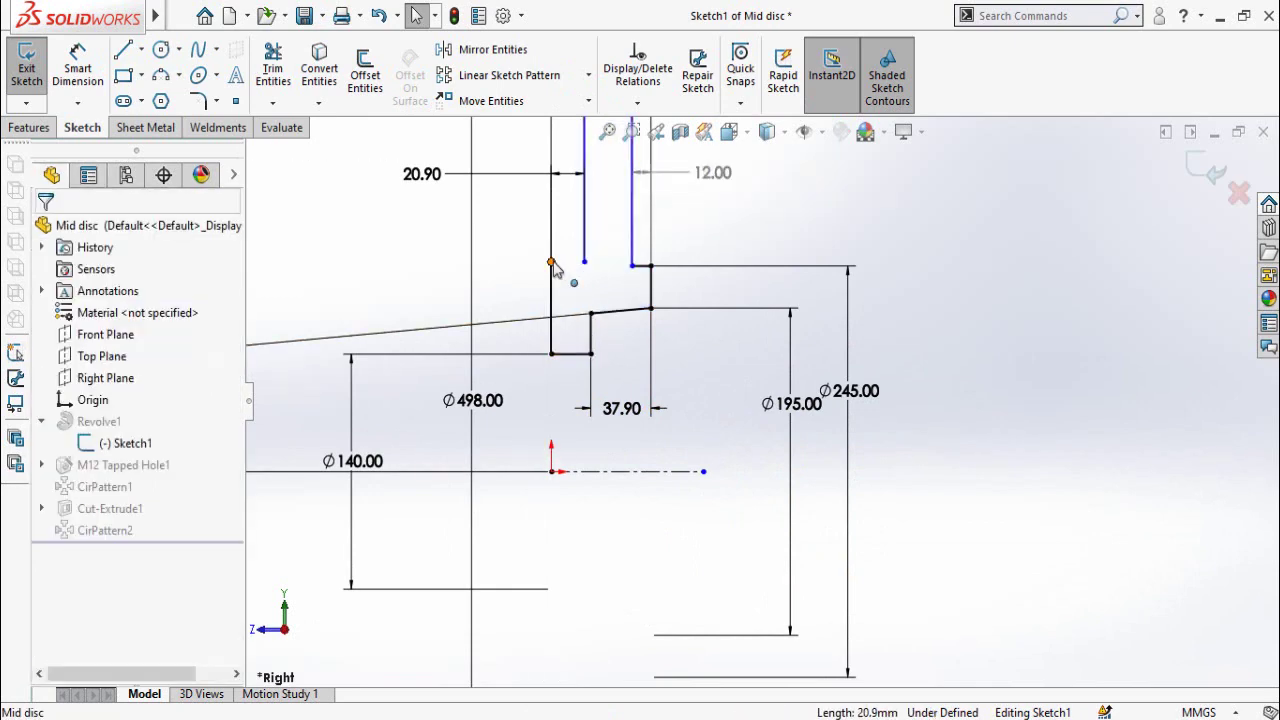
pyautogui.click(552, 335)
pyautogui.press('Delete')
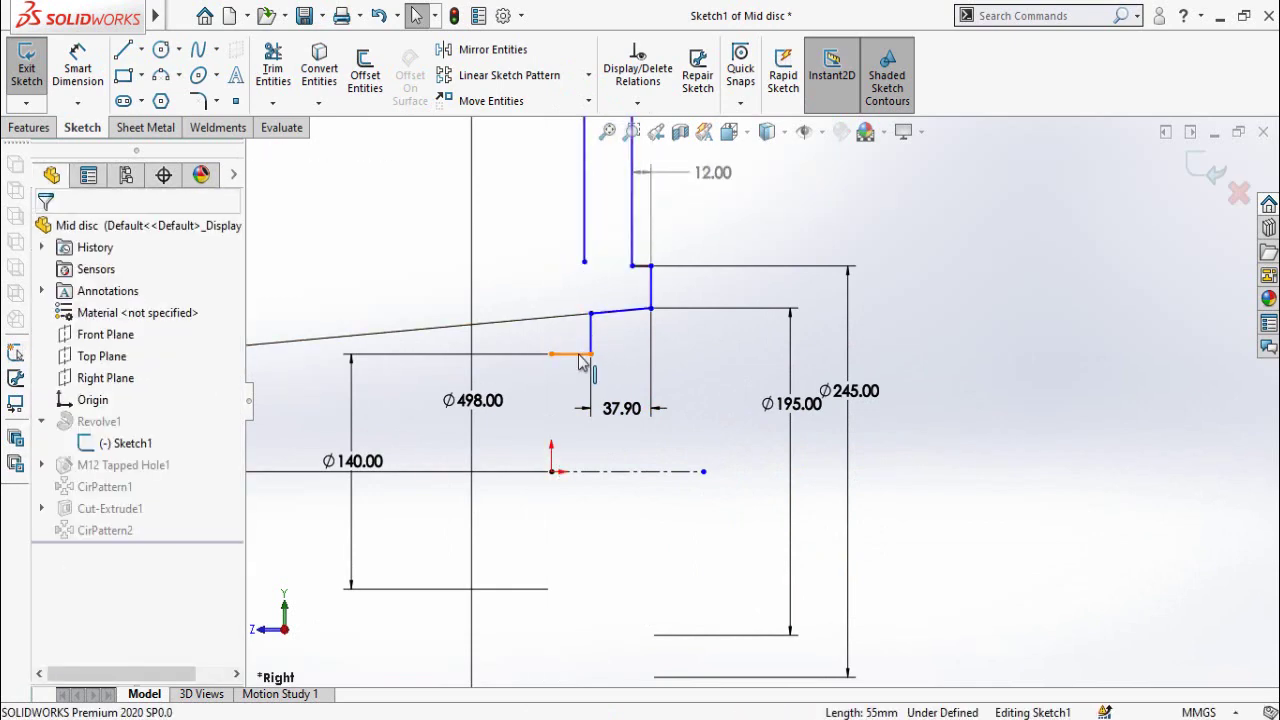
pyautogui.click(580, 355)
pyautogui.press('Delete')
pyautogui.click(592, 345)
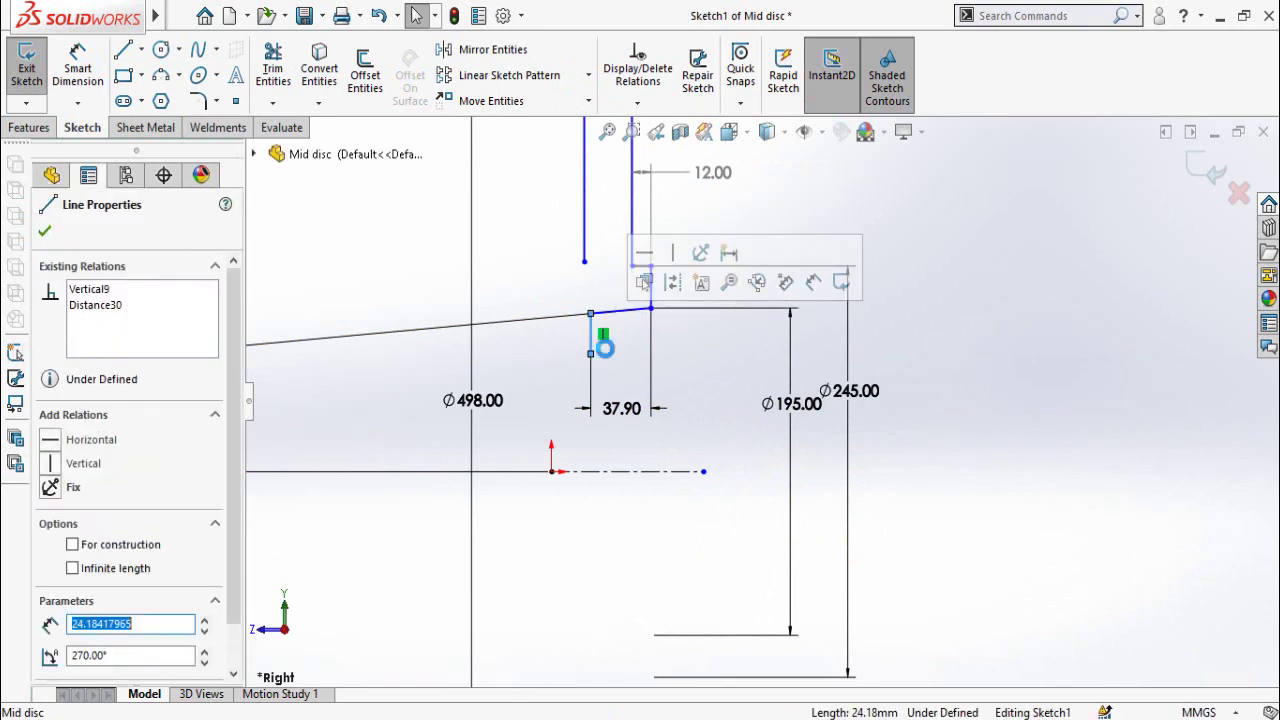
pyautogui.press('Delete')
pyautogui.click(643, 309)
pyautogui.press('Delete')
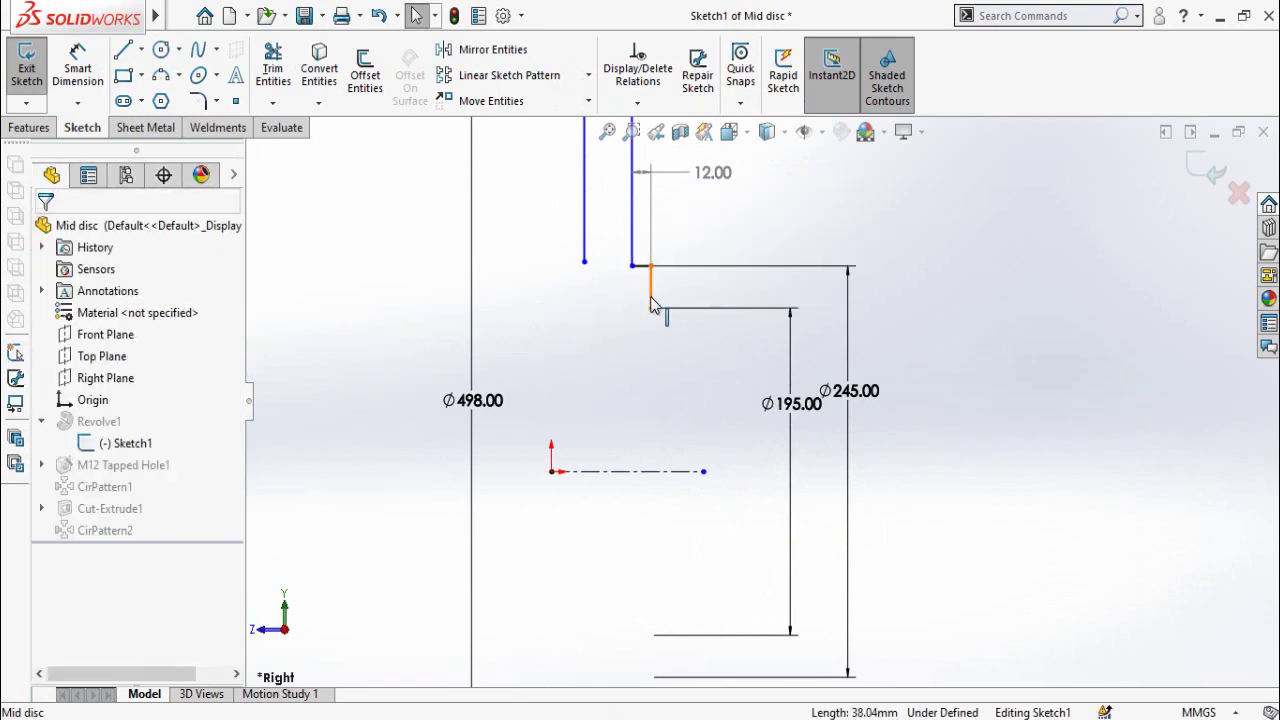
pyautogui.click(651, 300)
pyautogui.press('Delete')
pyautogui.click(643, 268)
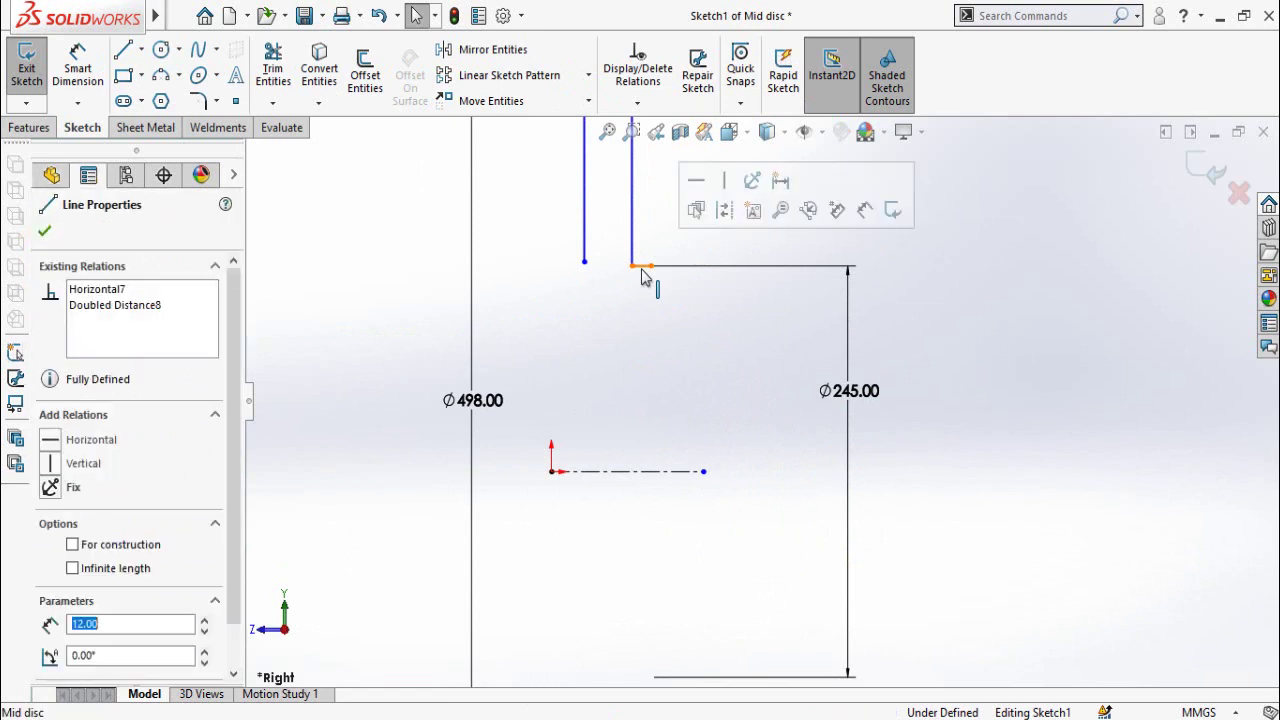
pyautogui.press('Delete')
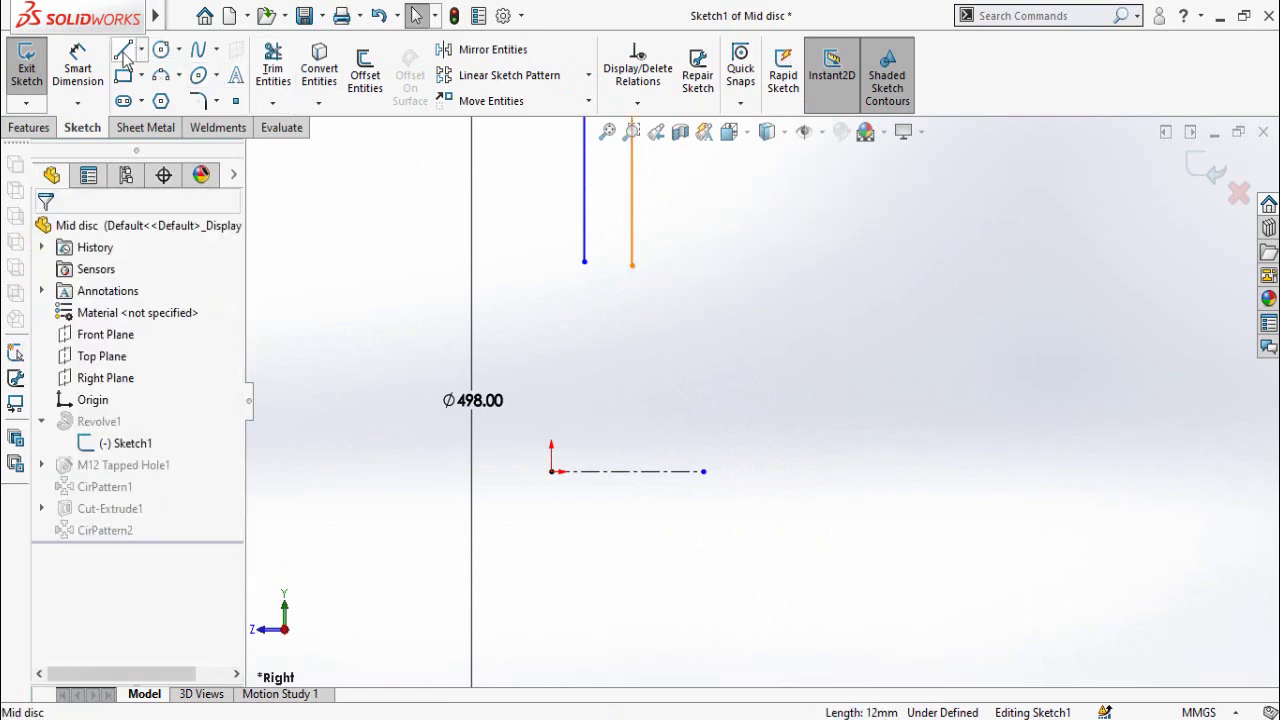
# Close the open inner end of the web profile with a line between its two side endpoints and make it horizontal
pyautogui.click(123, 50)
pyautogui.scroll(-3, 640, 260)
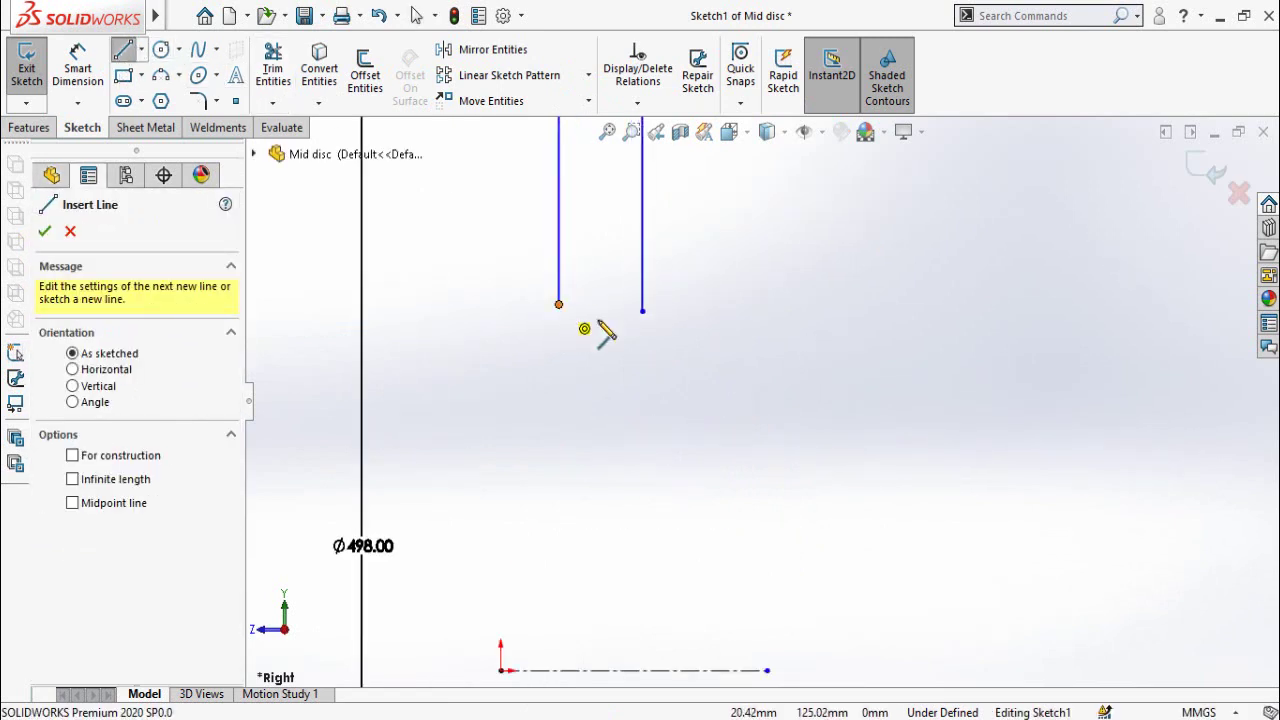
pyautogui.click(558, 304)
pyautogui.click(642, 310)
pyautogui.scroll(2, 680, 355)
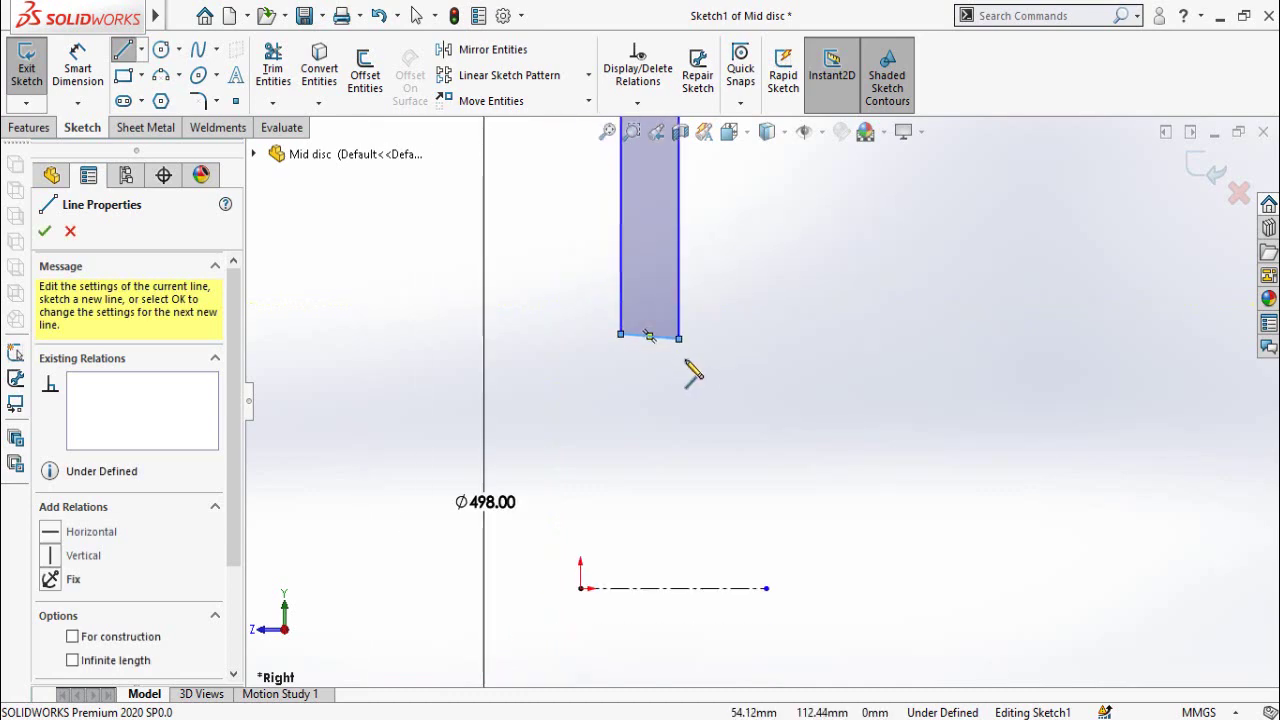
pyautogui.press('Escape')
pyautogui.click(657, 339)
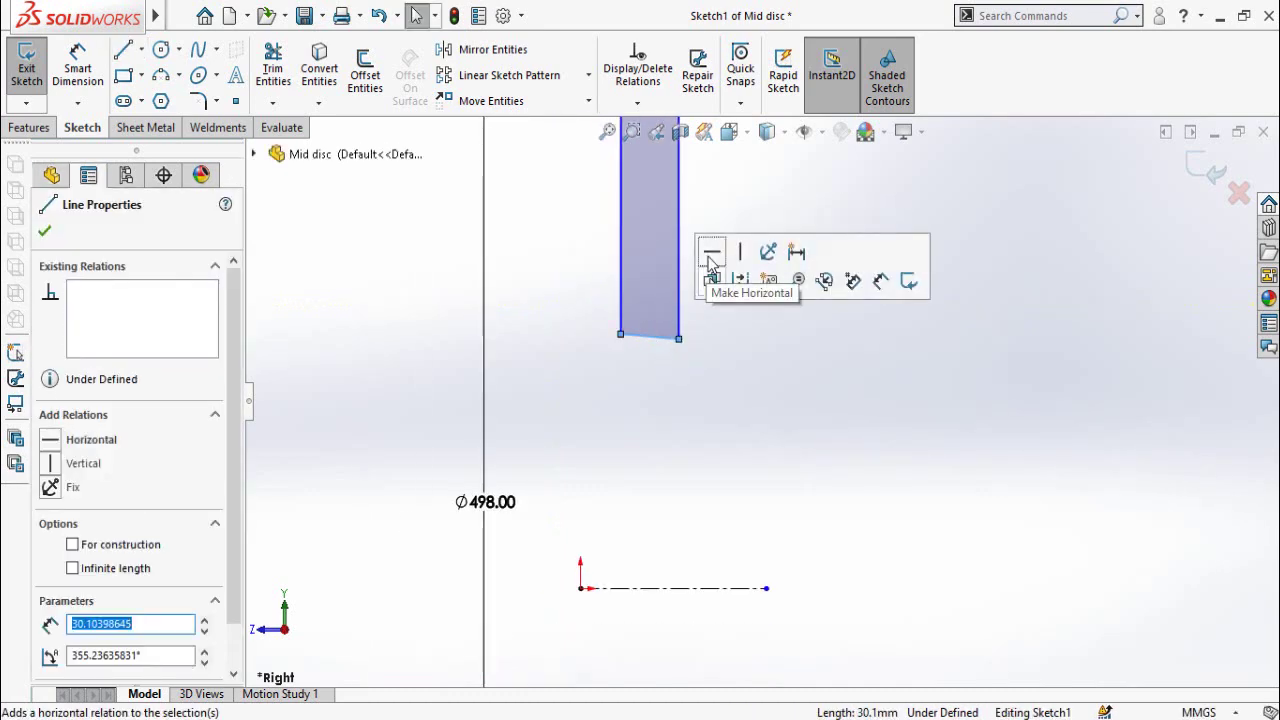
pyautogui.click(711, 258)
pyautogui.rightClick(807, 450)
pyautogui.click(781, 459)
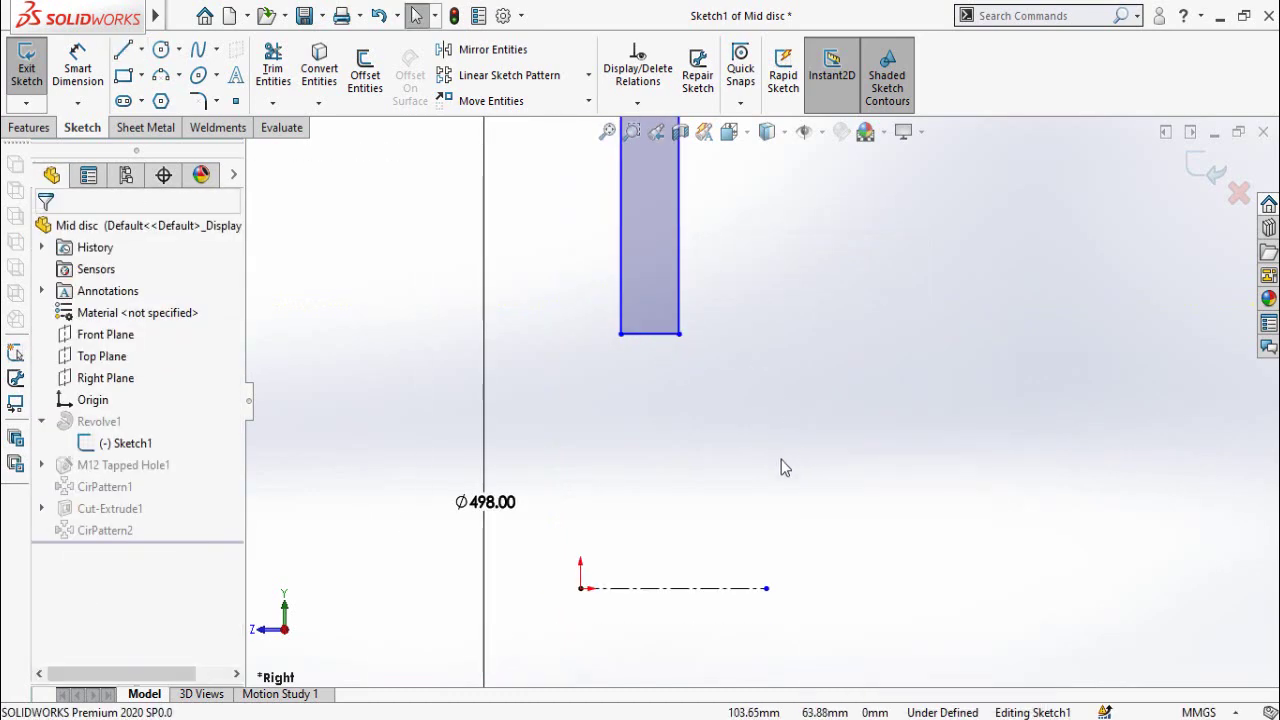
# Dimension the new inner edge about the centreline as a 141 mm diameter
pyautogui.scroll(5, 790, 470)
pyautogui.moveTo(850, 540); pyautogui.dragTo(844, 474, button='right')
pyautogui.scroll(-3, 733, 438)
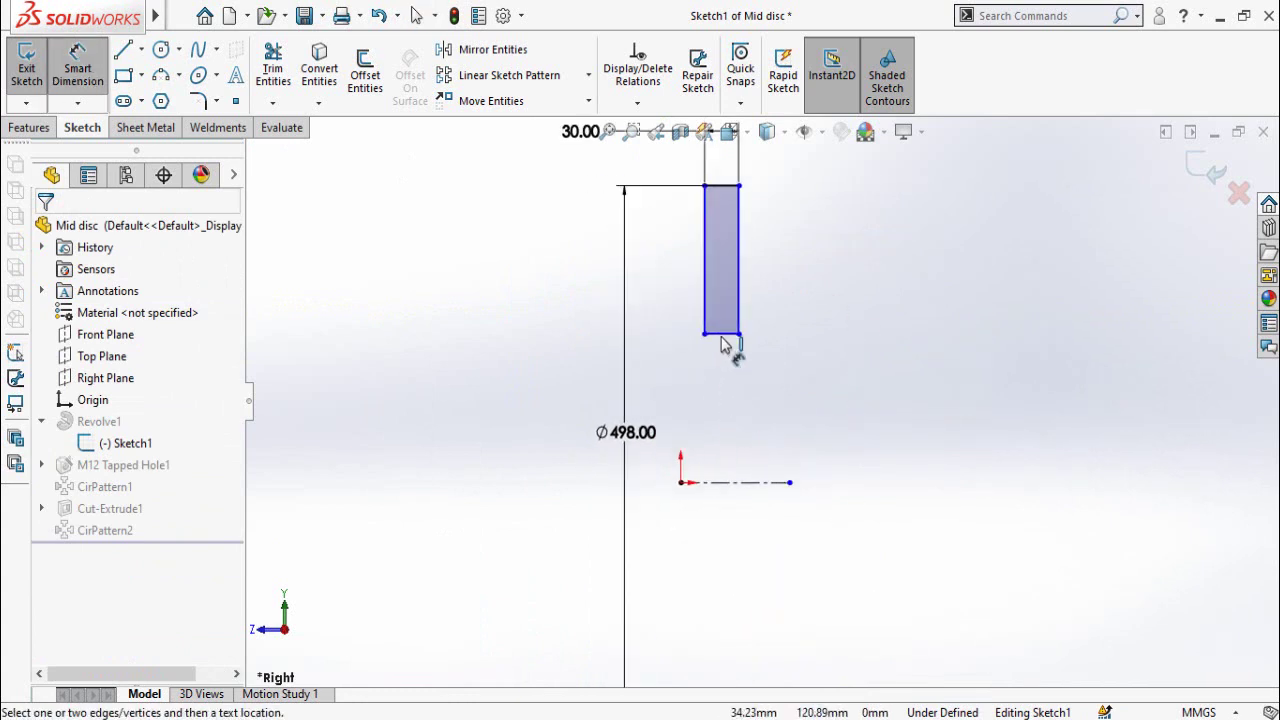
pyautogui.click(722, 335)
pyautogui.click(733, 482)
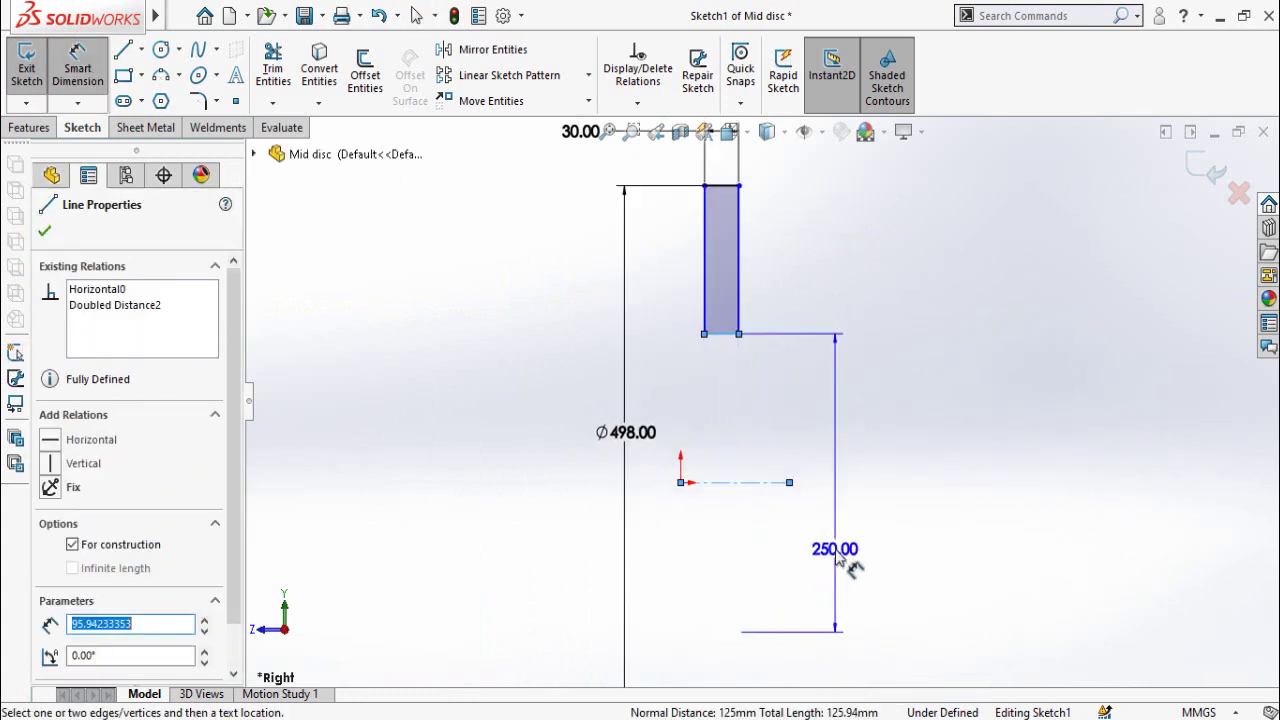
pyautogui.click(838, 560)
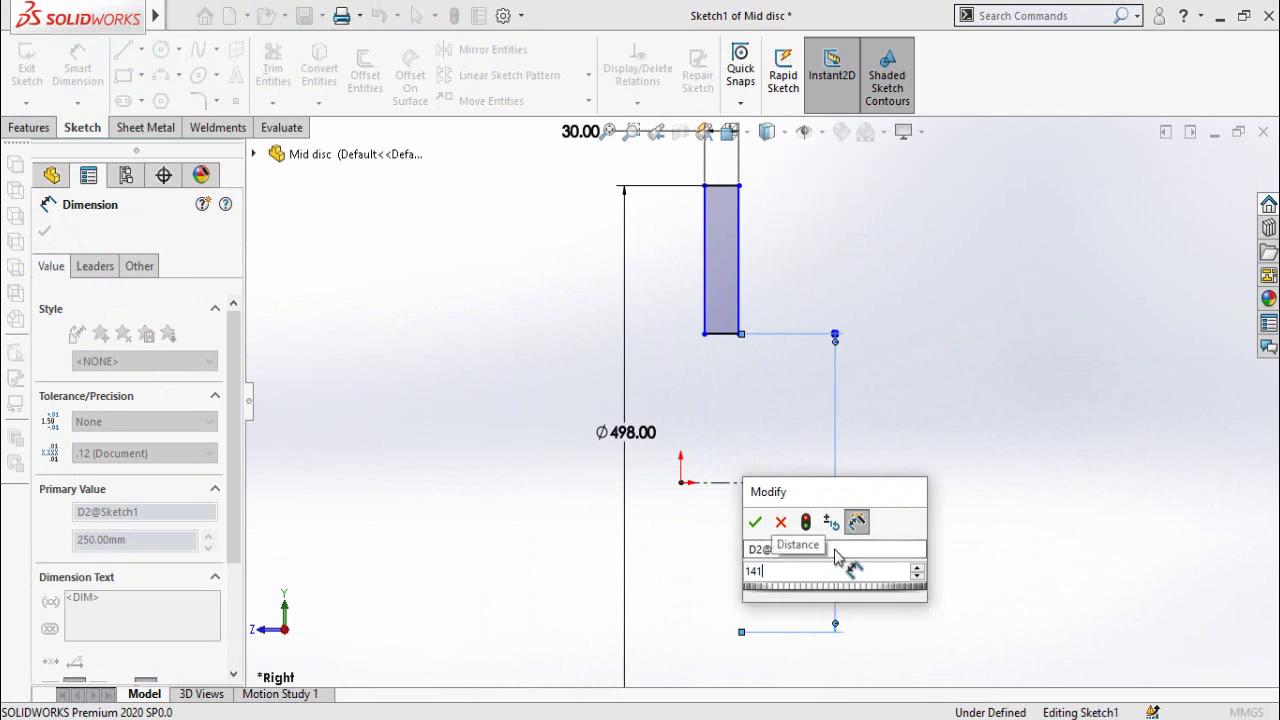
pyautogui.press('Return')
# Set the disc profile's thickness to 12 mm
pyautogui.click(665, 250)
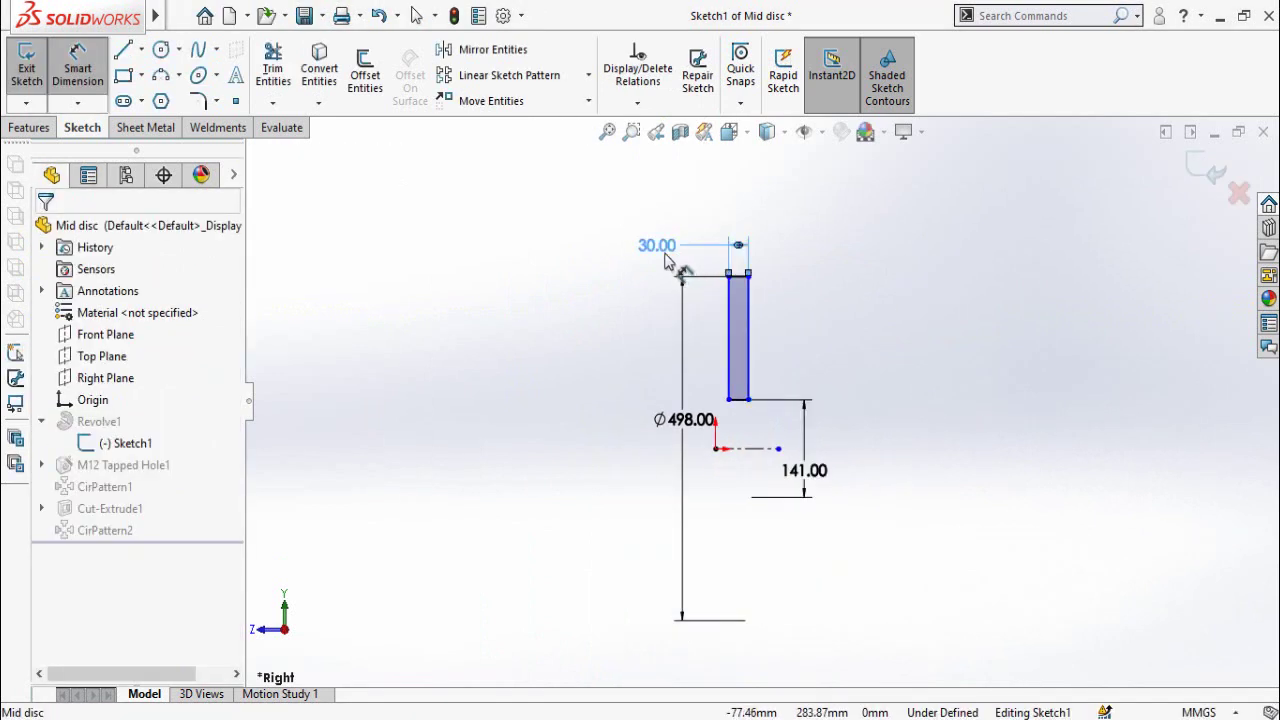
pyautogui.click(666, 250)
pyautogui.press('Return')
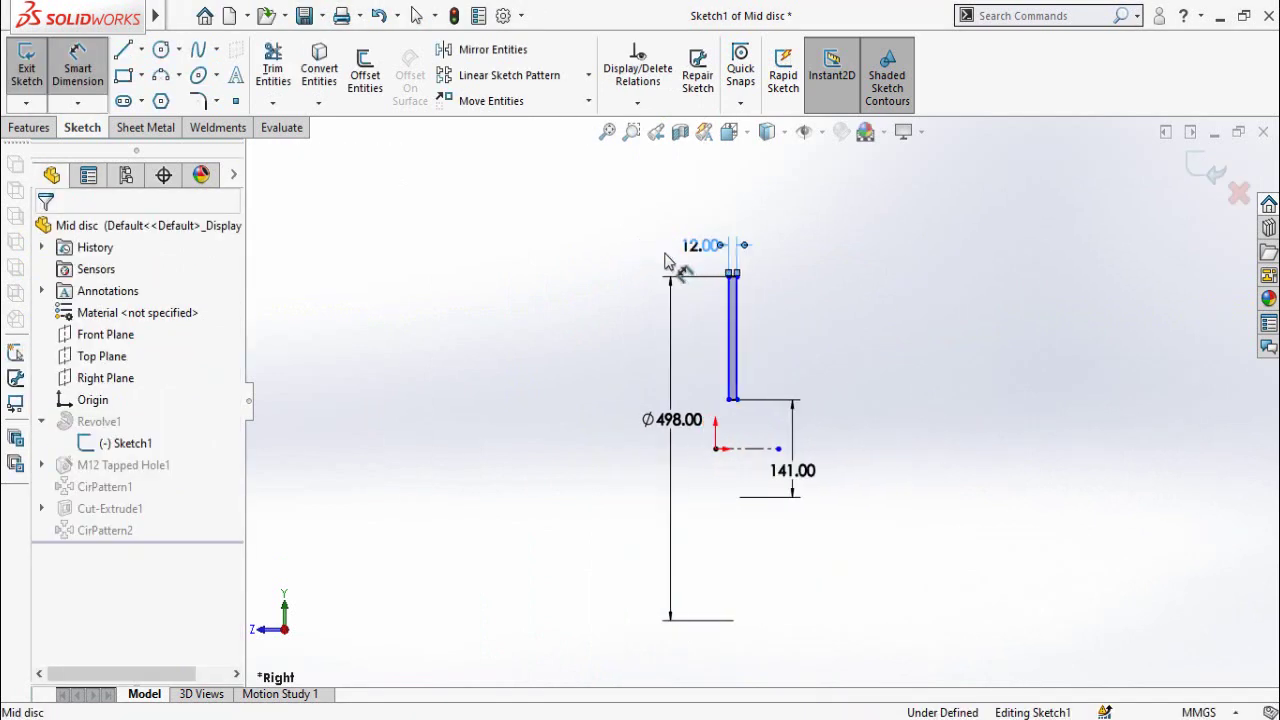
pyautogui.scroll(-3, 780, 432)
pyautogui.press('Escape')
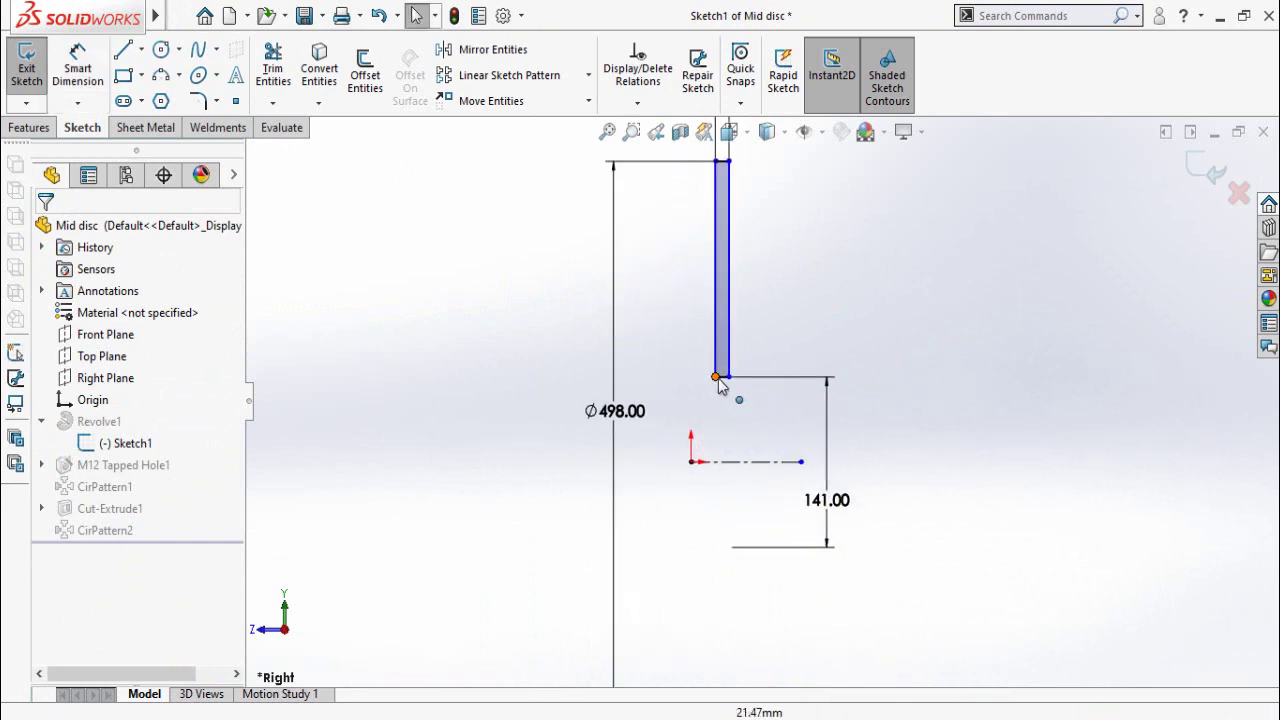
# Align the profile's inner corner nearest the origin vertically with the origin and exit the sketch
pyautogui.click(715, 376)
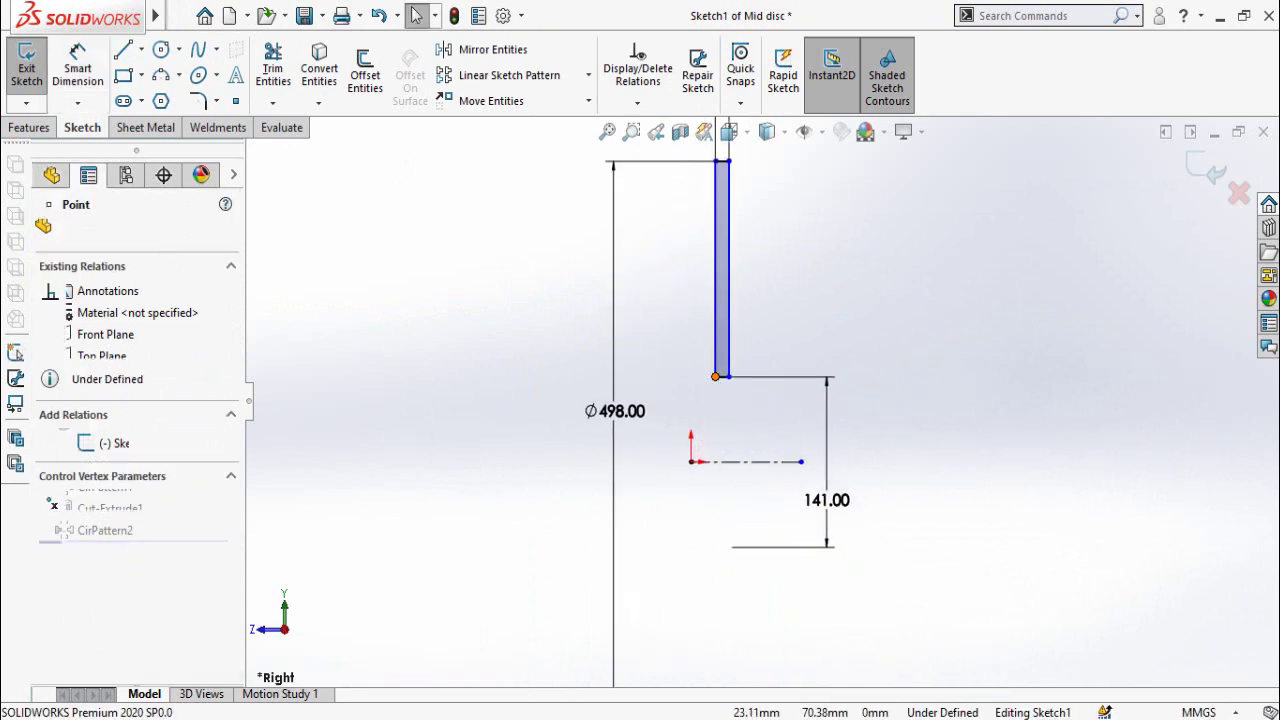
pyautogui.keyDown('ctrl'); pyautogui.click(691, 461); pyautogui.keyUp('ctrl')
pyautogui.click(775, 374)
pyautogui.click(958, 277)
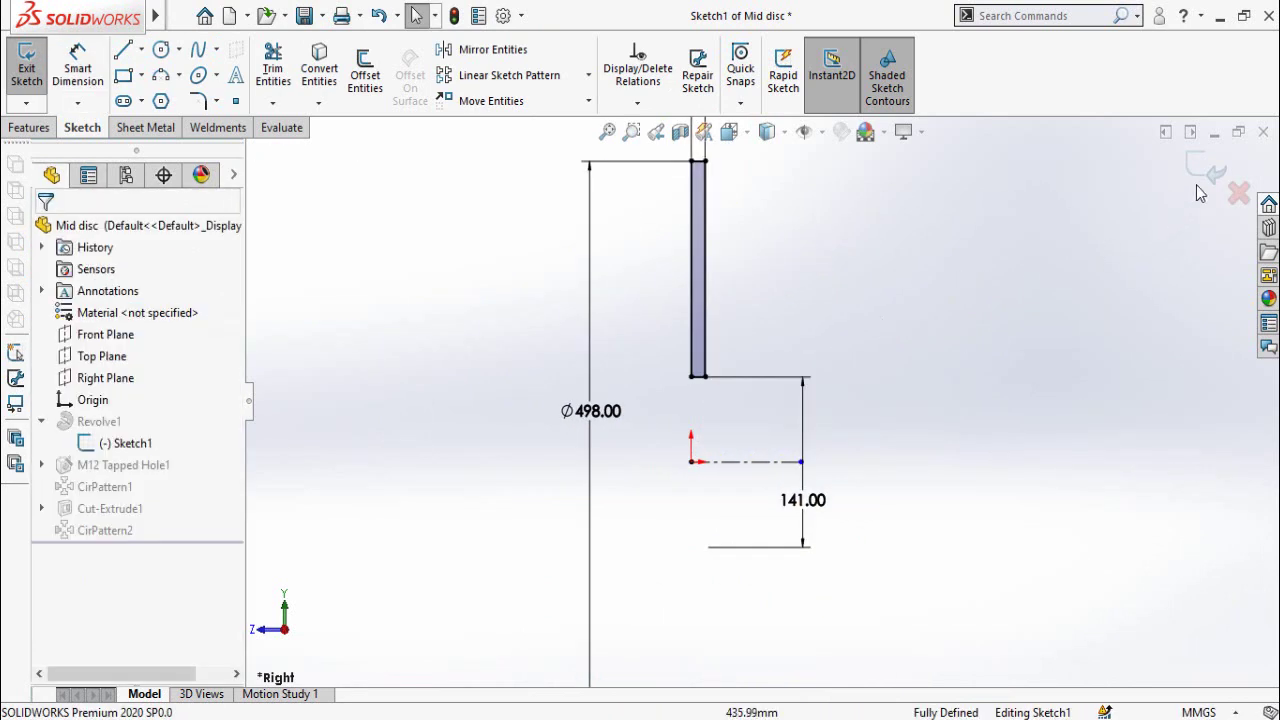
pyautogui.click(1203, 176)
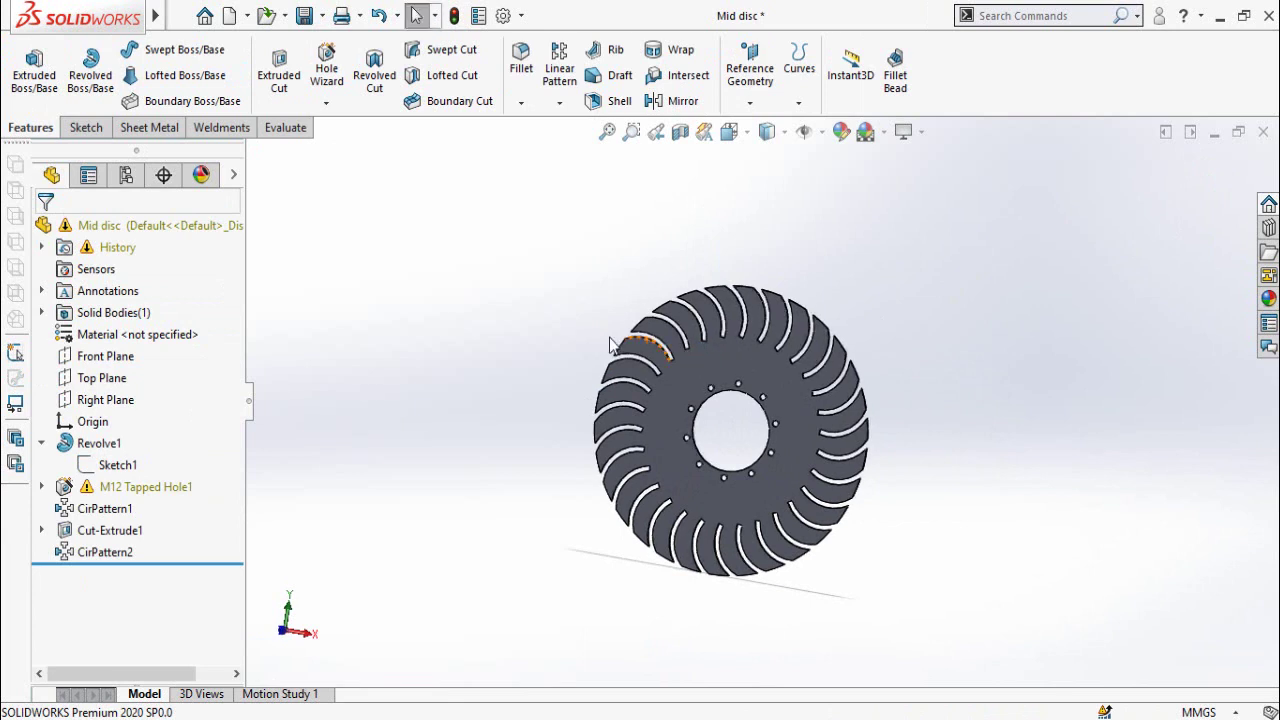
# Delete the M12 tapped hole feature together with its circular pattern from the Mid disc
pyautogui.moveTo(147, 490)
pyautogui.rightClick(66, 490)
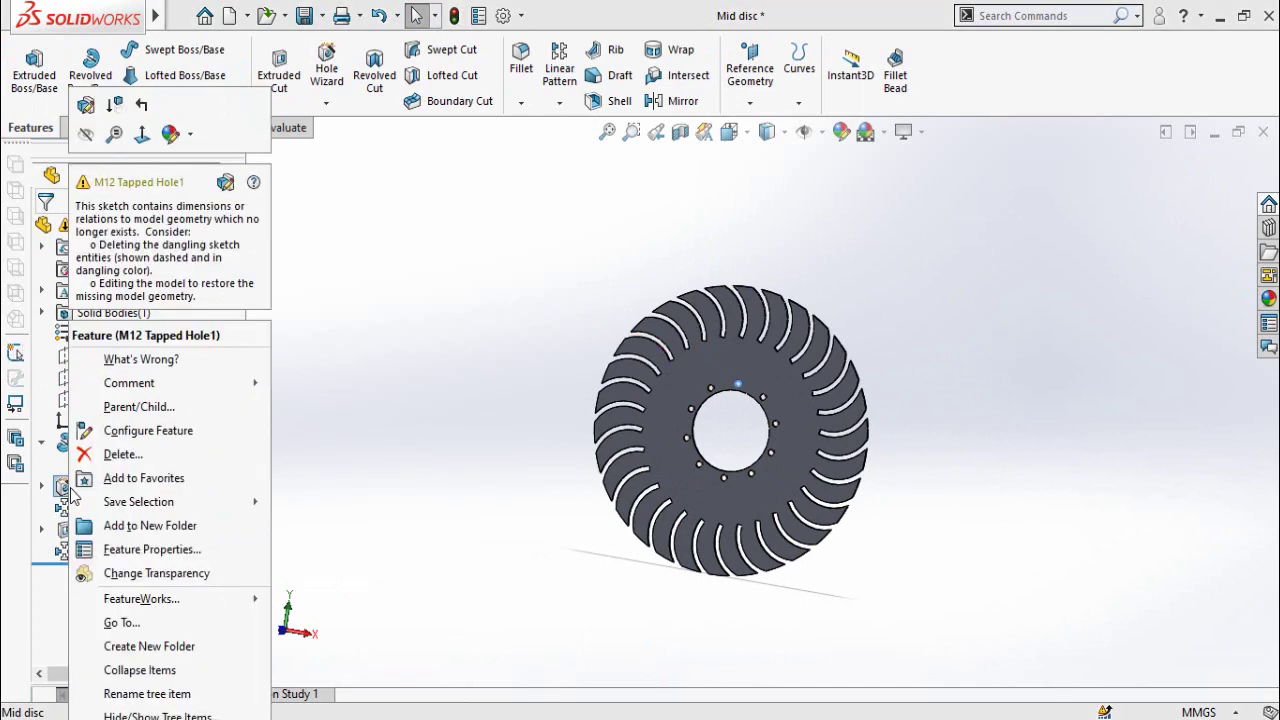
pyautogui.click(114, 455)
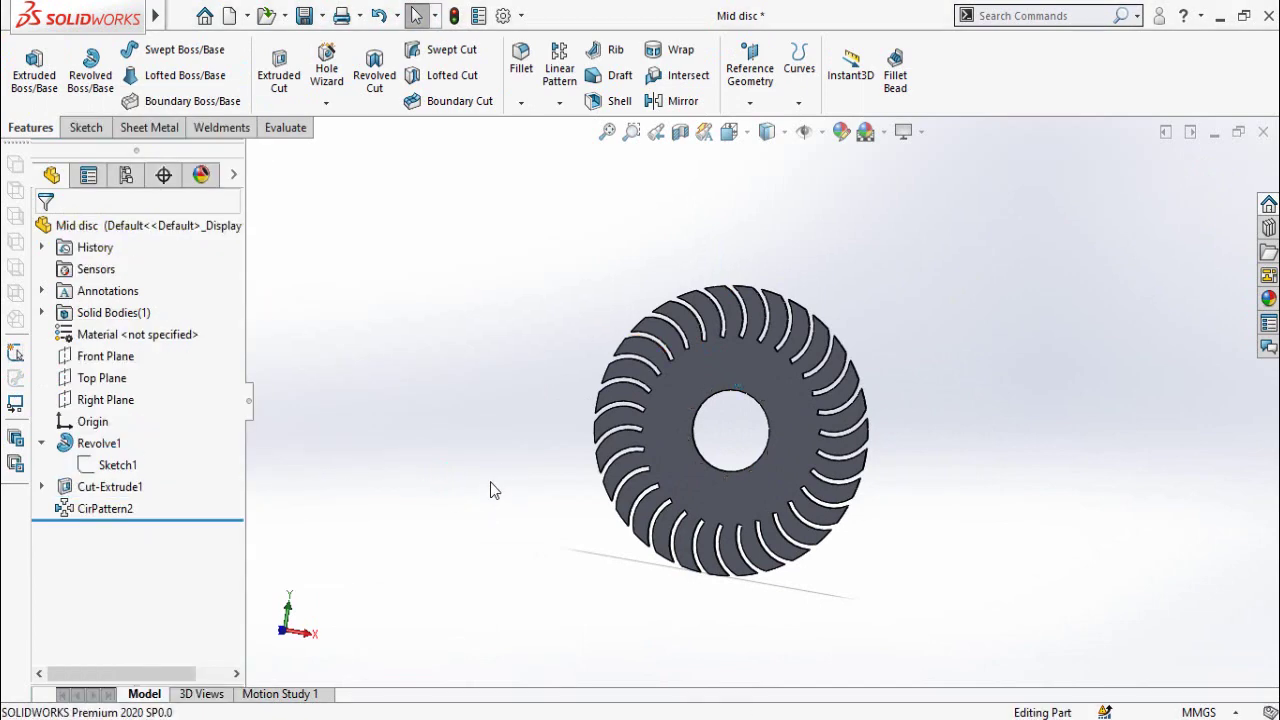
pyautogui.scroll(3, 506, 461)
pyautogui.moveTo(585, 318); pyautogui.dragTo(577, 409, button='middle')
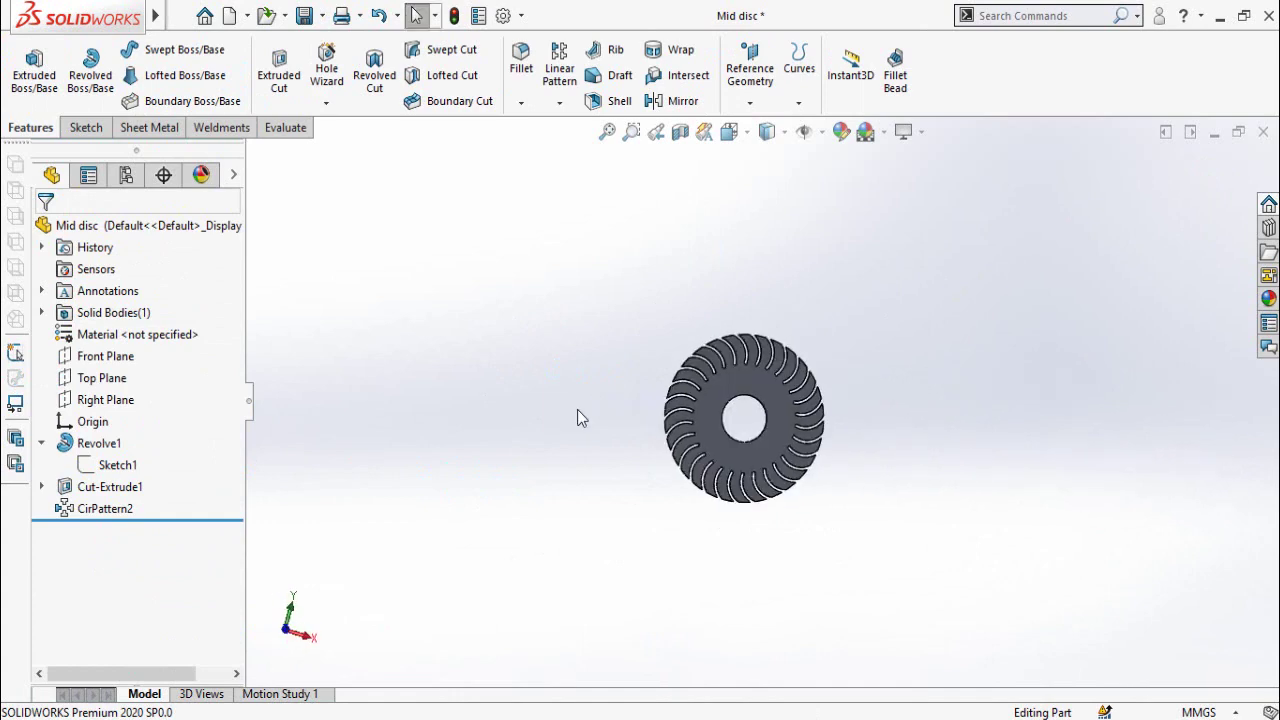
# Switch to Dwgs.pdf, examine the Main Shaft drawing on page 15, and return to the Mid disc in SOLIDWORKS
pyautogui.hotkey('alt', 'Tab')
pyautogui.scroll(-1, 591, 453)
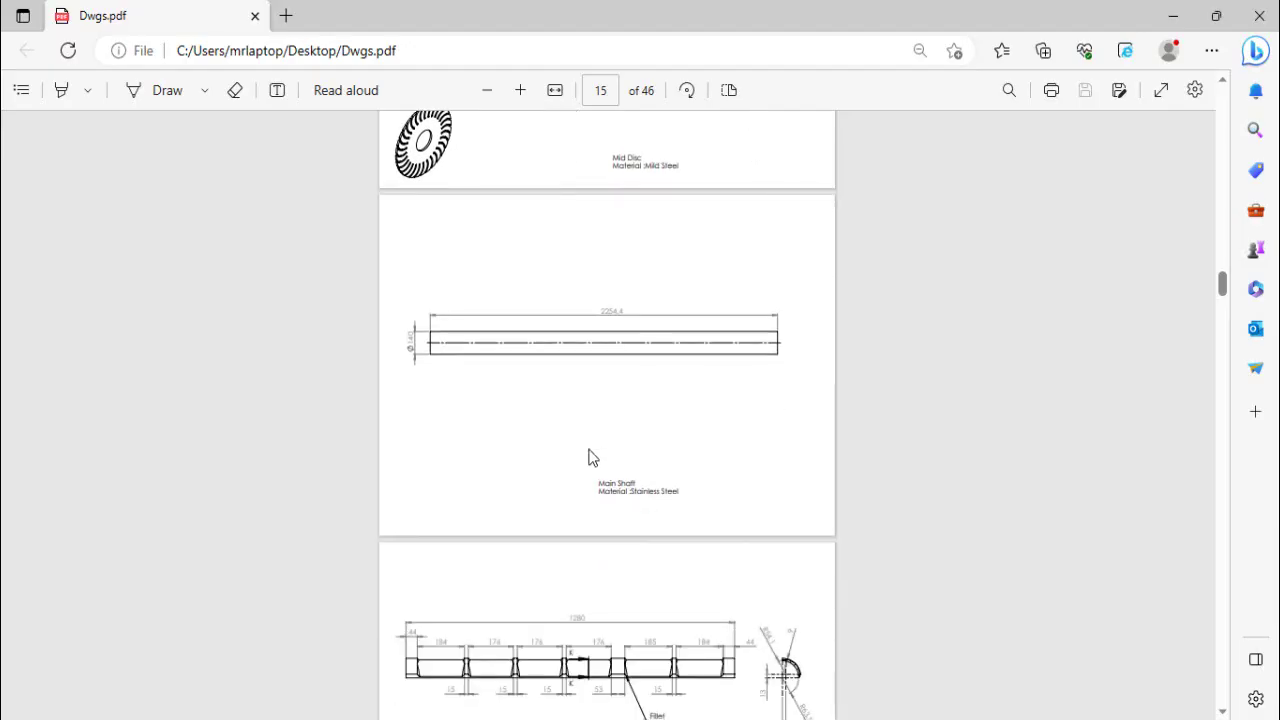
pyautogui.keyDown('ctrl'); pyautogui.scroll(1, 562, 335); pyautogui.keyUp('ctrl')
pyautogui.scroll(-1, 586, 529)
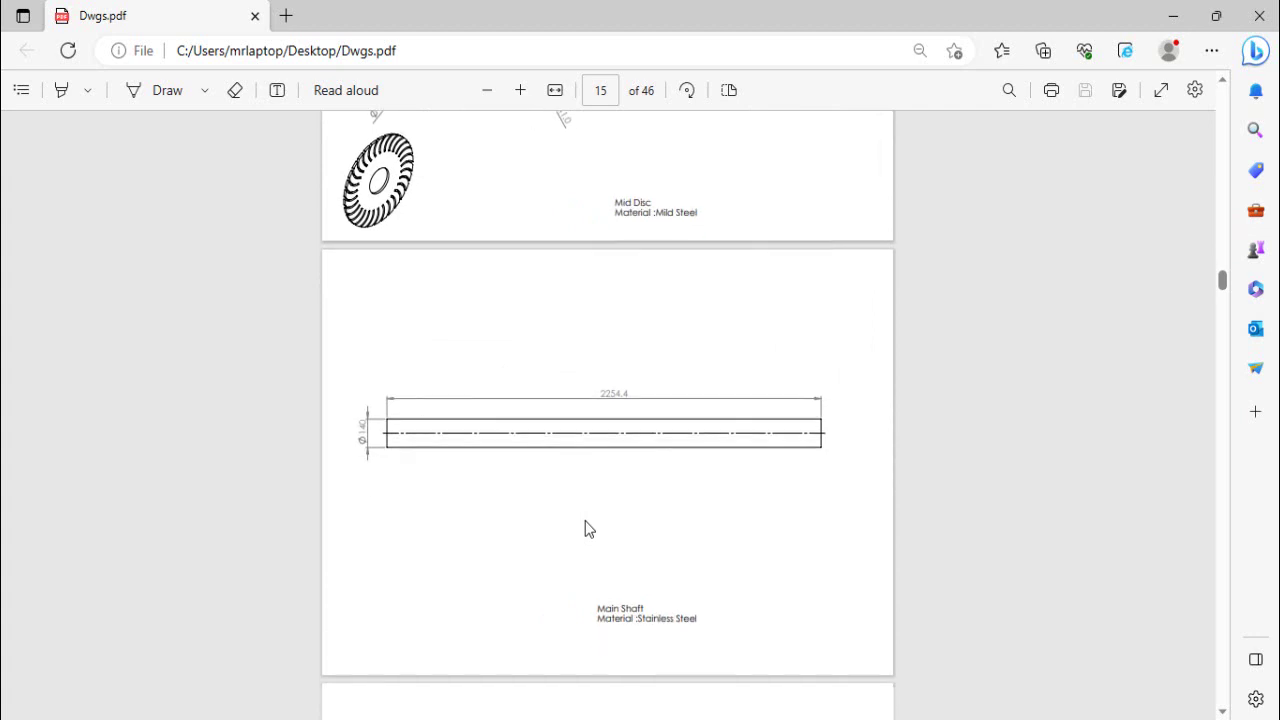
pyautogui.moveTo(537, 631)
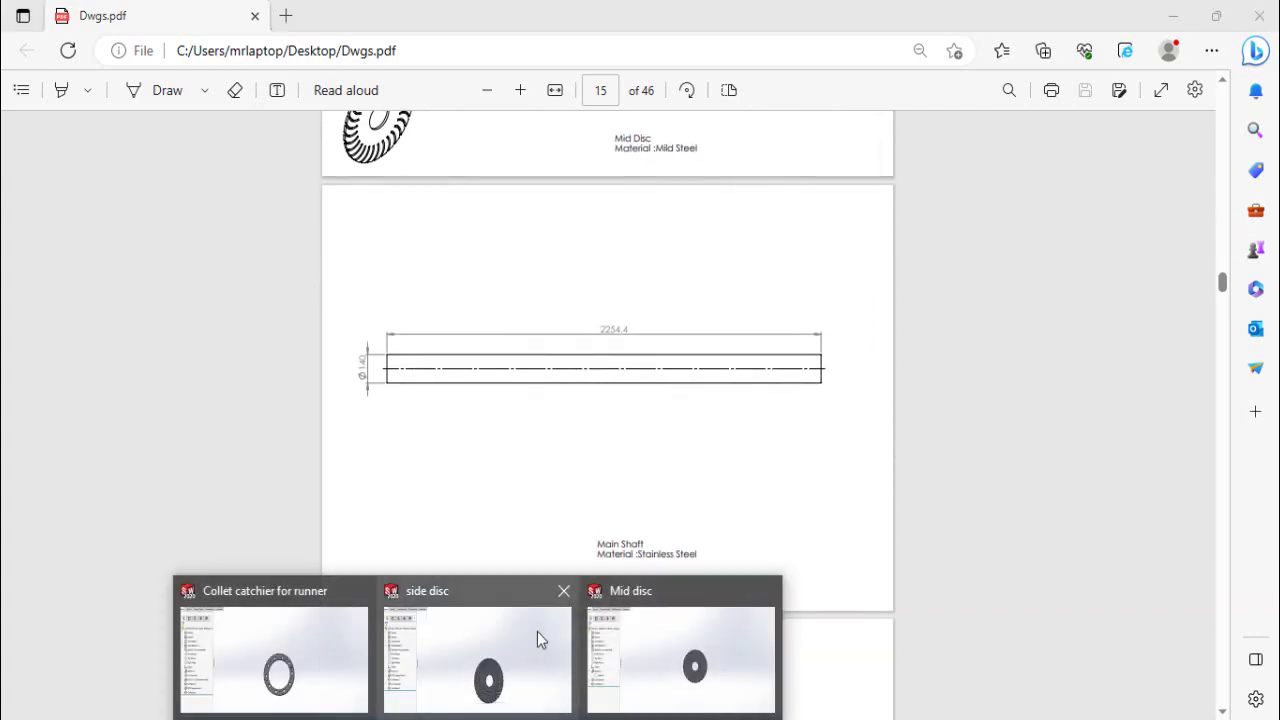
pyautogui.click(651, 668)
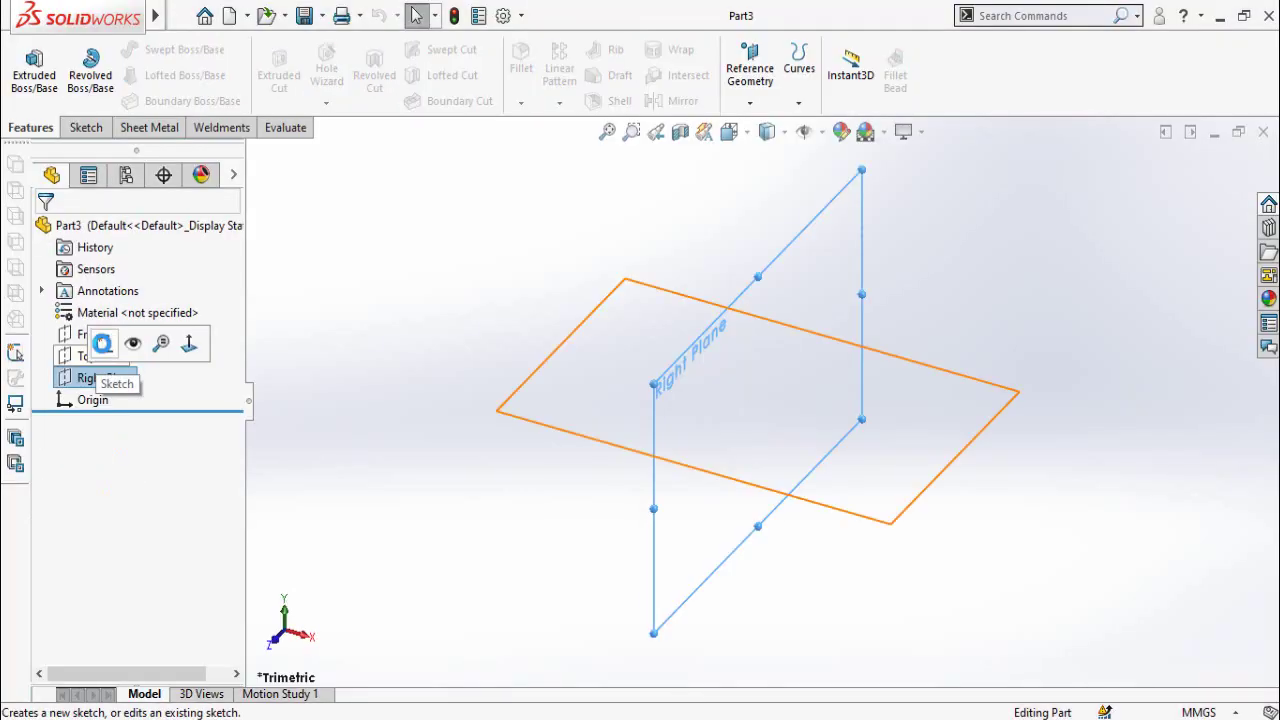
# Sketch a circle centred on the origin on the new part's Right Plane and dimension its diameter to 140 mm
pyautogui.click(103, 343)
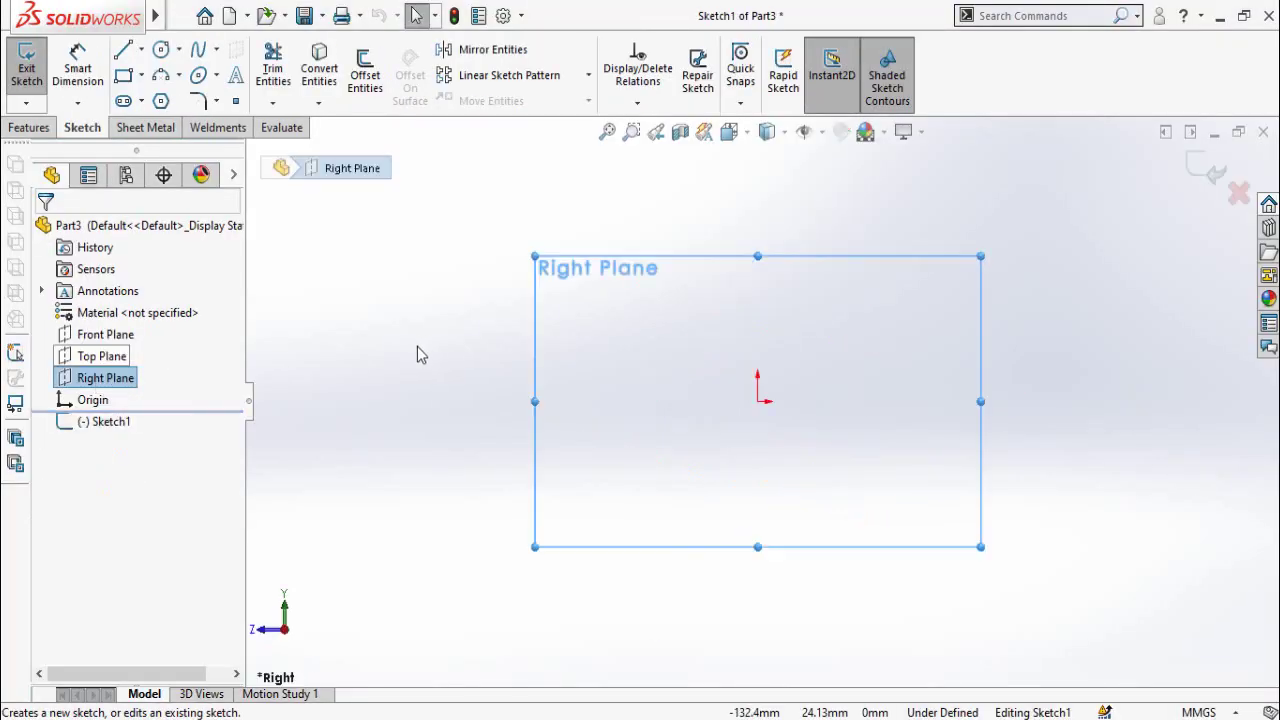
pyautogui.click(161, 49)
pyautogui.click(757, 400)
pyautogui.click(722, 461)
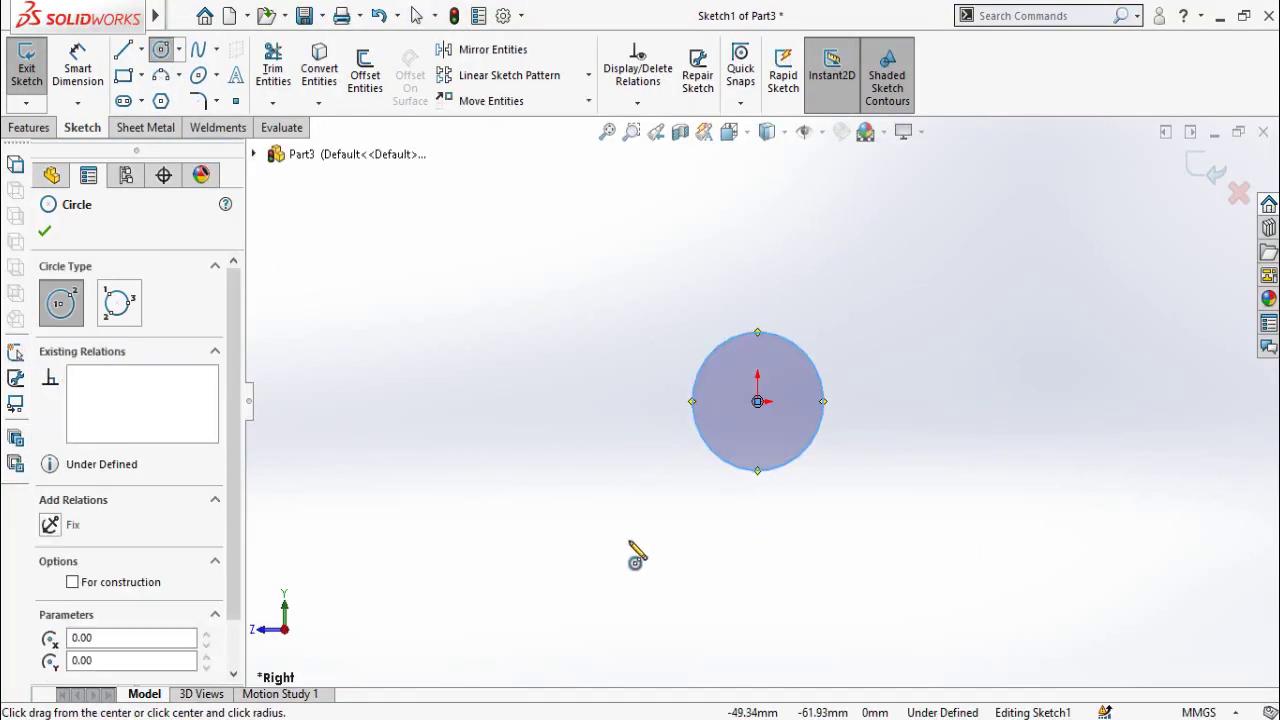
pyautogui.moveTo(630, 543); pyautogui.dragTo(634, 500, button='right')
pyautogui.click(723, 463)
pyautogui.click(619, 556)
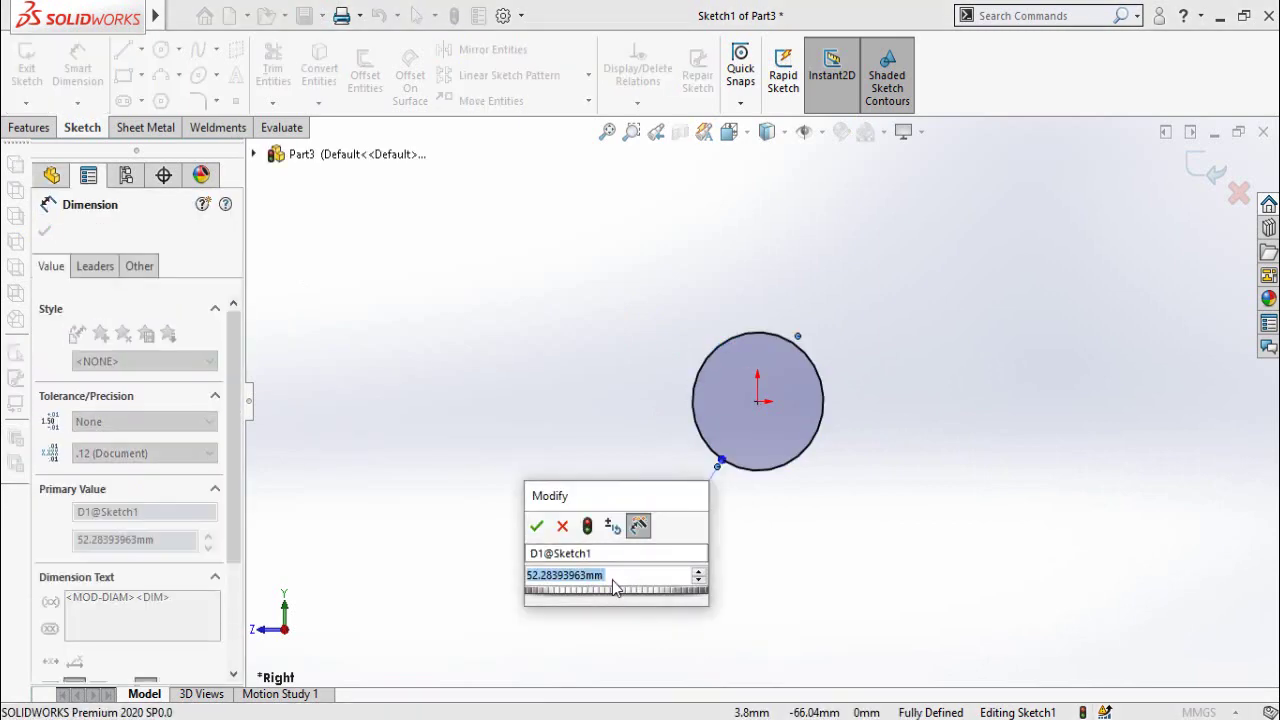
pyautogui.write('1')
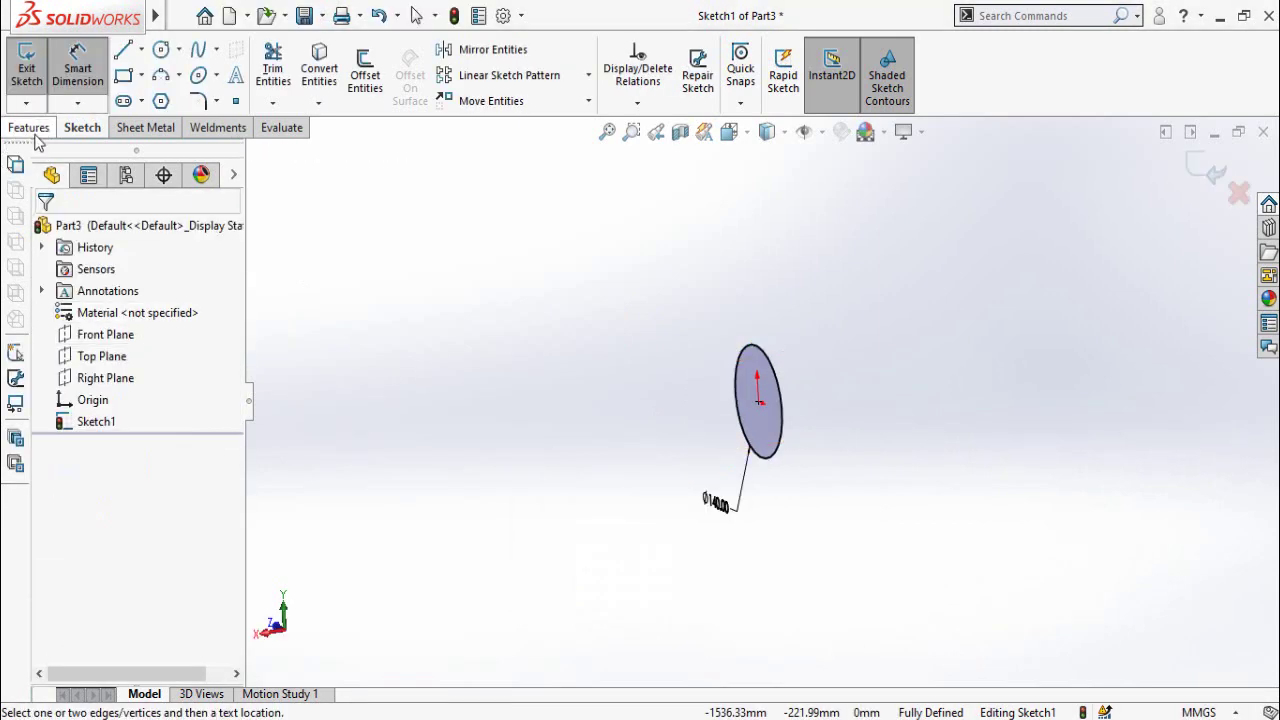
# Extrude the 140 mm circle symmetrically with the Mid Plane end condition to a total depth of 2254.4 mm
pyautogui.click(30, 129)
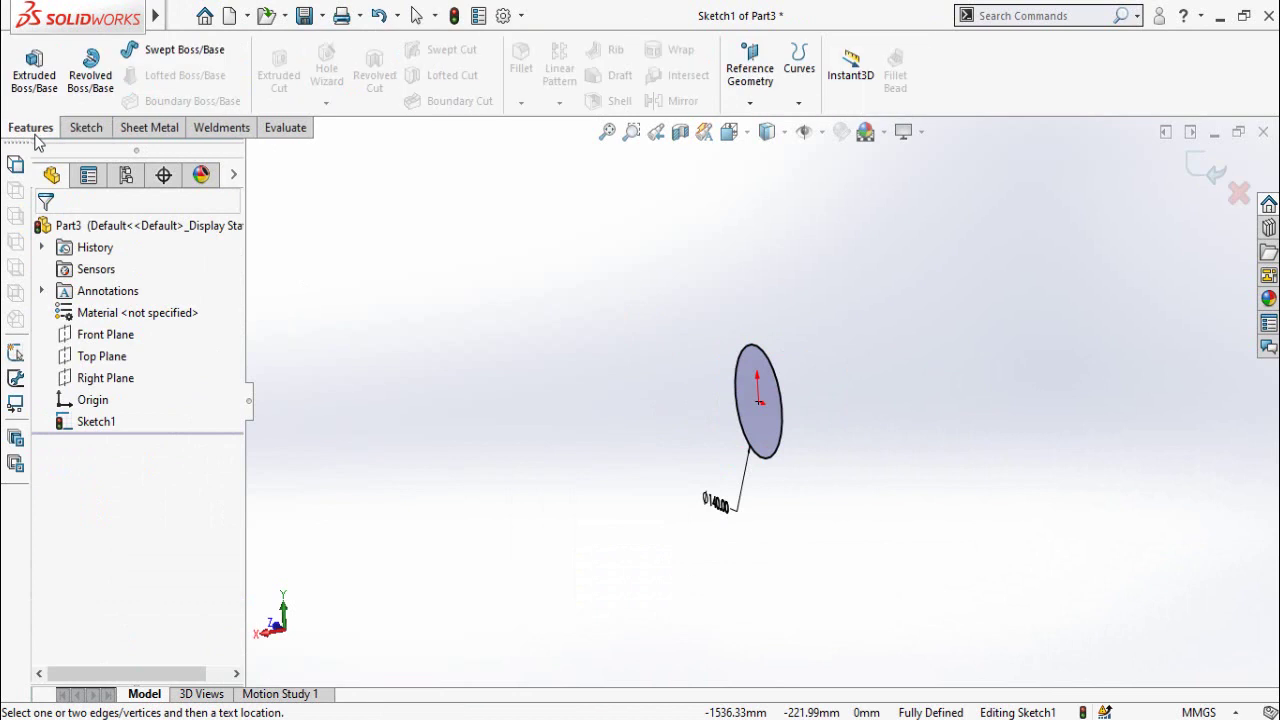
pyautogui.click(33, 80)
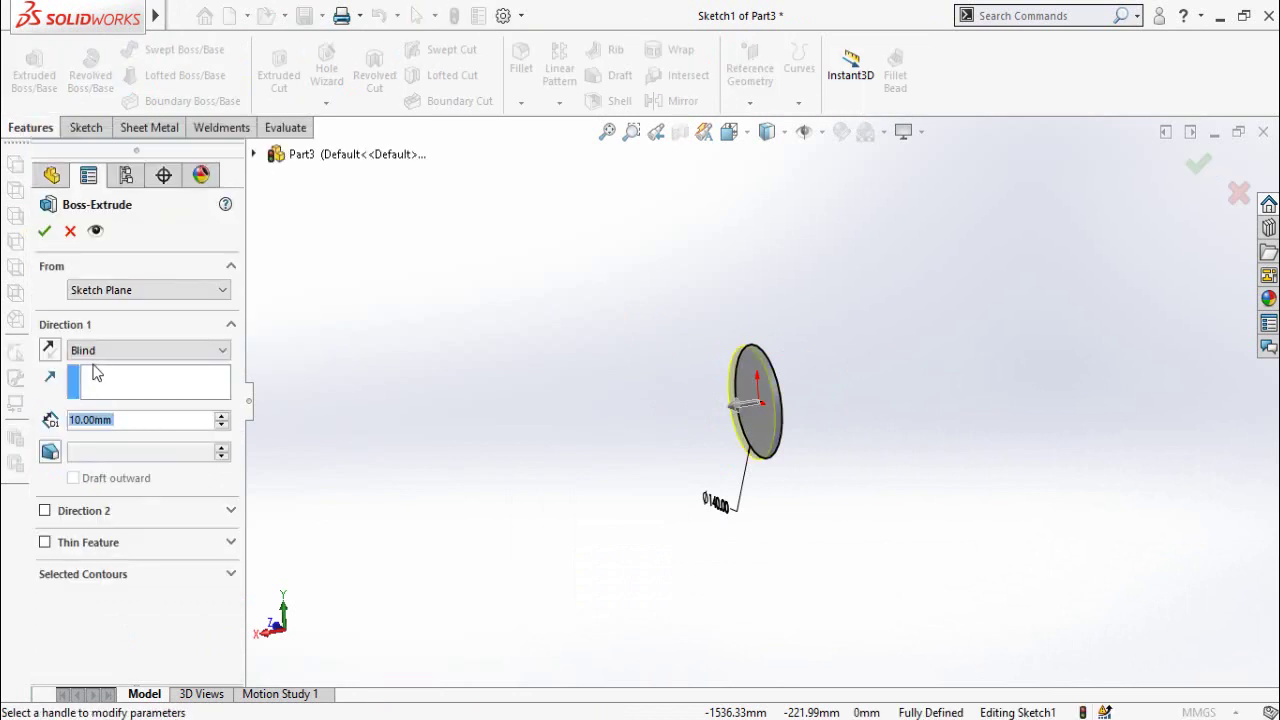
pyautogui.click(101, 352)
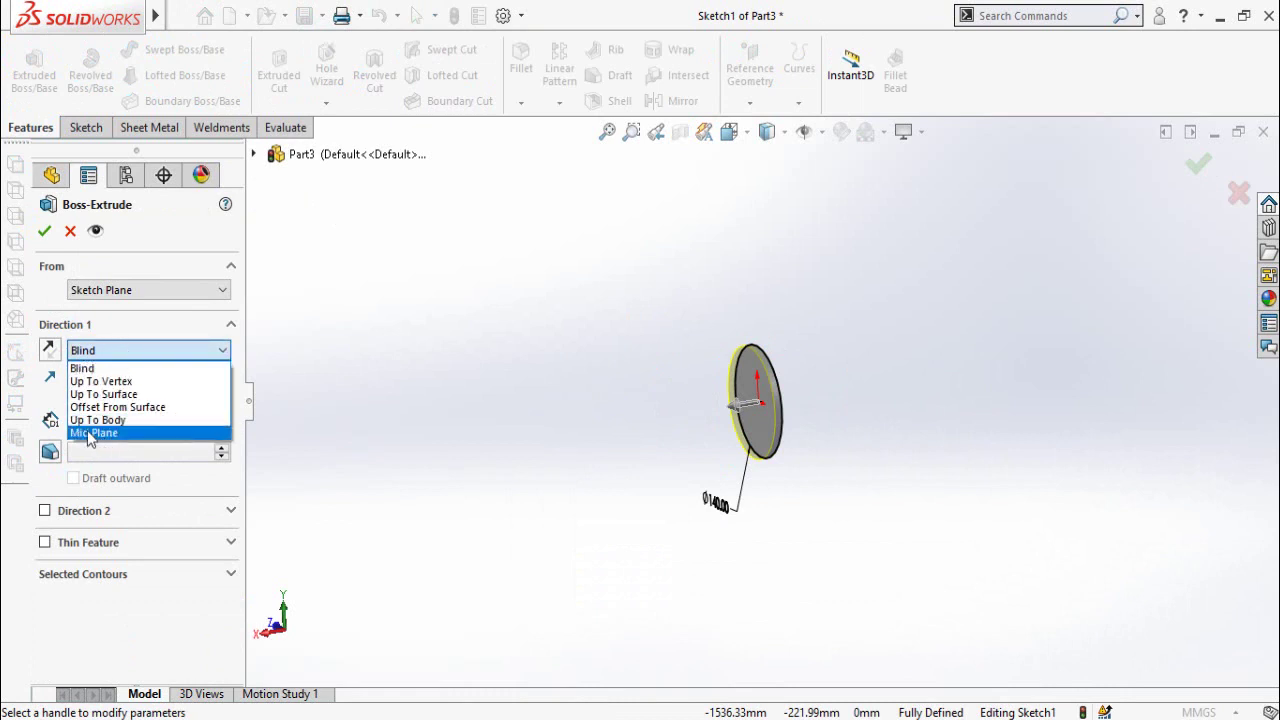
pyautogui.click(93, 433)
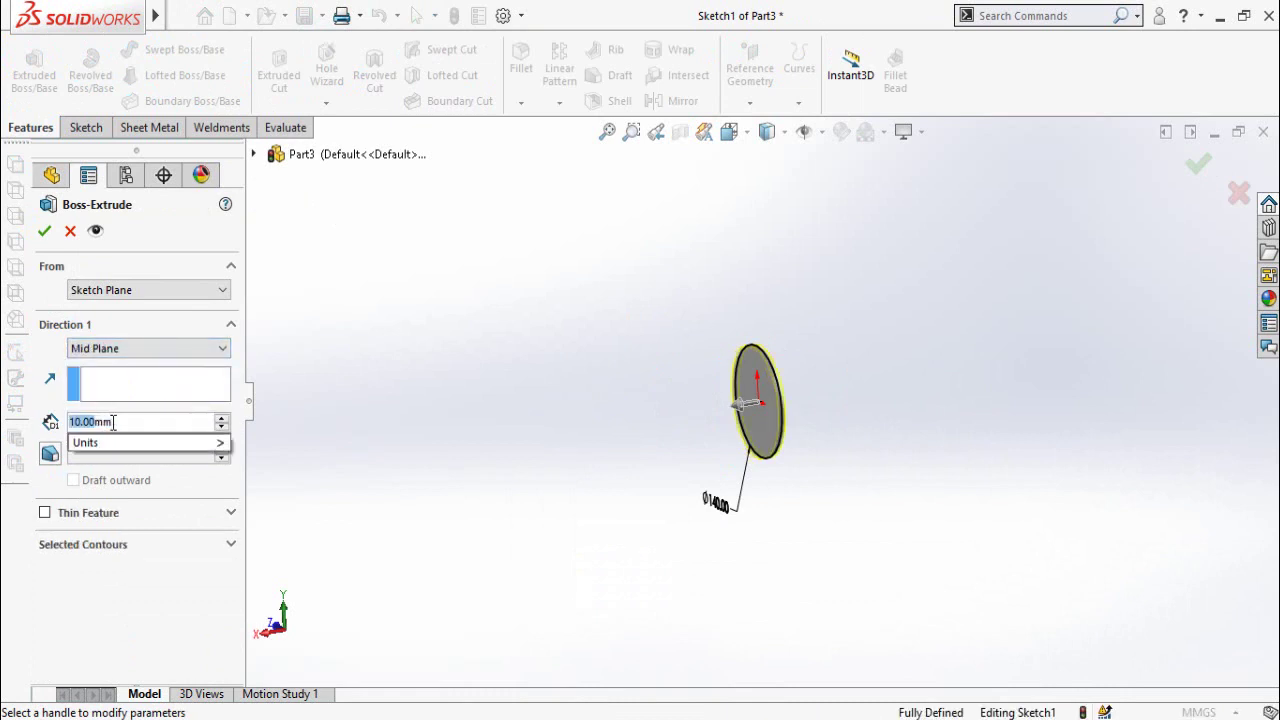
pyautogui.write('2254')
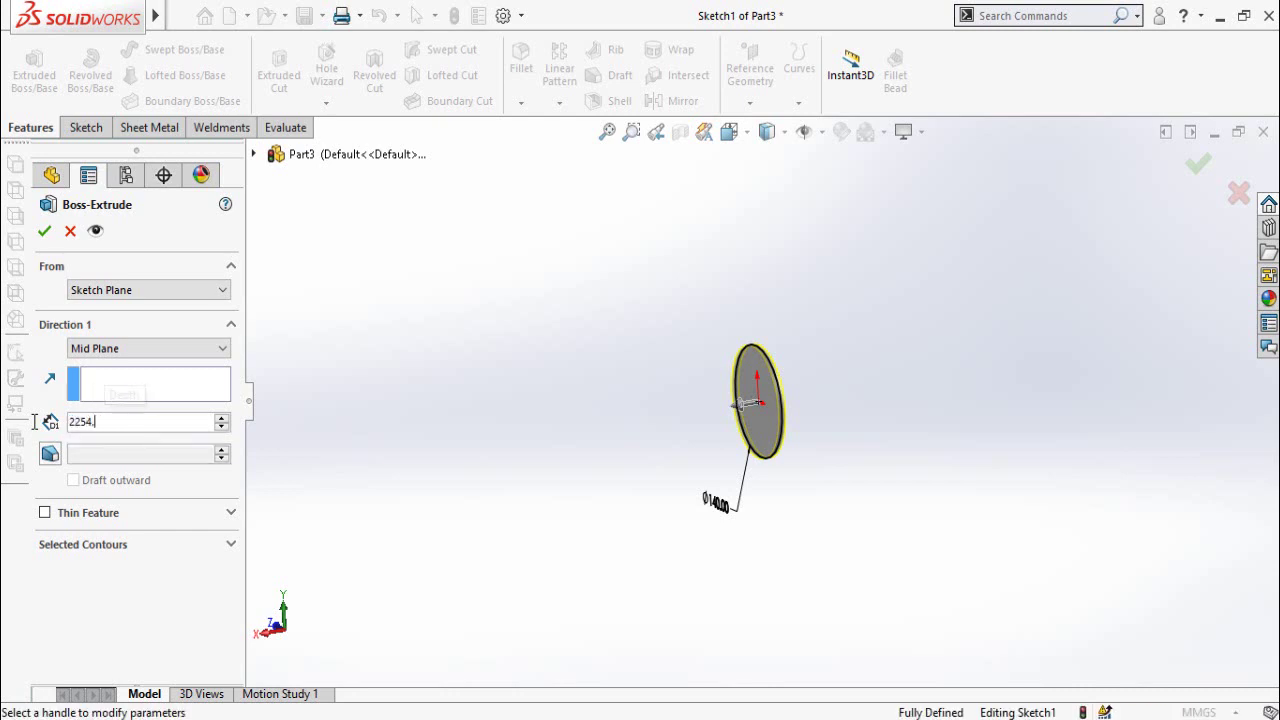
pyautogui.write('.4')
pyautogui.press('Return')
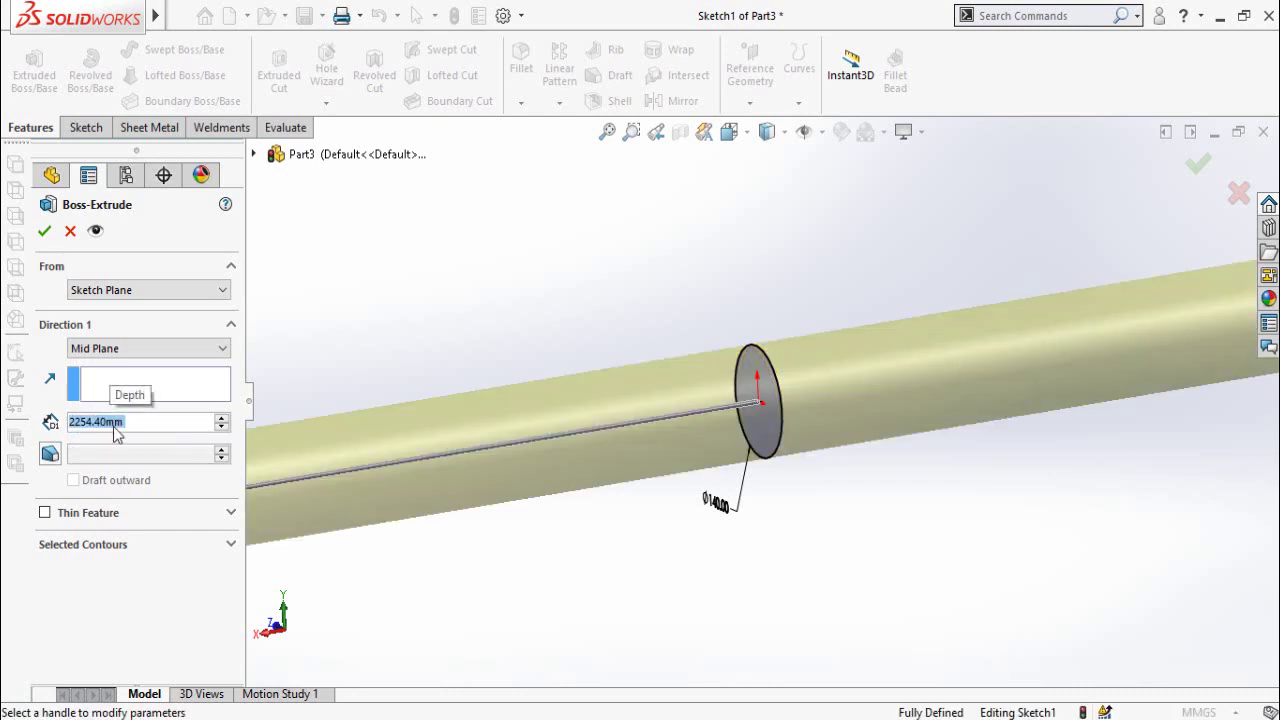
pyautogui.scroll(-3, 734, 420)
pyautogui.scroll(9, 737, 421)
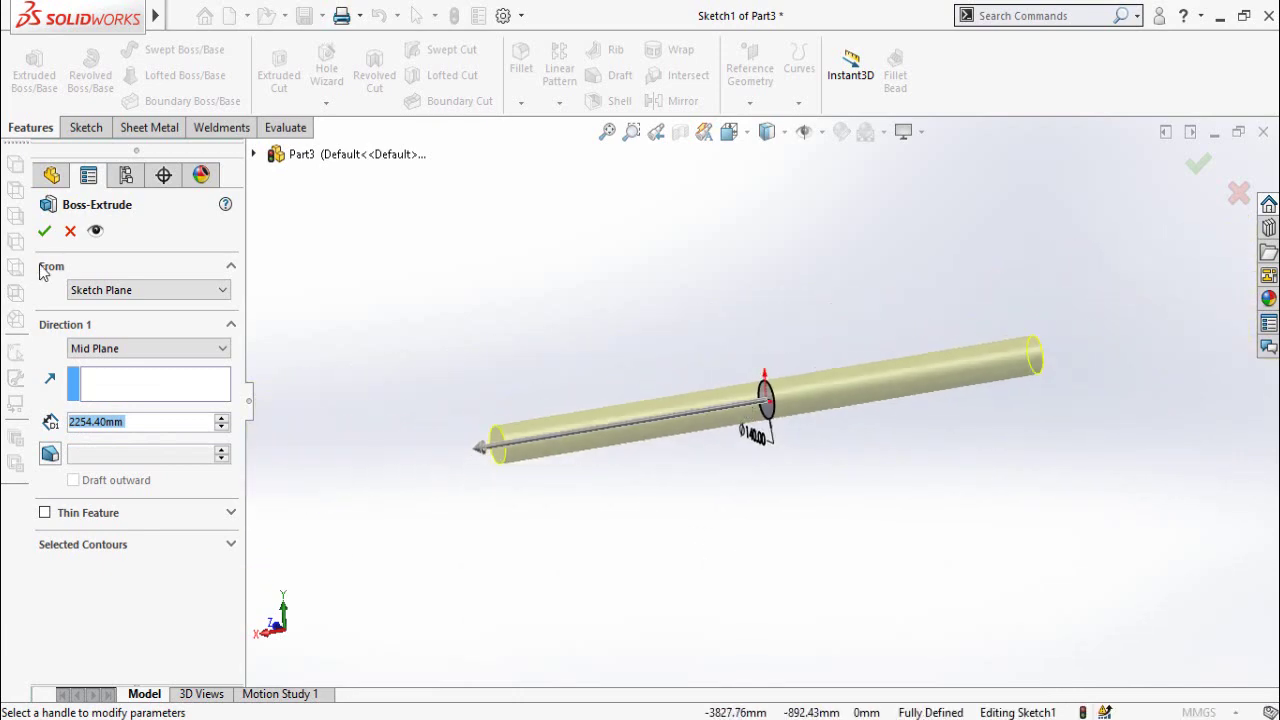
pyautogui.click(44, 231)
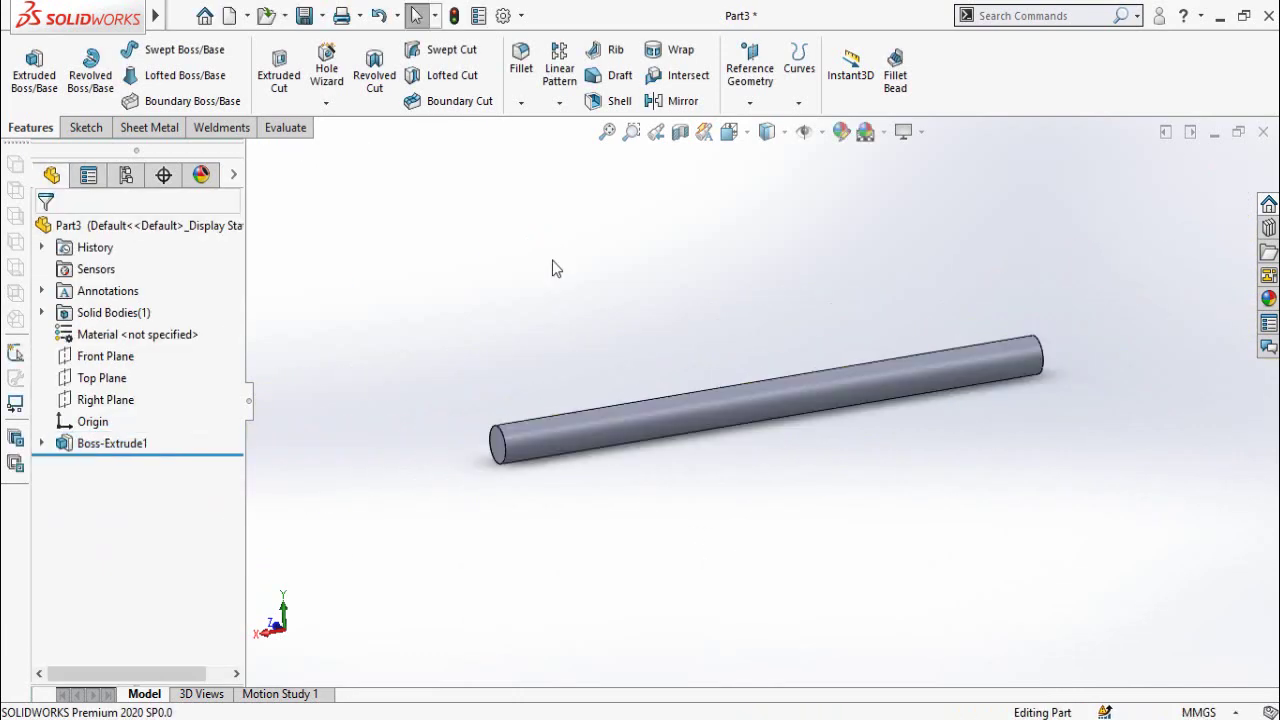
# Save the new part as Shaft in the turbine project folder
pyautogui.hotkey('ctrl', 's')
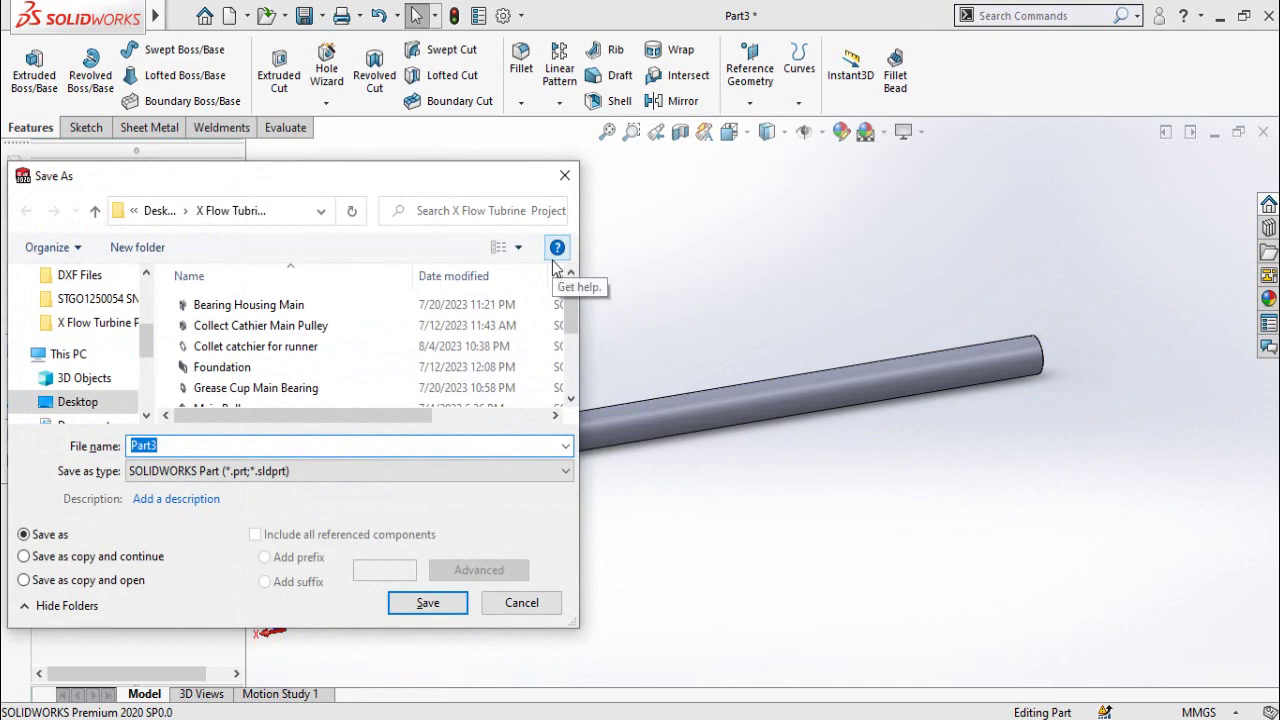
pyautogui.write('Shaft')
pyautogui.press('Return')
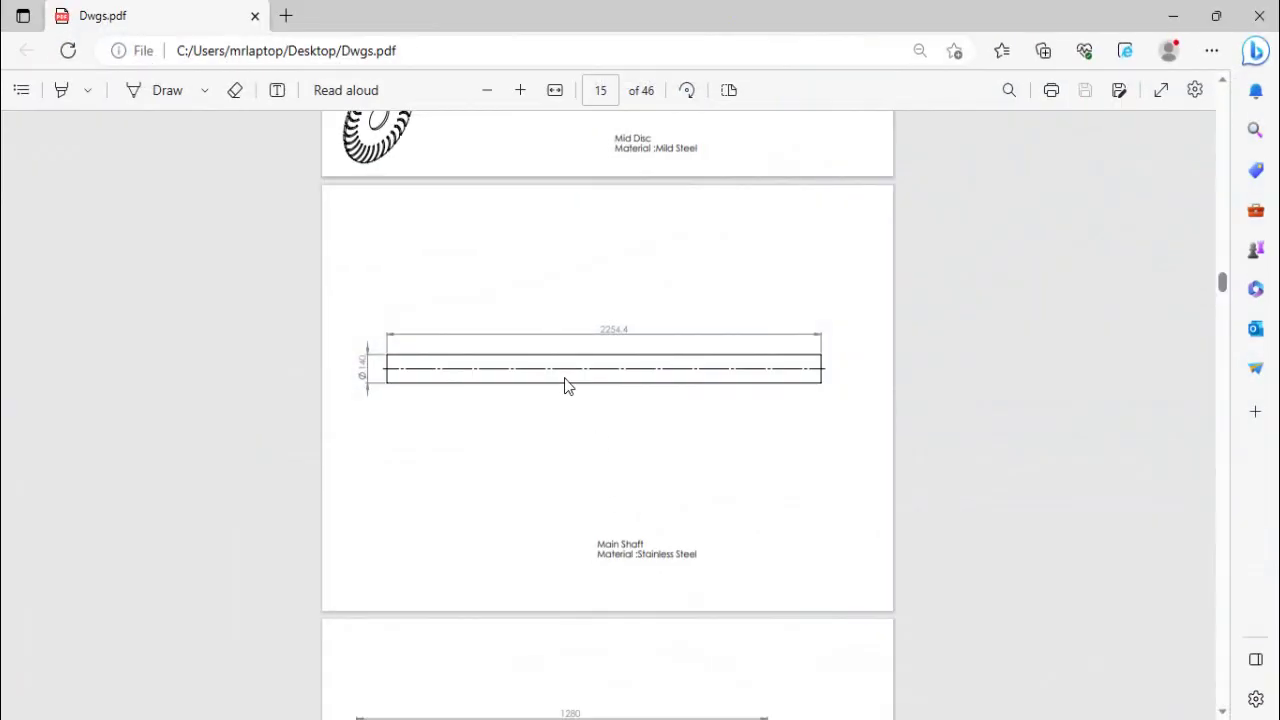
# Examine the Blade drawing and its section K-K on page 16 of Dwgs.pdf
pyautogui.scroll(-5, 587, 375)
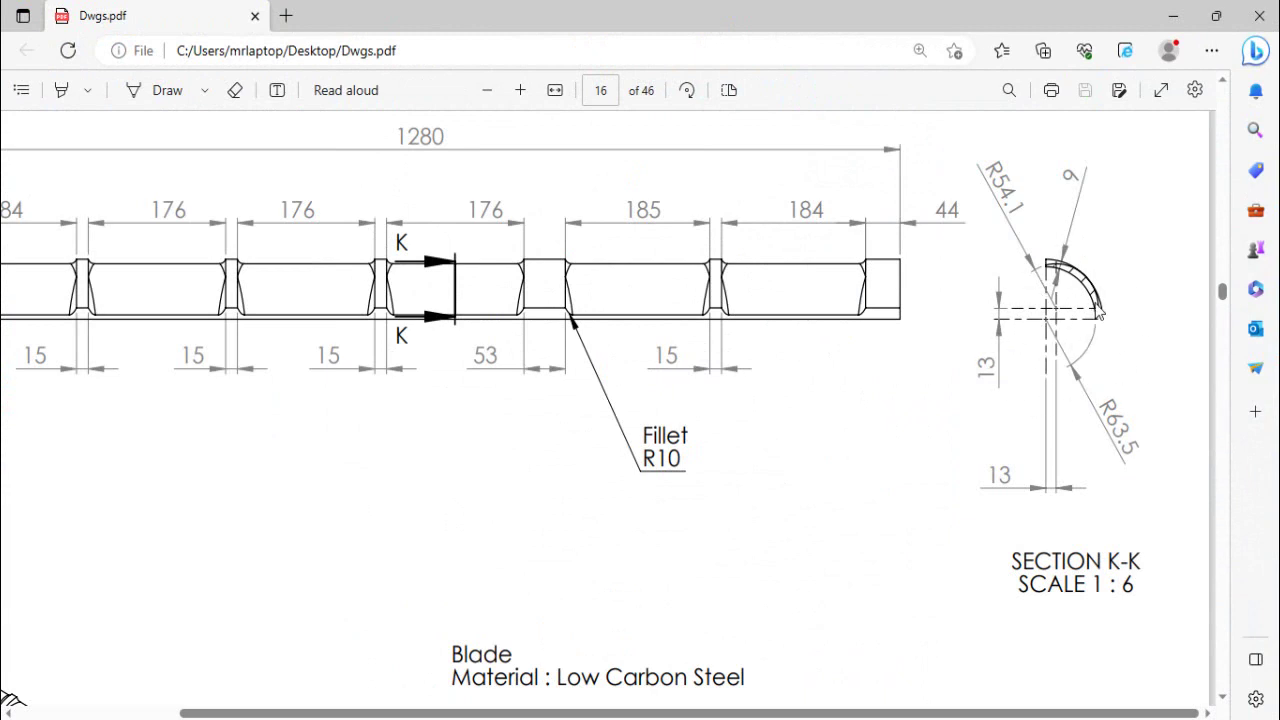
pyautogui.keyDown('ctrl'); pyautogui.scroll(1, 1097, 312); pyautogui.keyUp('ctrl')
pyautogui.keyDown('ctrl'); pyautogui.scroll(1, 1097, 312); pyautogui.keyUp('ctrl')
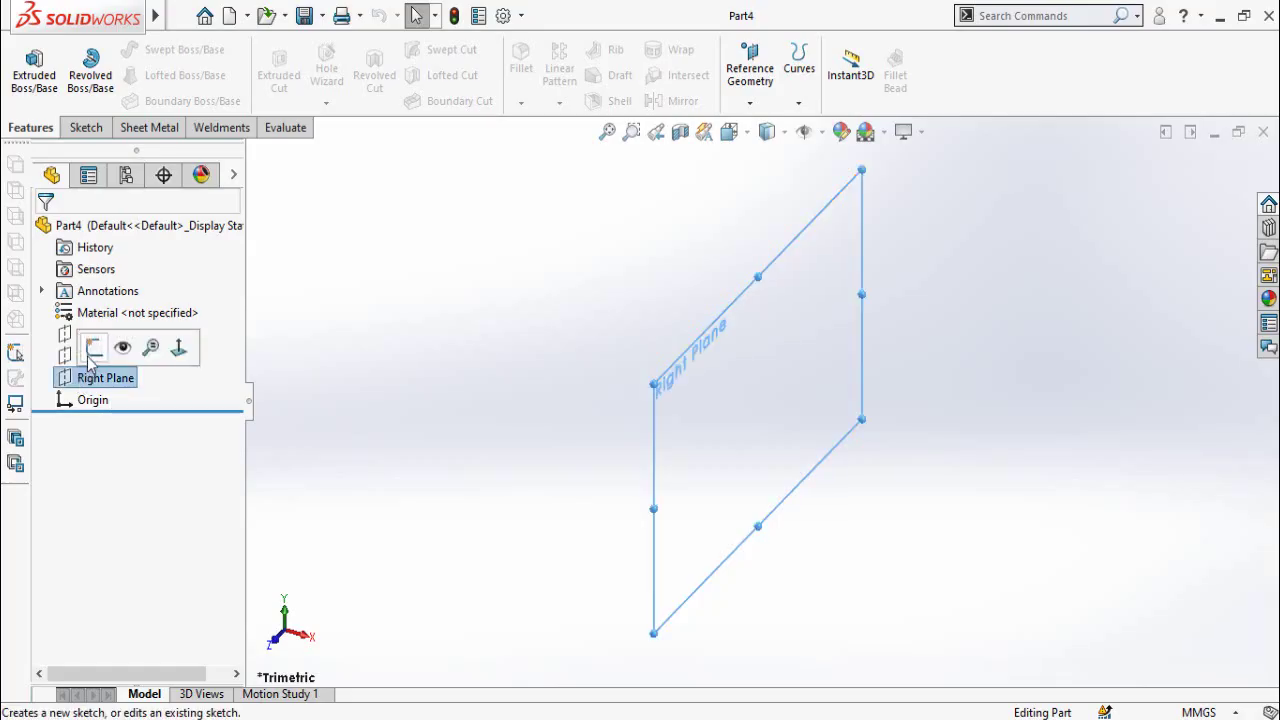
# Sketch two concentric circles about 15.6 mm apart, centred on the origin, on the Right Plane of a new part
pyautogui.click(96, 352)
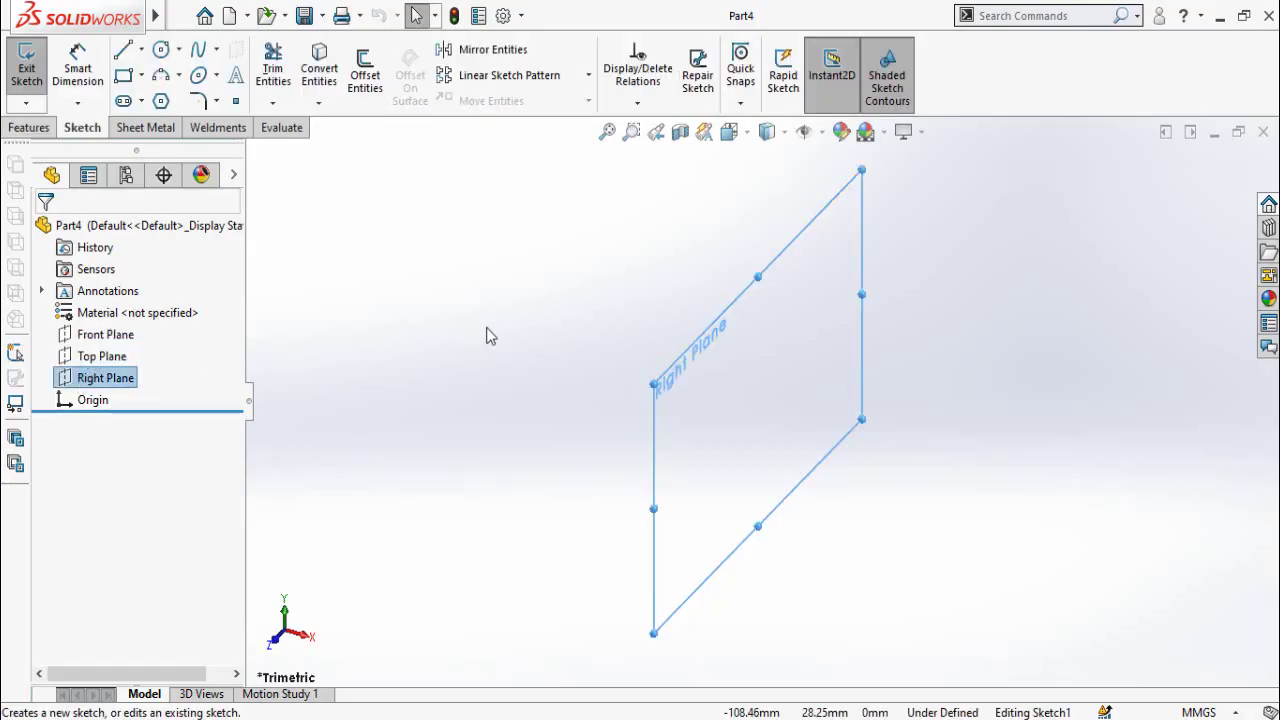
pyautogui.click(161, 49)
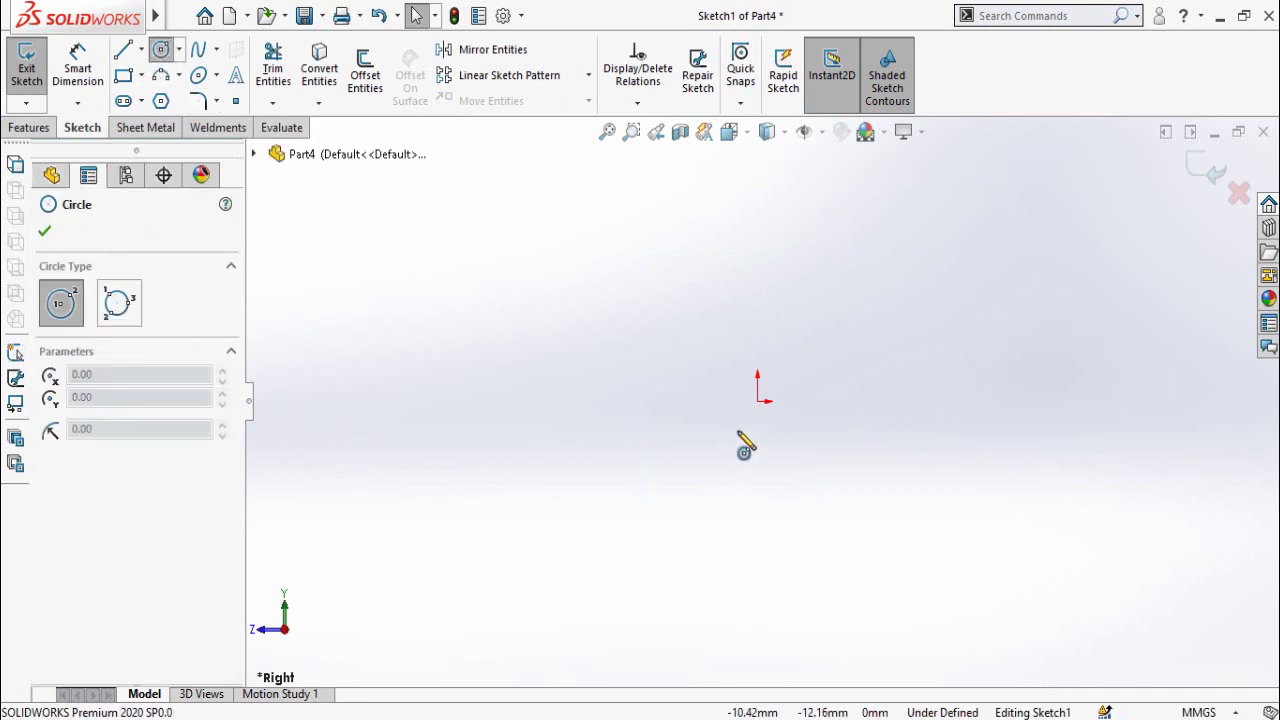
pyautogui.click(759, 403)
pyautogui.click(826, 514)
pyautogui.click(759, 403)
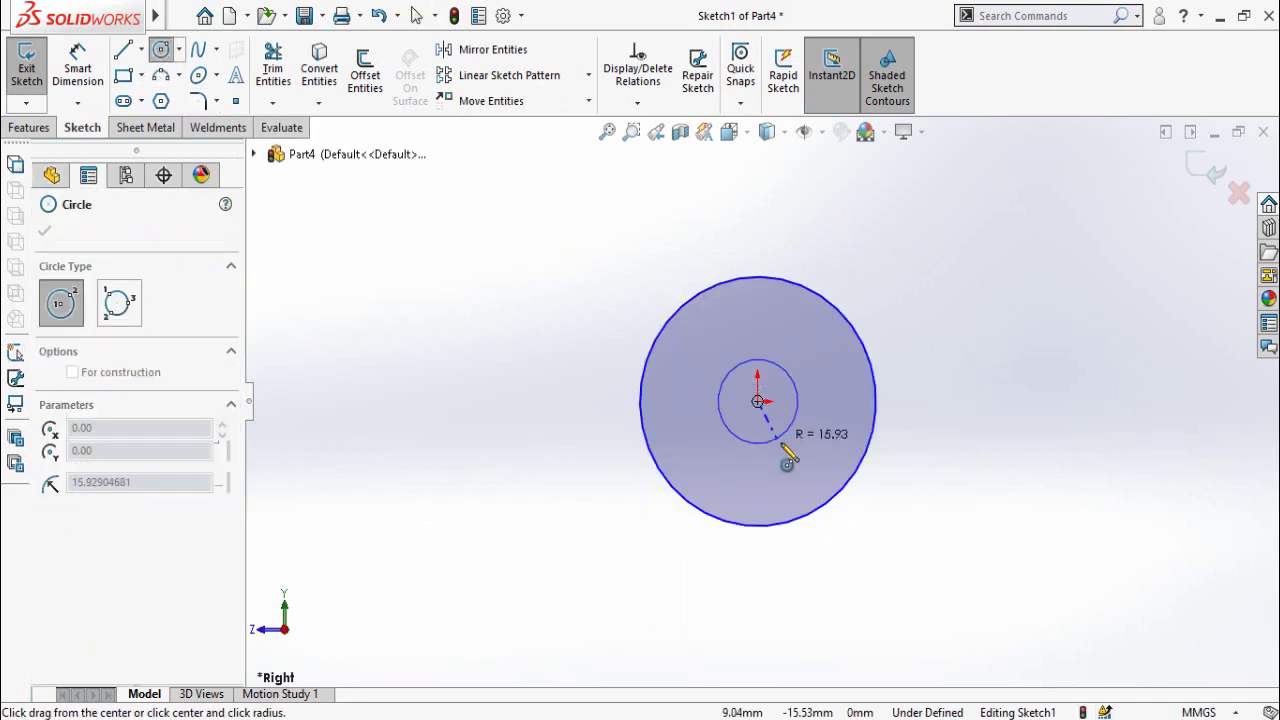
pyautogui.click(799, 475)
# Dimension the radial gap between the two concentric circles to 9 mm
pyautogui.moveTo(893, 543); pyautogui.dragTo(862, 280, button='right')
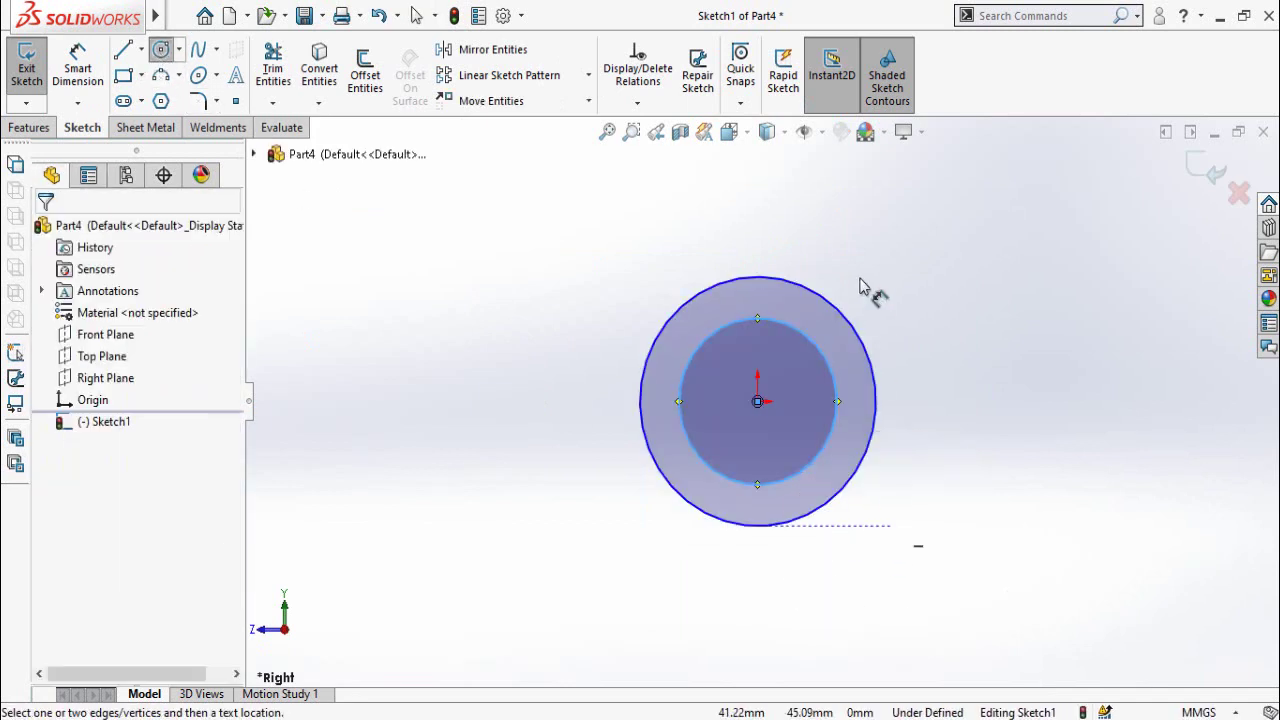
pyautogui.click(812, 467)
pyautogui.click(843, 484)
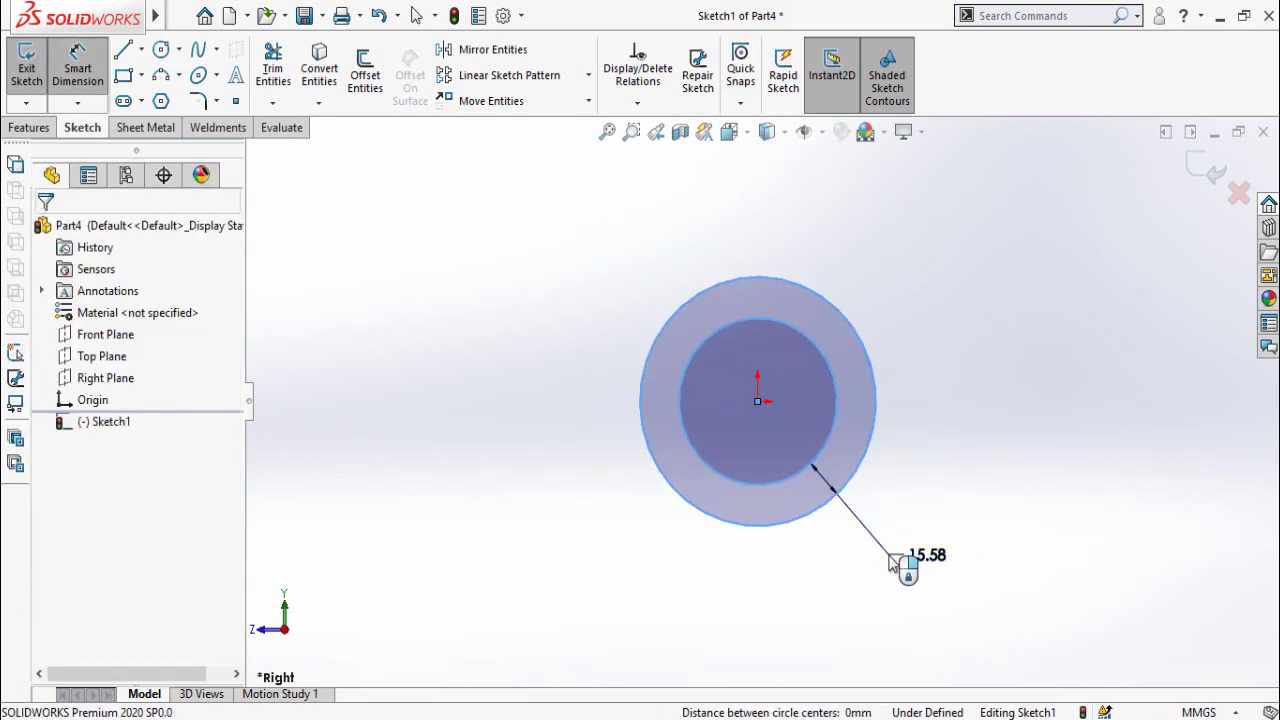
pyautogui.click(893, 563)
pyautogui.write('9')
pyautogui.press('Return')
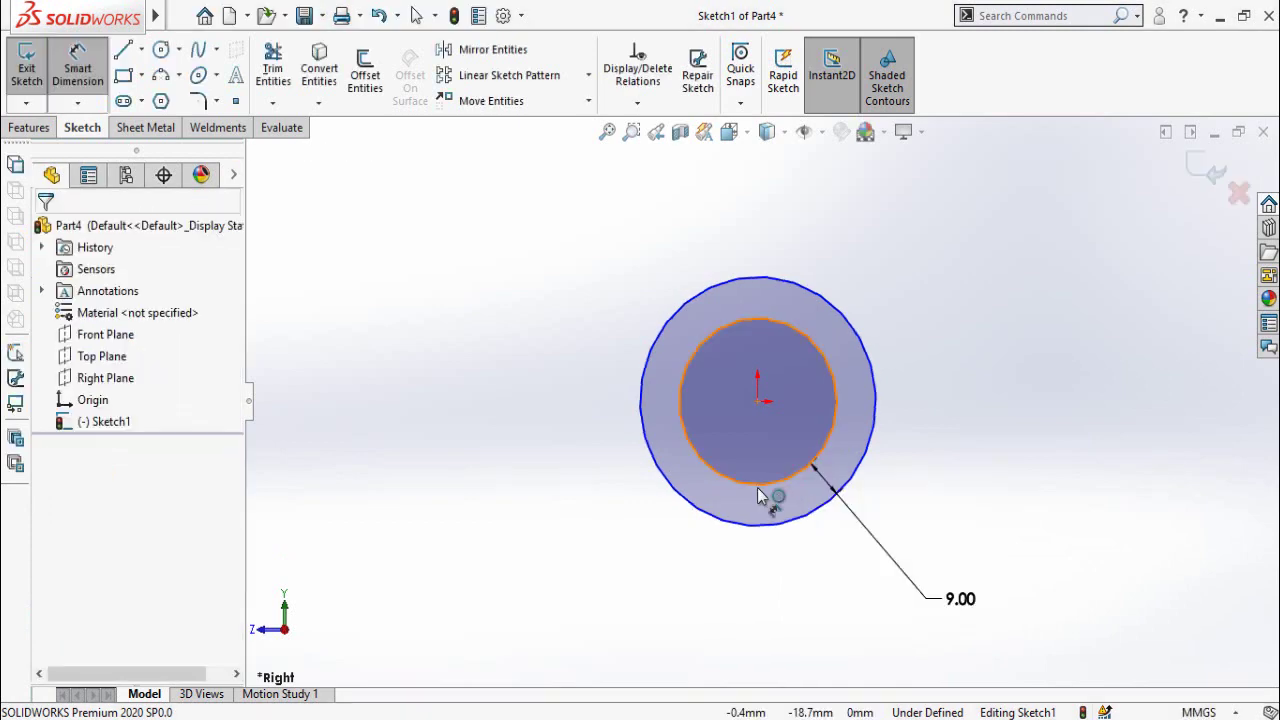
# Dimension the inner circle's diameter as 63.5*2, giving 127 mm
pyautogui.click(750, 520)
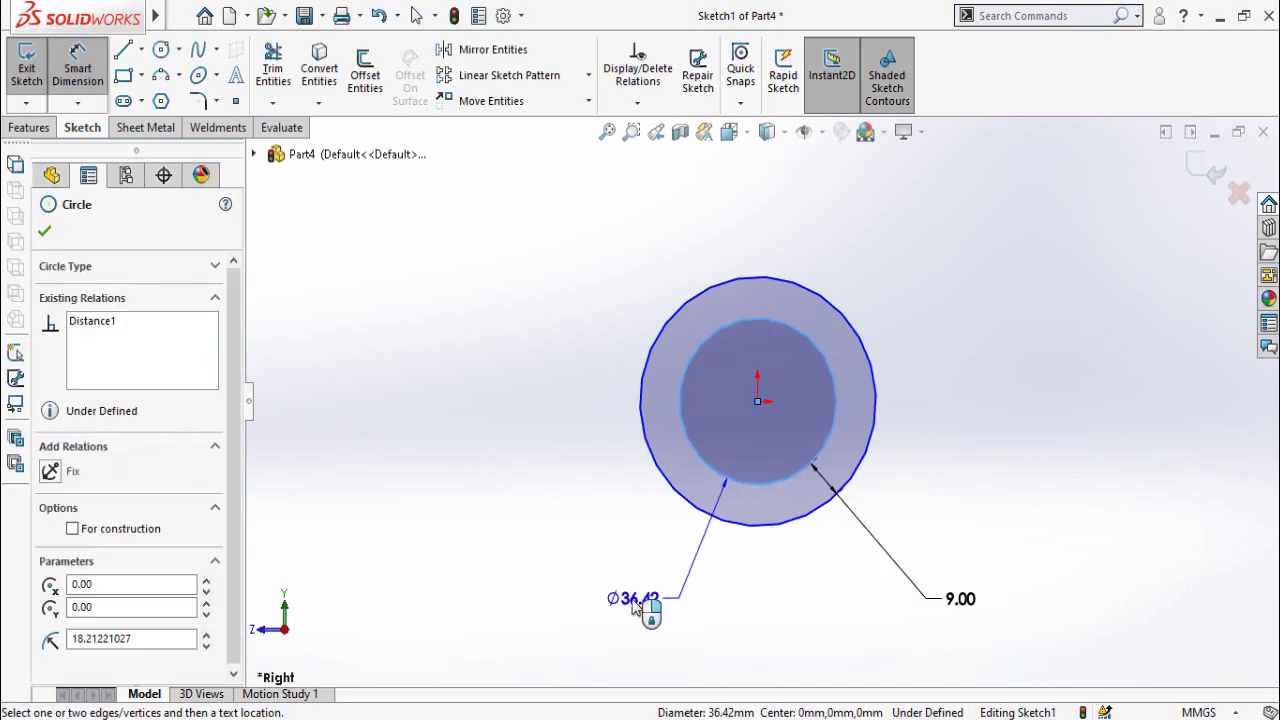
pyautogui.click(634, 606)
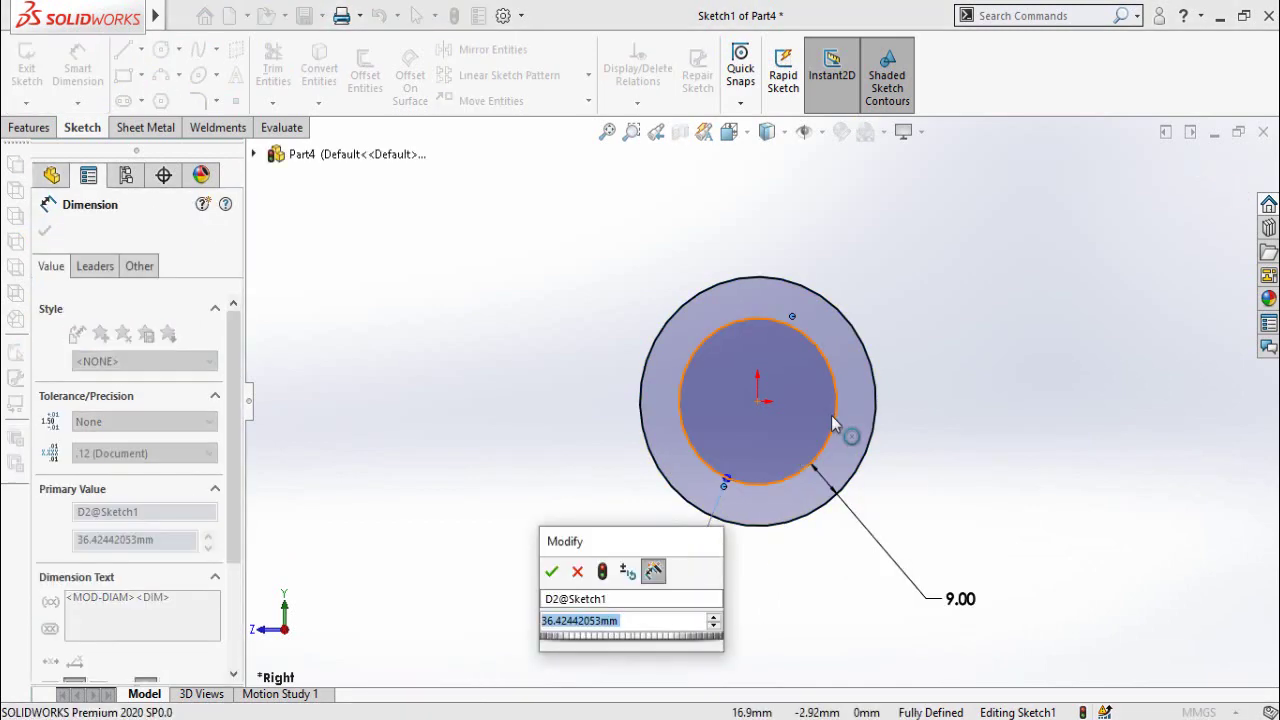
pyautogui.write('63')
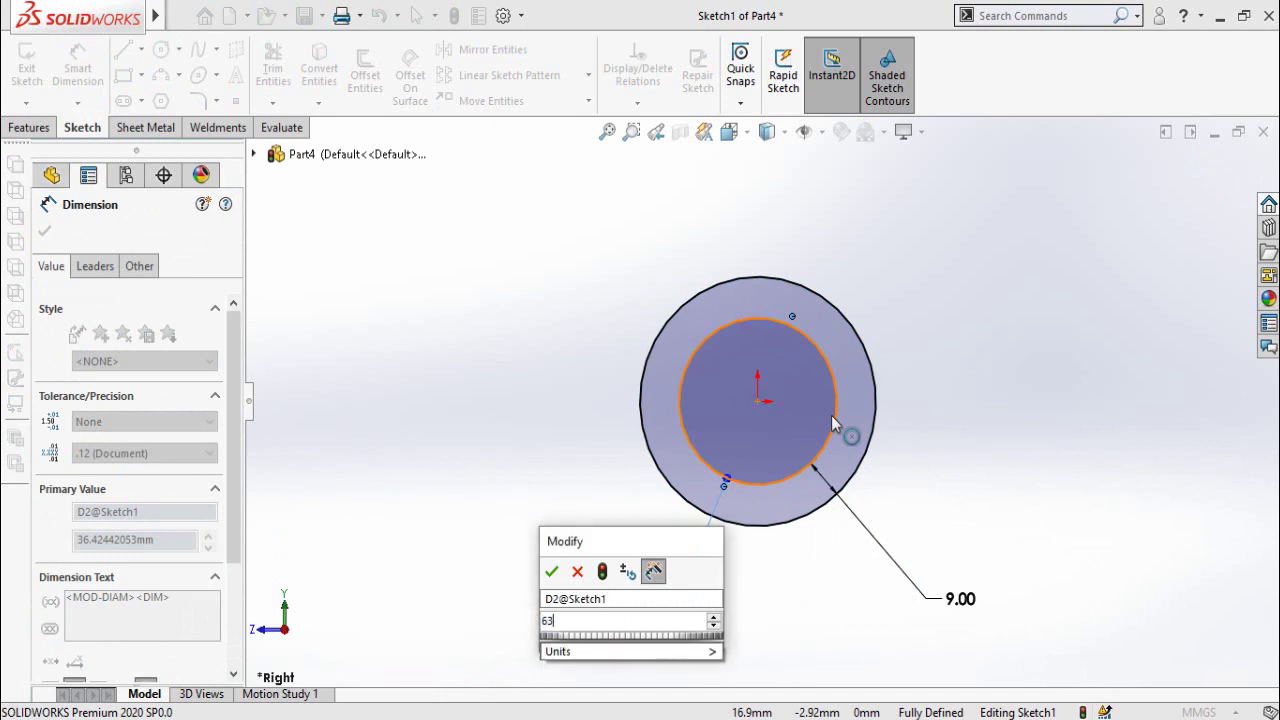
pyautogui.write('.5')
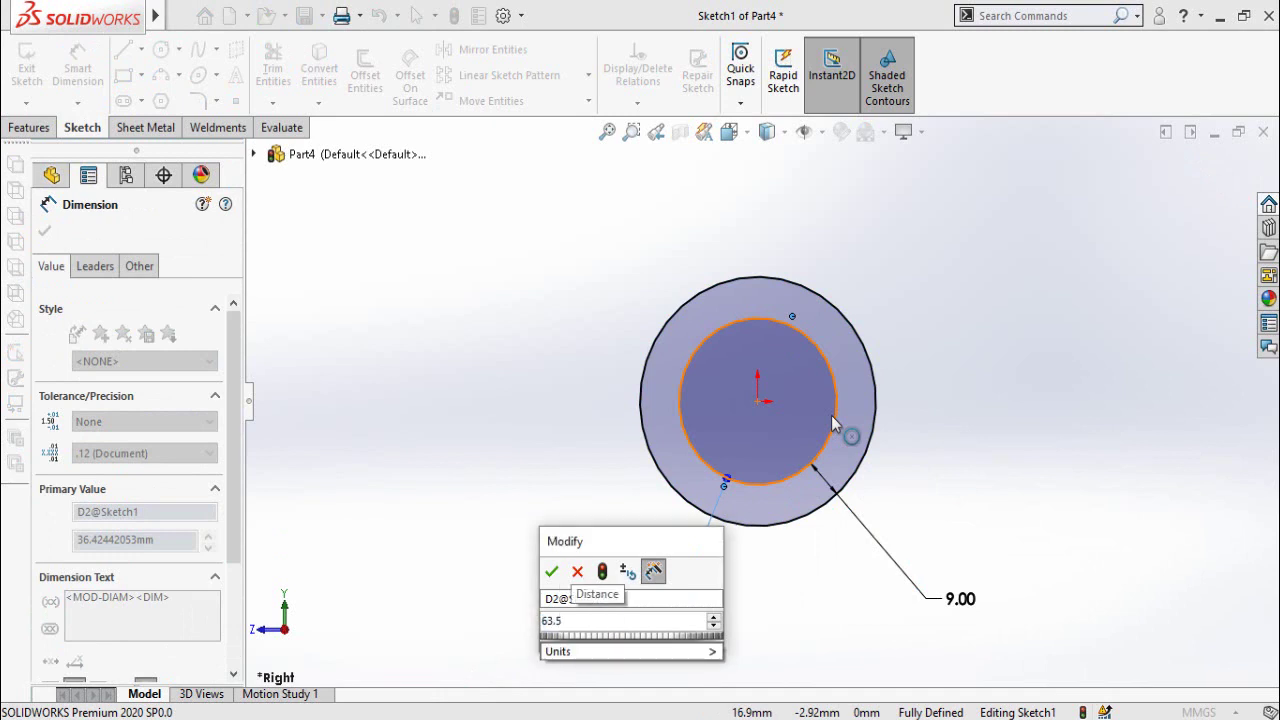
pyautogui.write('*2')
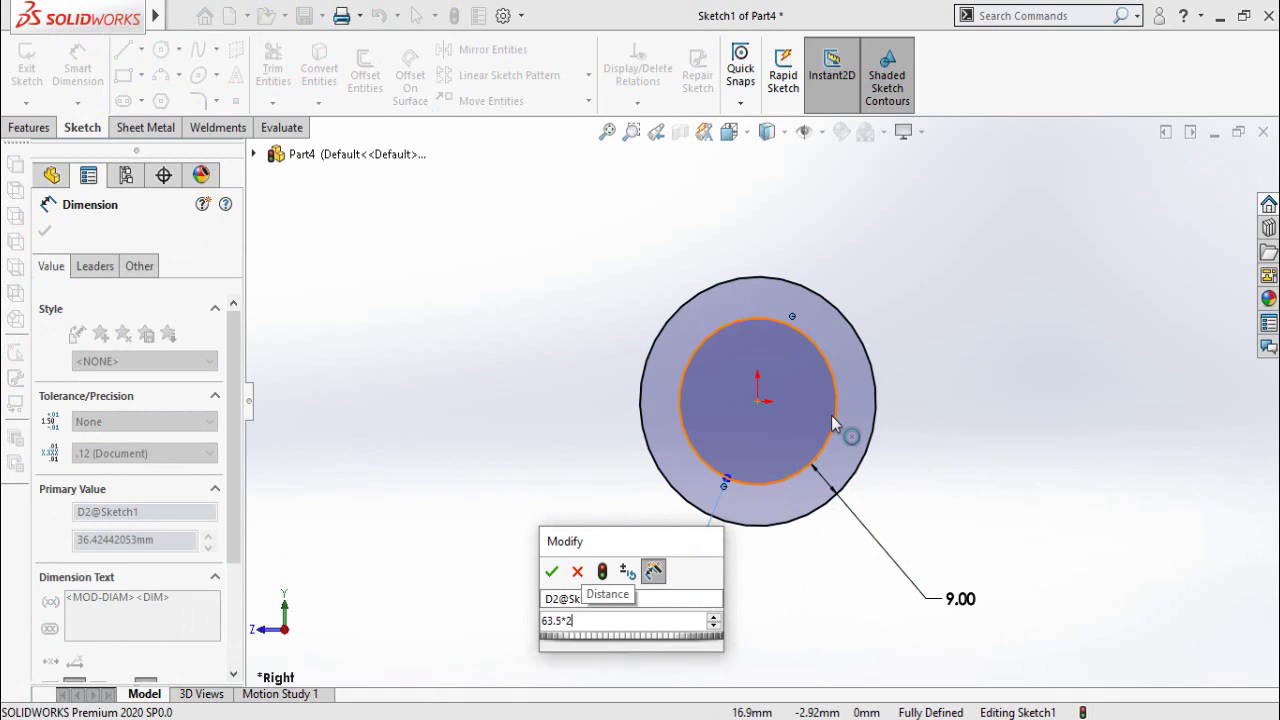
pyautogui.press('Return')
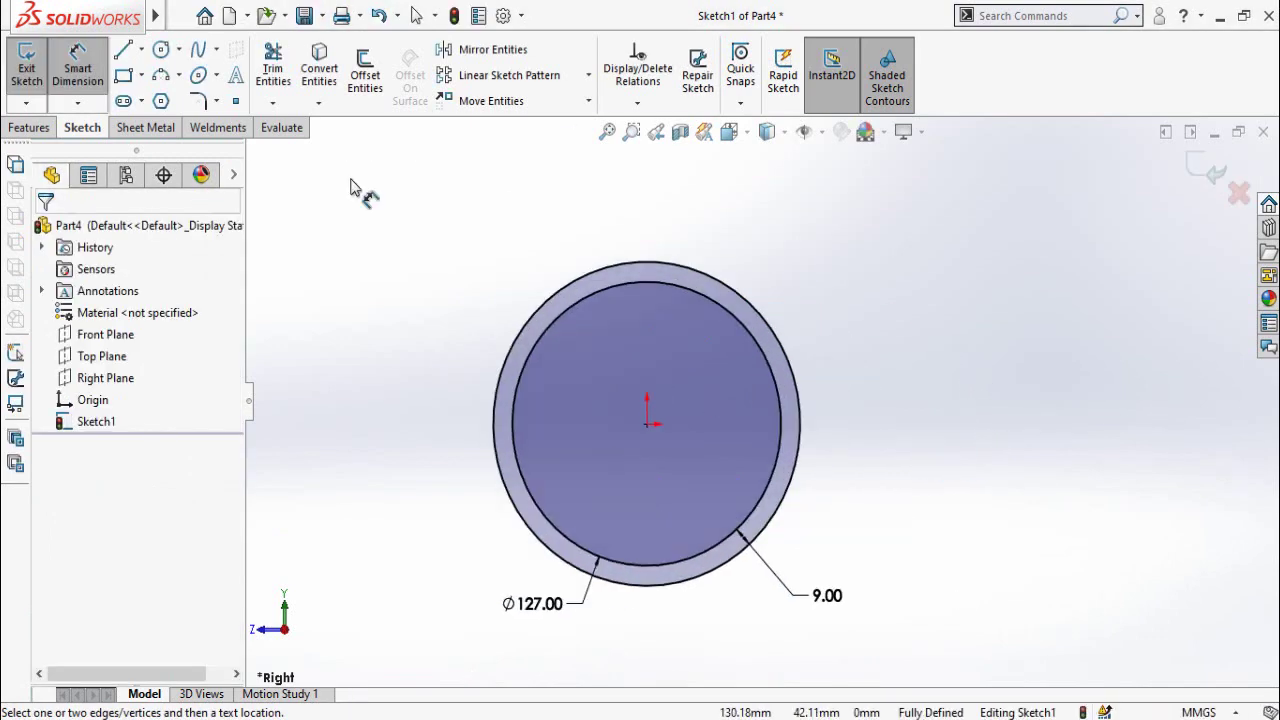
# Draw a vertical line from the outer circle's top quadrant to the origin and a horizontal line on to its right quadrant
pyautogui.click(123, 50)
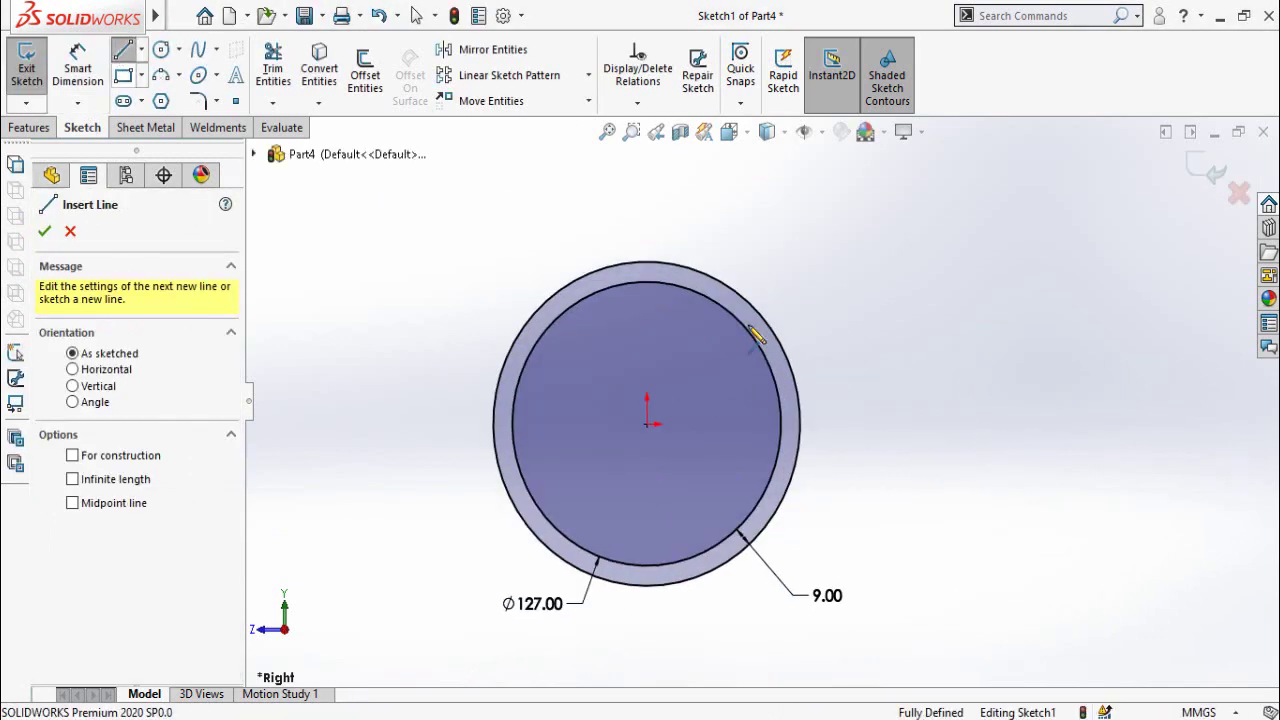
pyautogui.click(647, 262)
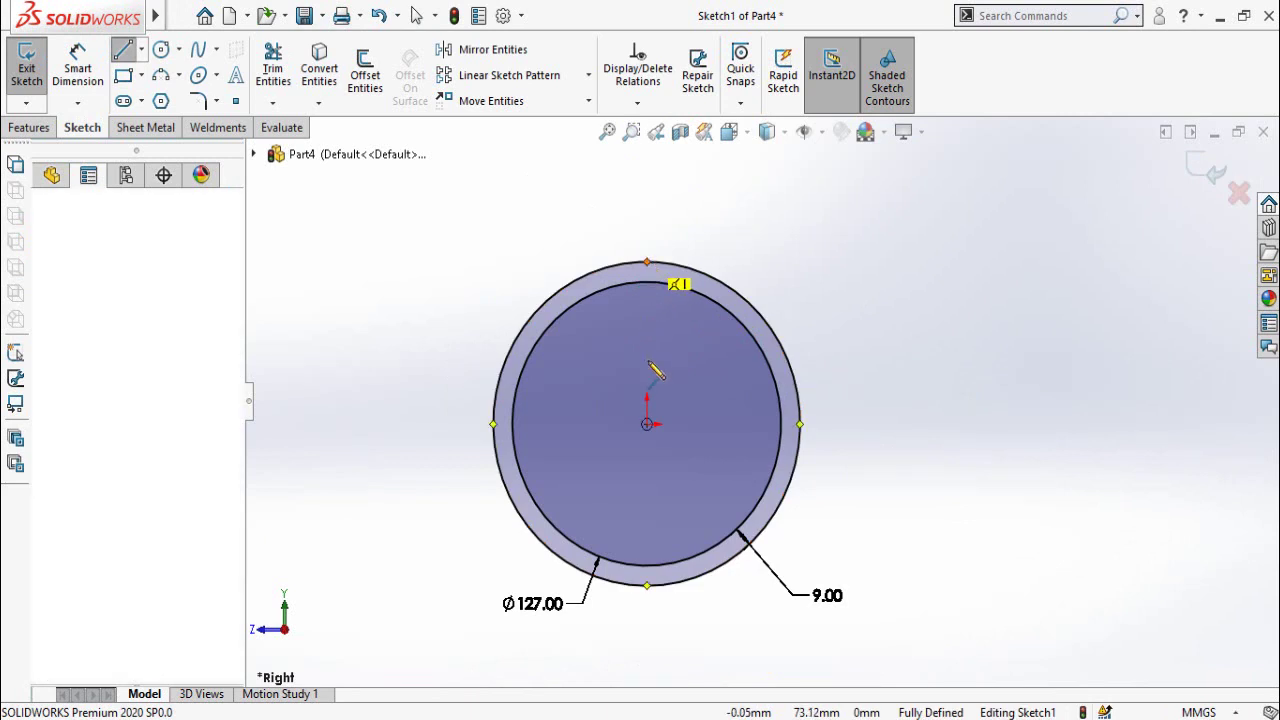
pyautogui.click(647, 424)
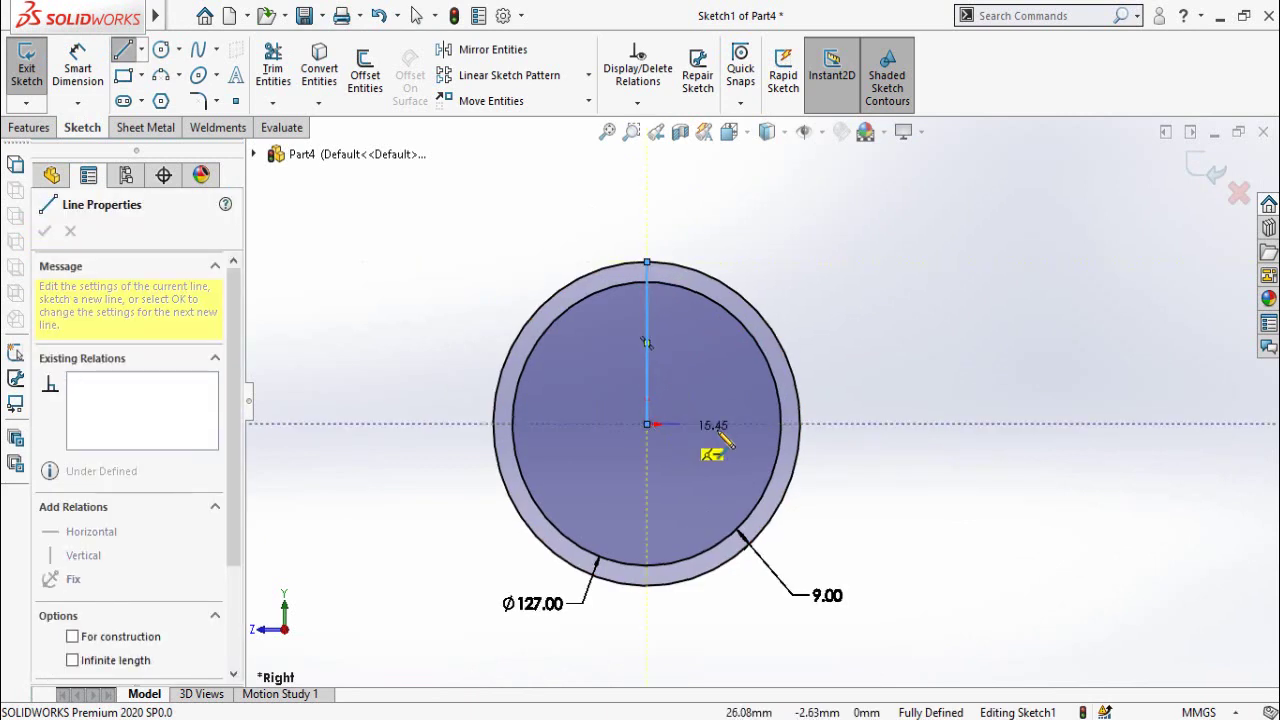
pyautogui.click(800, 424)
pyautogui.press('Escape')
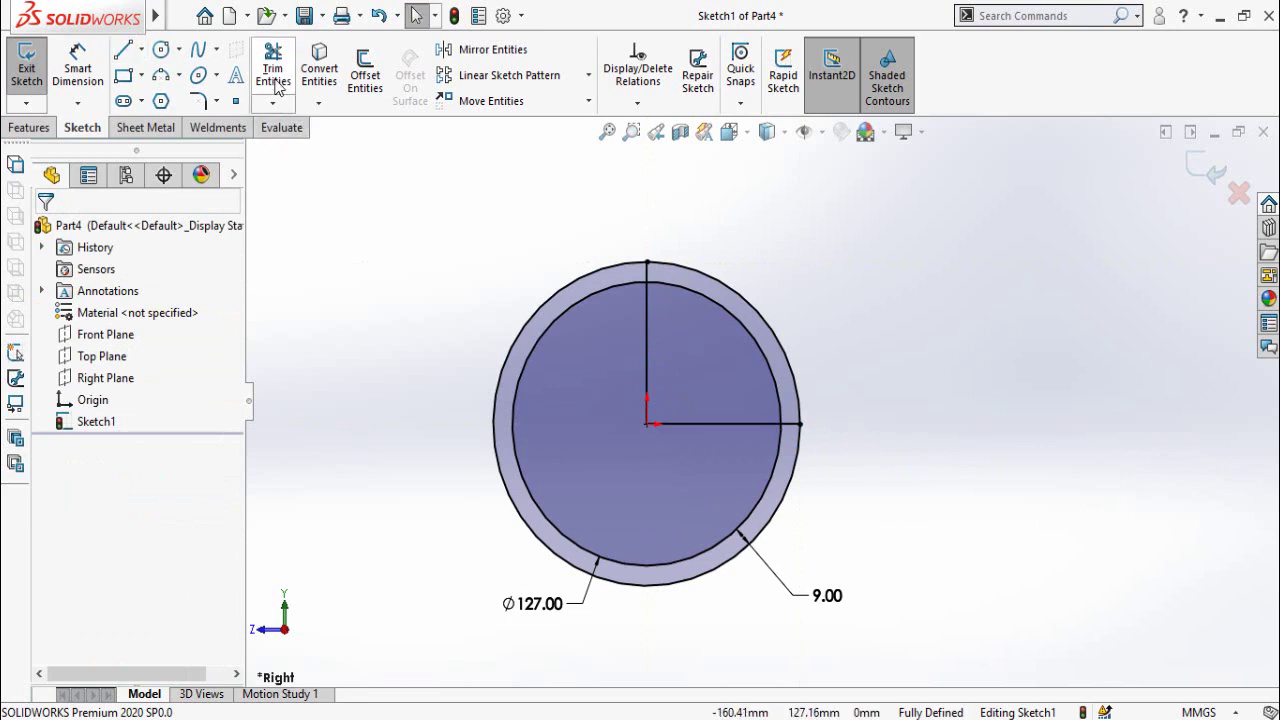
# Trim the circles and the two lines with Power trim to leave a closed quarter-ring profile in the upper-right quadrant
pyautogui.click(273, 70)
pyautogui.moveTo(565, 407); pyautogui.dragTo(509, 350)
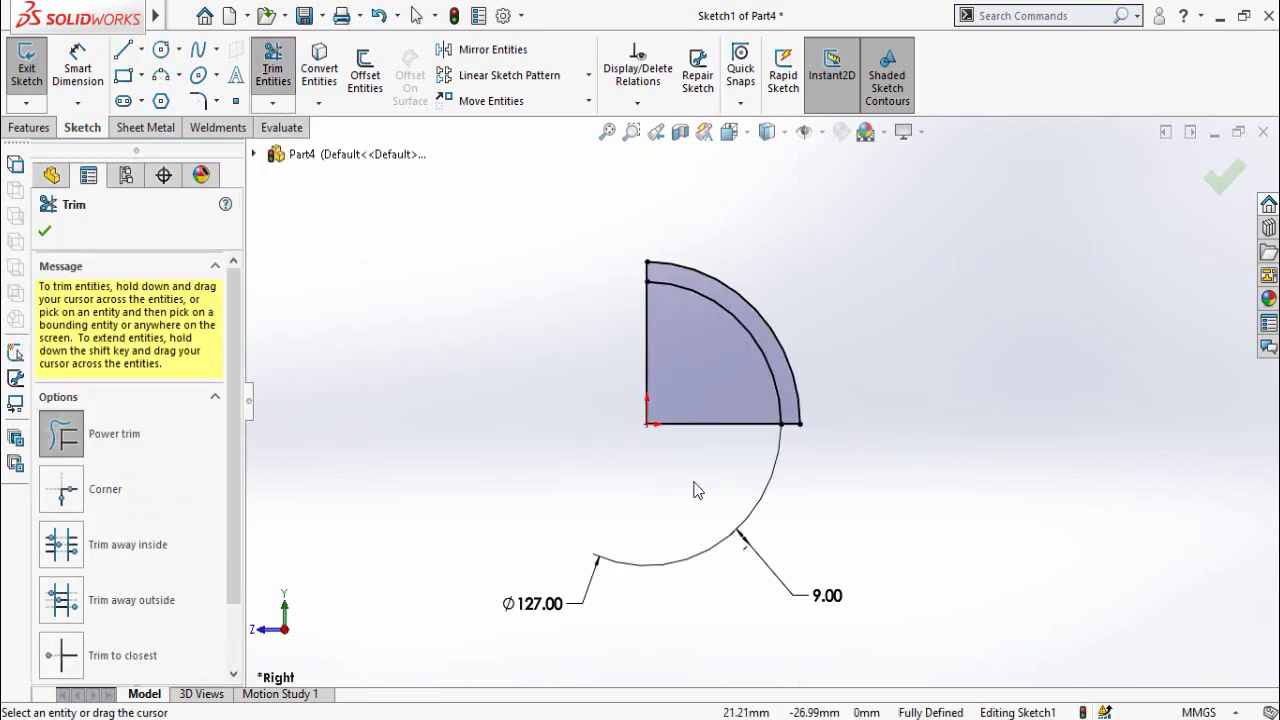
pyautogui.moveTo(699, 454); pyautogui.dragTo(702, 486)
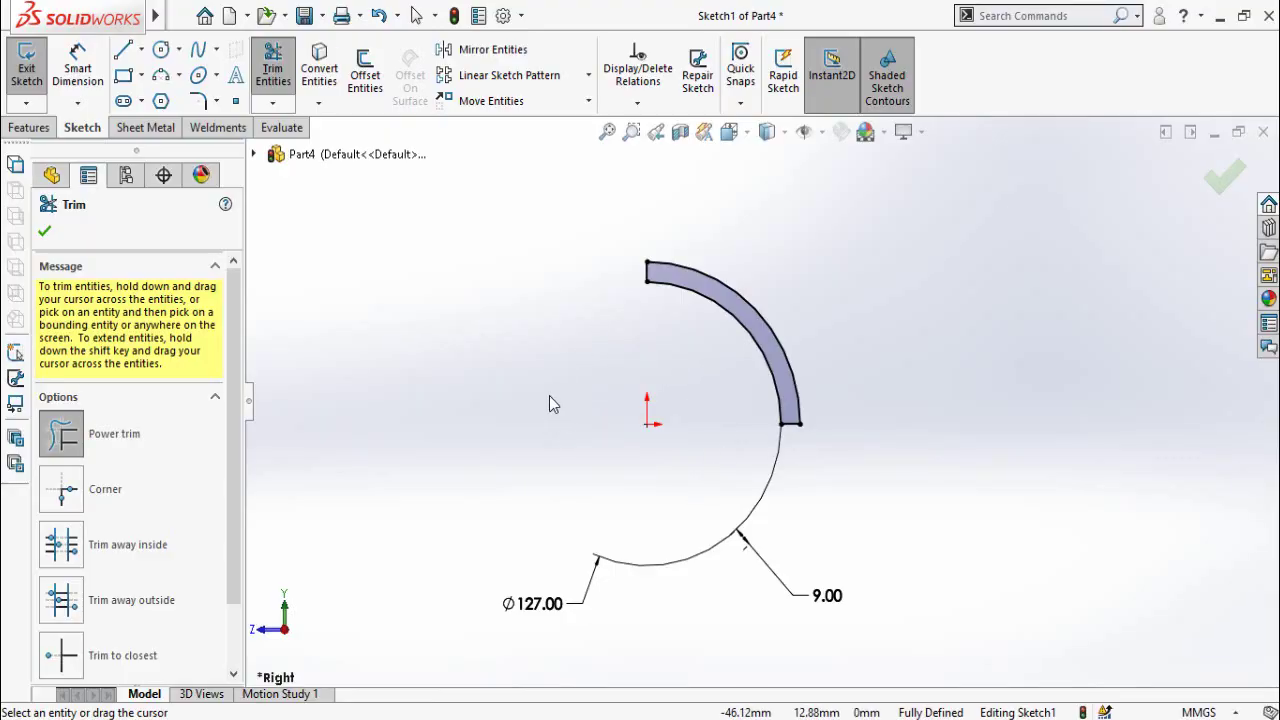
pyautogui.press('Escape')
# Extrude the quarter-ring profile as a boss with a Mid Plane end condition and a depth of 1280 mm
pyautogui.click(29, 128)
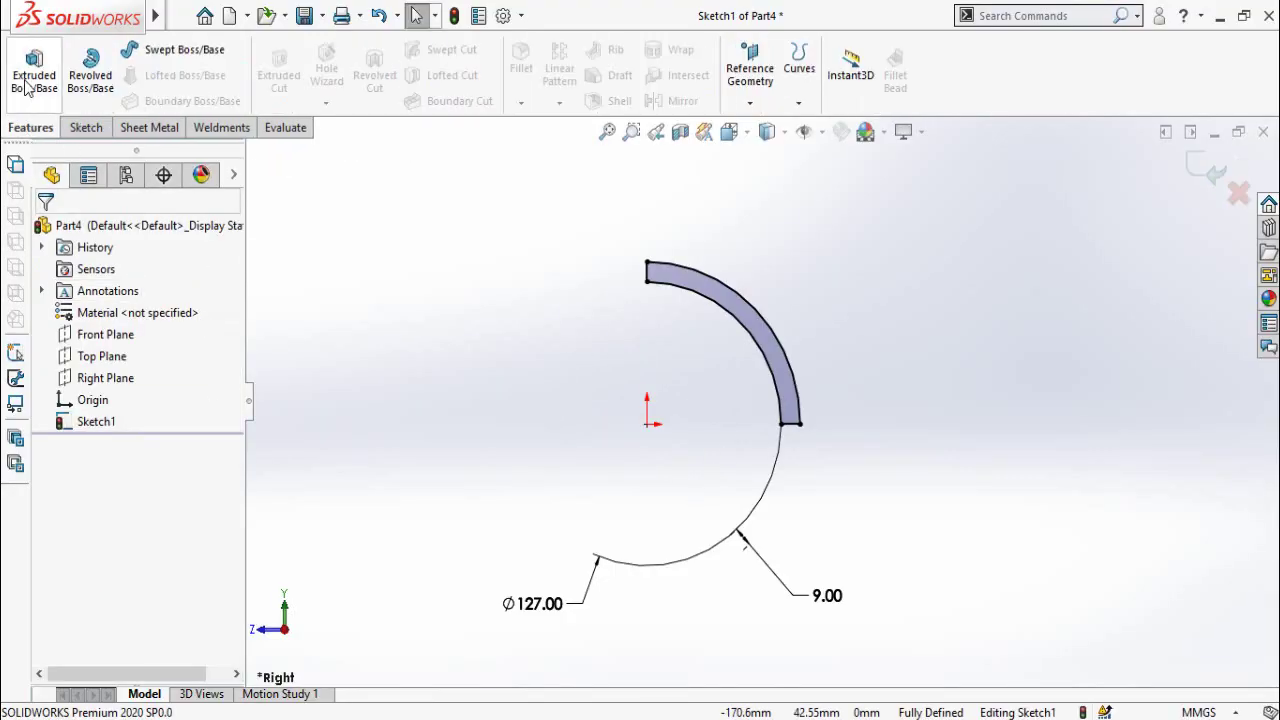
pyautogui.click(34, 68)
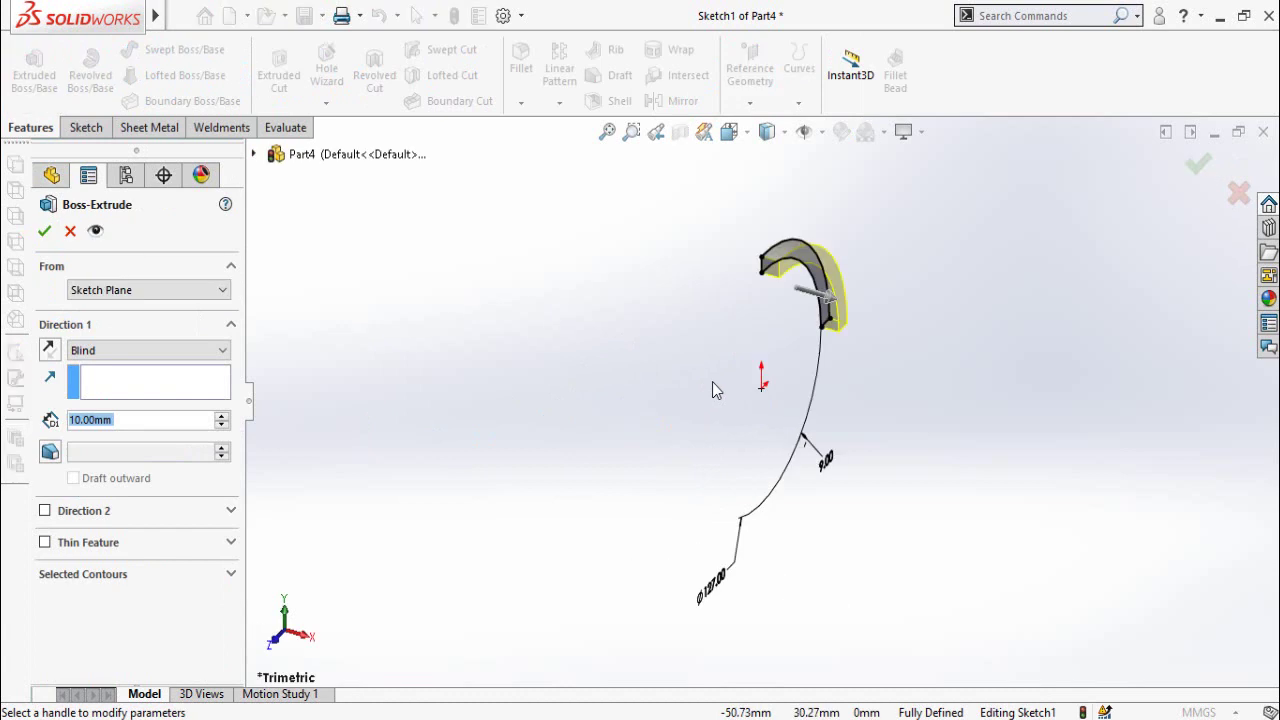
pyautogui.click(110, 352)
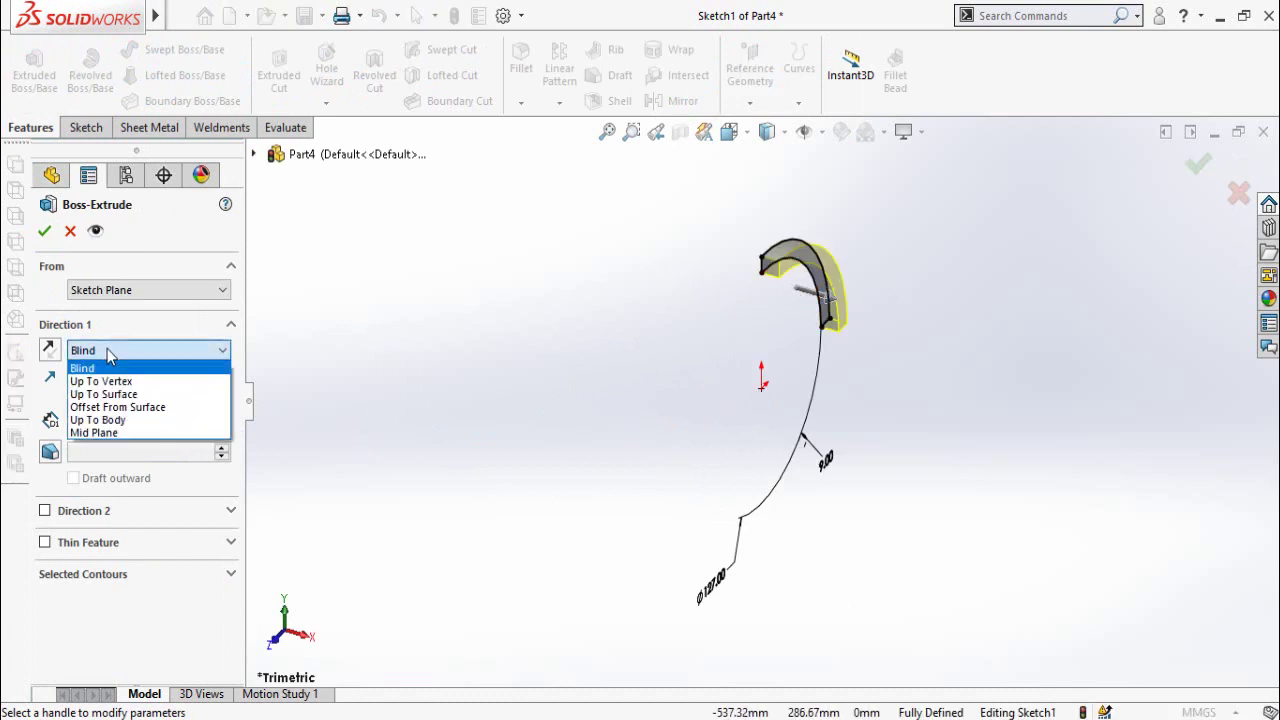
pyautogui.click(90, 432)
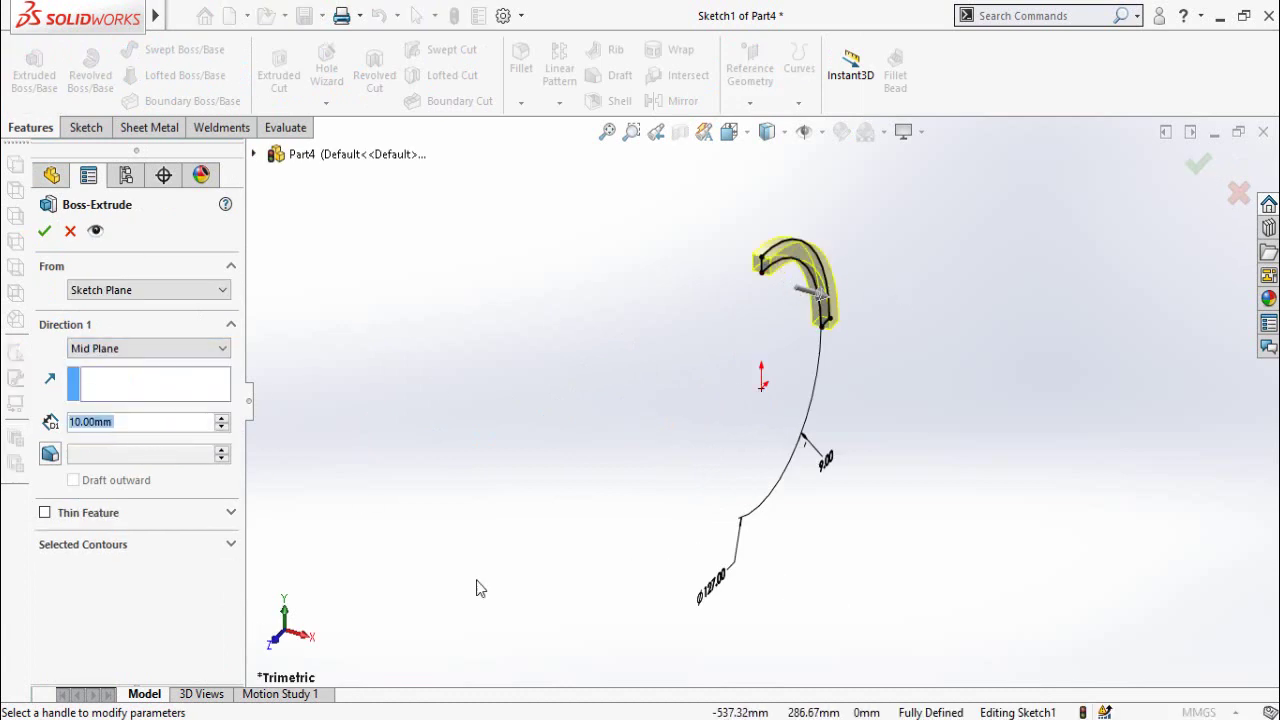
pyautogui.doubleClick(145, 422)
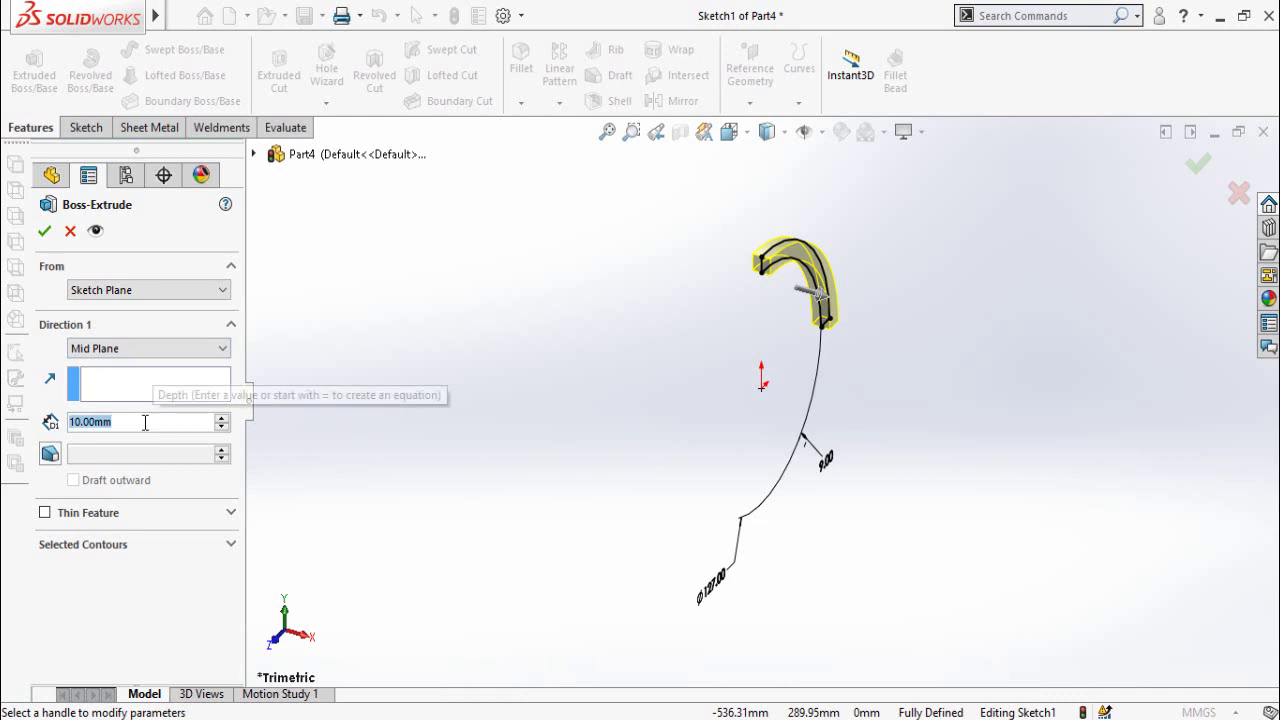
pyautogui.write('1280')
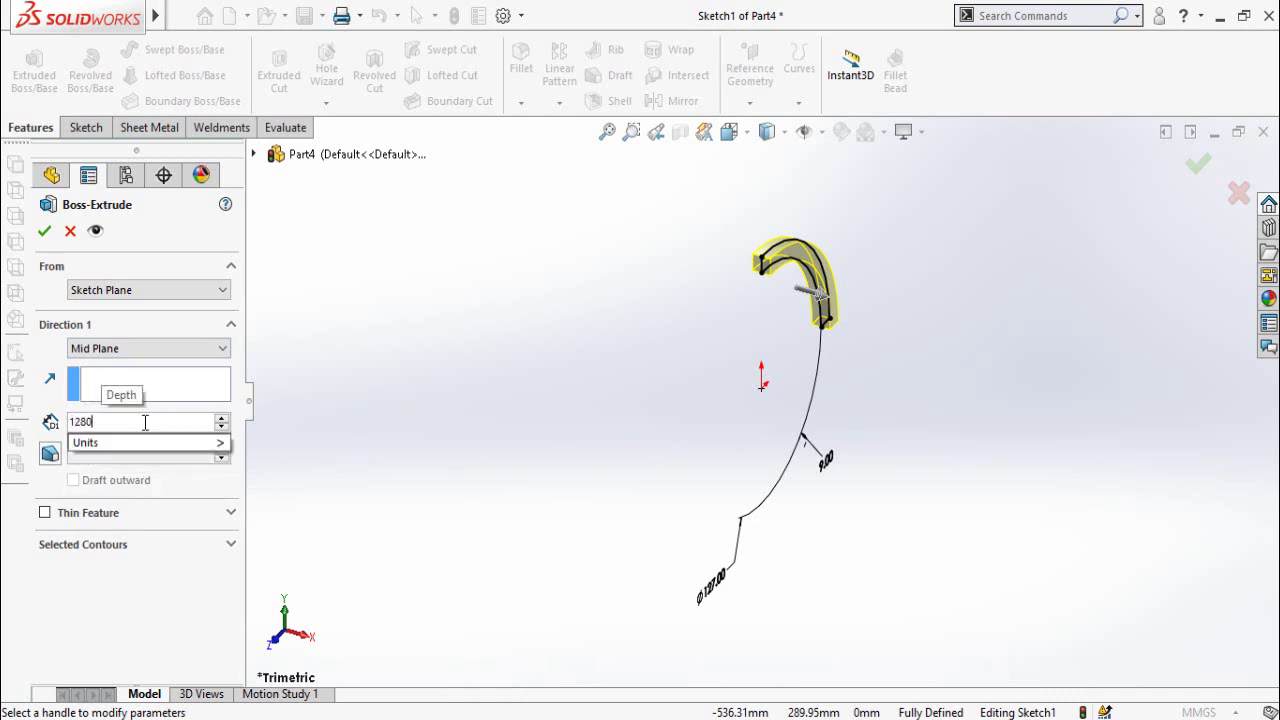
pyautogui.press('Return')
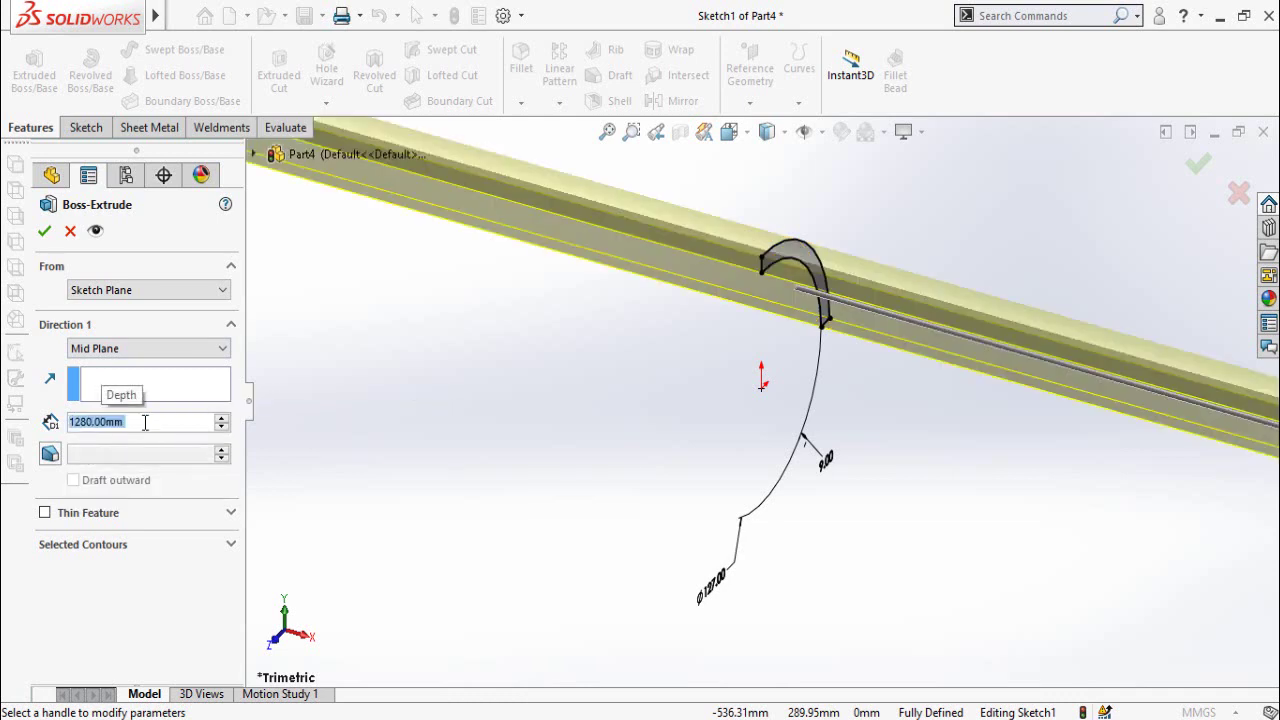
pyautogui.click(44, 231)
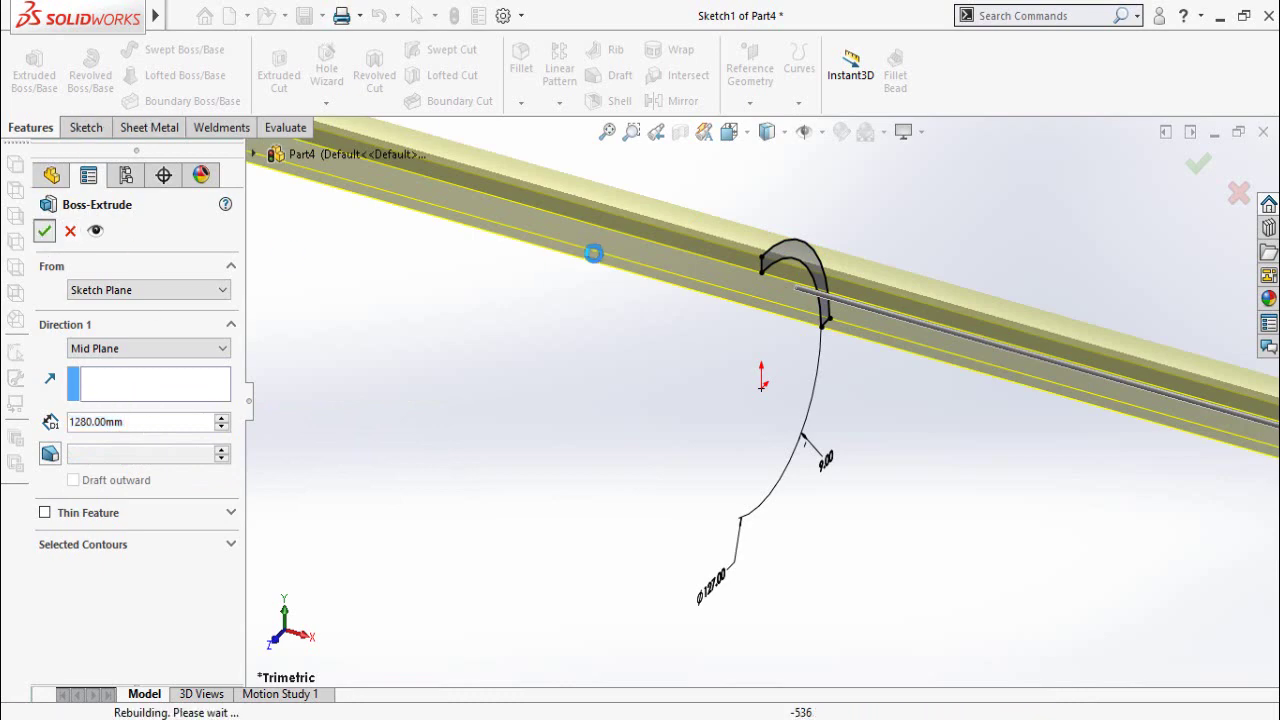
# Switch to Dwgs.pdf in the browser and examine the Blade drawing's groove lengths and the radii and centre offsets in section K-K
pyautogui.hotkey('alt', 'Tab')
pyautogui.keyDown('ctrl'); pyautogui.scroll(5, 1062, 387); pyautogui.keyUp('ctrl')
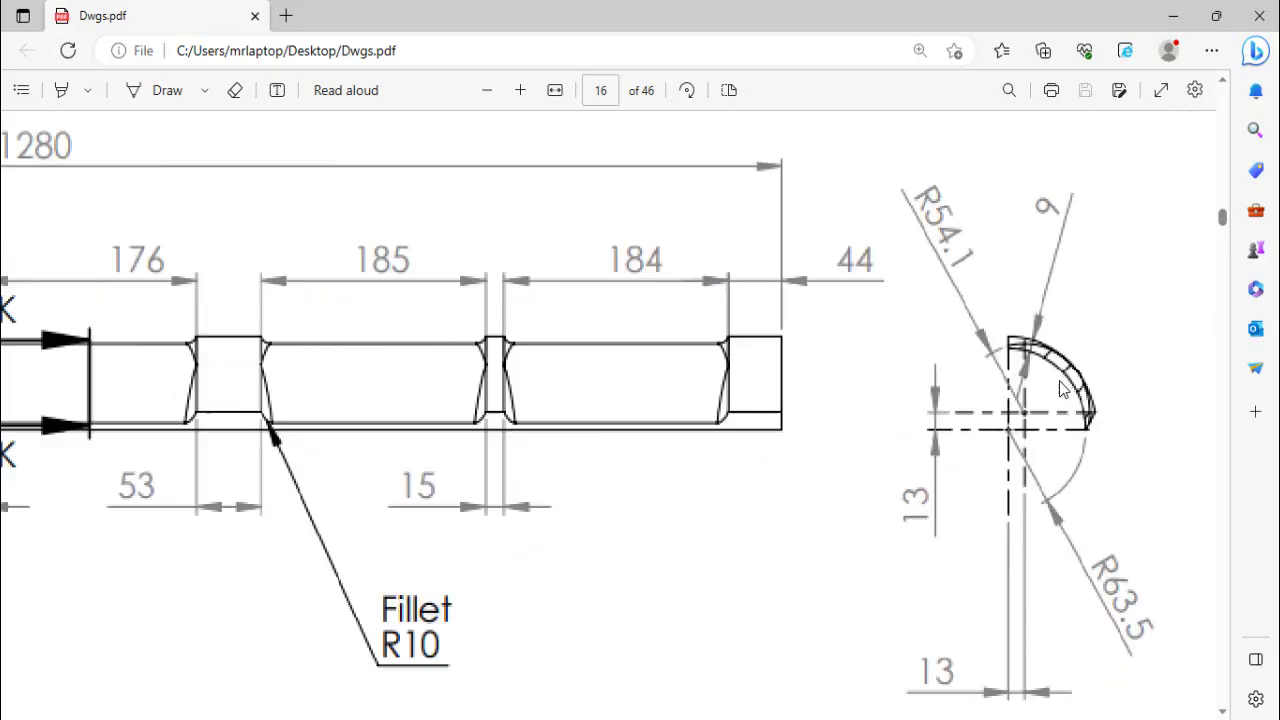
pyautogui.keyDown('ctrl'); pyautogui.scroll(3, 910, 382); pyautogui.keyUp('ctrl')
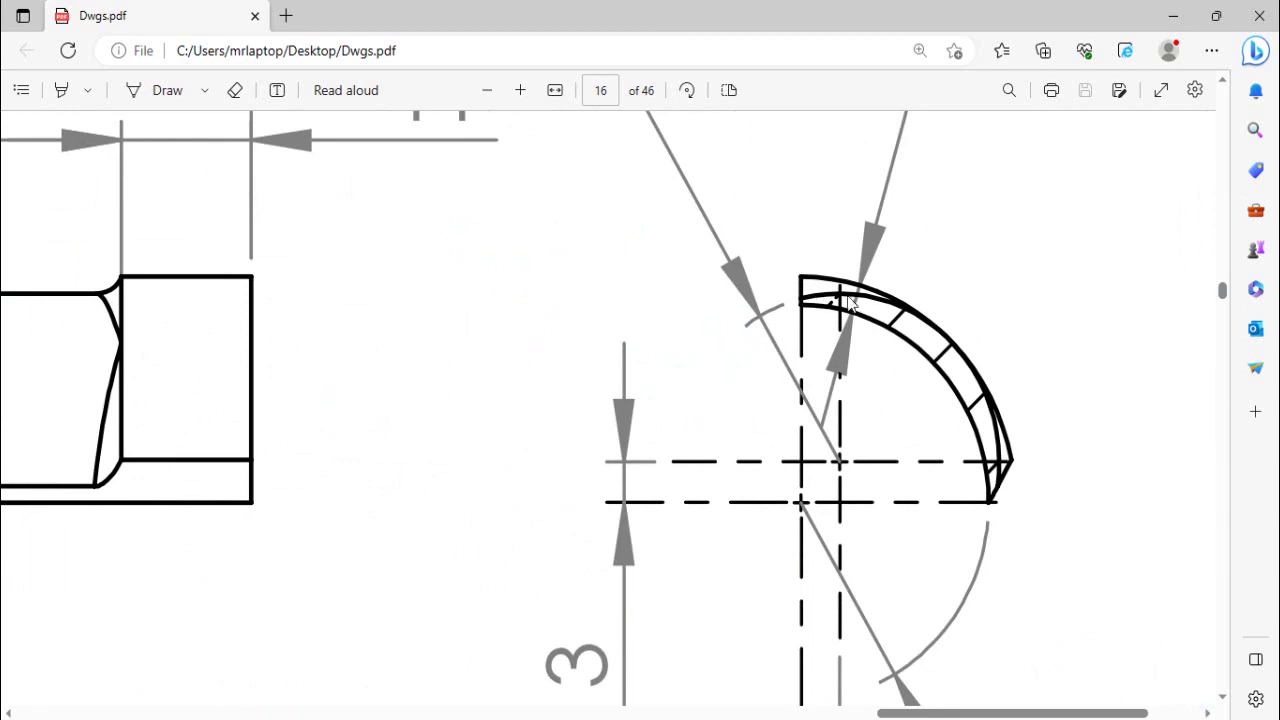
pyautogui.keyDown('ctrl'); pyautogui.scroll(-5, 713, 327); pyautogui.keyUp('ctrl')
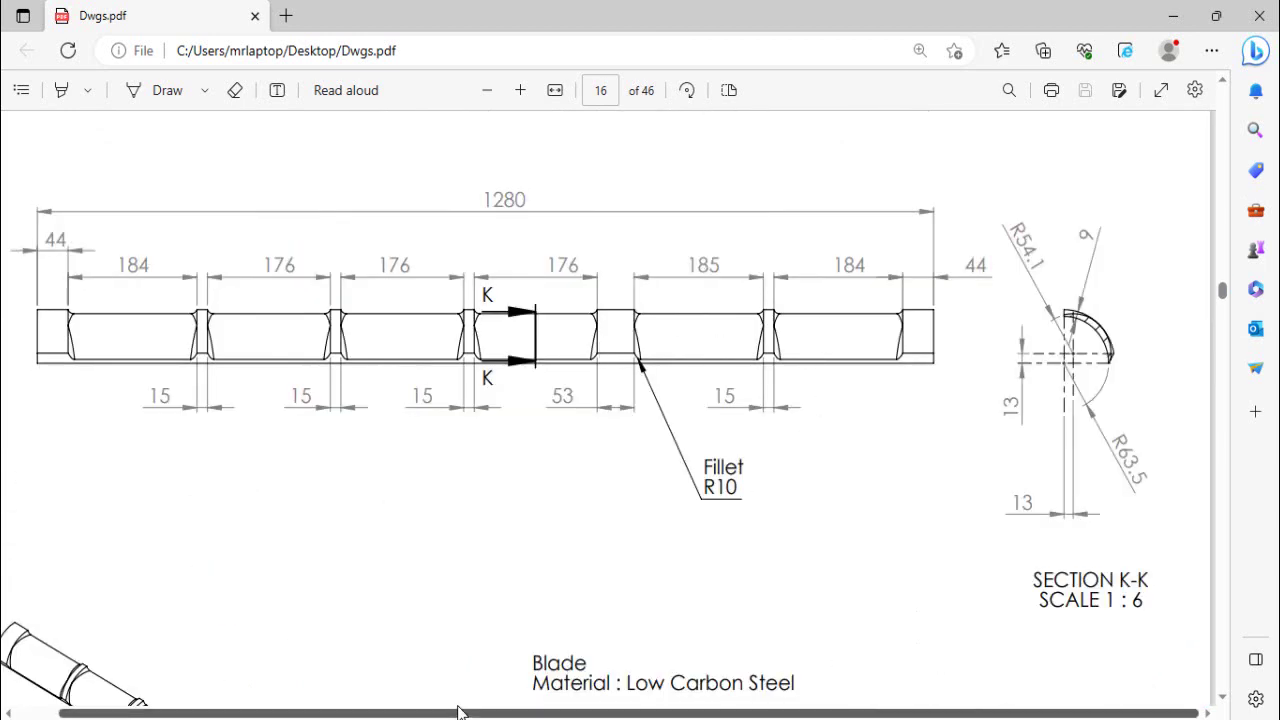
pyautogui.click(500, 719)
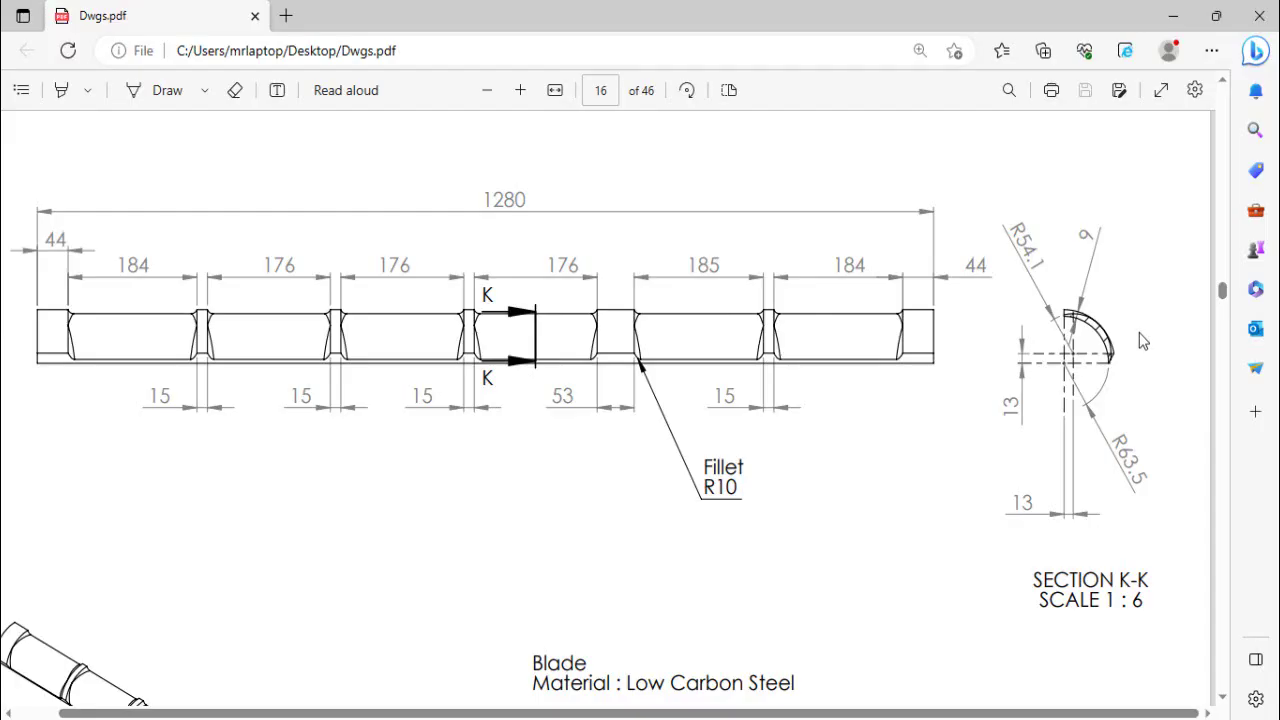
pyautogui.keyDown('ctrl'); pyautogui.scroll(2, 1140, 340); pyautogui.keyUp('ctrl')
pyautogui.keyDown('ctrl'); pyautogui.scroll(1, 1120, 315); pyautogui.keyUp('ctrl')
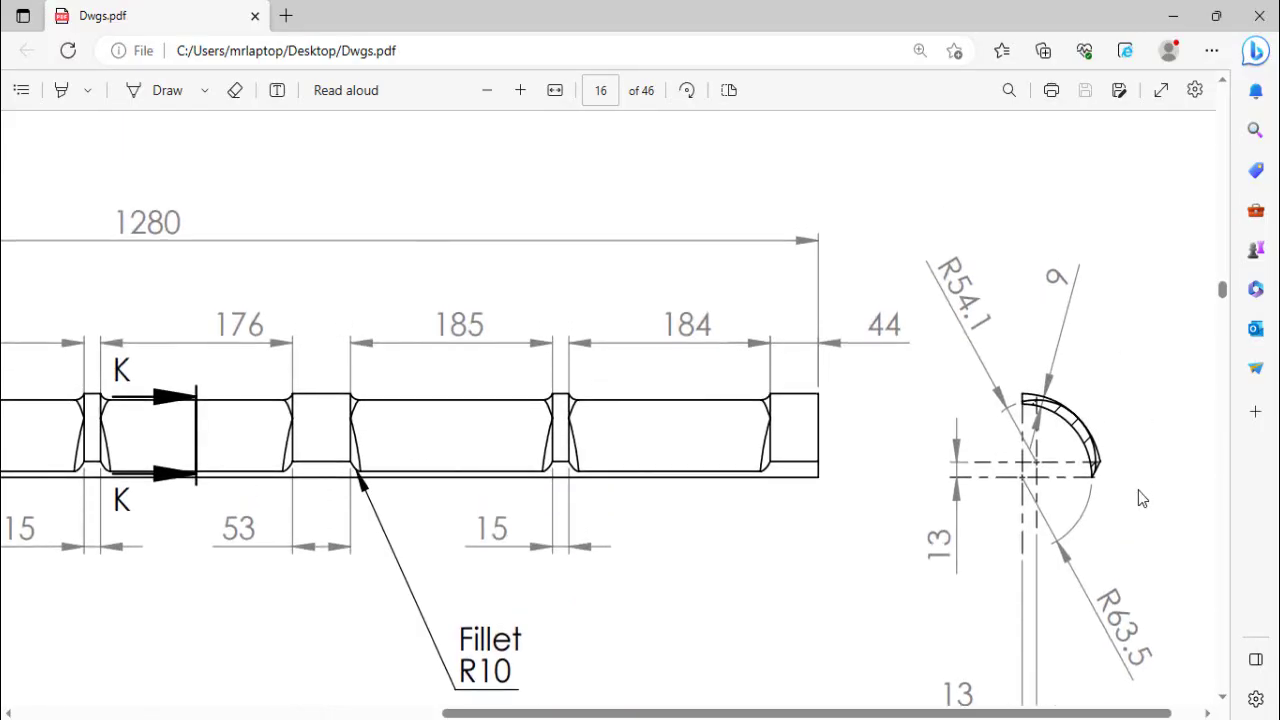
pyautogui.keyDown('ctrl'); pyautogui.scroll(1, 1142, 497); pyautogui.keyUp('ctrl')
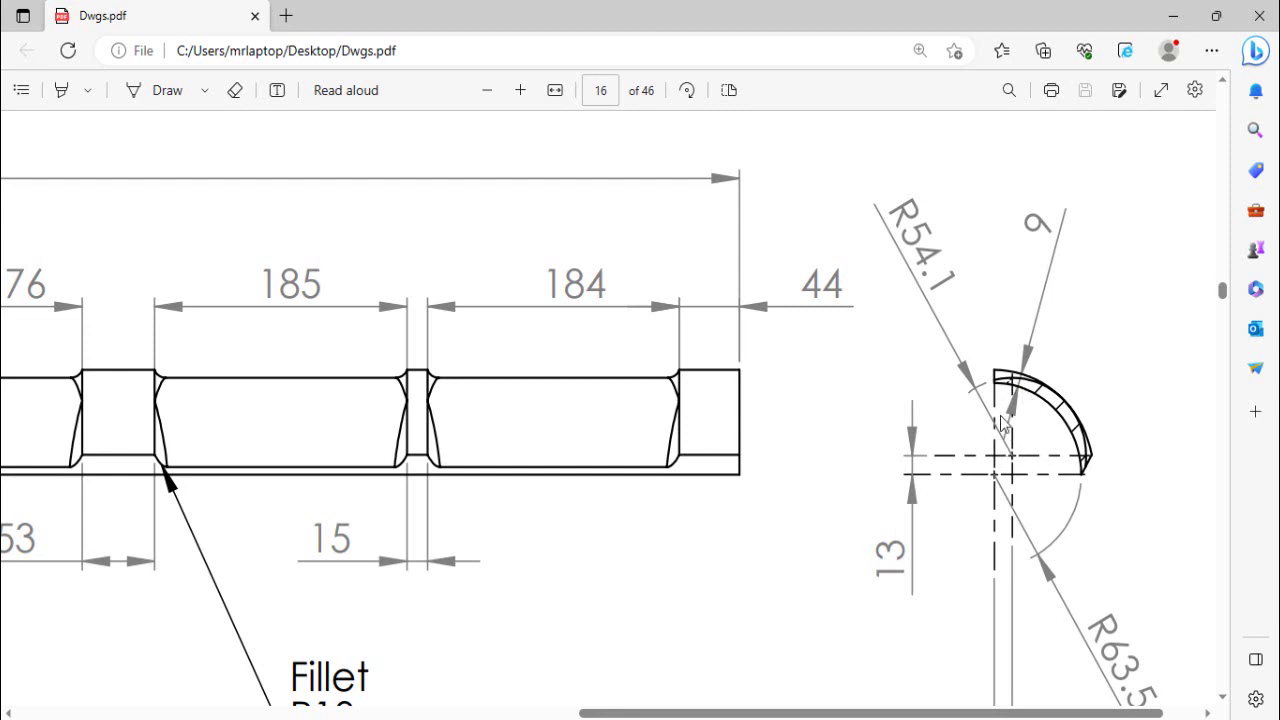
pyautogui.scroll(-2, 1003, 423)
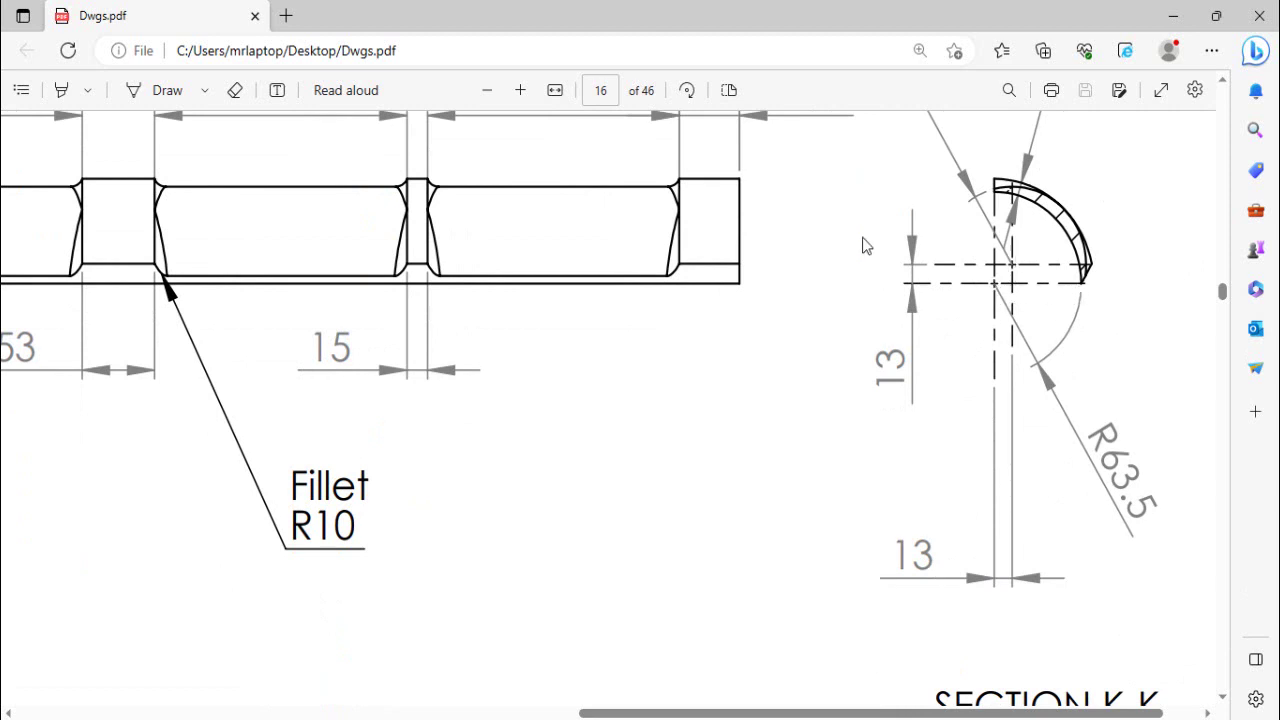
pyautogui.keyDown('ctrl'); pyautogui.scroll(-1, 862, 237); pyautogui.keyUp('ctrl')
# Return to Part4 in SolidWorks and create a reference plane offset 13 mm from the Front Plane, with the offset flipped toward the blade
pyautogui.moveTo(765, 715)
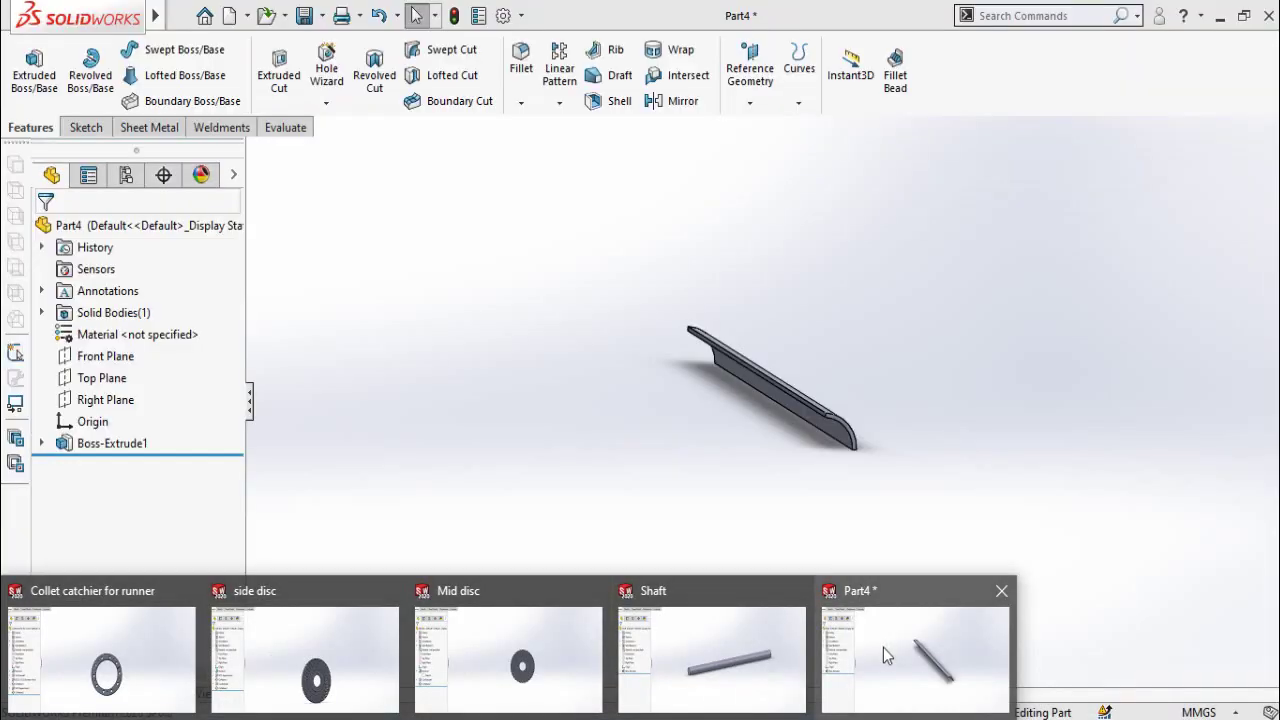
pyautogui.click(883, 650)
pyautogui.click(105, 356)
pyautogui.moveTo(375, 435); pyautogui.dragTo(404, 500, button='middle')
pyautogui.click(379, 450)
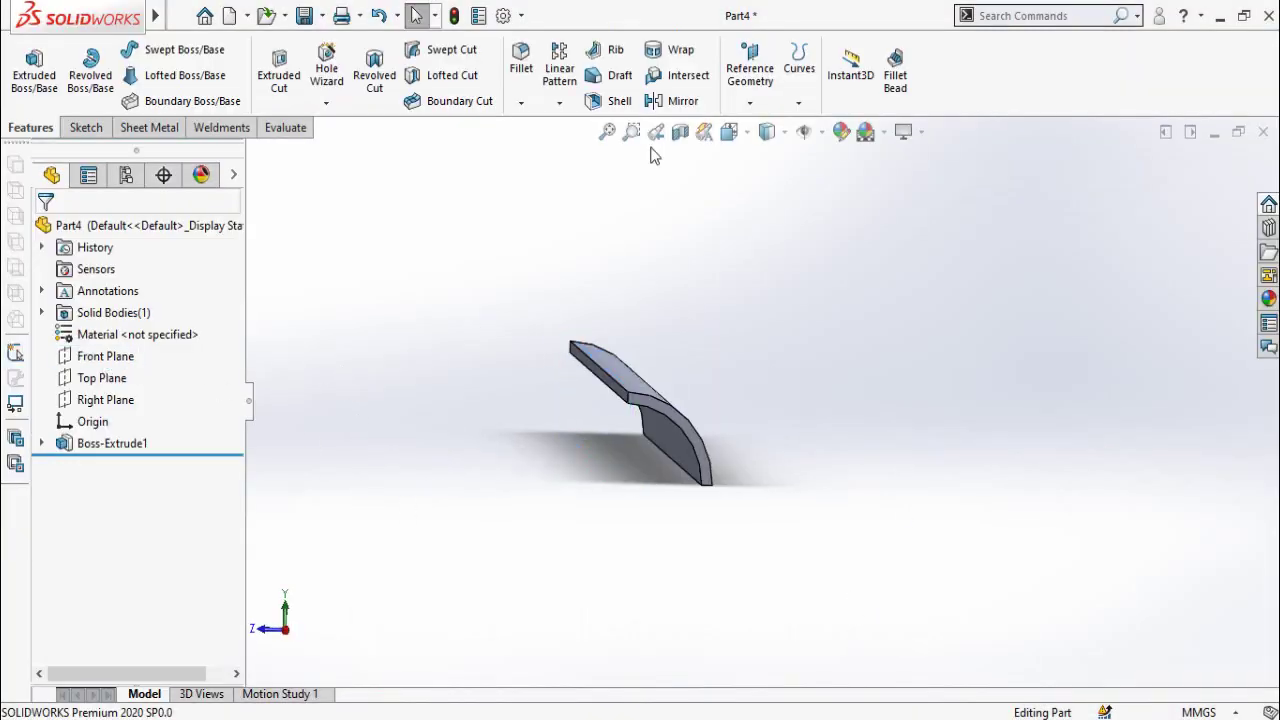
pyautogui.click(762, 80)
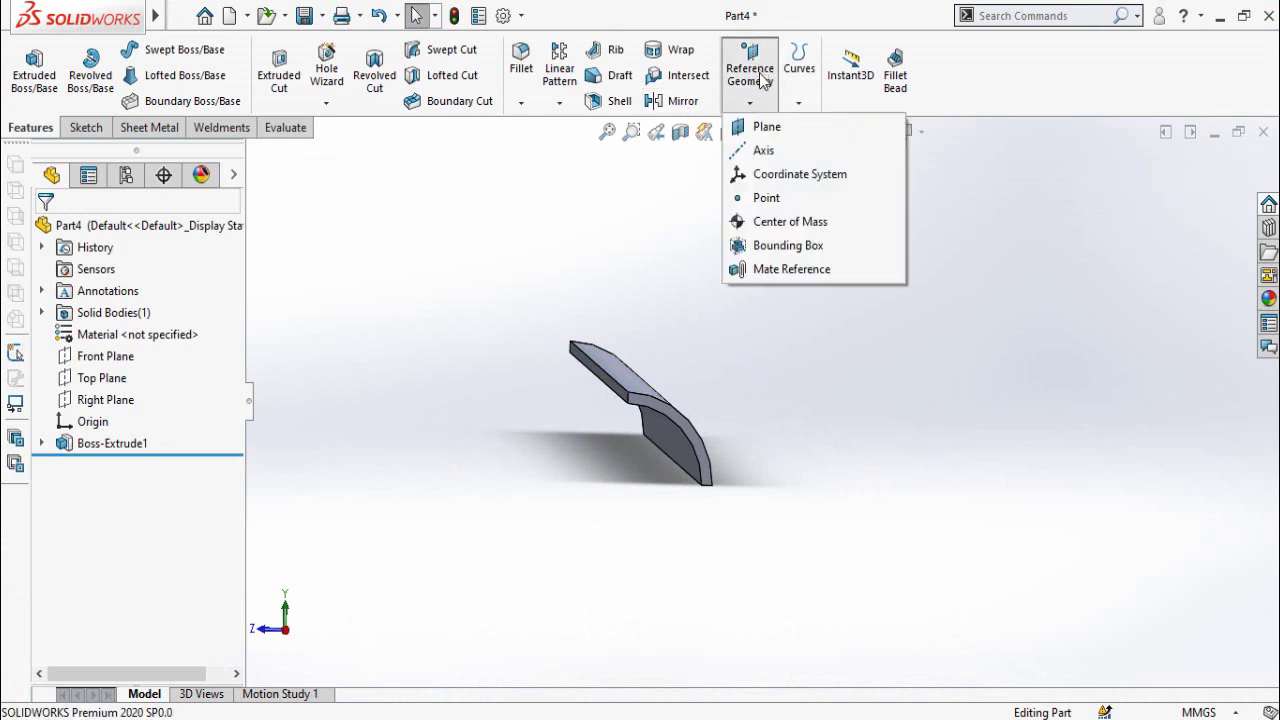
pyautogui.click(767, 128)
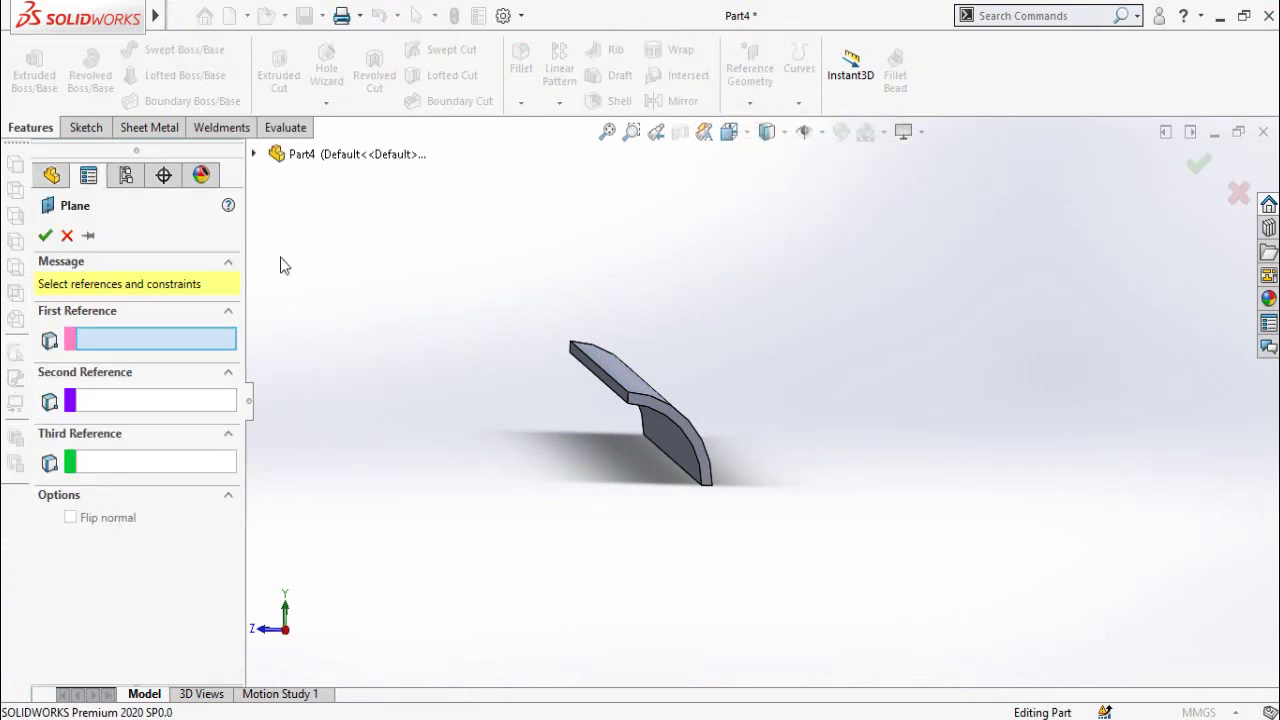
pyautogui.click(254, 155)
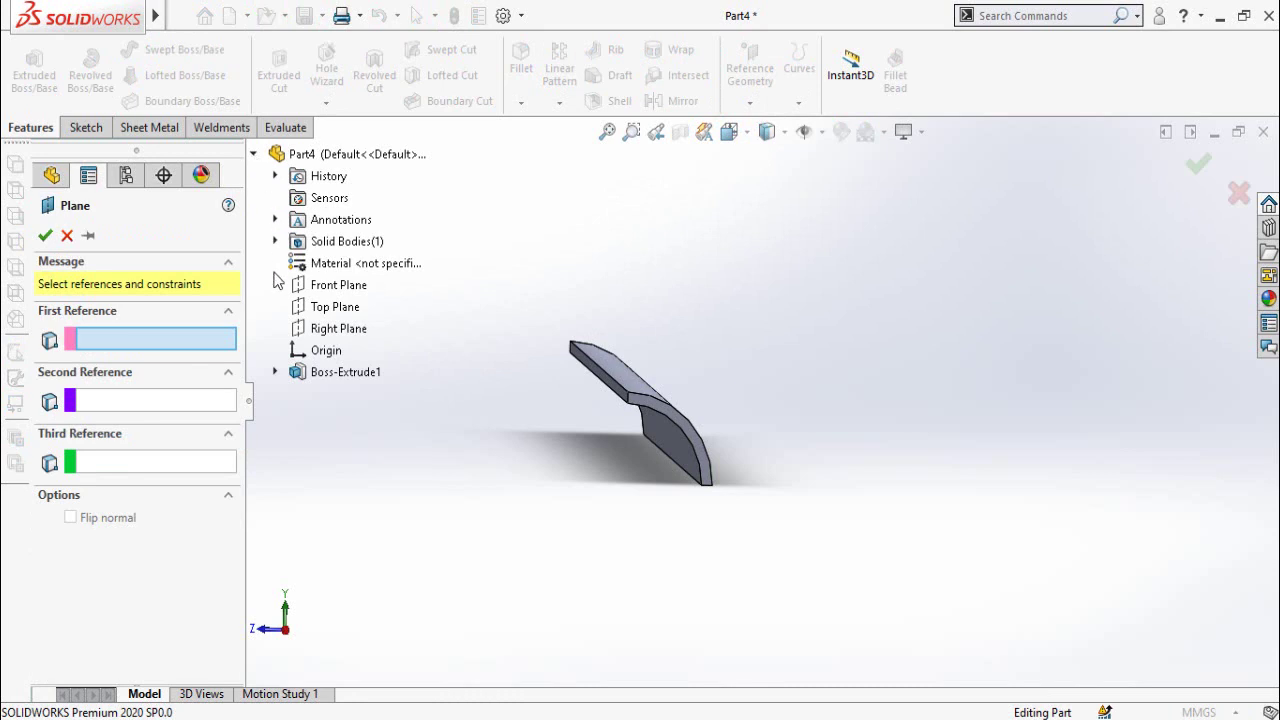
pyautogui.click(323, 290)
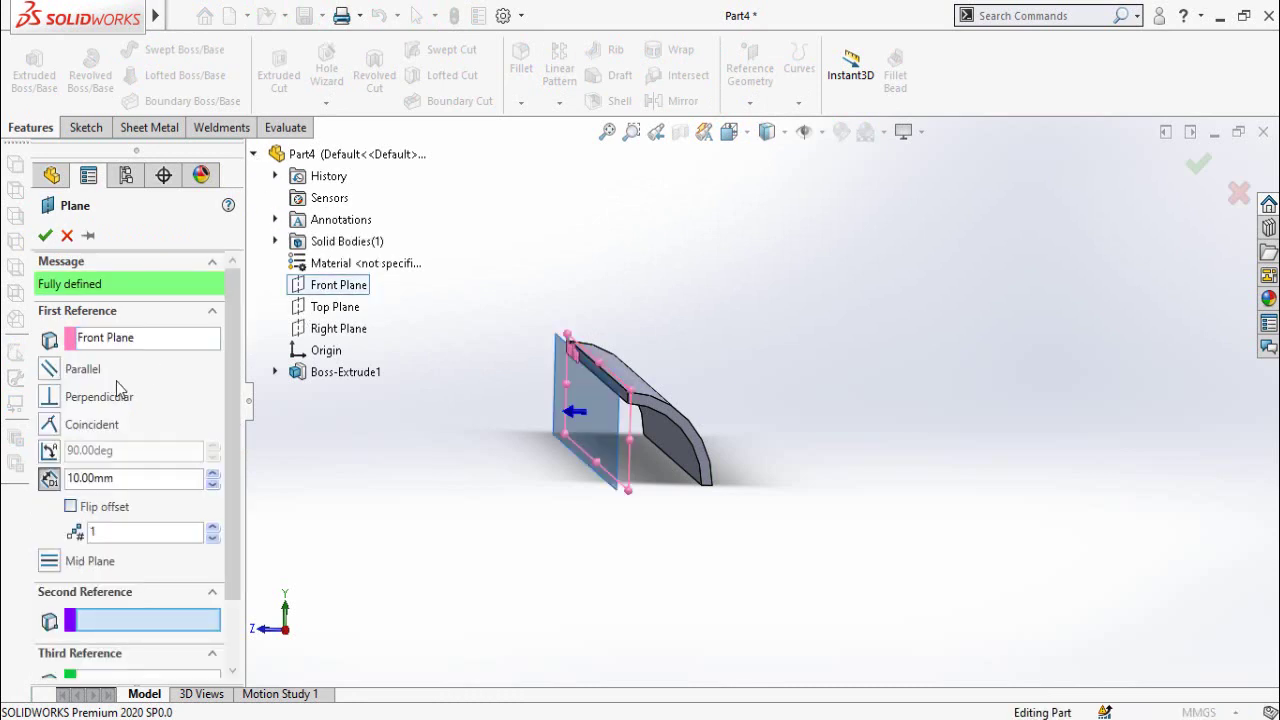
pyautogui.doubleClick(100, 479)
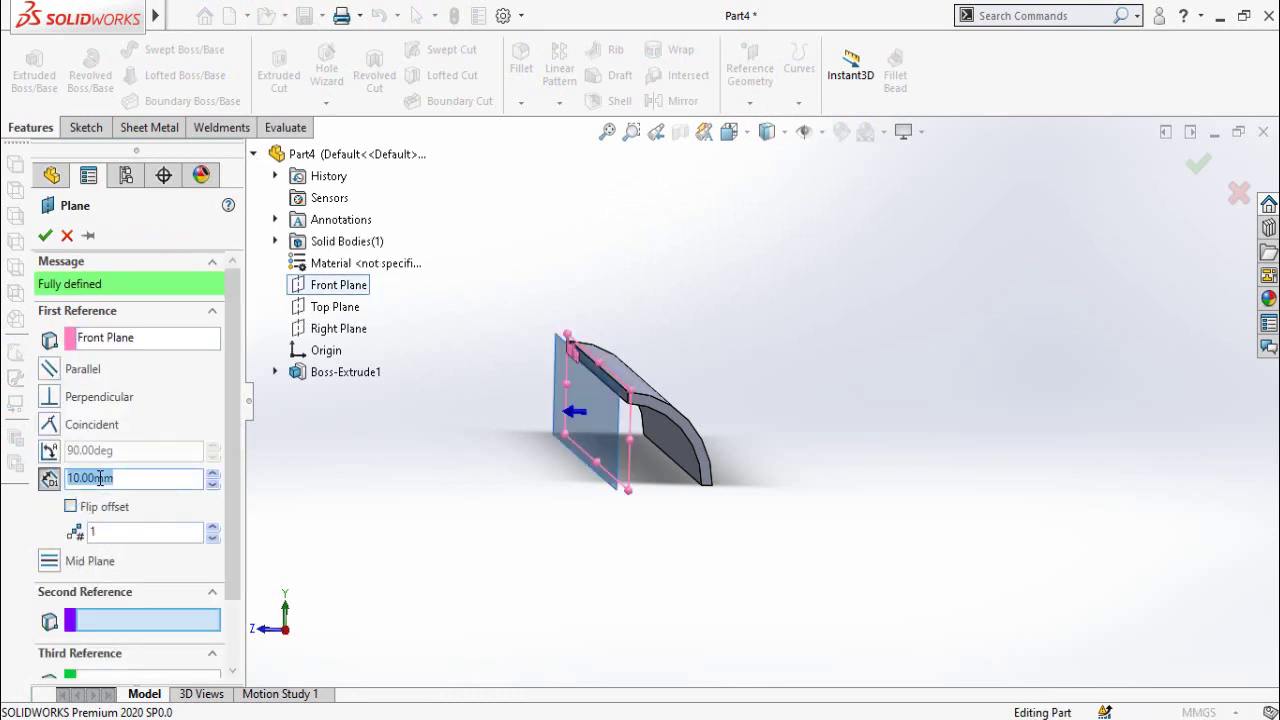
pyautogui.write('13')
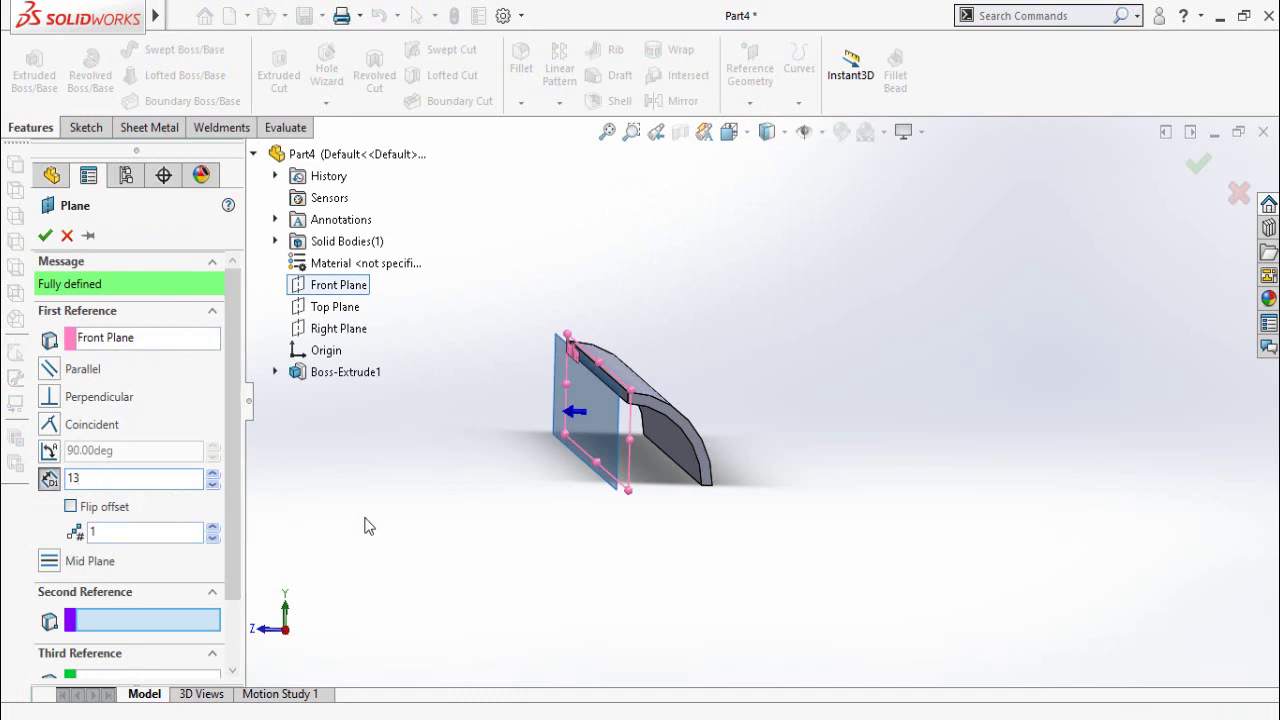
pyautogui.press('Return')
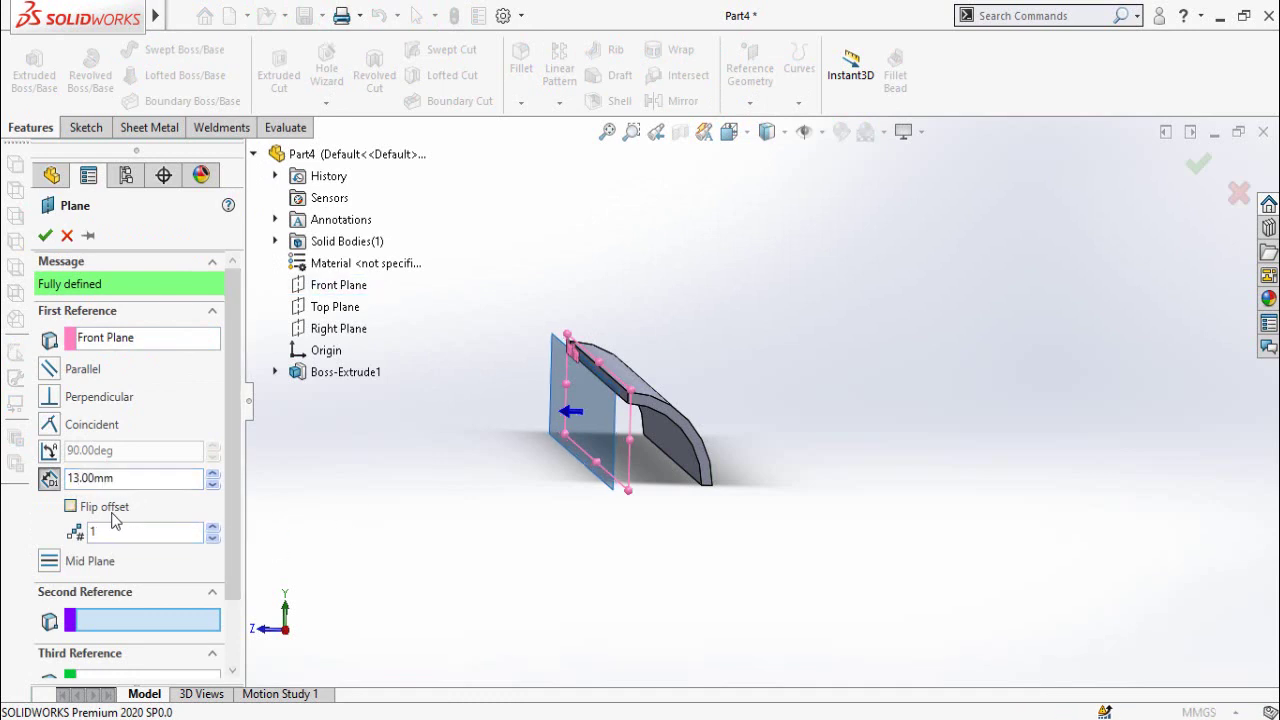
pyautogui.click(70, 508)
pyautogui.click(45, 236)
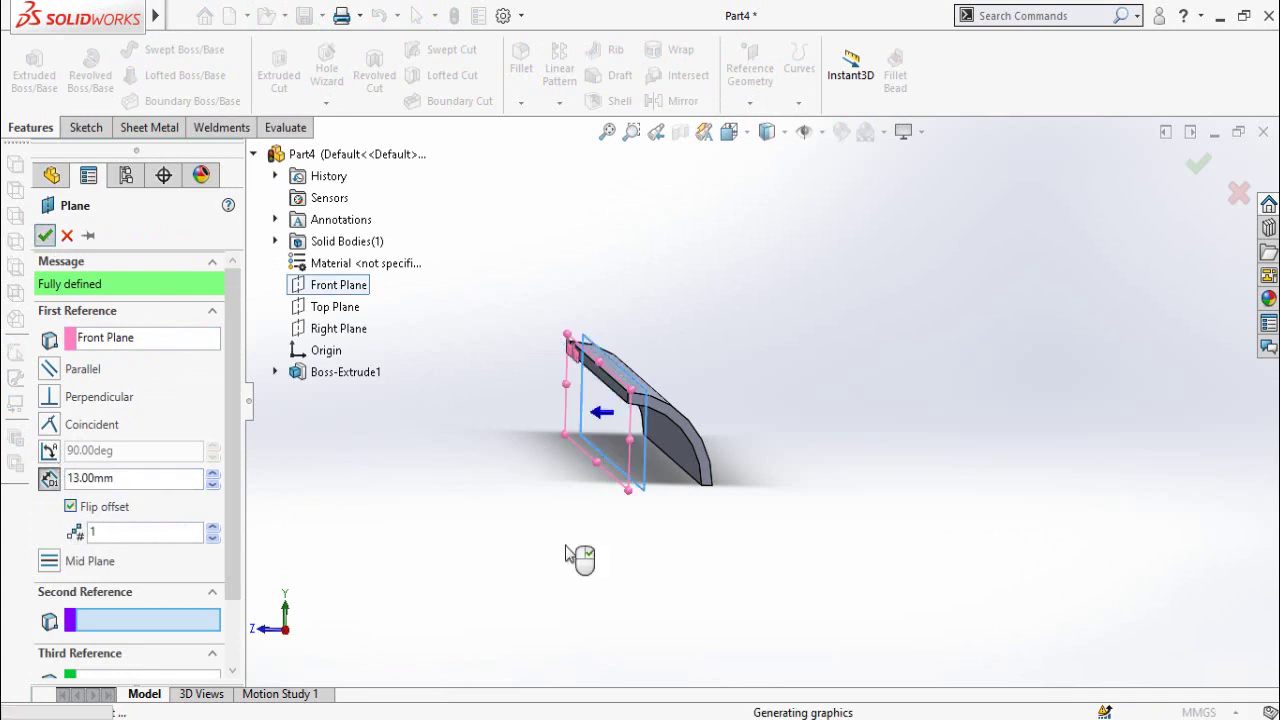
# Start a sketch on the new offset plane and draw a horizontal centerline about 1565 mm long above the origin, across the blade's full length
pyautogui.click(591, 428)
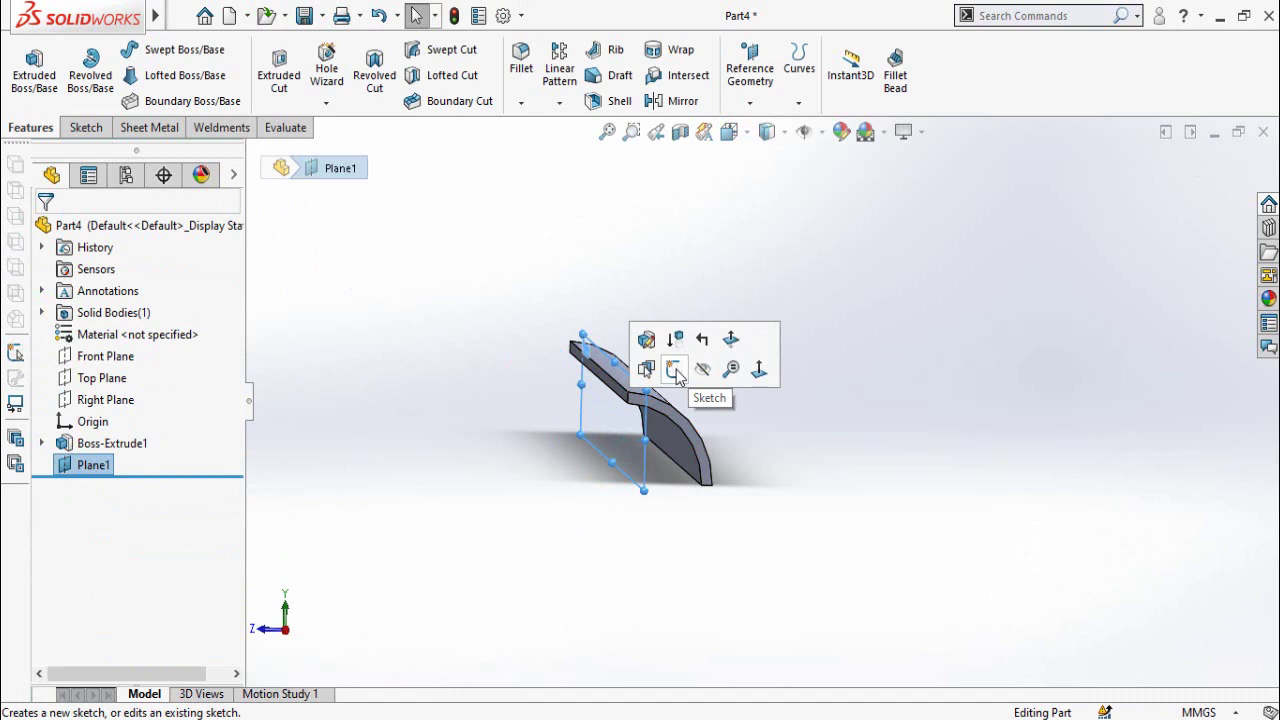
pyautogui.click(675, 370)
pyautogui.hotkey('ctrl', '8')
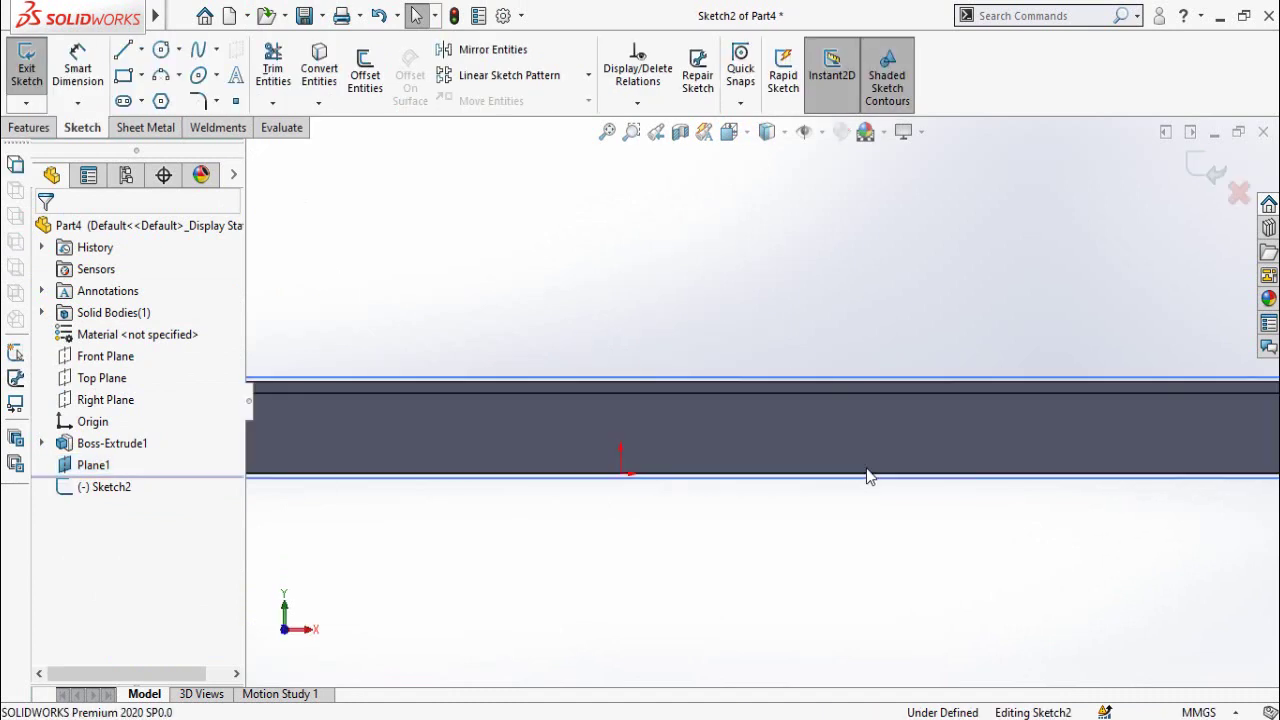
pyautogui.scroll(3, 835, 470)
pyautogui.scroll(2, 686, 550)
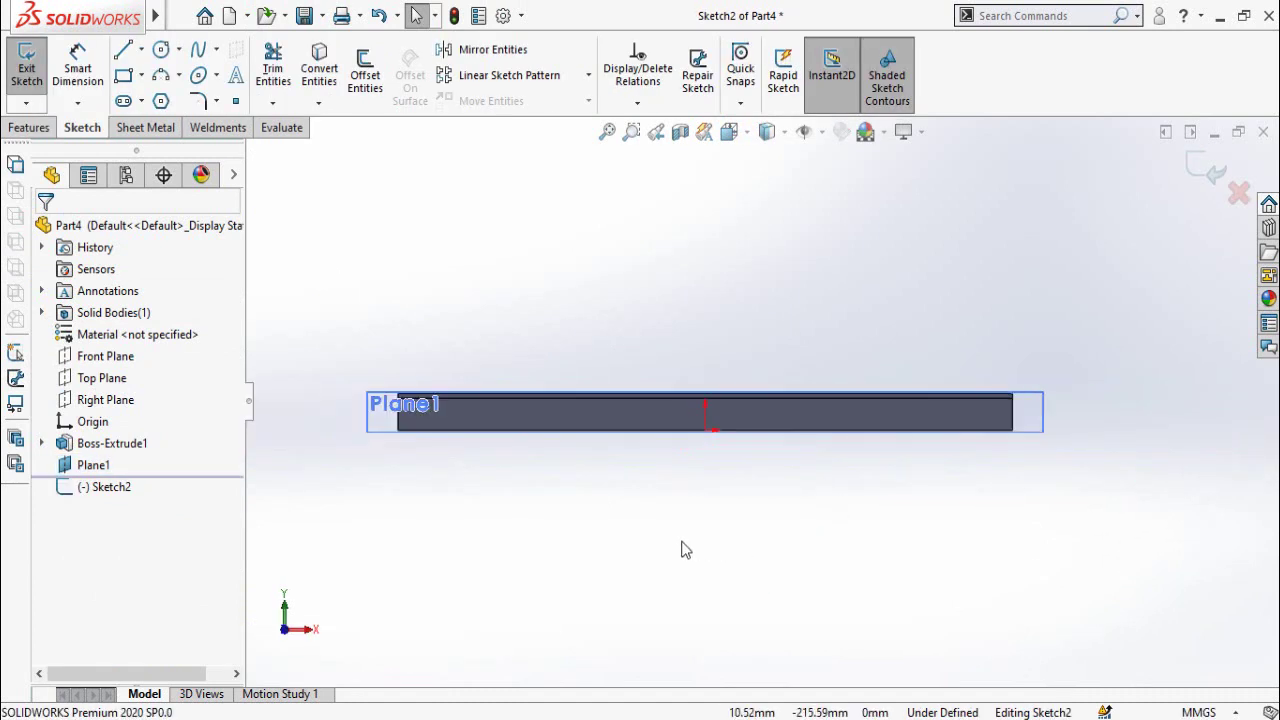
pyautogui.scroll(-1, 585, 461)
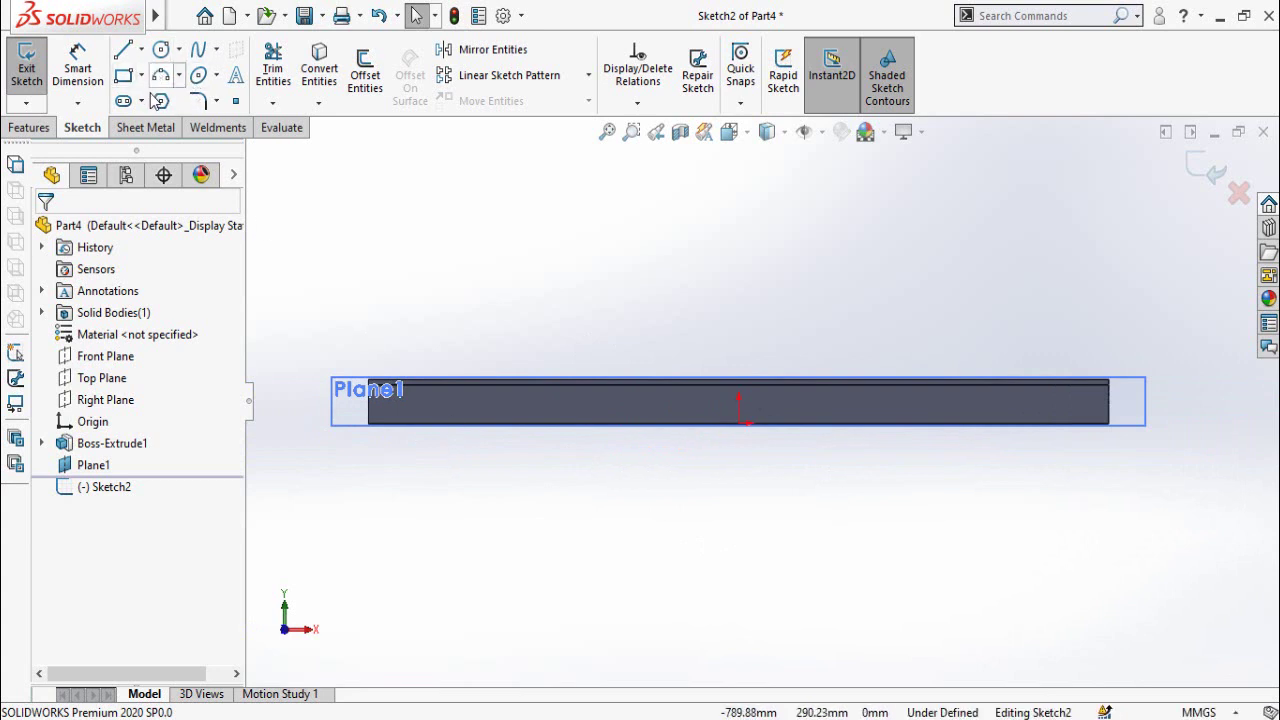
pyautogui.click(142, 50)
pyautogui.click(150, 100)
pyautogui.scroll(-1, 430, 450)
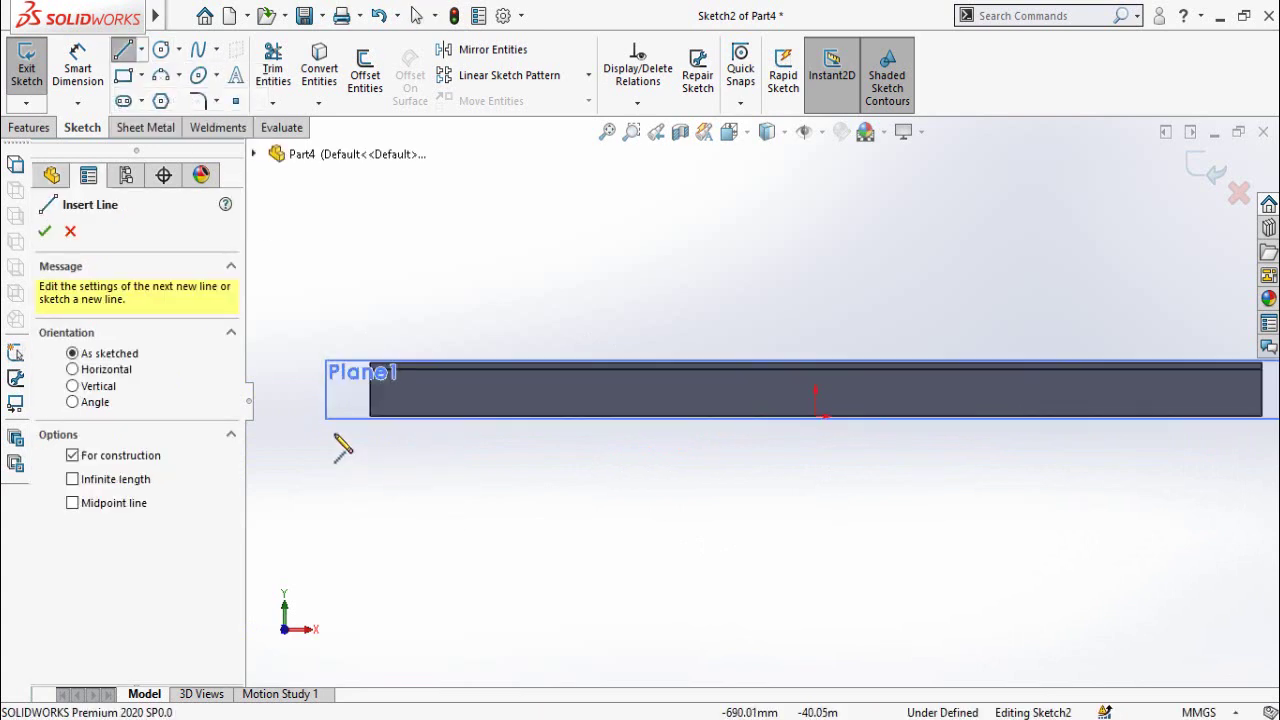
pyautogui.scroll(2, 453, 432)
pyautogui.click(429, 399)
pyautogui.click(1187, 400)
pyautogui.press('Escape')
# Dimension the centerline's vertical distance from the origin to 13 mm
pyautogui.scroll(-4, 919, 461)
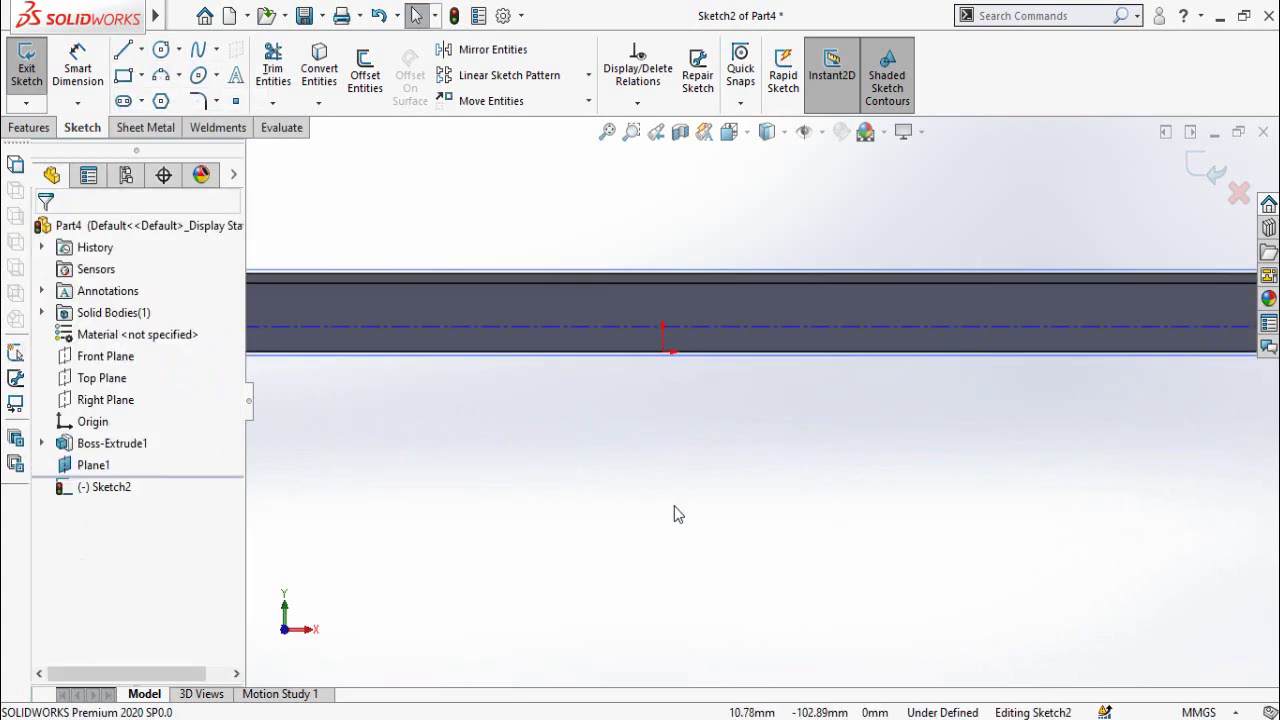
pyautogui.moveTo(674, 506); pyautogui.dragTo(662, 430, button='right')
pyautogui.click(660, 360)
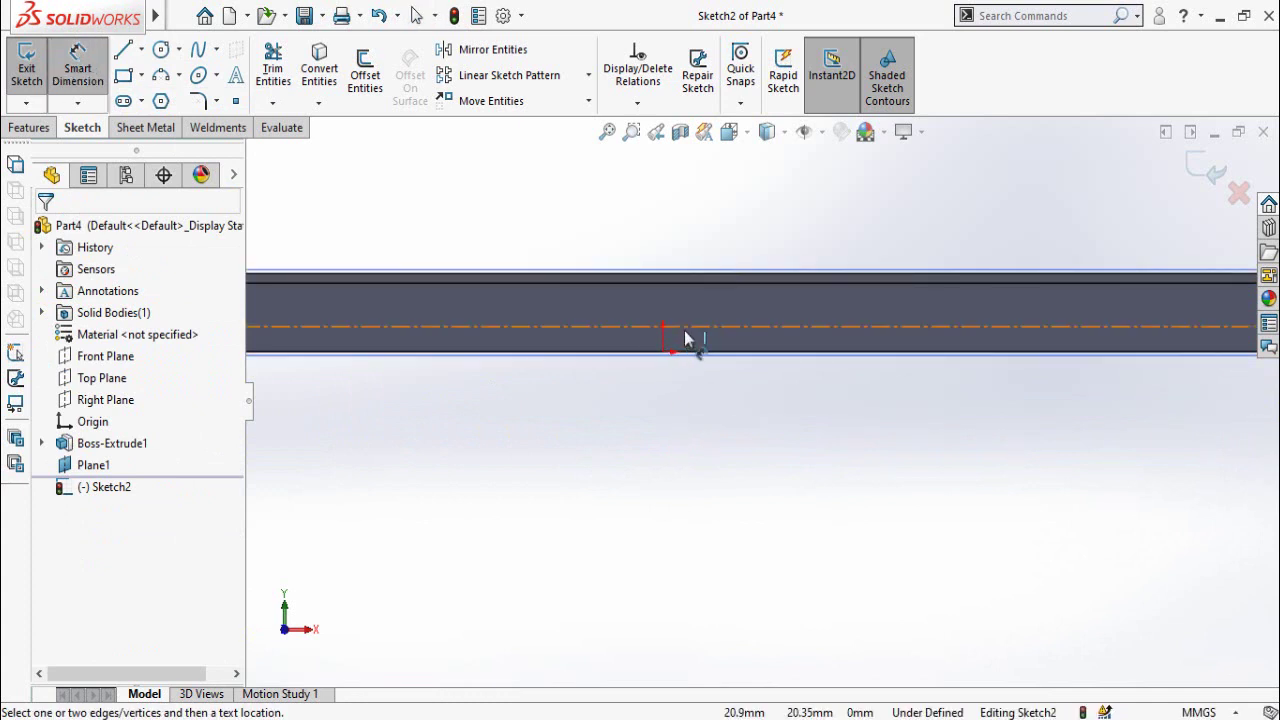
pyautogui.click(721, 326)
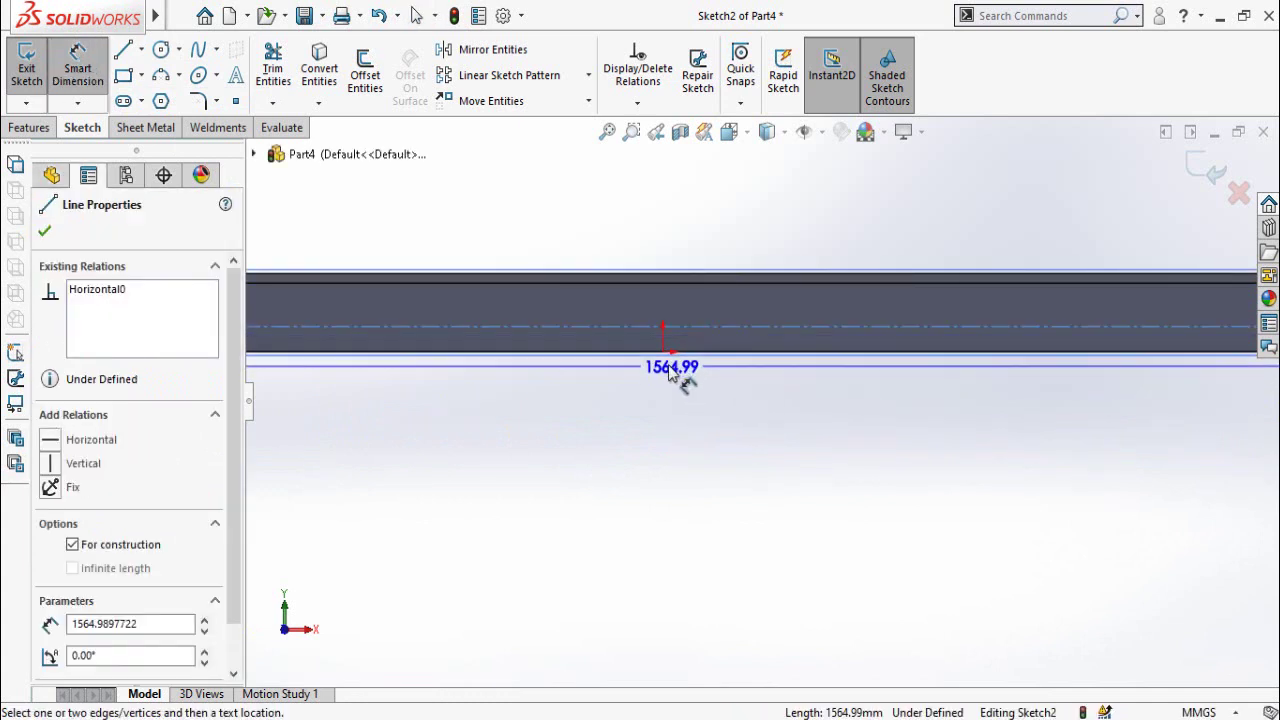
pyautogui.click(662, 352)
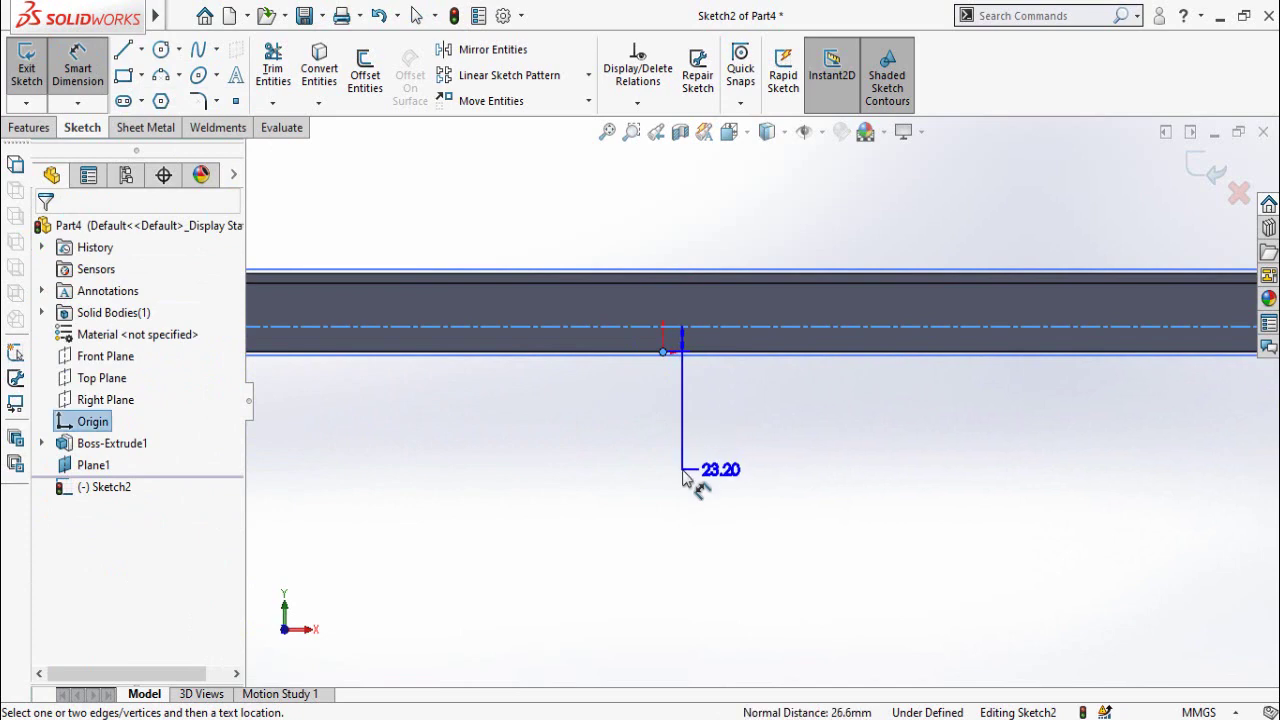
pyautogui.click(686, 480)
pyautogui.write('13')
pyautogui.press('Return')
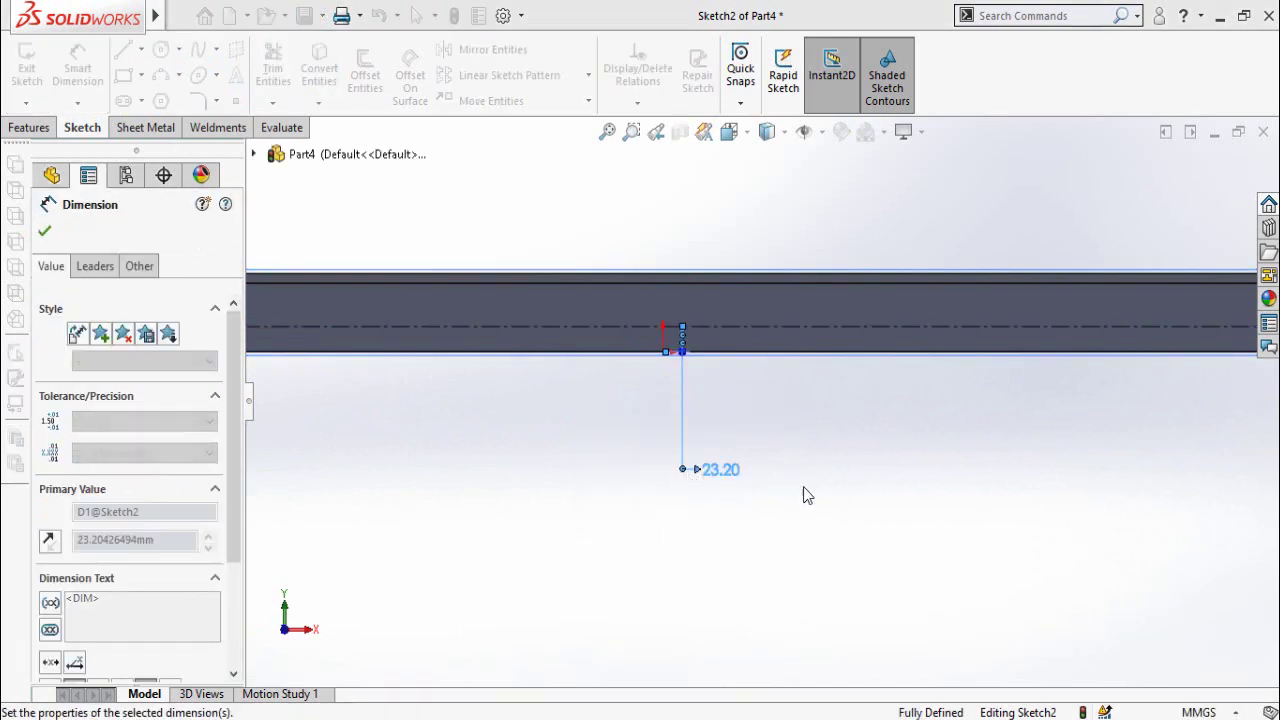
# Sketch six separate rectangles in a row above the blade, the first about 95 mm long, and make their lower edges collinear
pyautogui.press('Escape')
pyautogui.press('r')
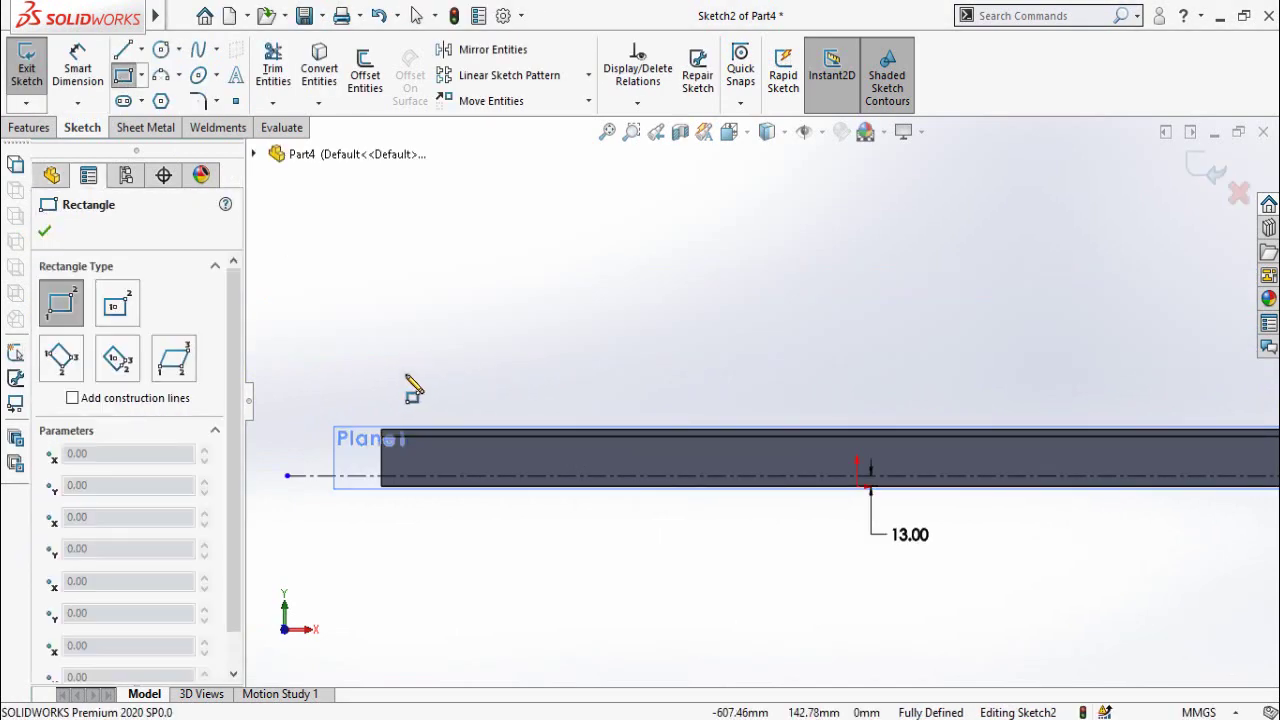
pyautogui.click(406, 374)
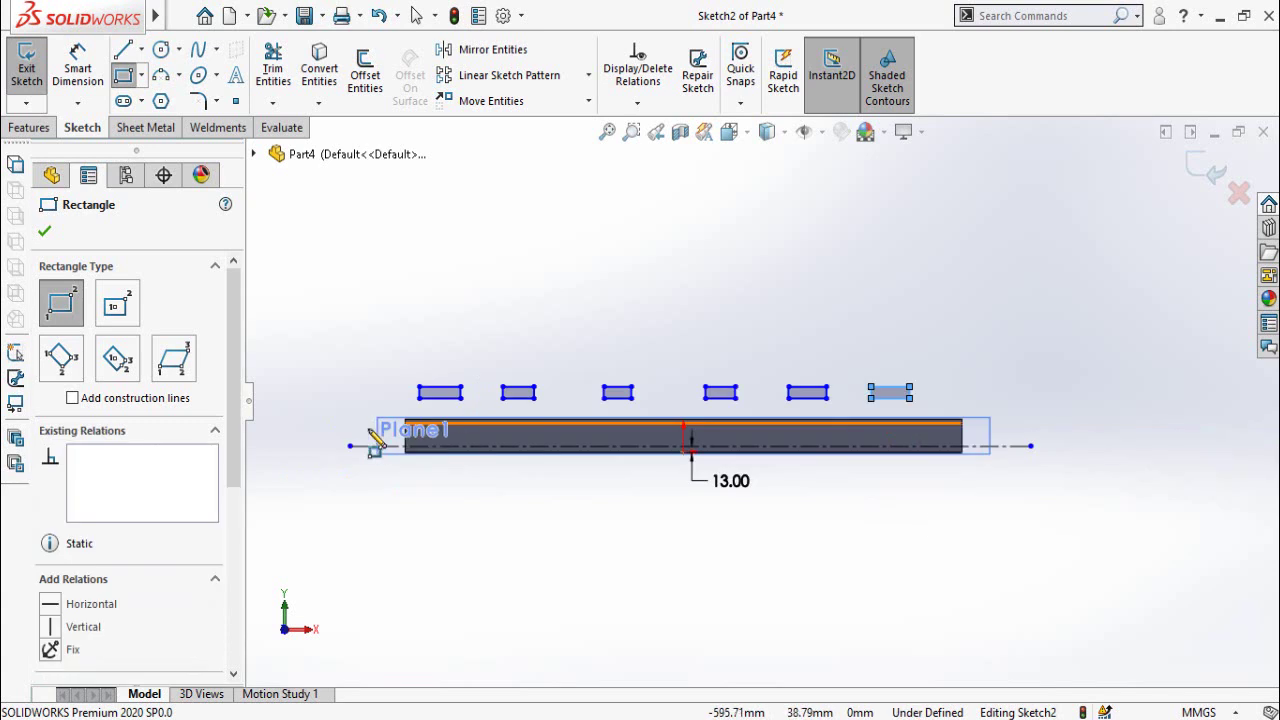
pyautogui.press('Escape')
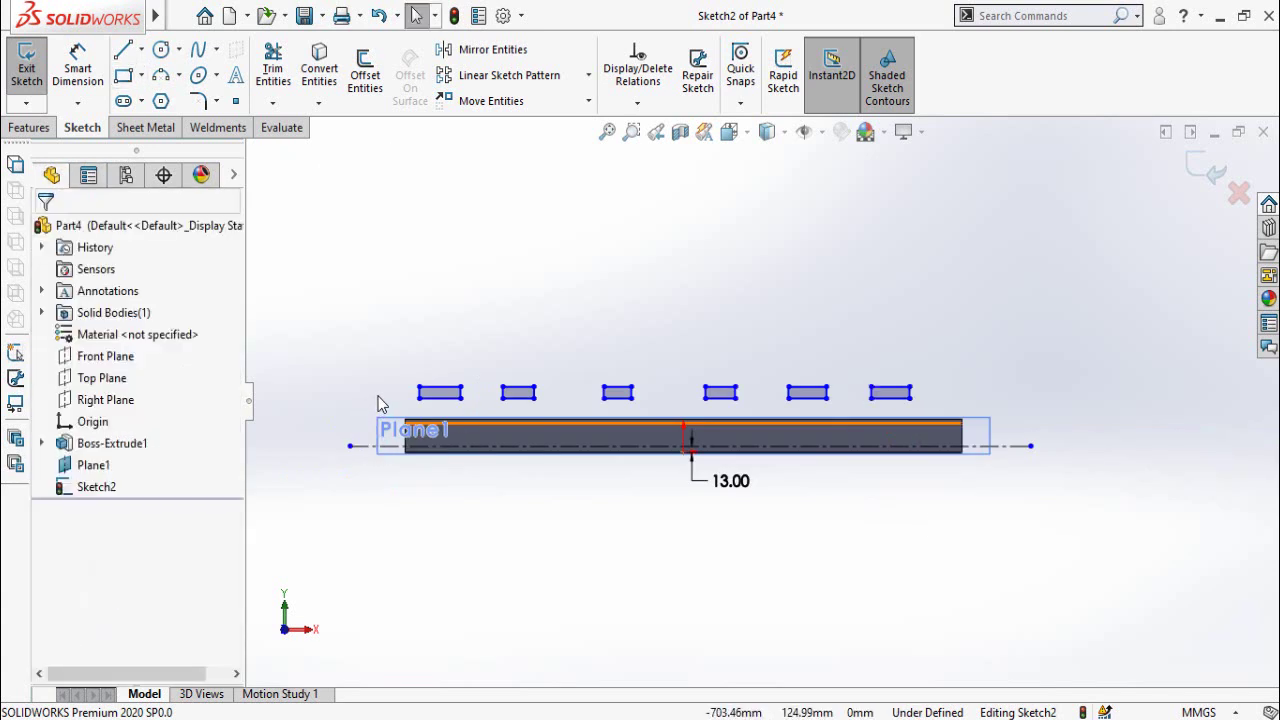
pyautogui.moveTo(378, 396); pyautogui.dragTo(967, 405)
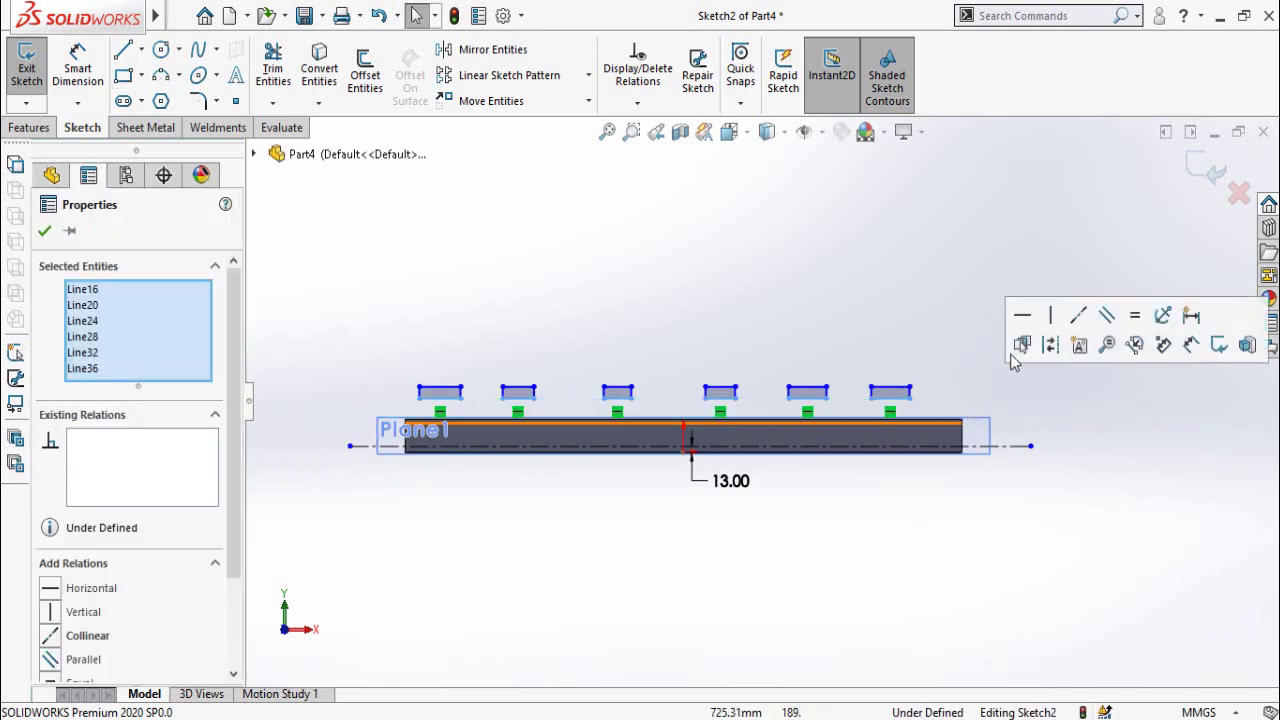
pyautogui.click(1087, 325)
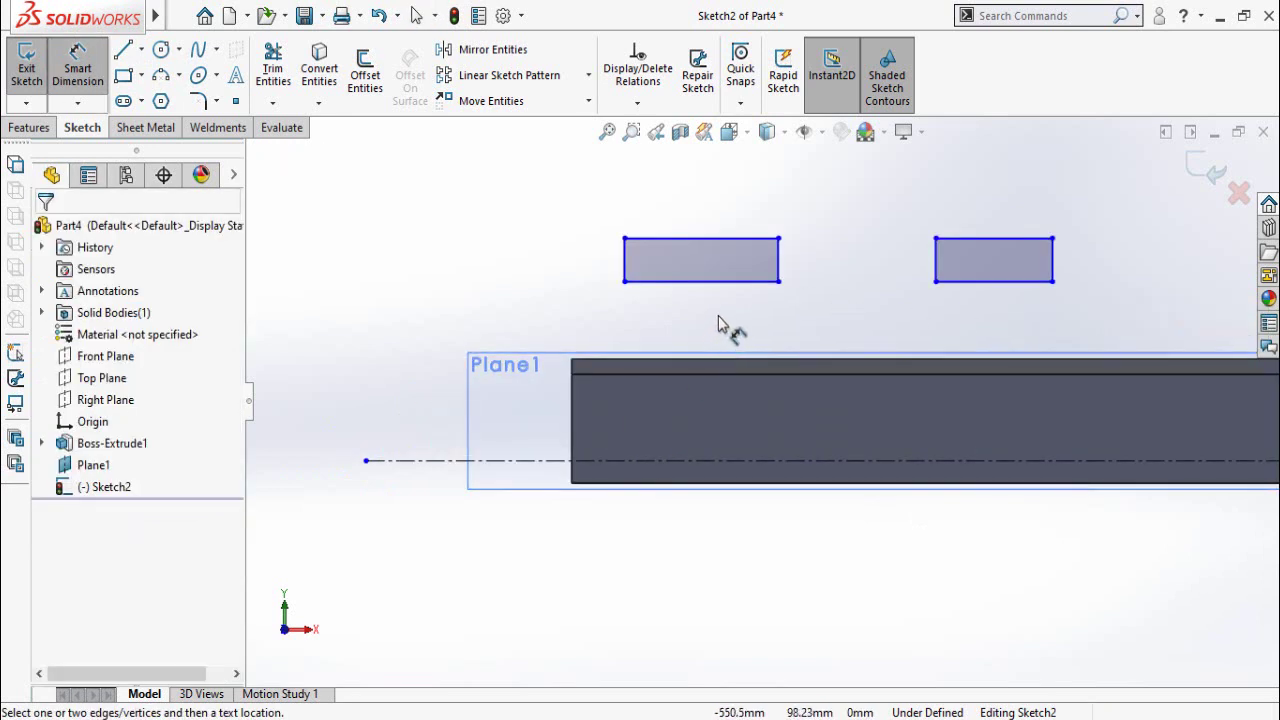
# Dimension the distance from the centerline to the rectangles' lower edges as 54.1 mm
pyautogui.click(656, 294)
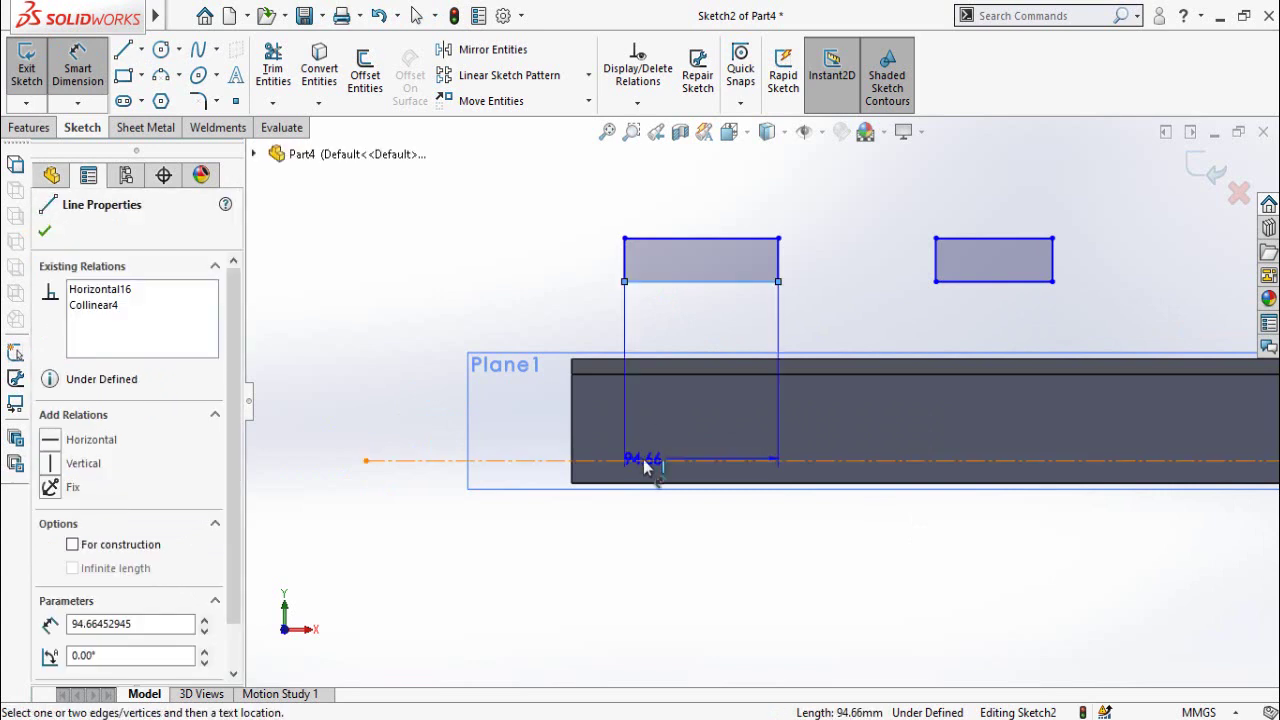
pyautogui.click(642, 461)
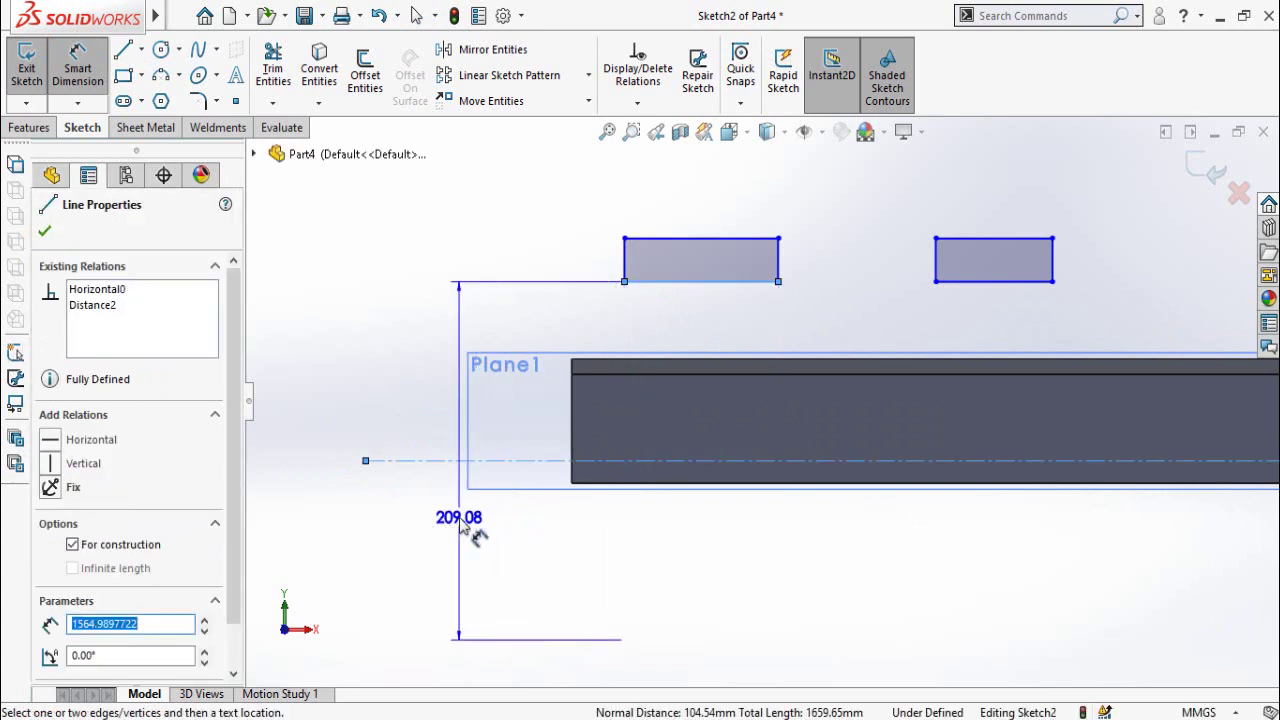
pyautogui.scroll(2, 461, 537)
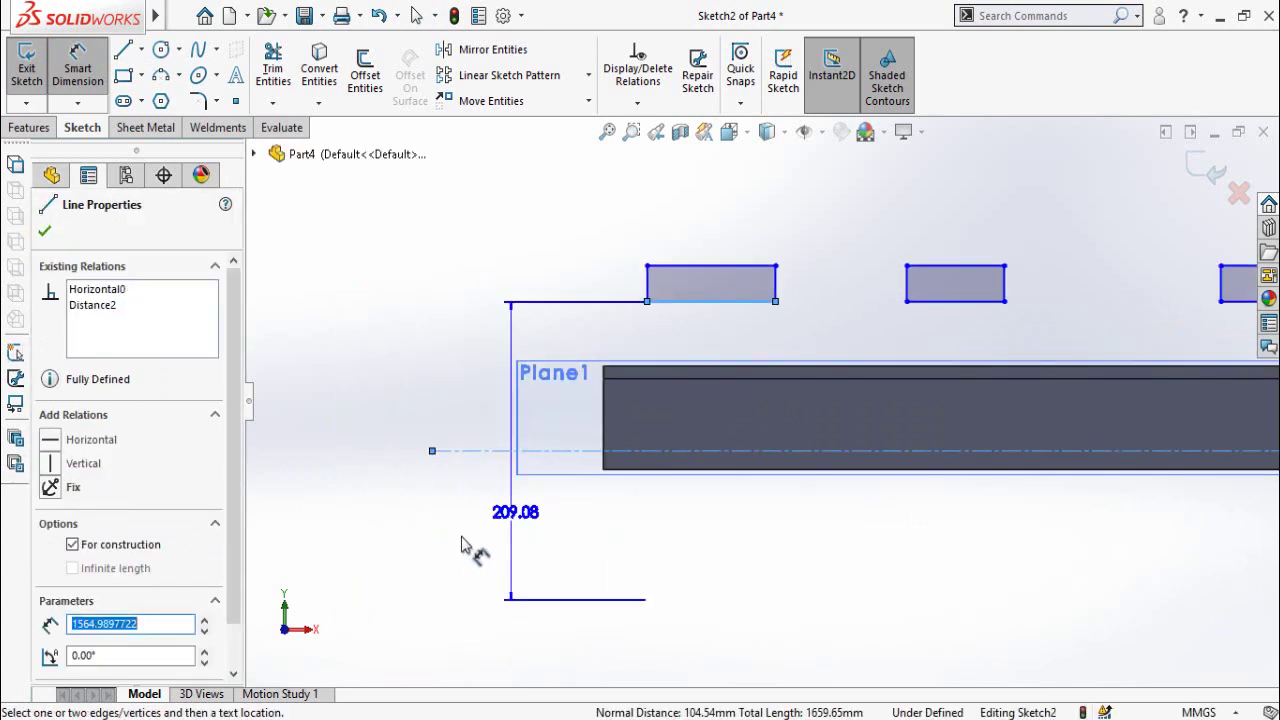
pyautogui.scroll(-1, 460, 520)
pyautogui.scroll(-1, 518, 493)
pyautogui.scroll(2, 548, 495)
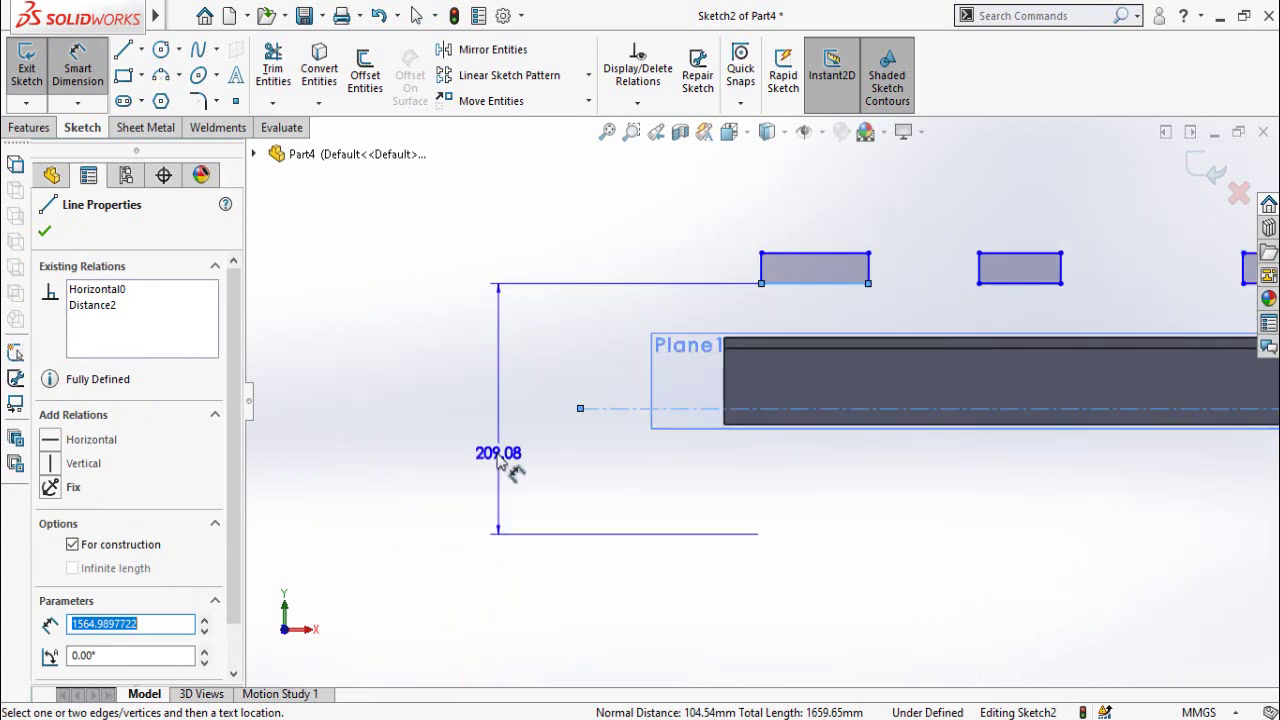
pyautogui.click(502, 339)
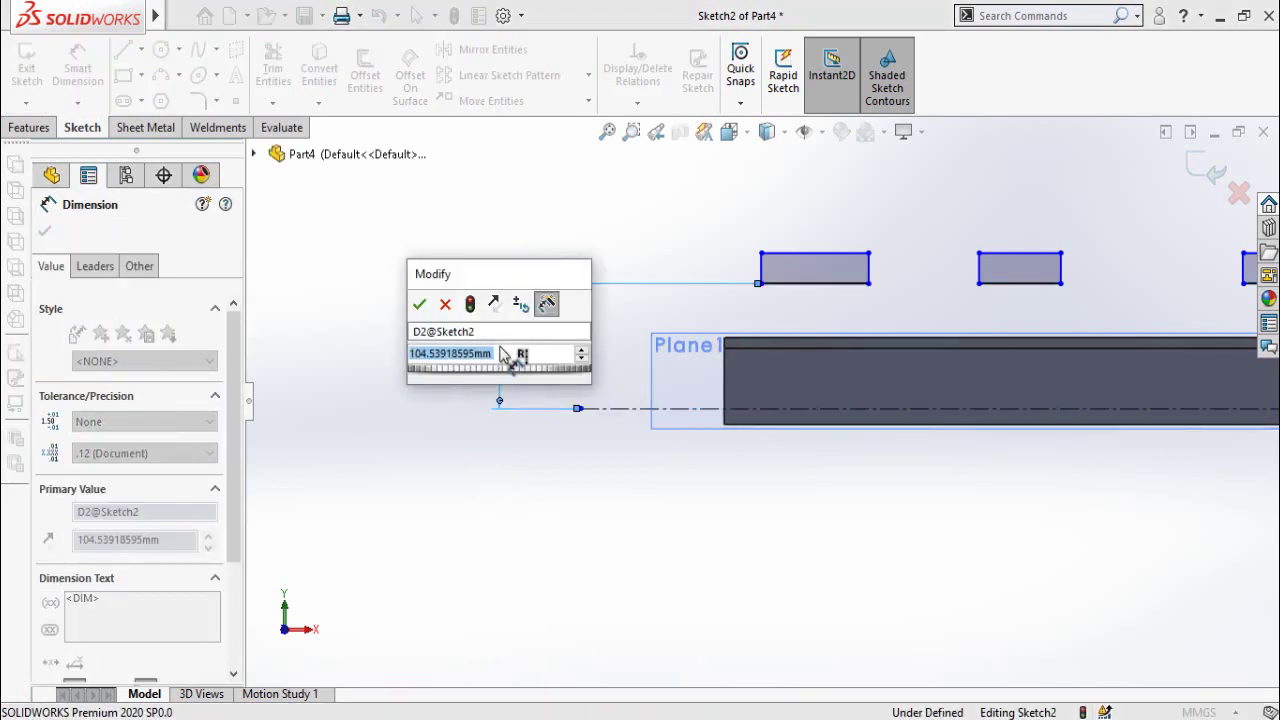
pyautogui.write('54.1')
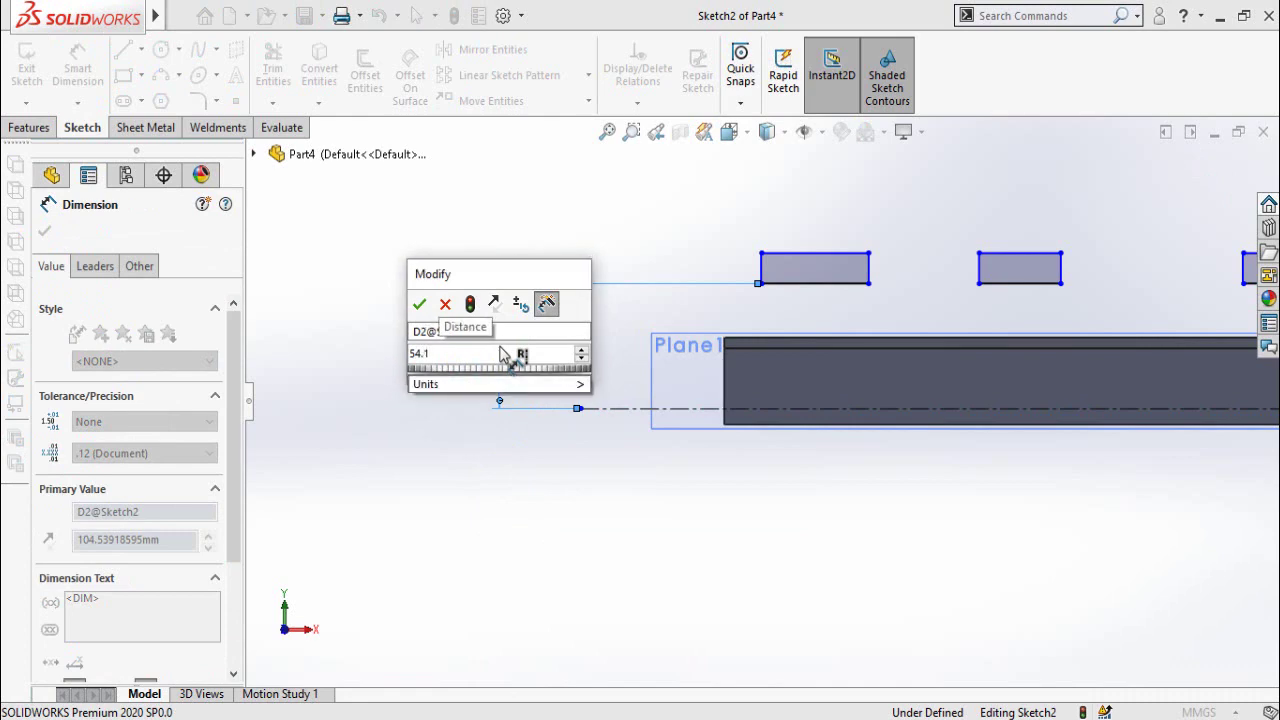
pyautogui.press('Return')
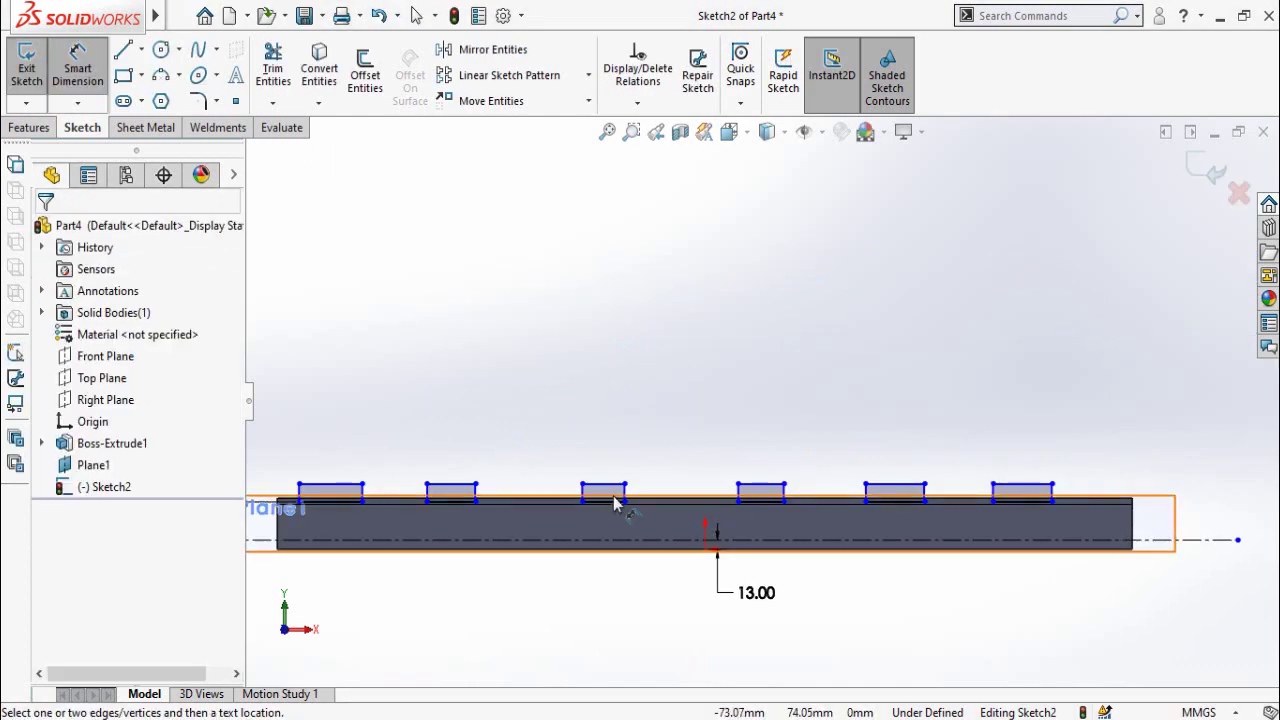
pyautogui.scroll(2, 557, 527)
pyautogui.scroll(-1, 550, 528)
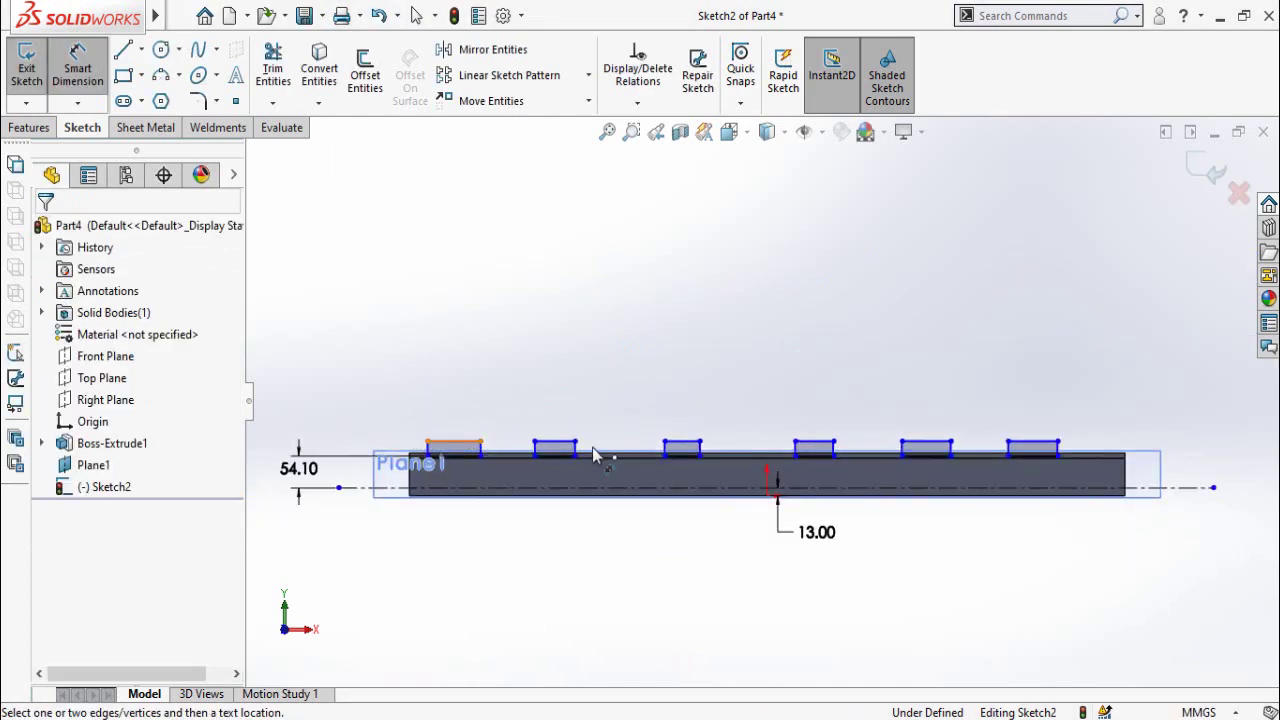
# Dimension the rectangles' widths as 184, 176, 176, 176, 185 and 184 mm, their gaps as 15, 15, 15, 53 and 15 mm, starting 44 mm from the blade's end
pyautogui.hotkey('alt', 'Tab')
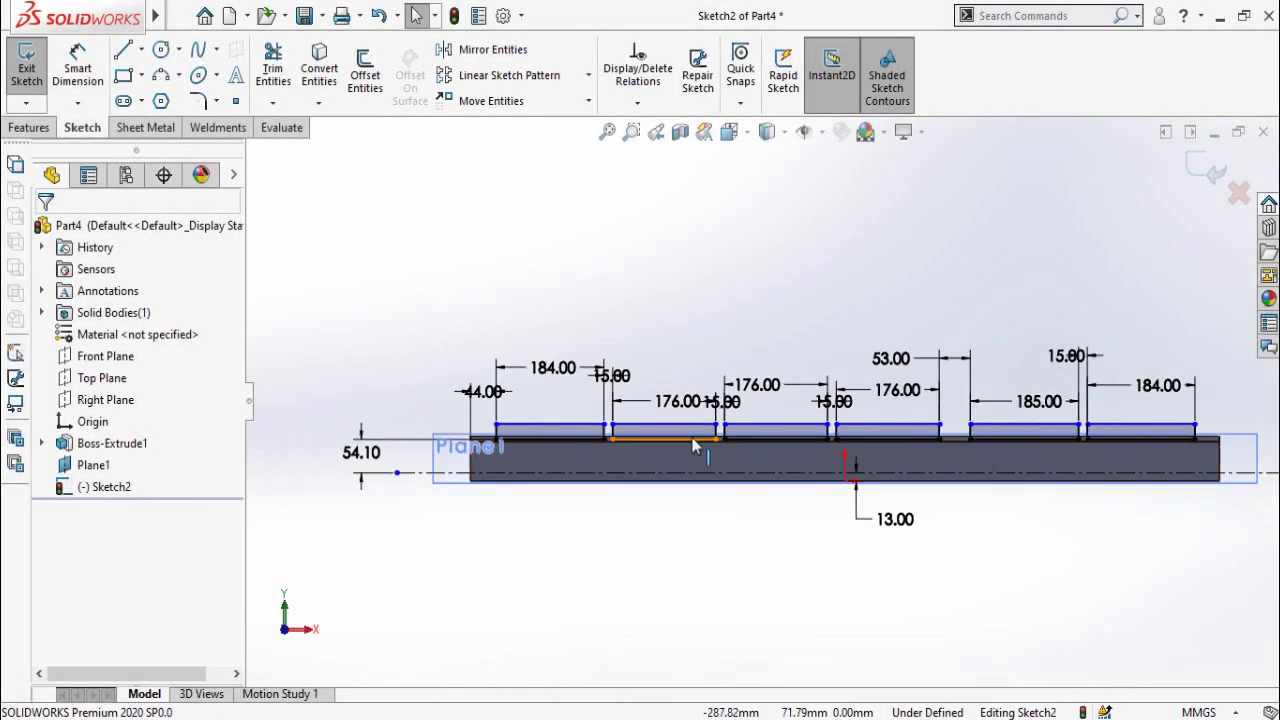
pyautogui.scroll(-2, 1047, 440)
pyautogui.scroll(1, 780, 455)
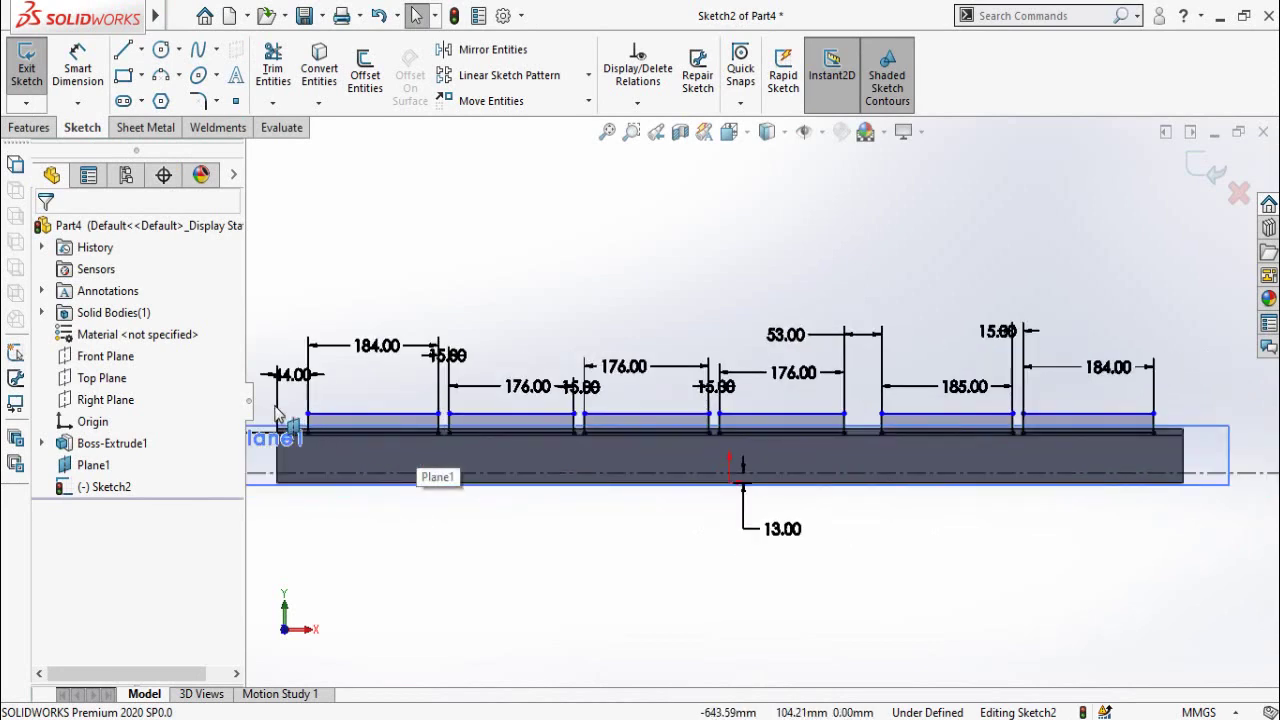
# Make the rectangles' upper edges collinear and dimension them 5 mm above the blade's upper edge
pyautogui.moveTo(259, 405); pyautogui.dragTo(1175, 425)
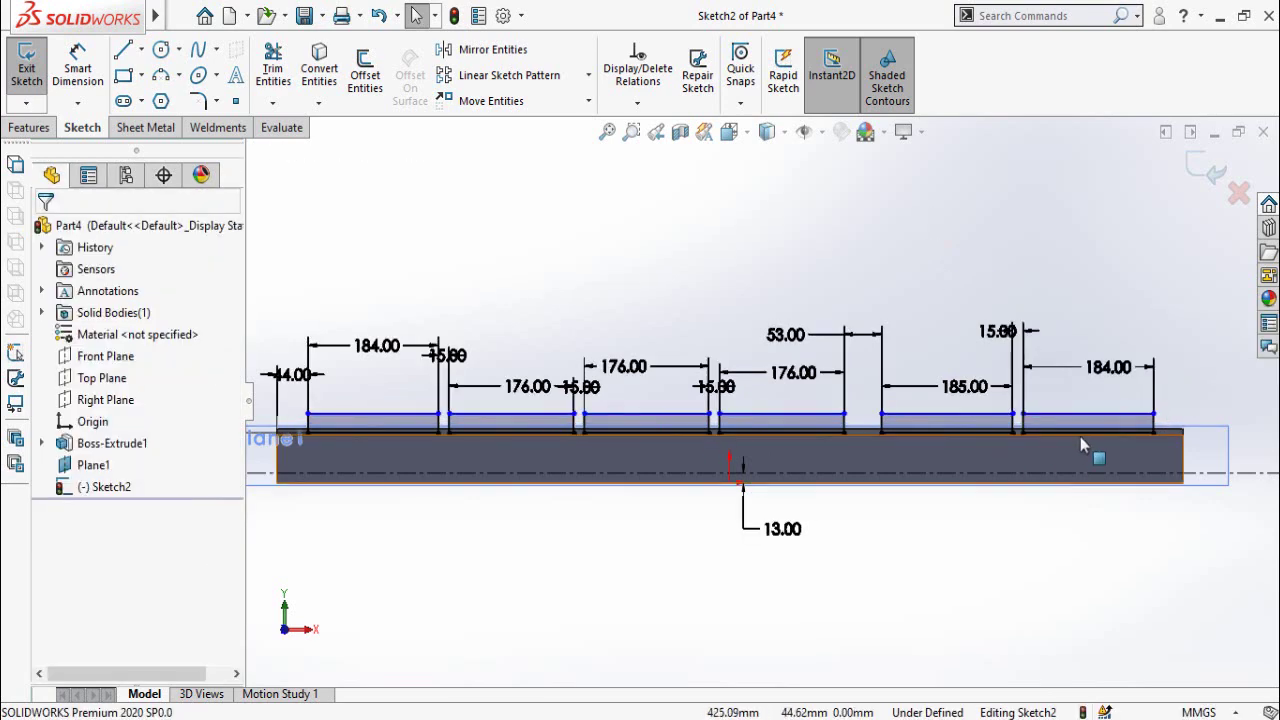
pyautogui.press('d')
pyautogui.scroll(-4, 1060, 415)
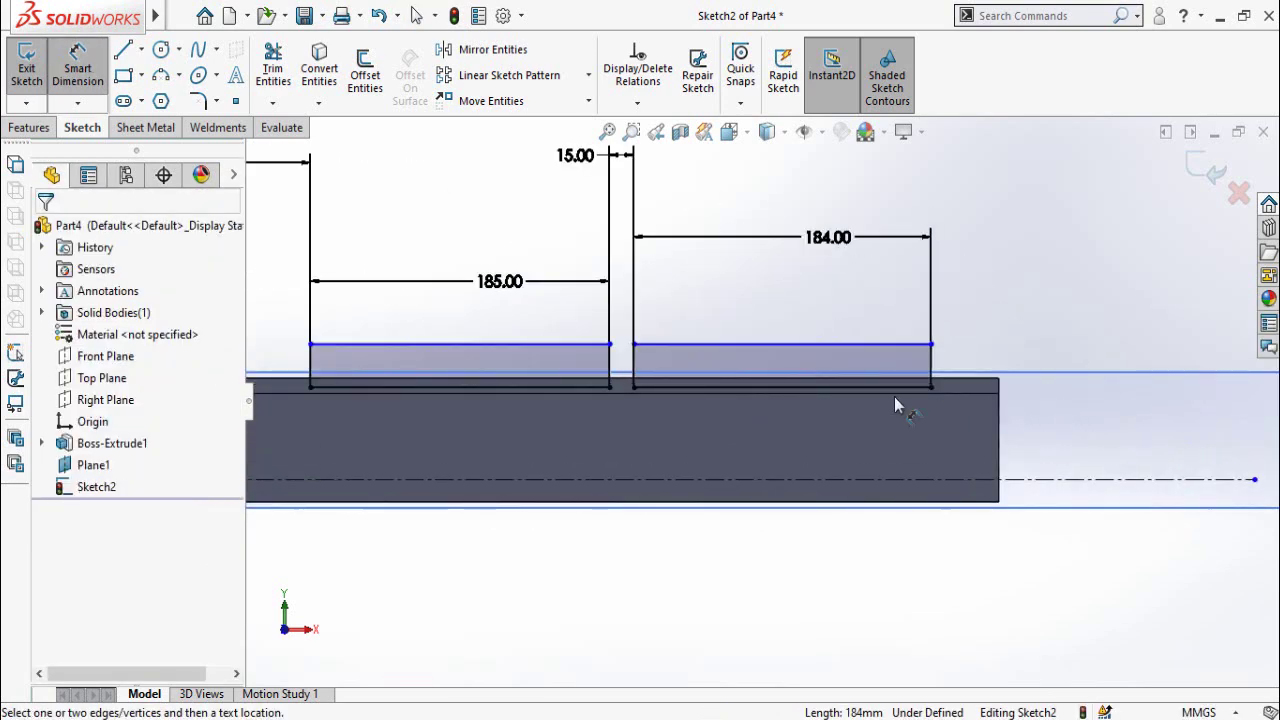
pyautogui.click(899, 344)
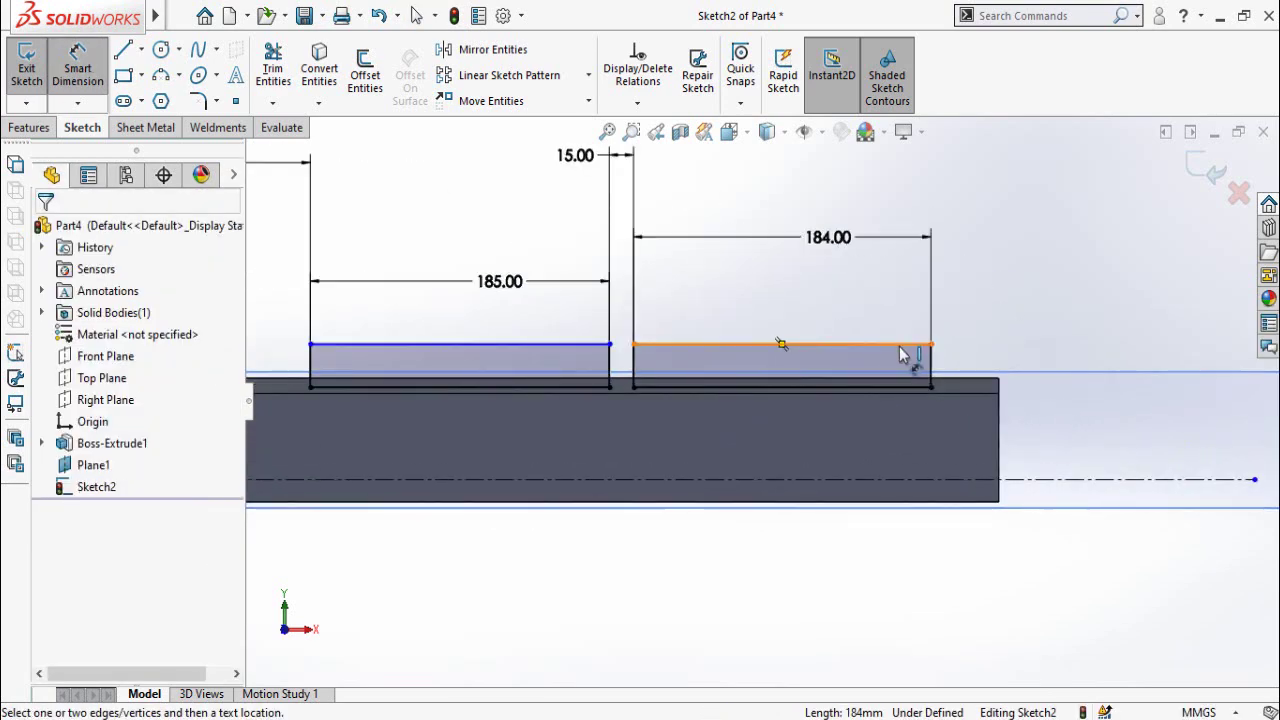
pyautogui.click(960, 381)
pyautogui.scroll(1, 975, 350)
pyautogui.click(988, 316)
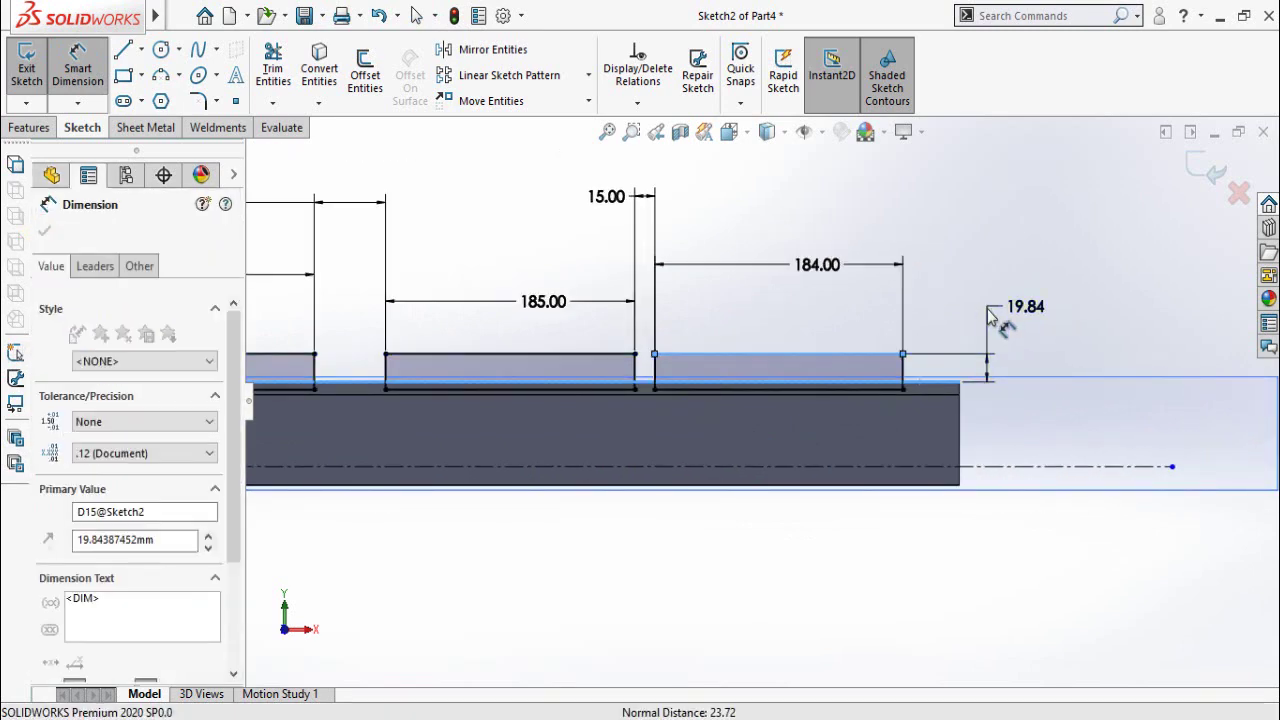
pyautogui.write('5')
pyautogui.press('Return')
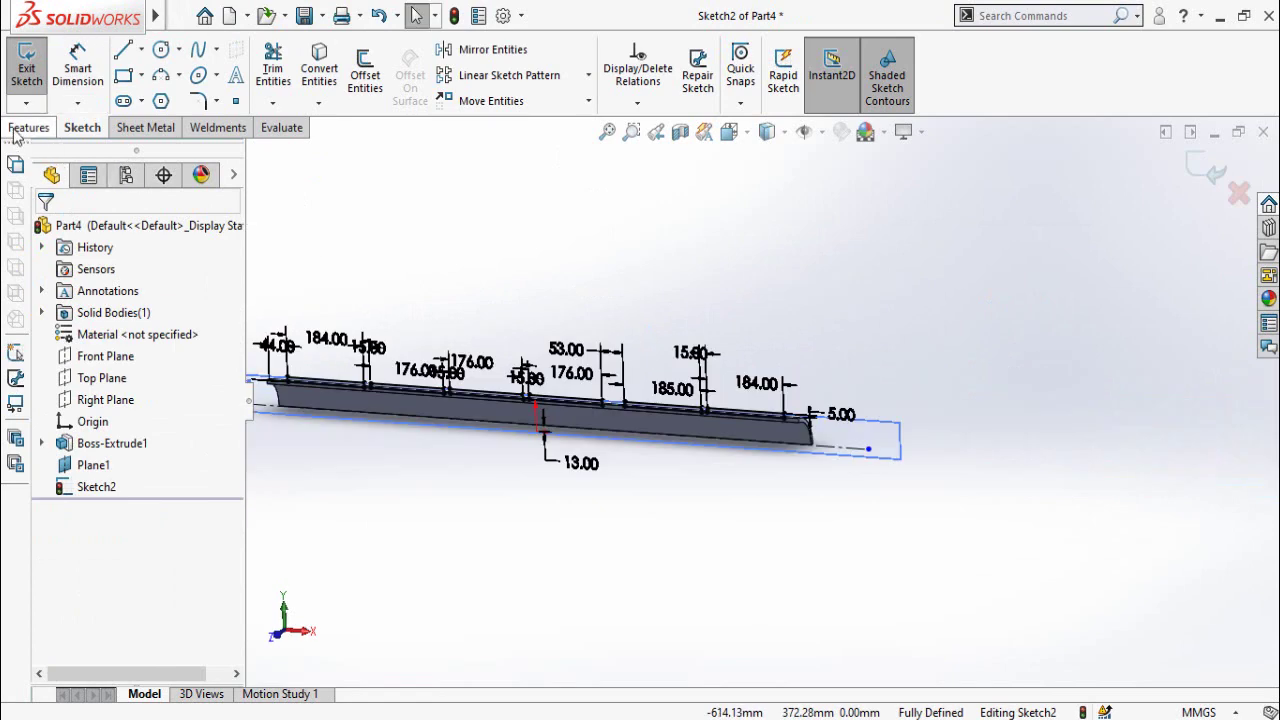
# Cut the grooves by revolving the six rectangles 360 degrees about the centerline, and hide the offset plane
pyautogui.click(18, 130)
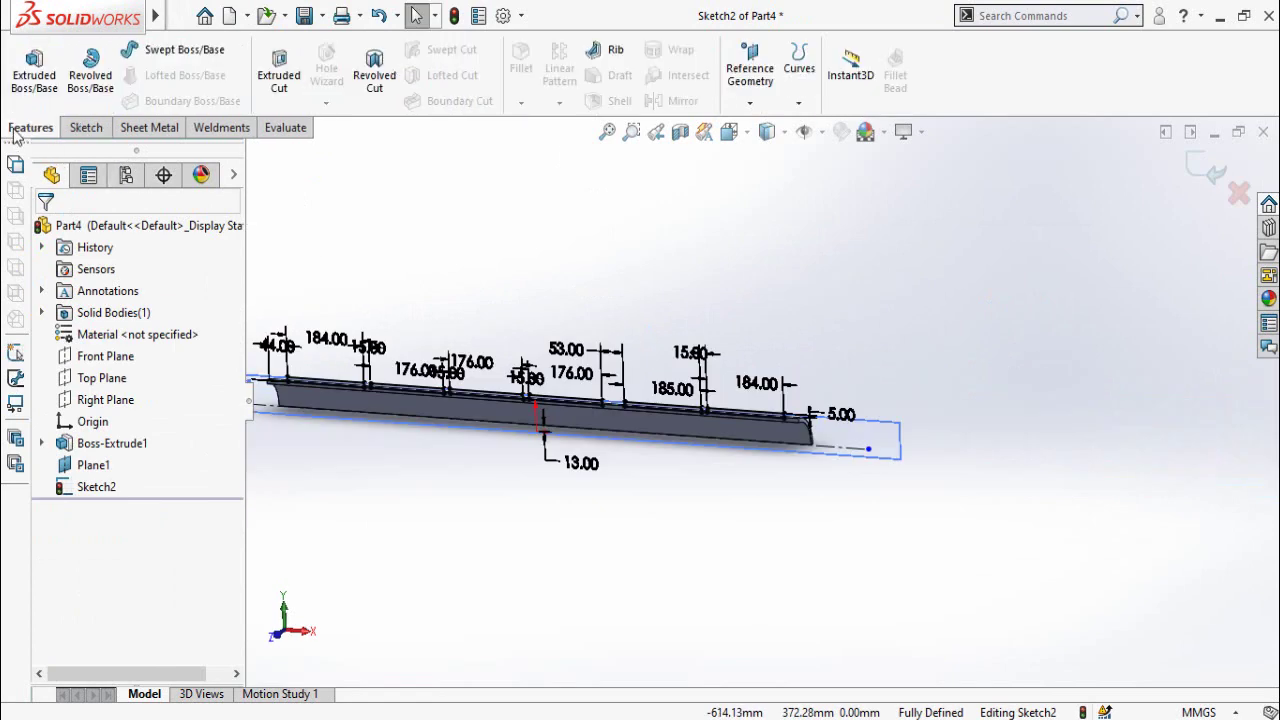
pyautogui.click(376, 86)
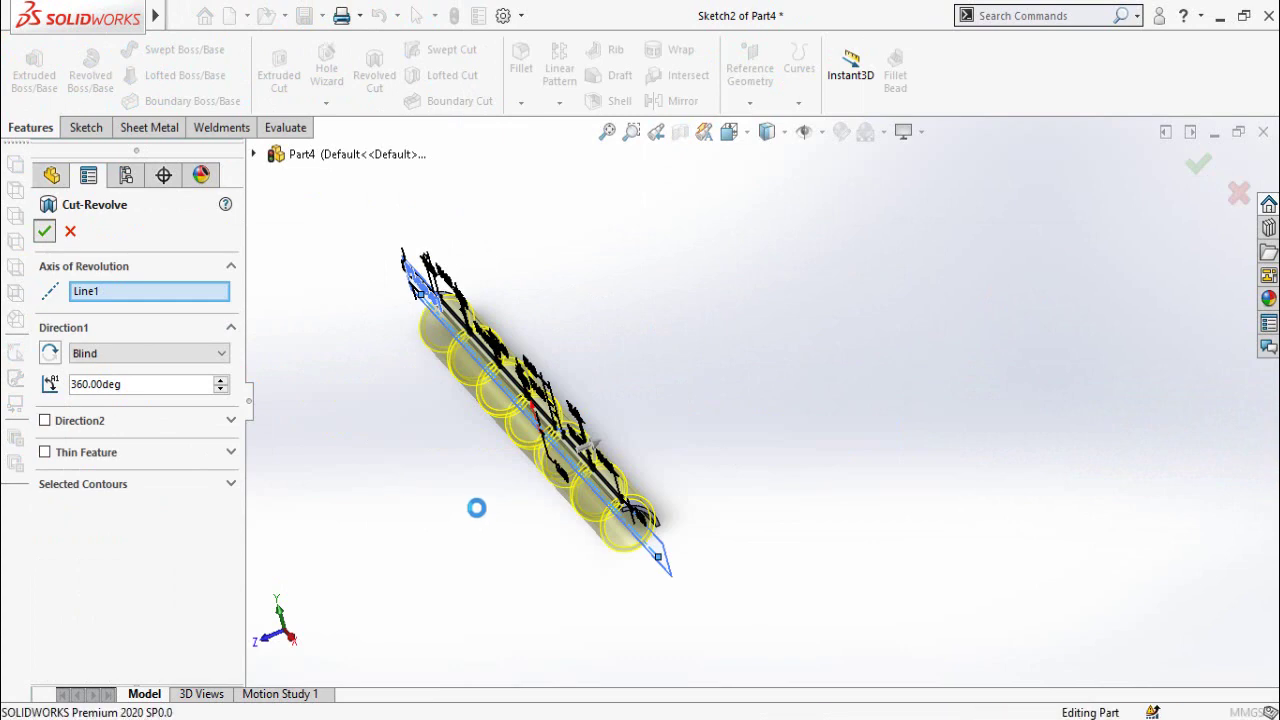
pyautogui.click(469, 534)
pyautogui.scroll(-3, 469, 520)
pyautogui.moveTo(469, 520); pyautogui.dragTo(622, 510, button='middle')
pyautogui.scroll(3, 757, 520)
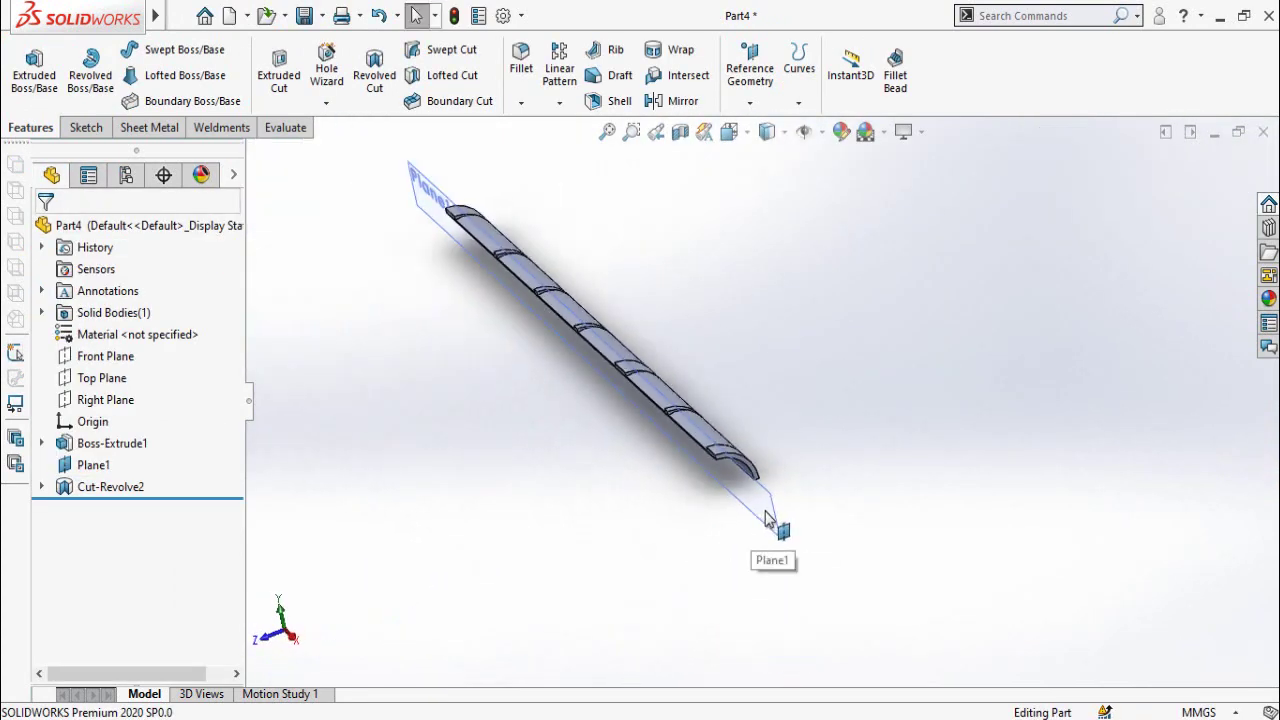
pyautogui.click(766, 519)
pyautogui.click(896, 451)
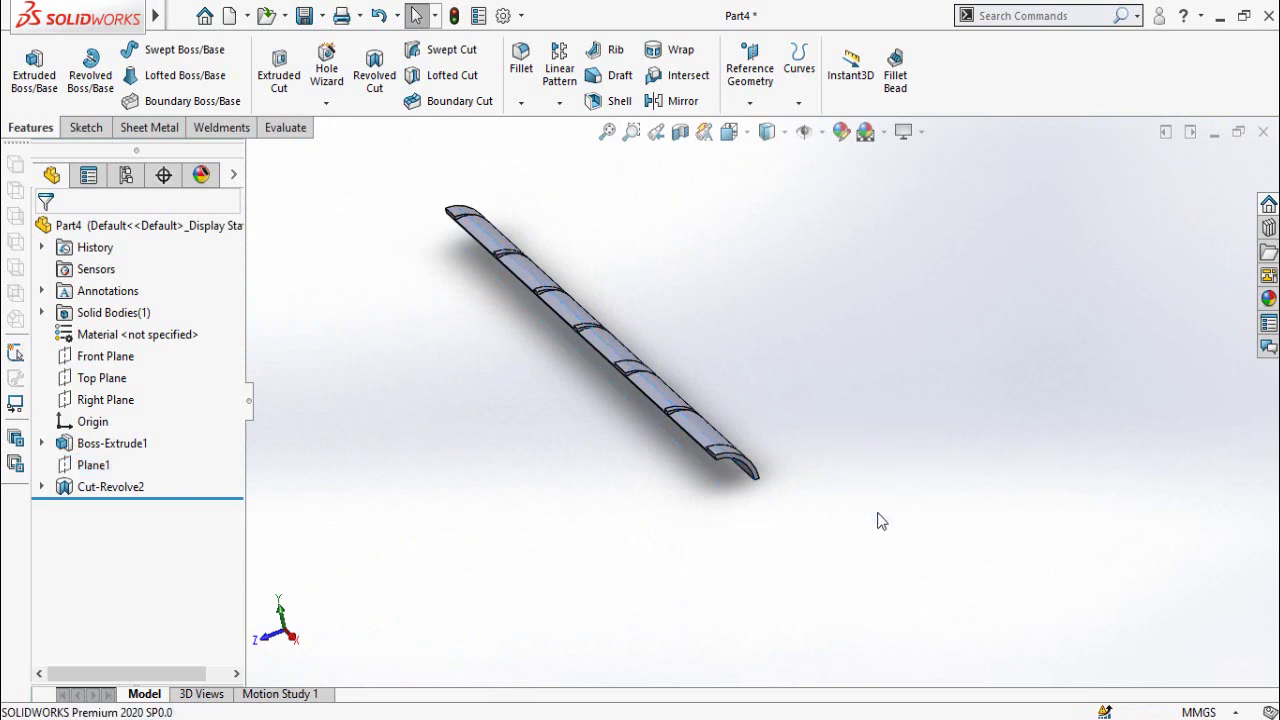
# Fillet the twelve curved edges at the groove ends with a 10 mm radius and save the part as Blade
pyautogui.scroll(-4, 623, 424)
pyautogui.scroll(-2, 690, 344)
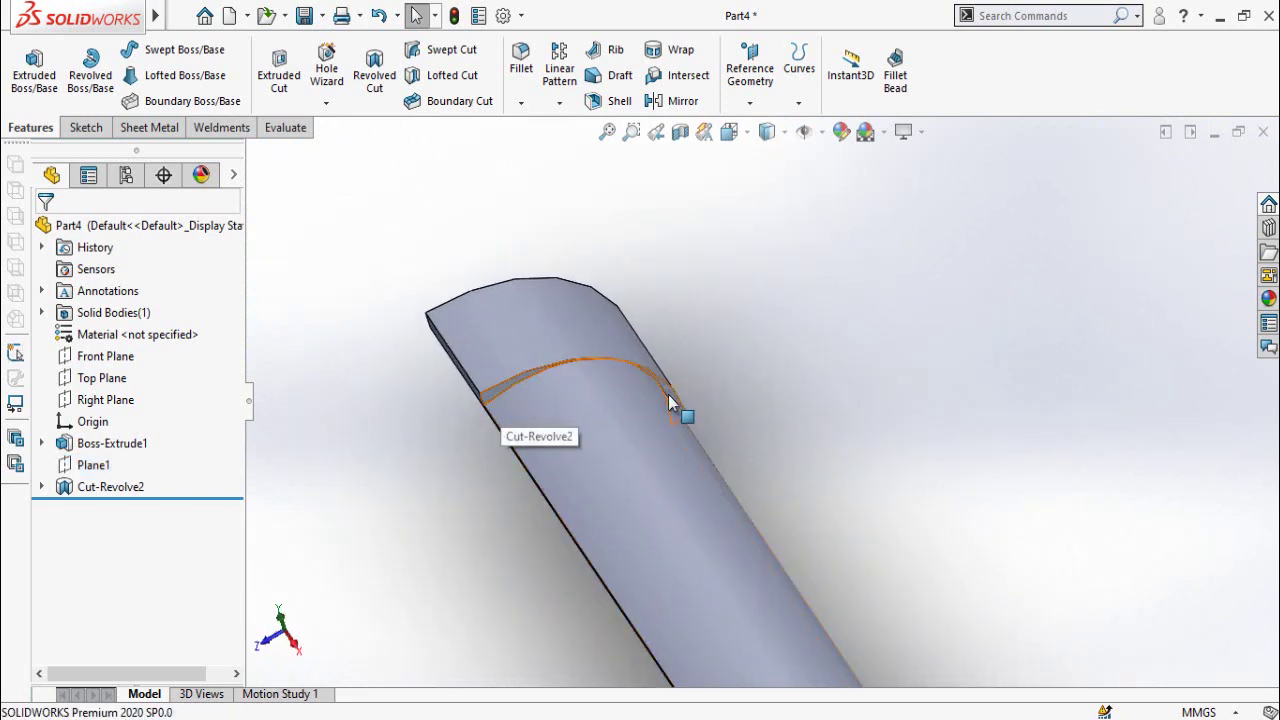
pyautogui.scroll(2, 631, 393)
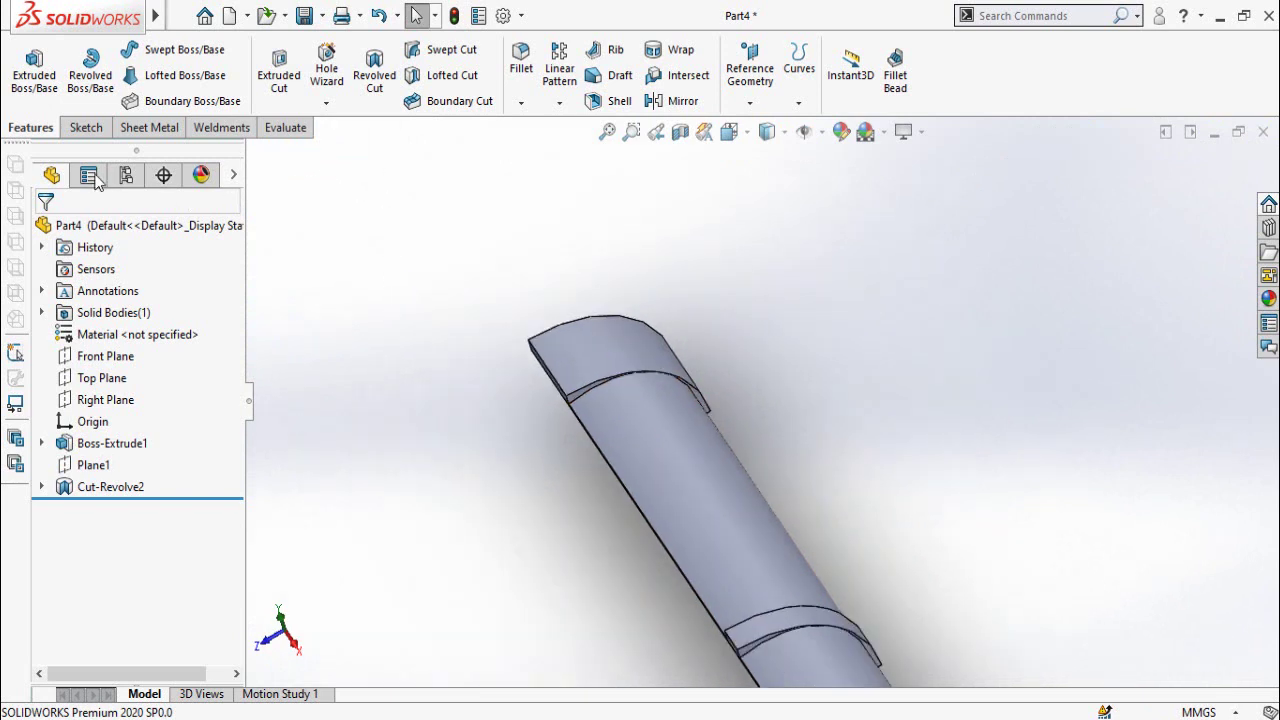
pyautogui.click(520, 72)
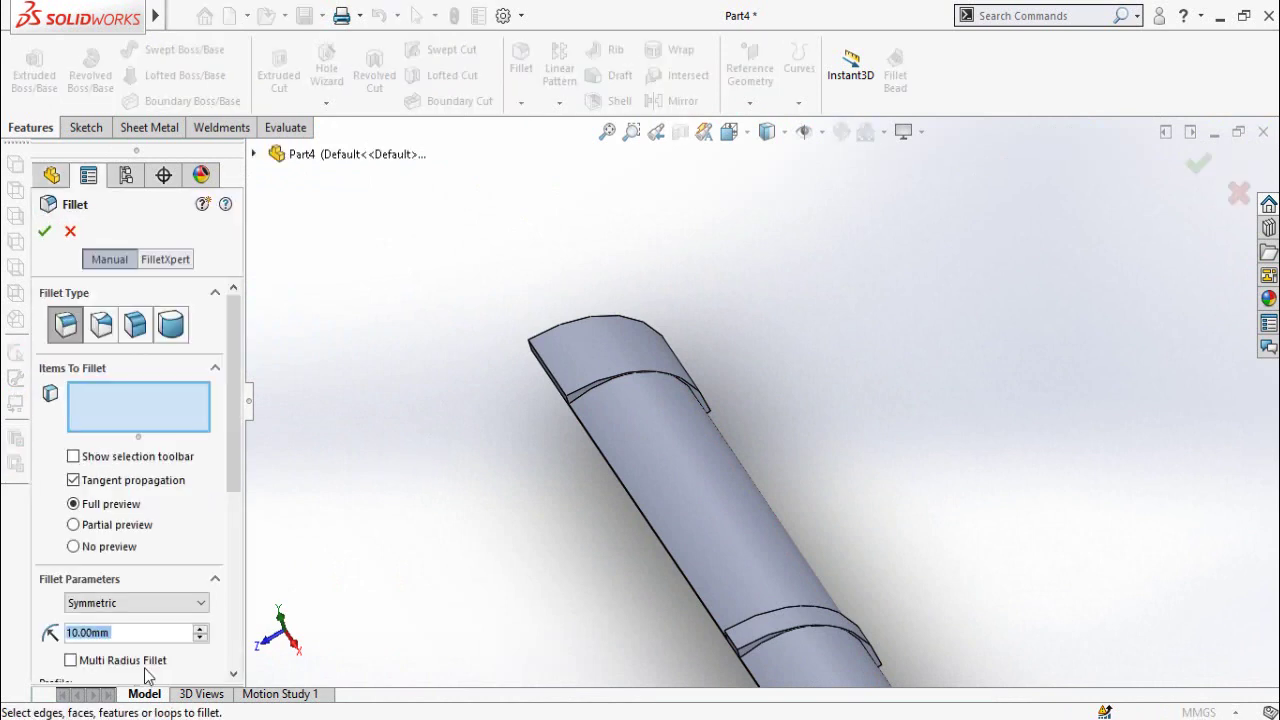
pyautogui.scroll(-5, 505, 518)
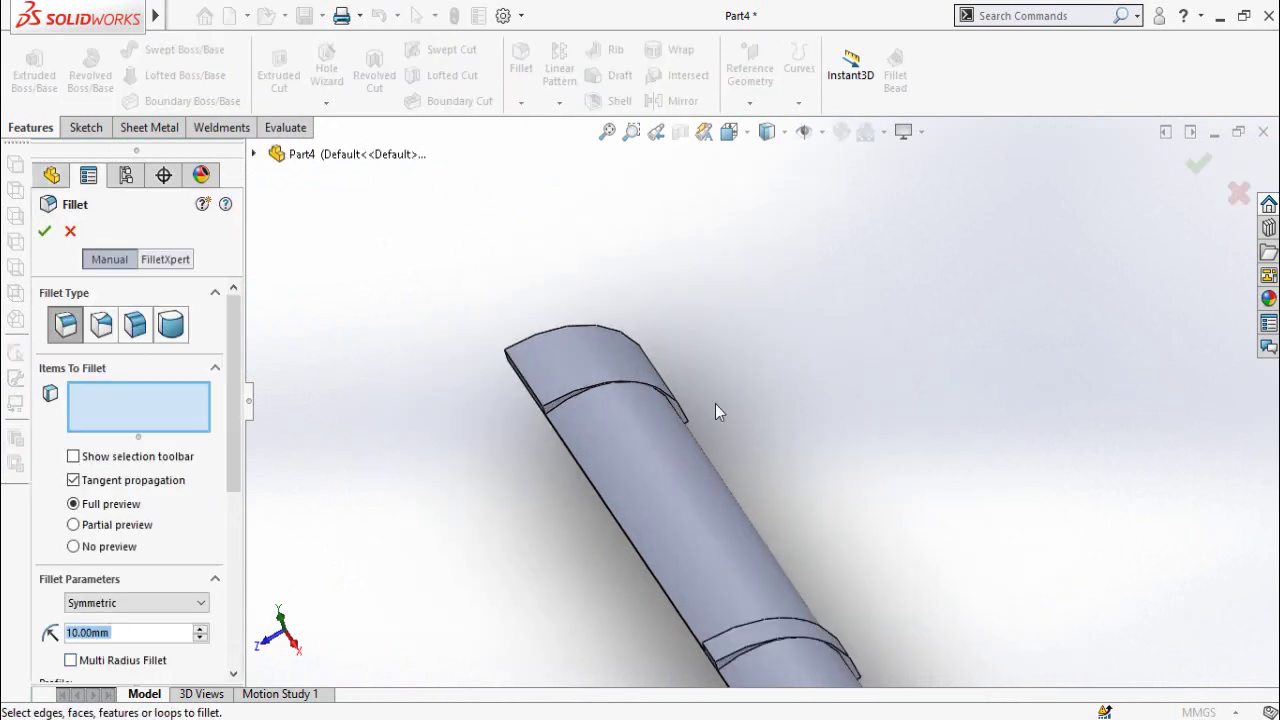
pyautogui.click(642, 491)
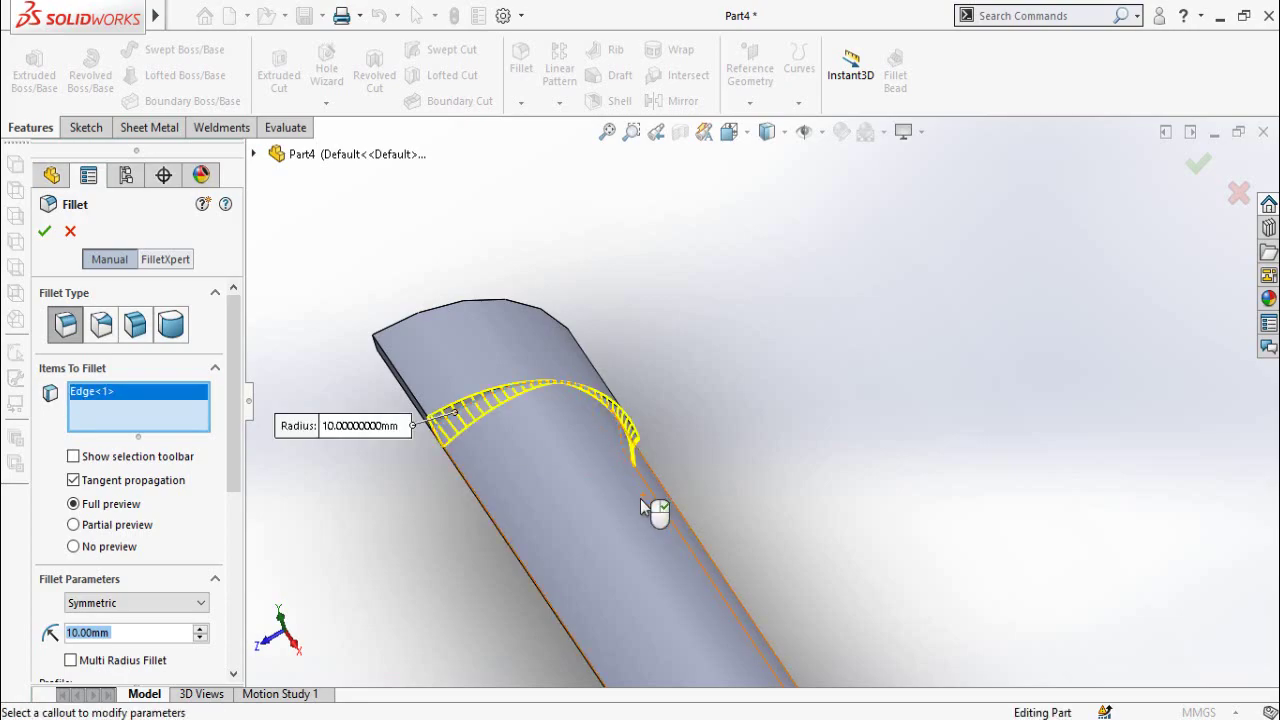
pyautogui.scroll(3, 700, 510)
pyautogui.scroll(-5, 766, 509)
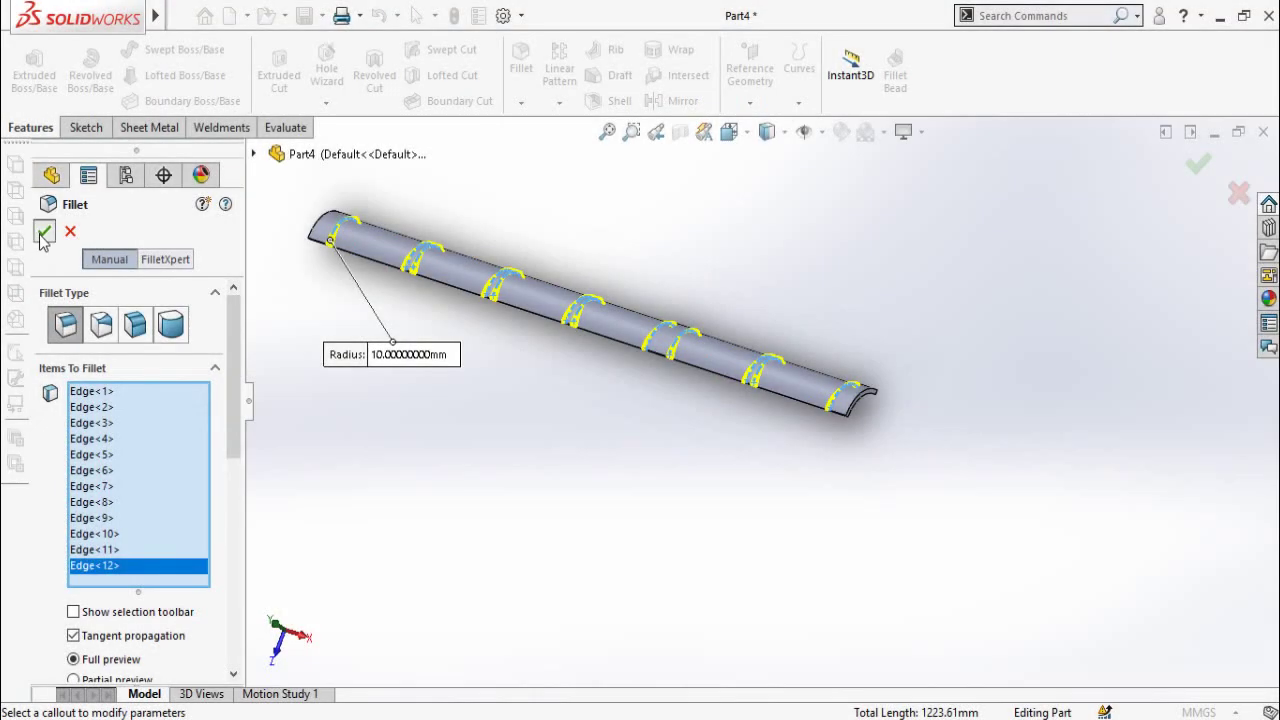
pyautogui.click(44, 231)
pyautogui.moveTo(643, 471); pyautogui.dragTo(509, 383, button='middle')
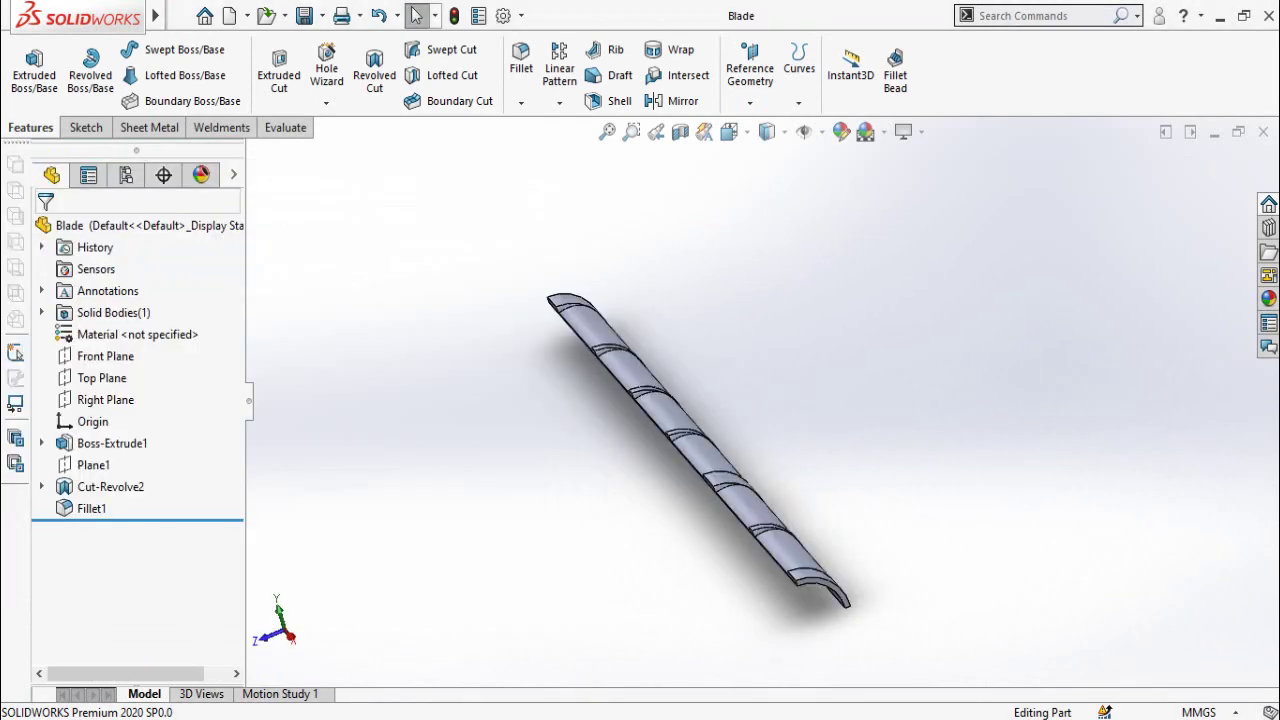
# Switch to Dwgs.pdf in the browser and examine the Turbine Casing exploded view and the Casing drawing that follow the Blade sheet
pyautogui.hotkey('alt', 'Tab')
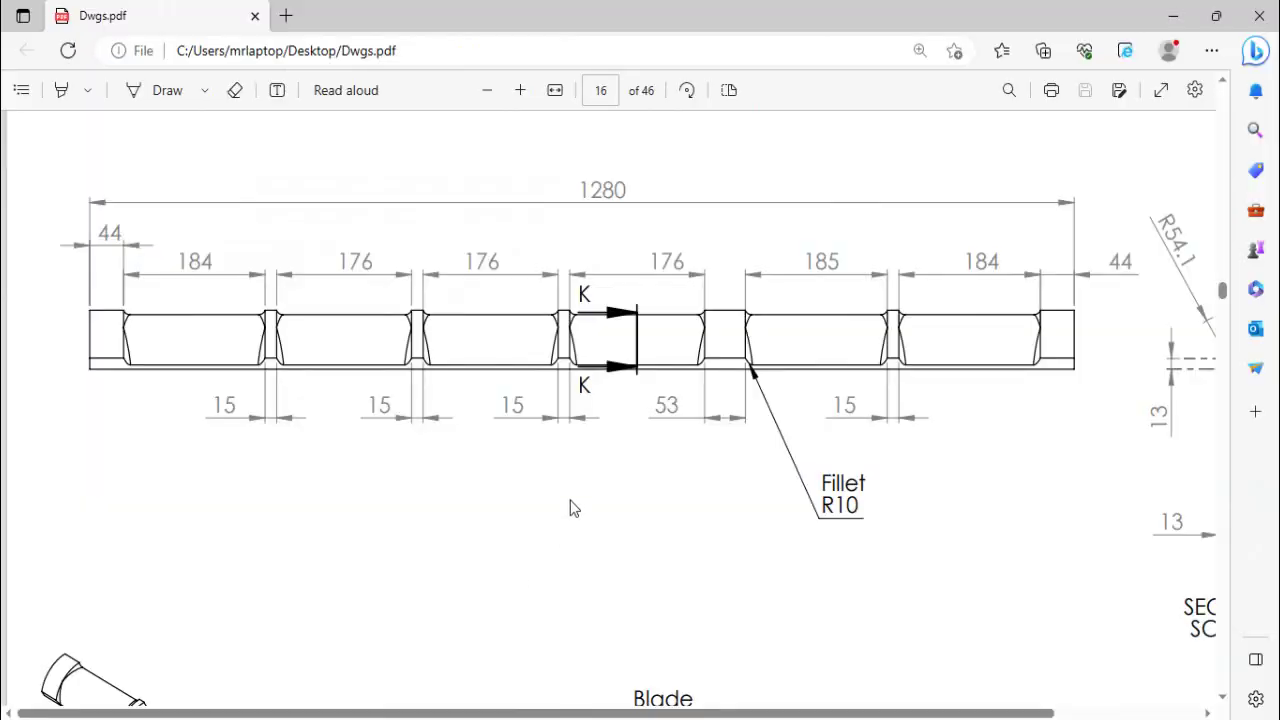
pyautogui.keyDown('ctrl'); pyautogui.scroll(-4, 563, 371); pyautogui.keyUp('ctrl')
pyautogui.scroll(-4, 588, 407)
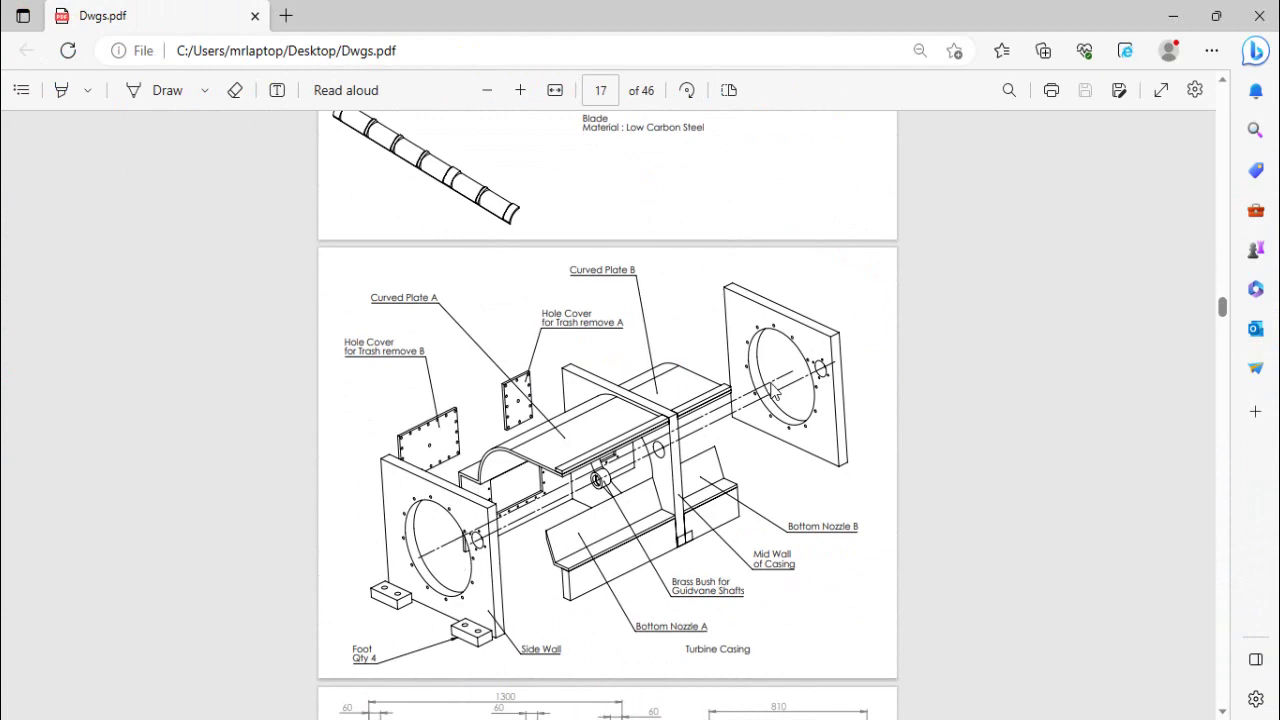
pyautogui.scroll(-4, 530, 392)
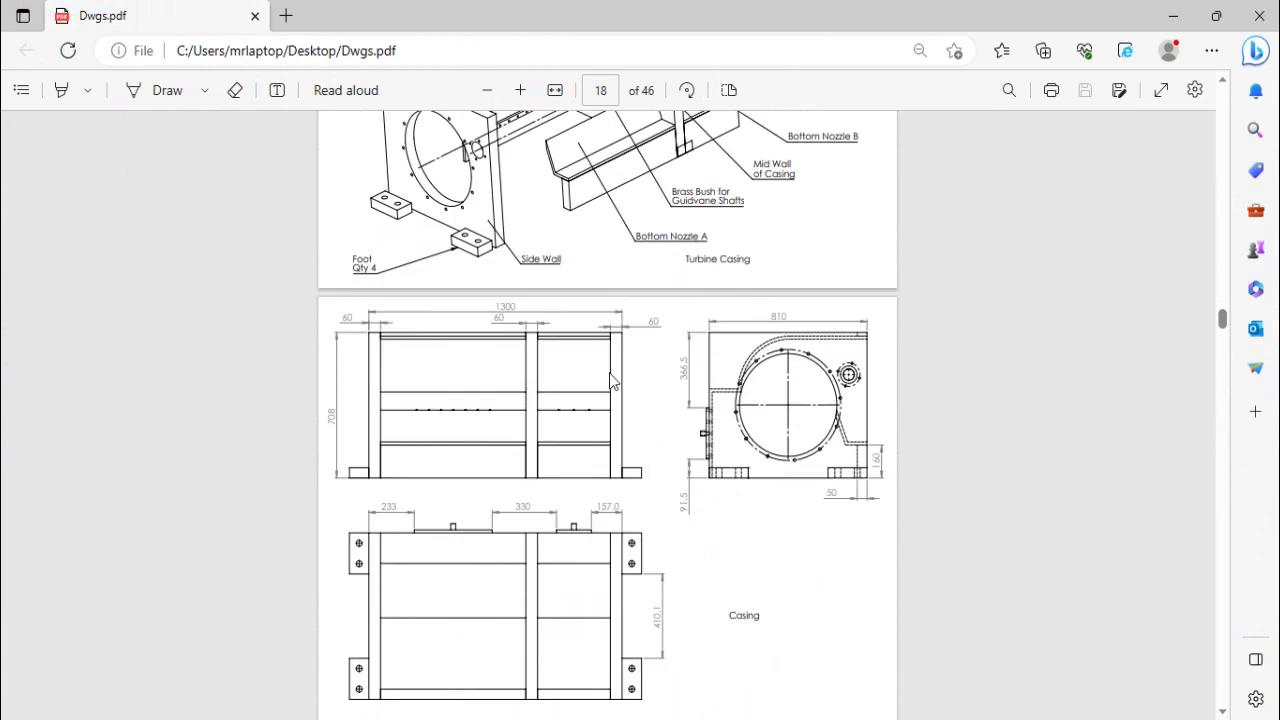
pyautogui.scroll(8, 612, 380)
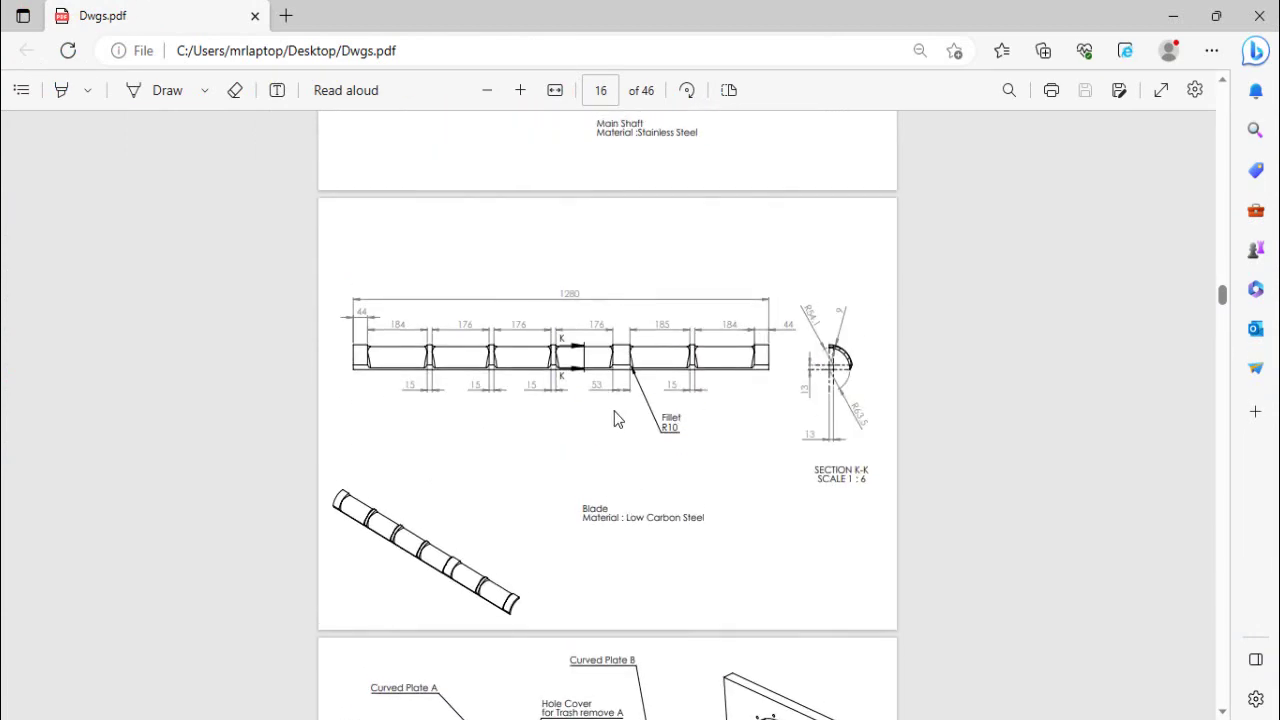
pyautogui.scroll(-5, 610, 430)
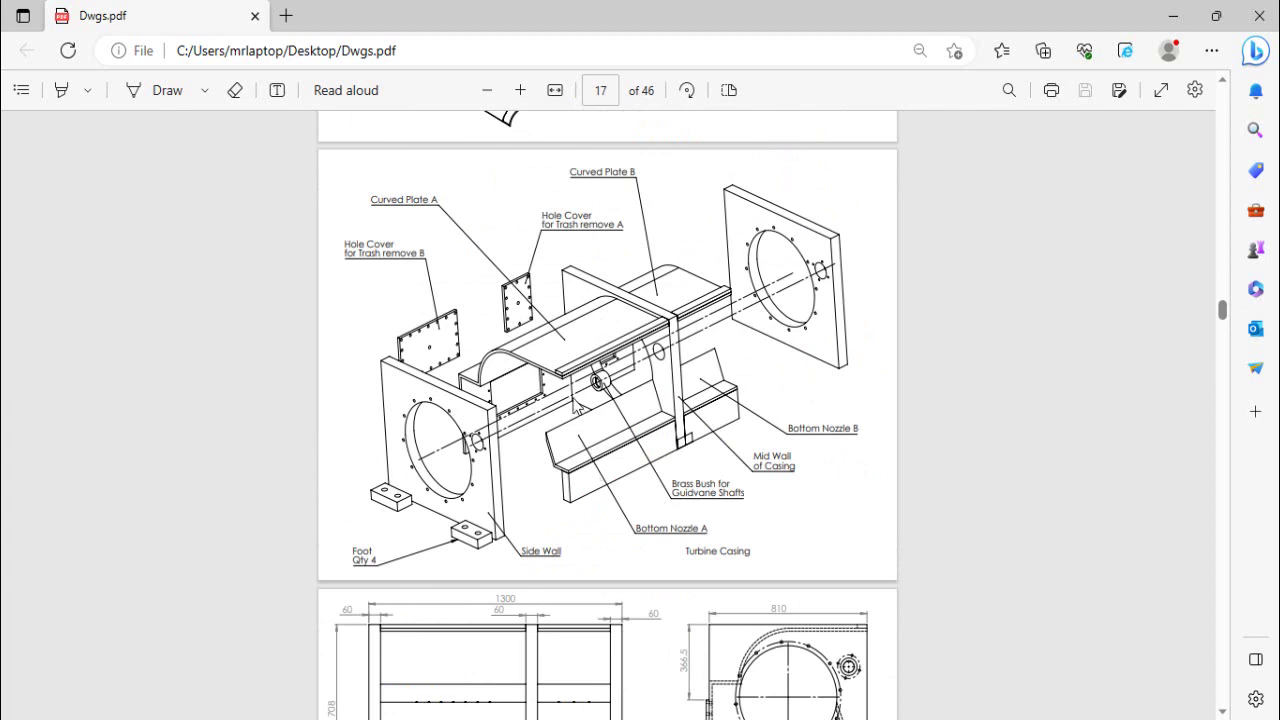